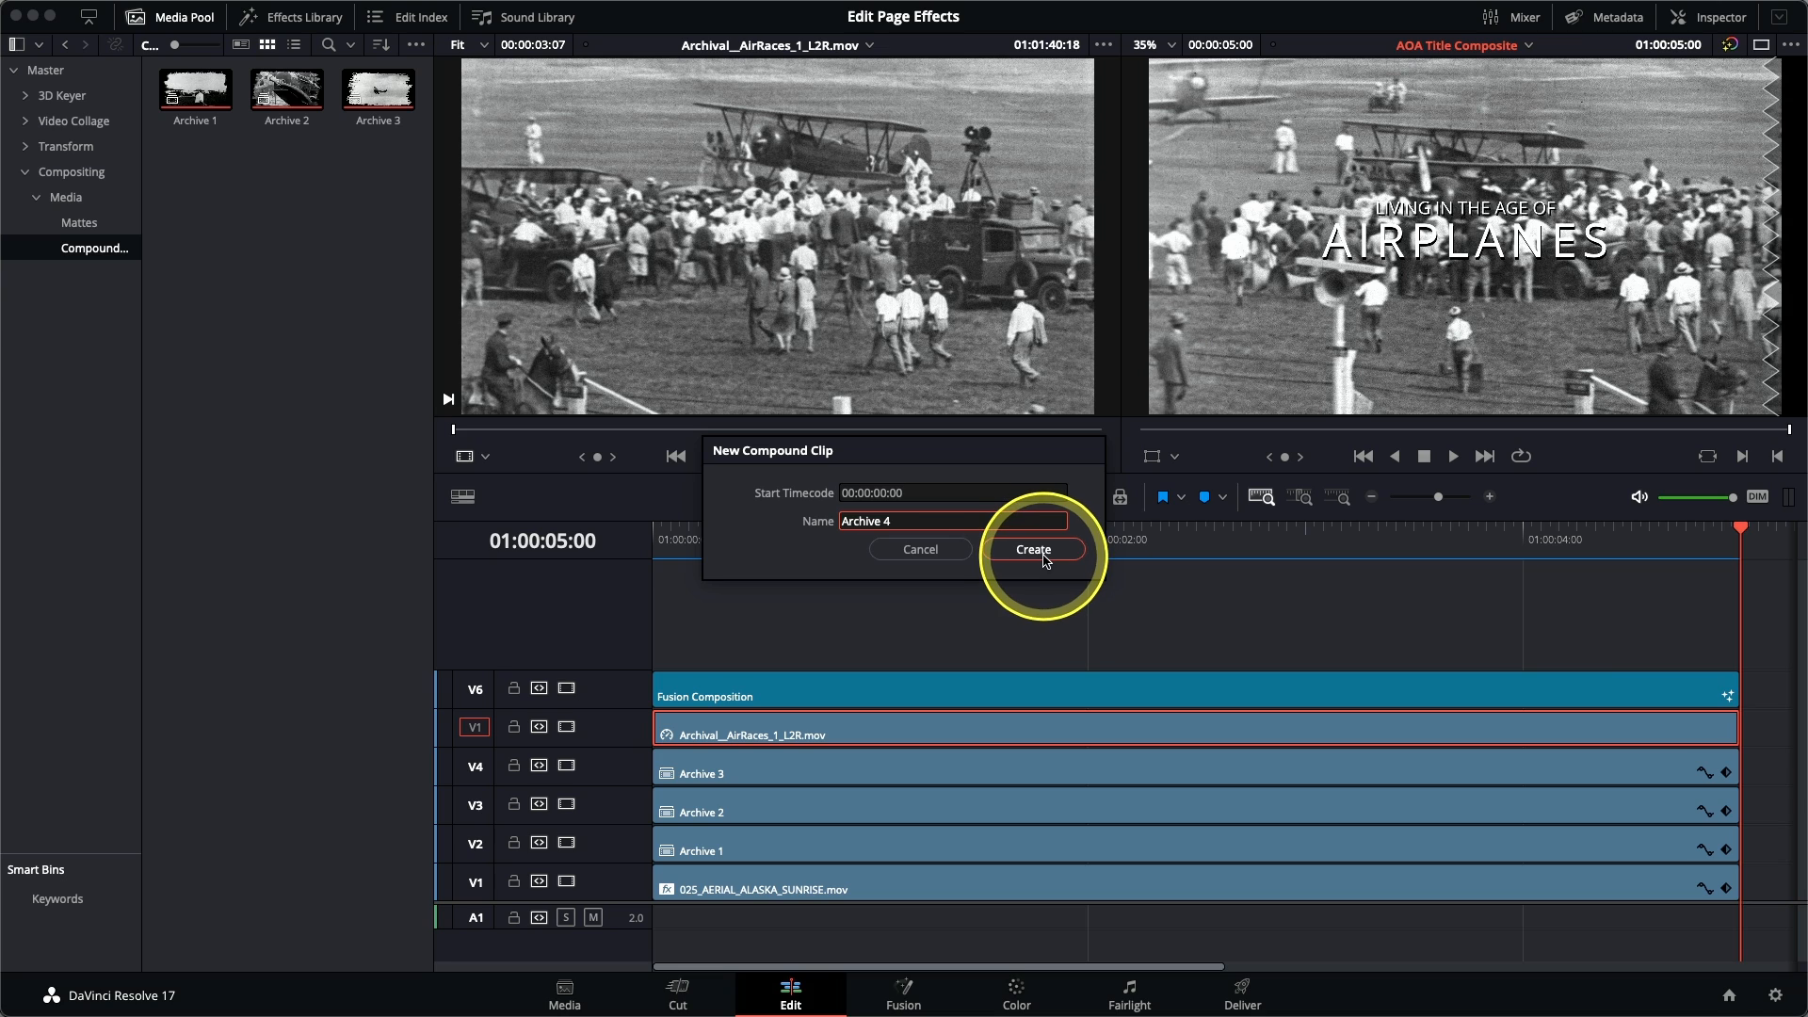
Step: Create the compound clip named Archive 4 and turn on stacked timelines in the timeline view options
left_click(1035, 550)
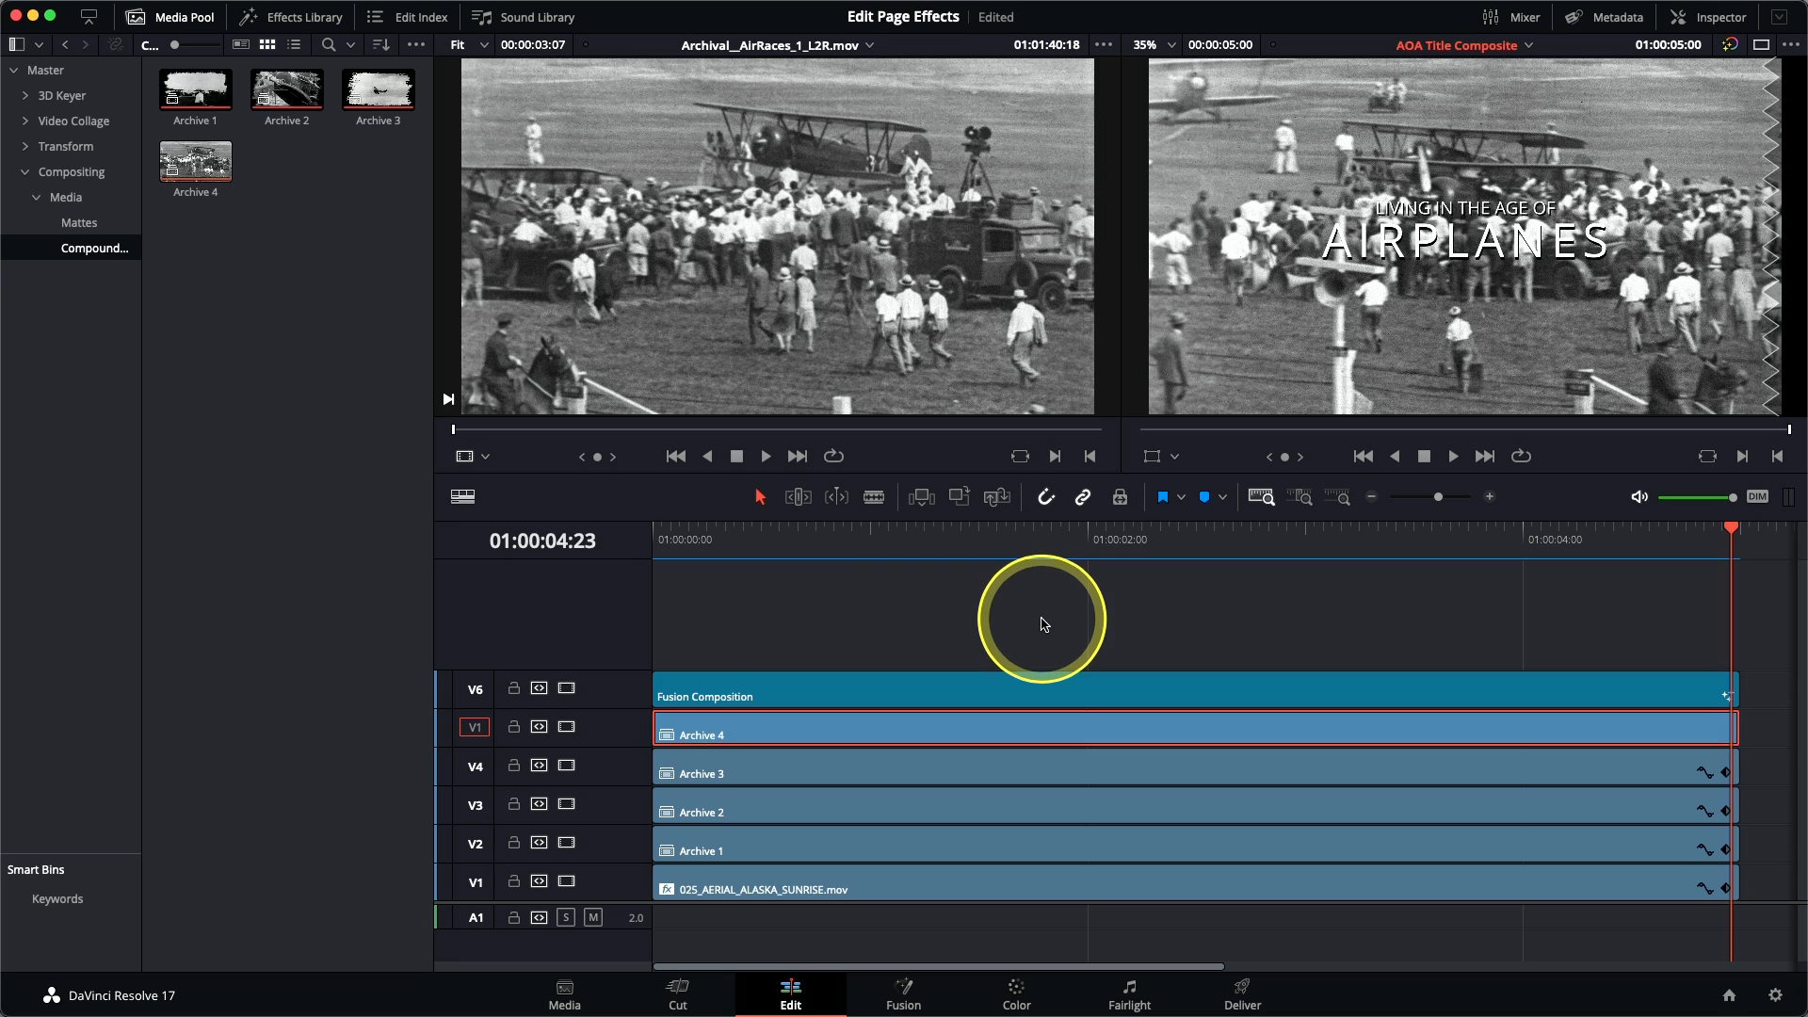
left_click(462, 497)
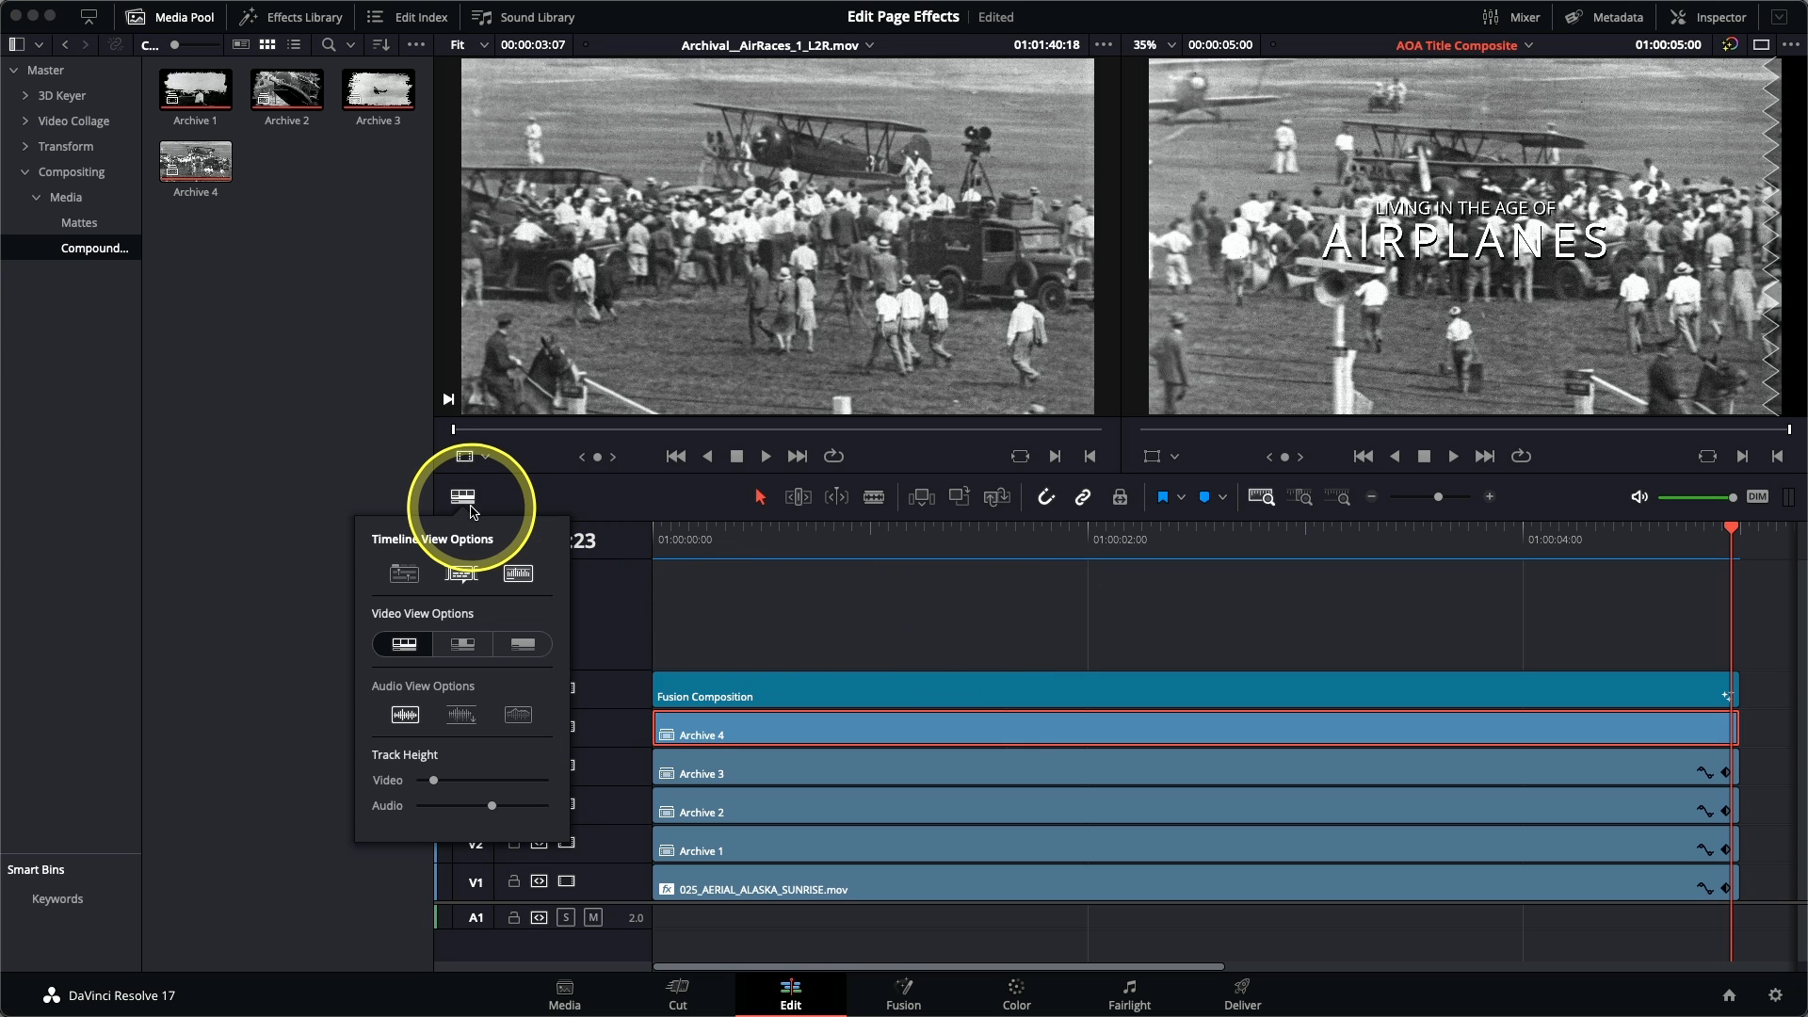
left_click(403, 576)
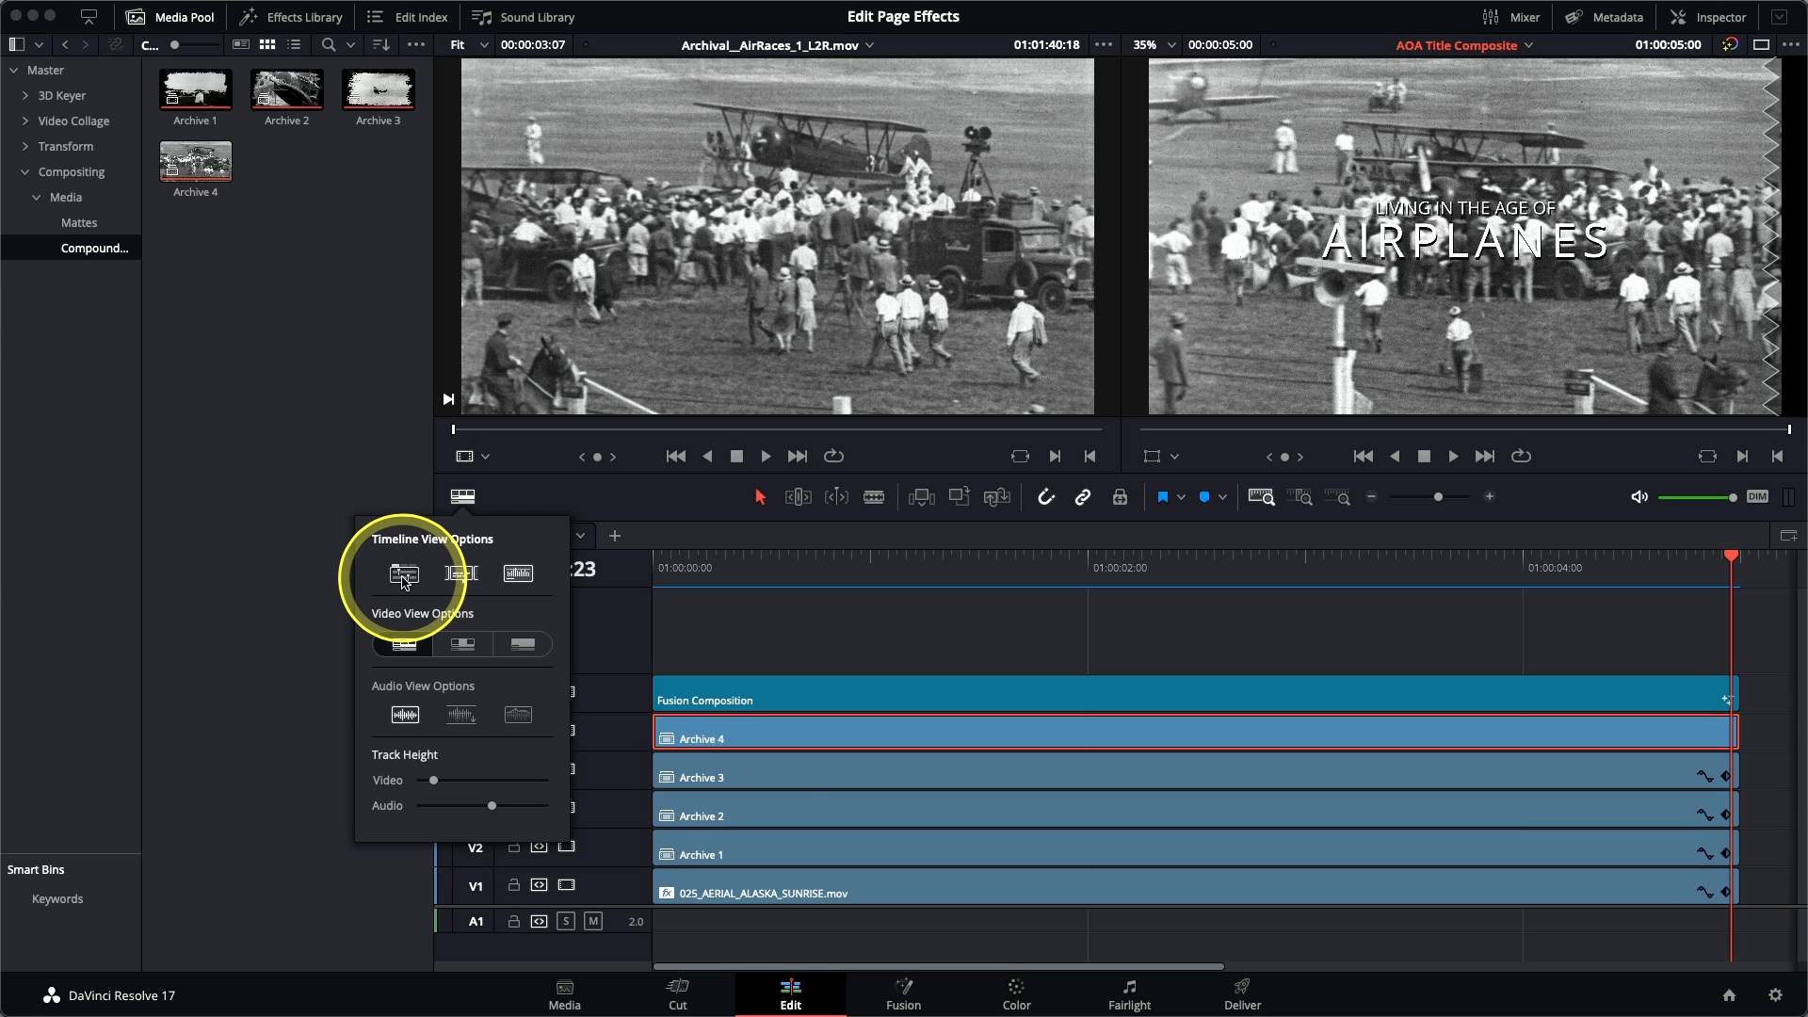
Step: Open the Archive 4 compound clip in its own timeline and add one video track below the first track, with 0 audio tracks
right_click(787, 734)
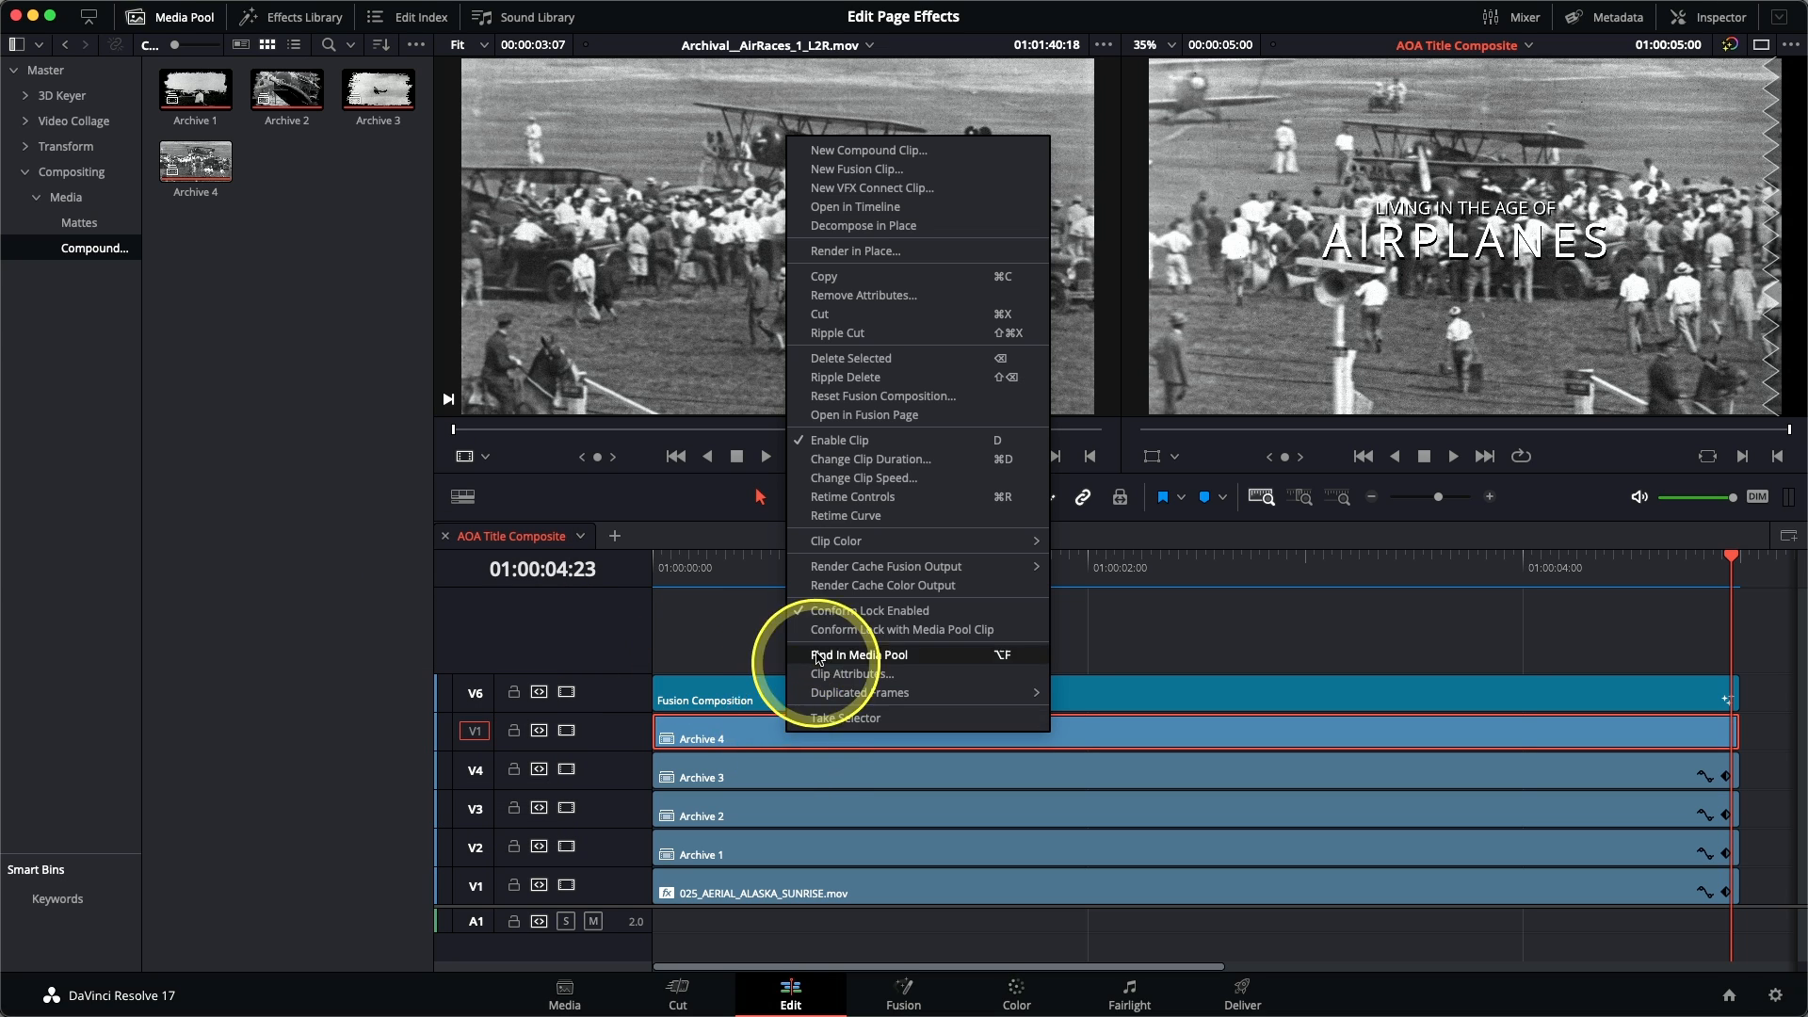
left_click(857, 209)
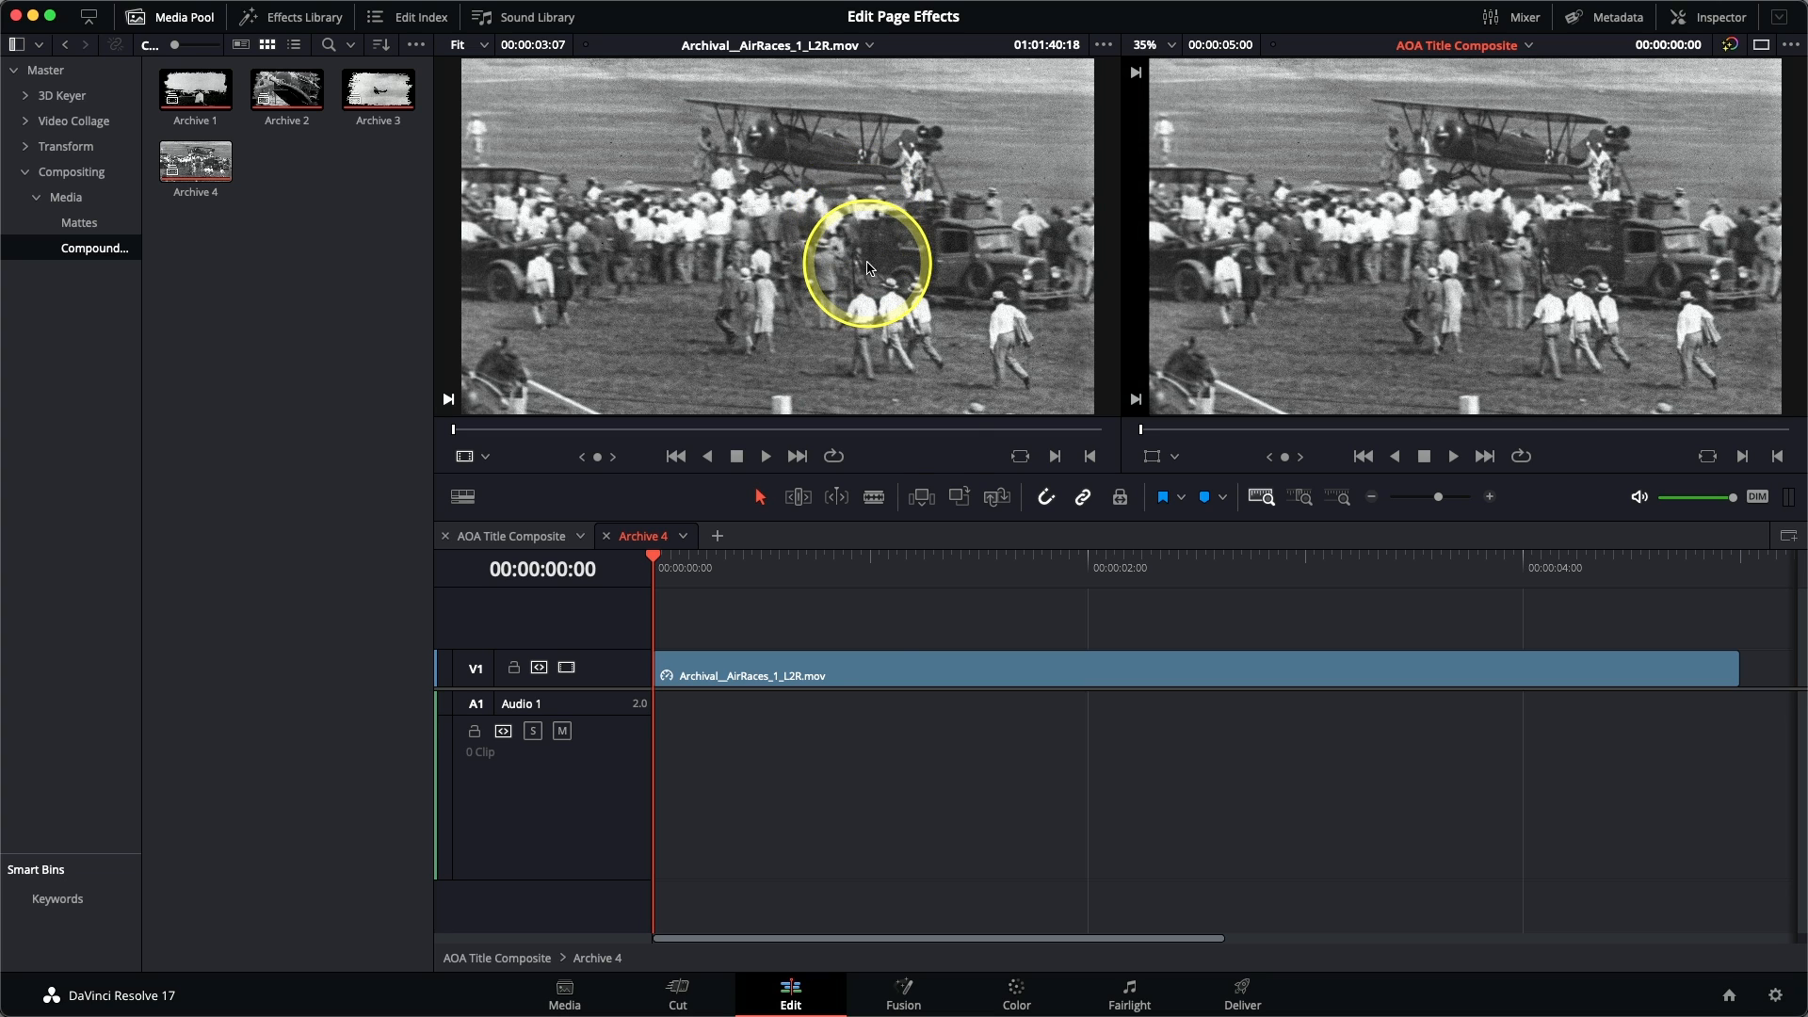
right_click(627, 671)
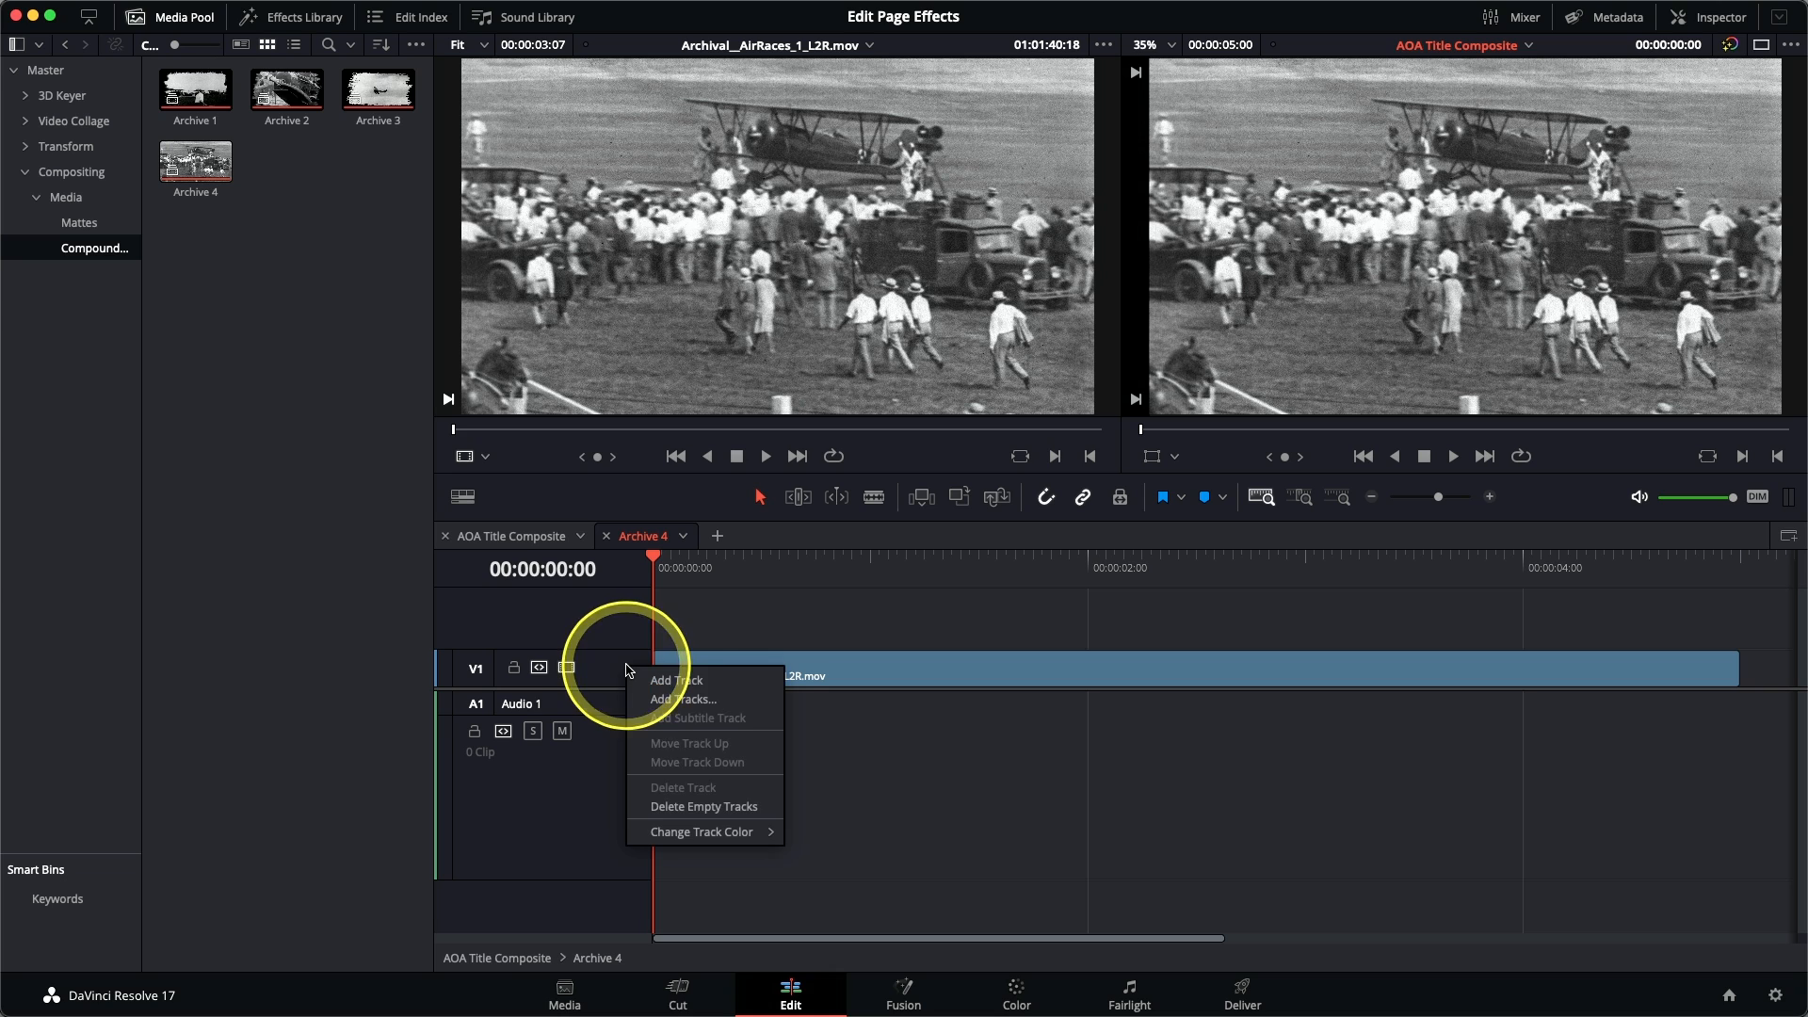
left_click(664, 697)
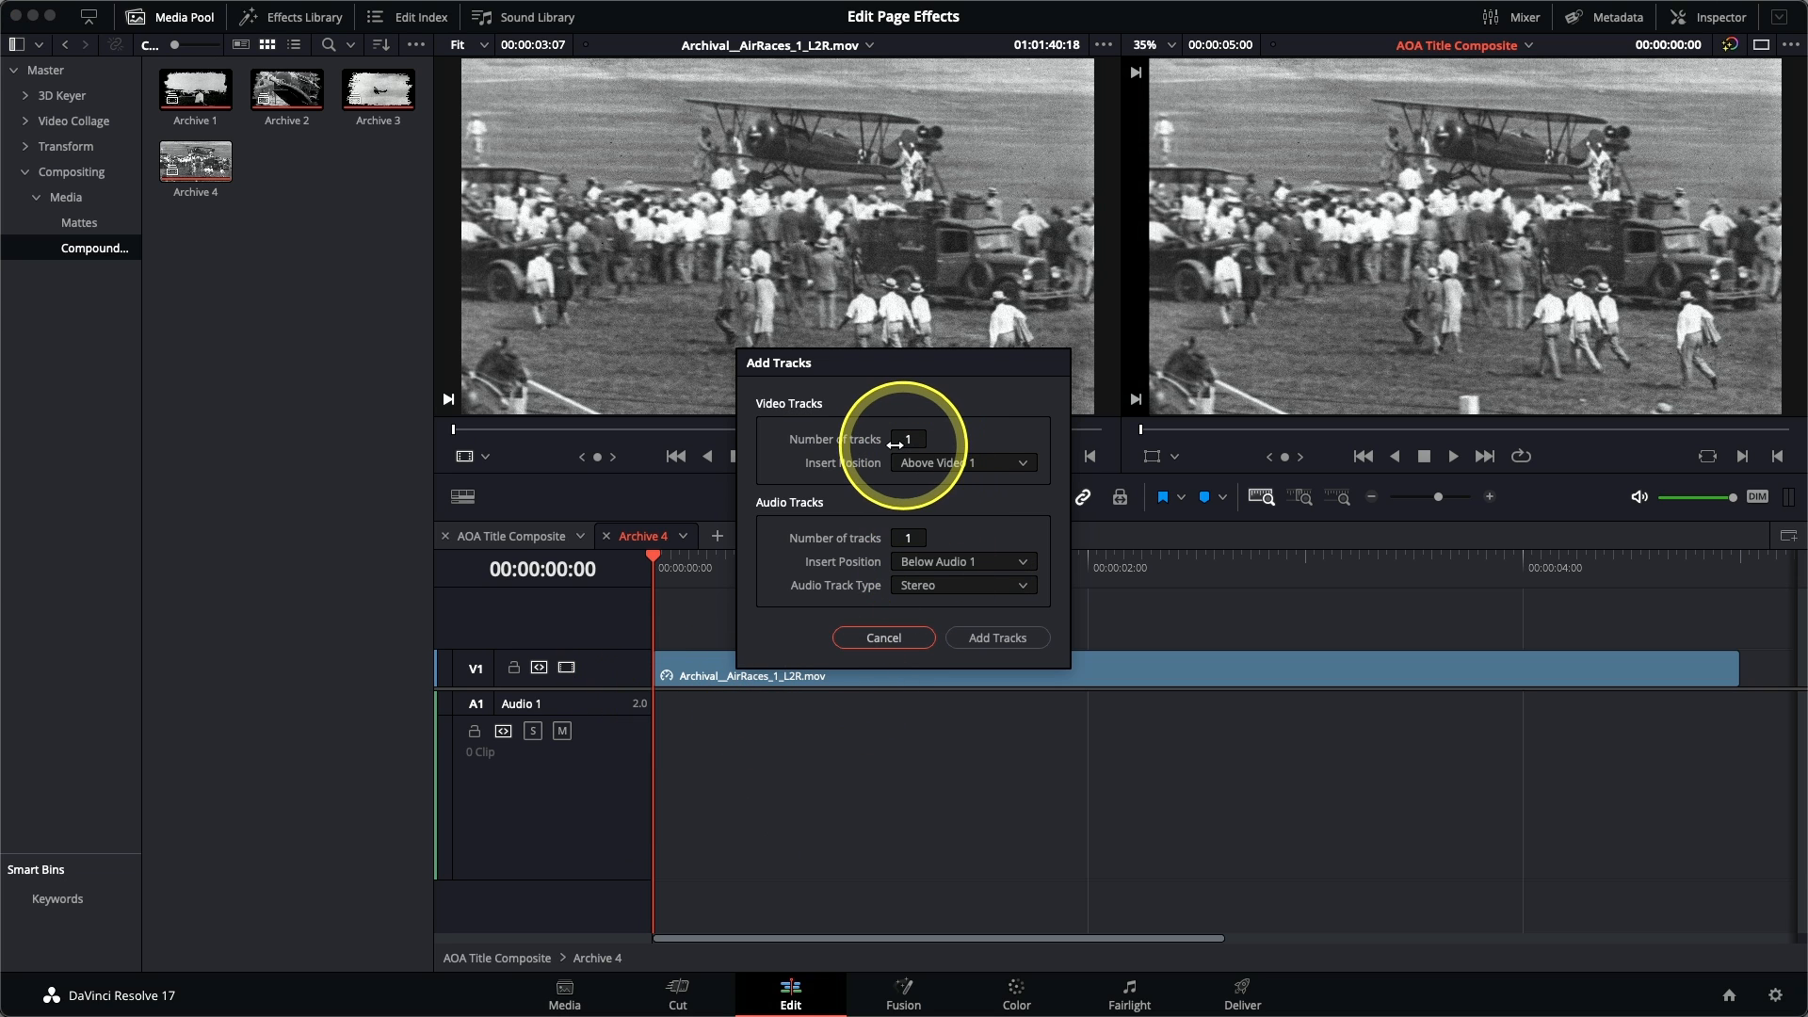
left_click_drag(913, 536, 900, 537)
left_click(959, 469)
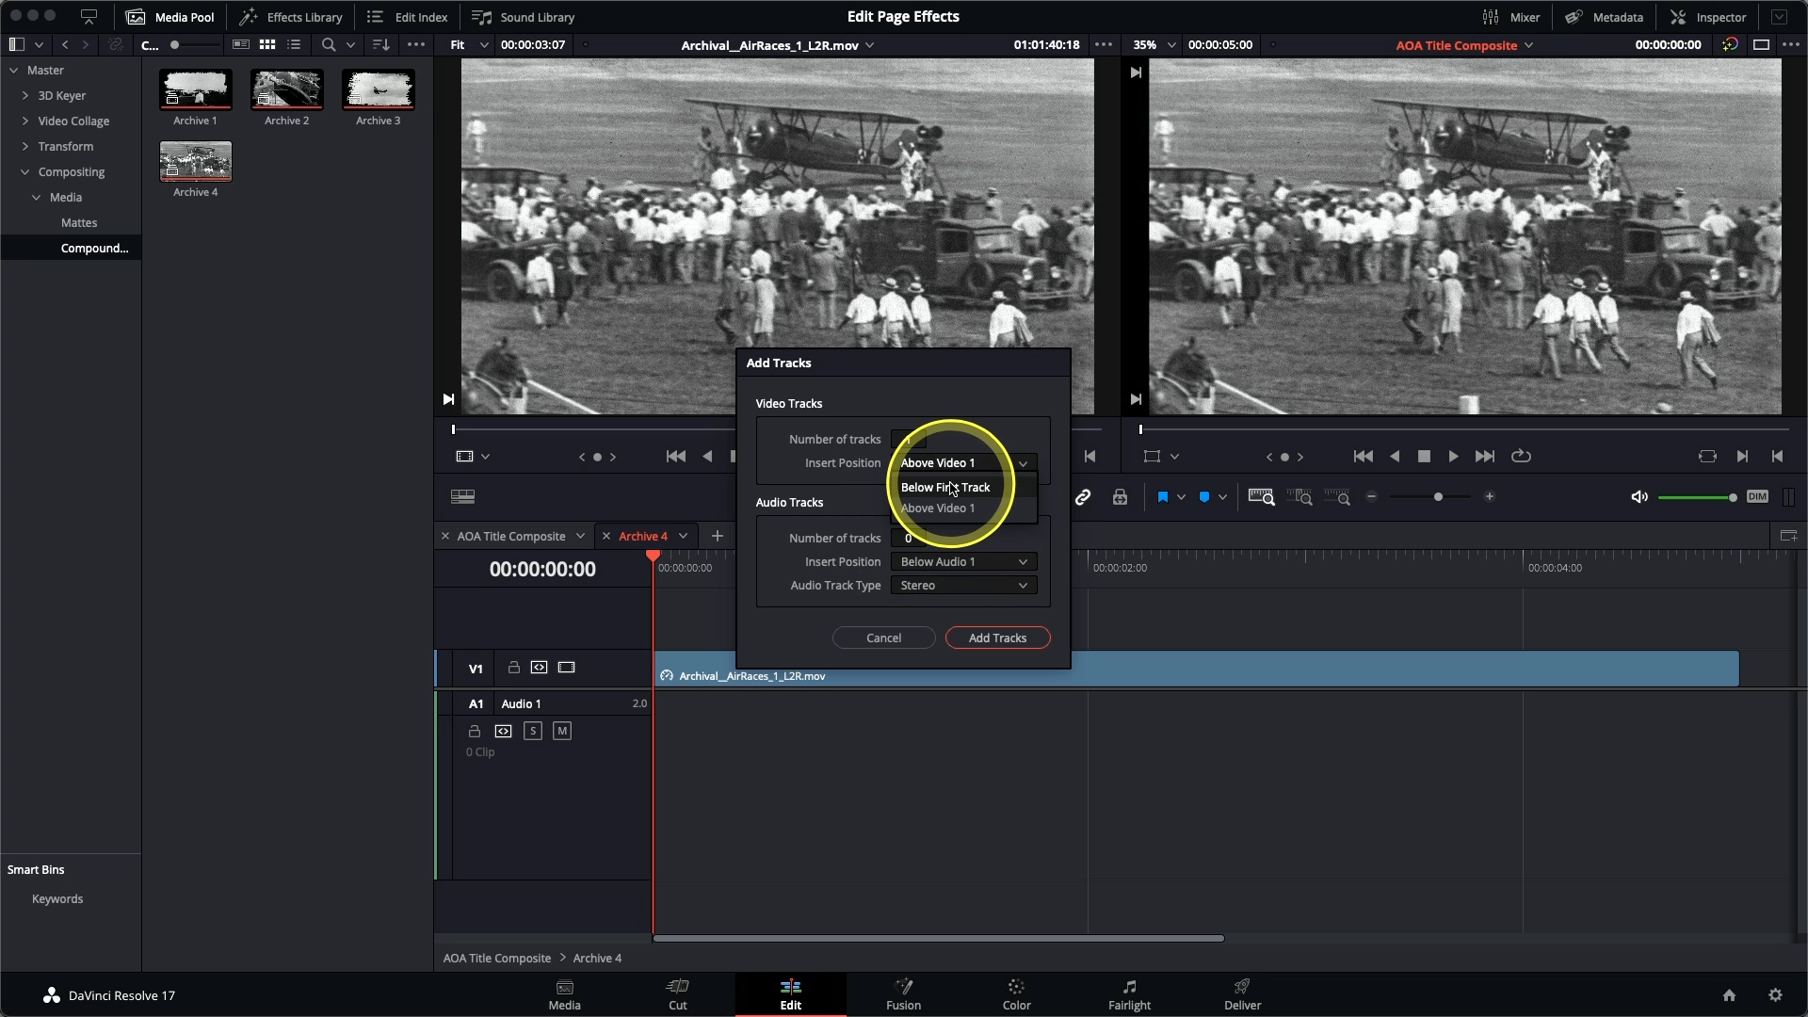
left_click(952, 488)
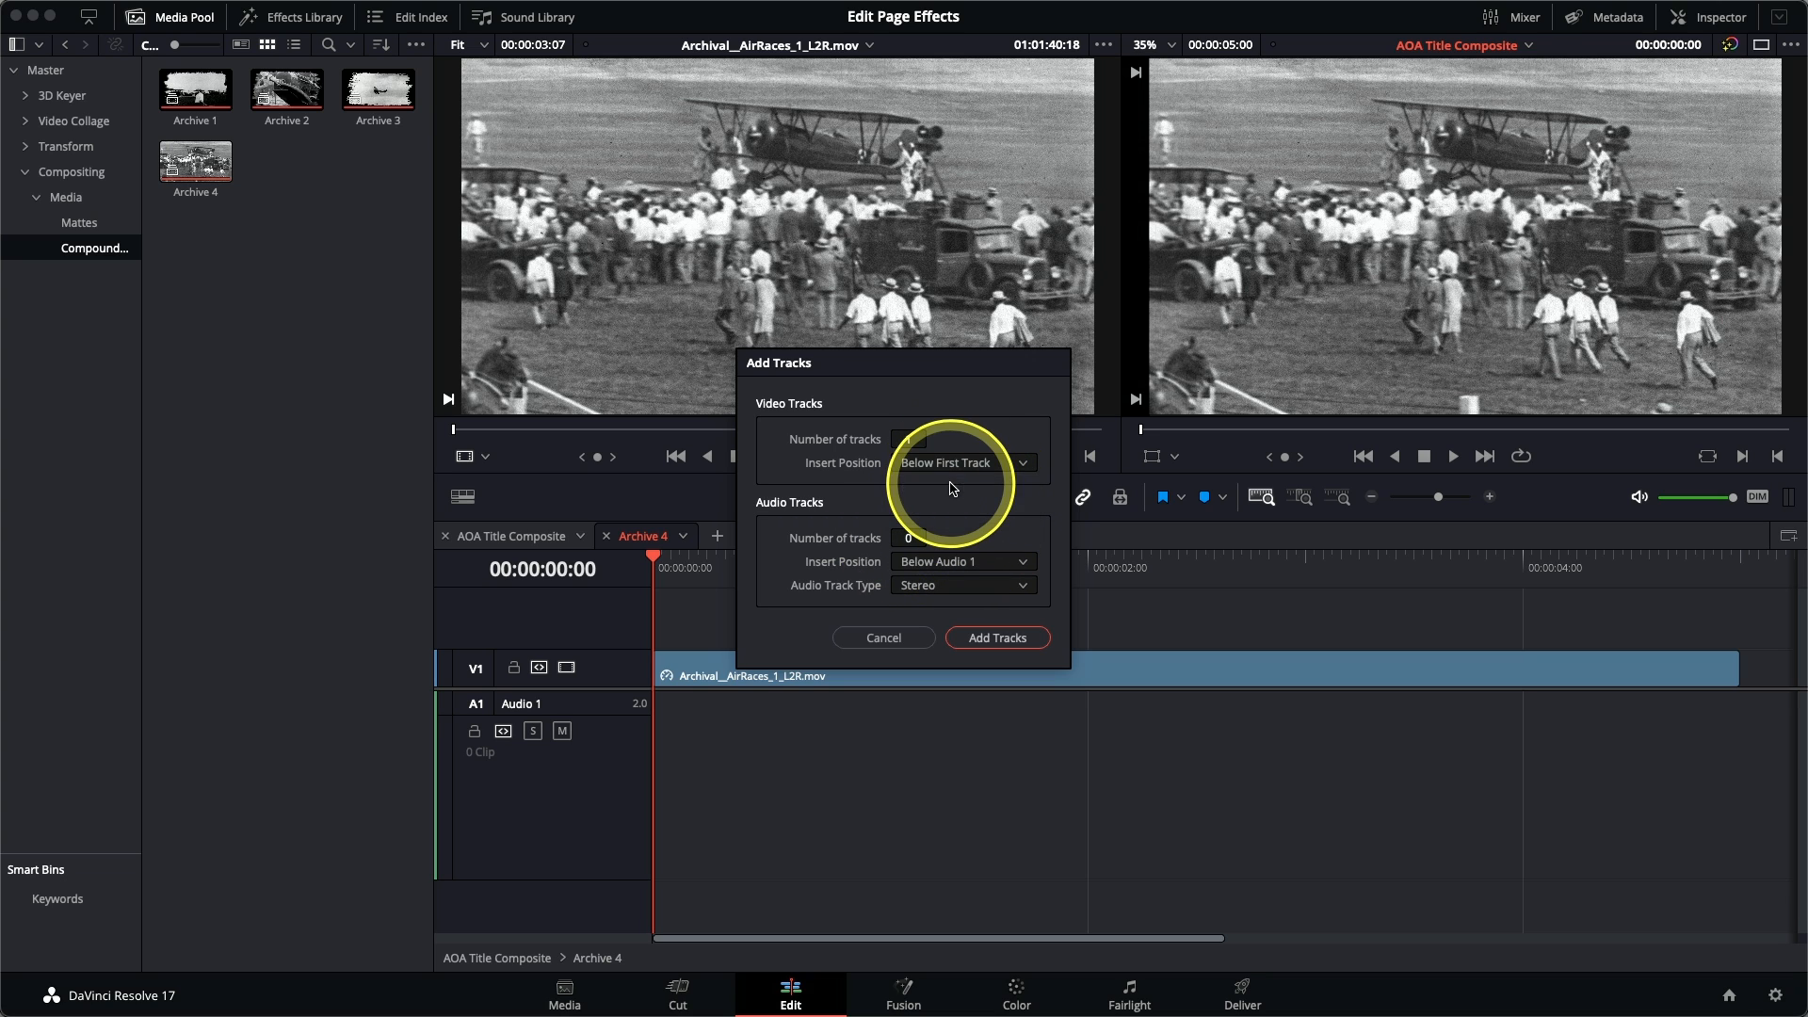
left_click(1008, 643)
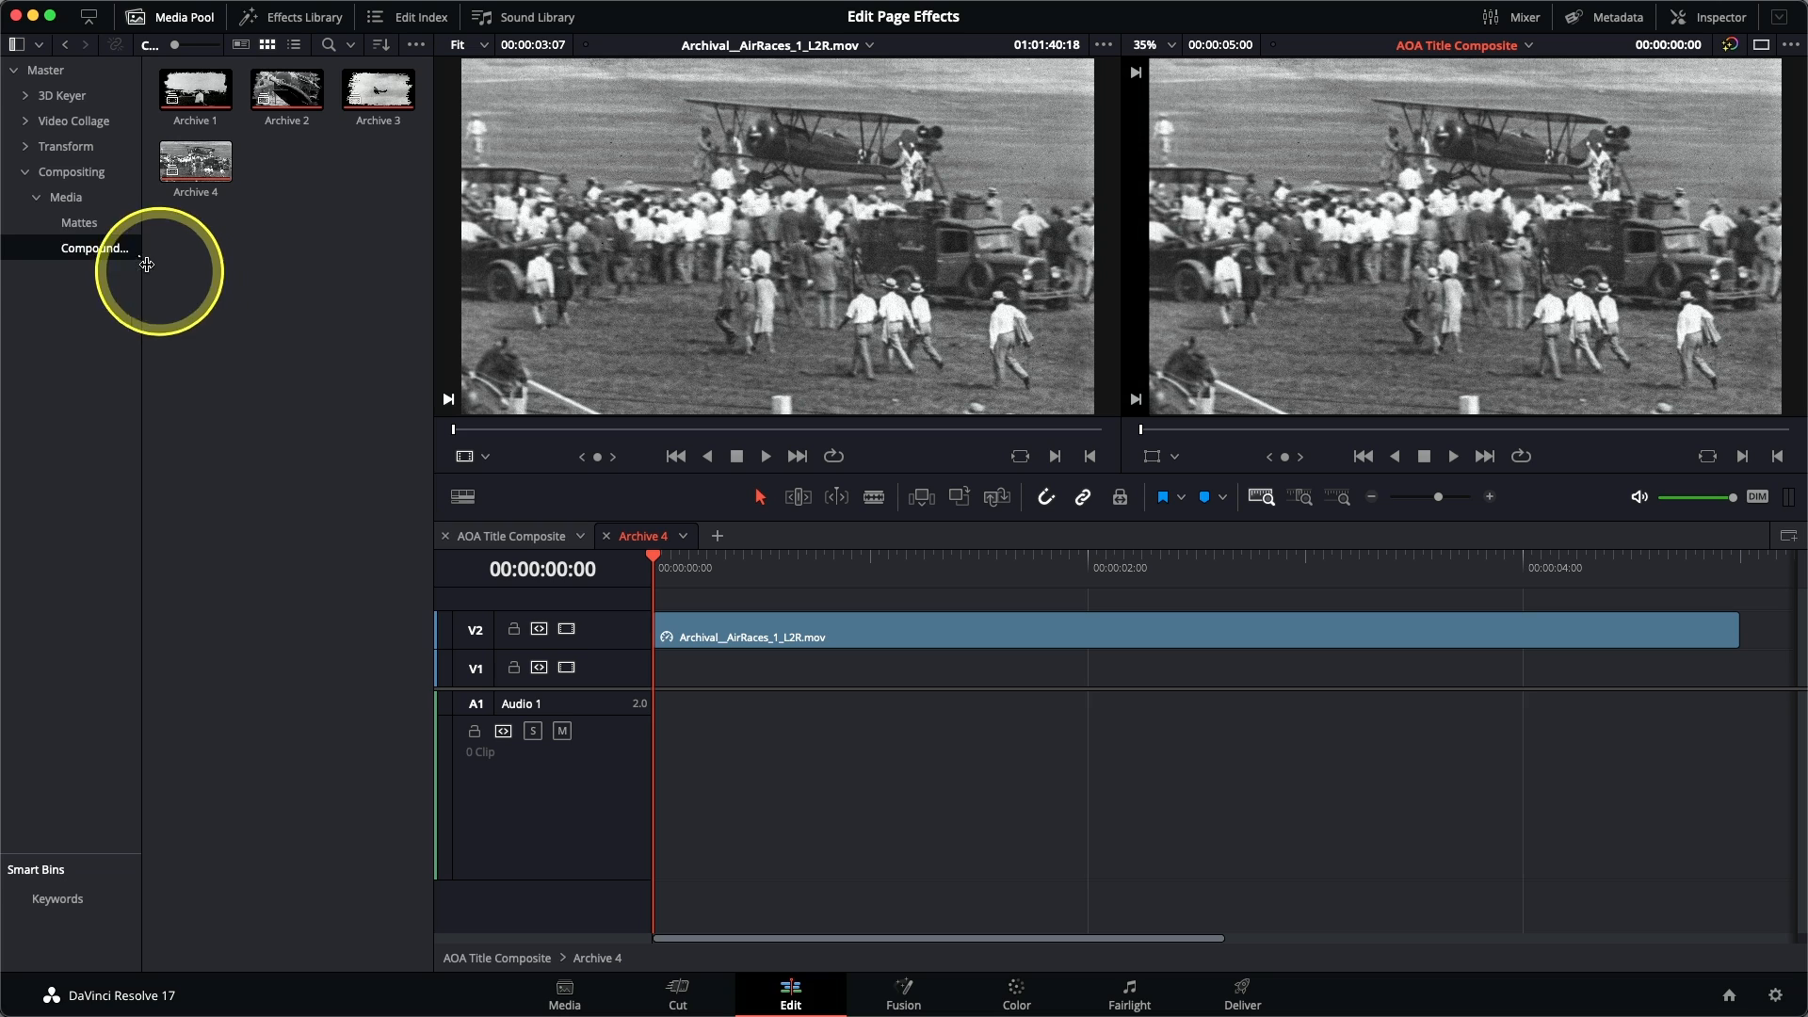
Step: Place matte 4 alpha.png from the Mattes bin on V1 beneath the archival clip and extend its end to match that clip
left_click(90, 226)
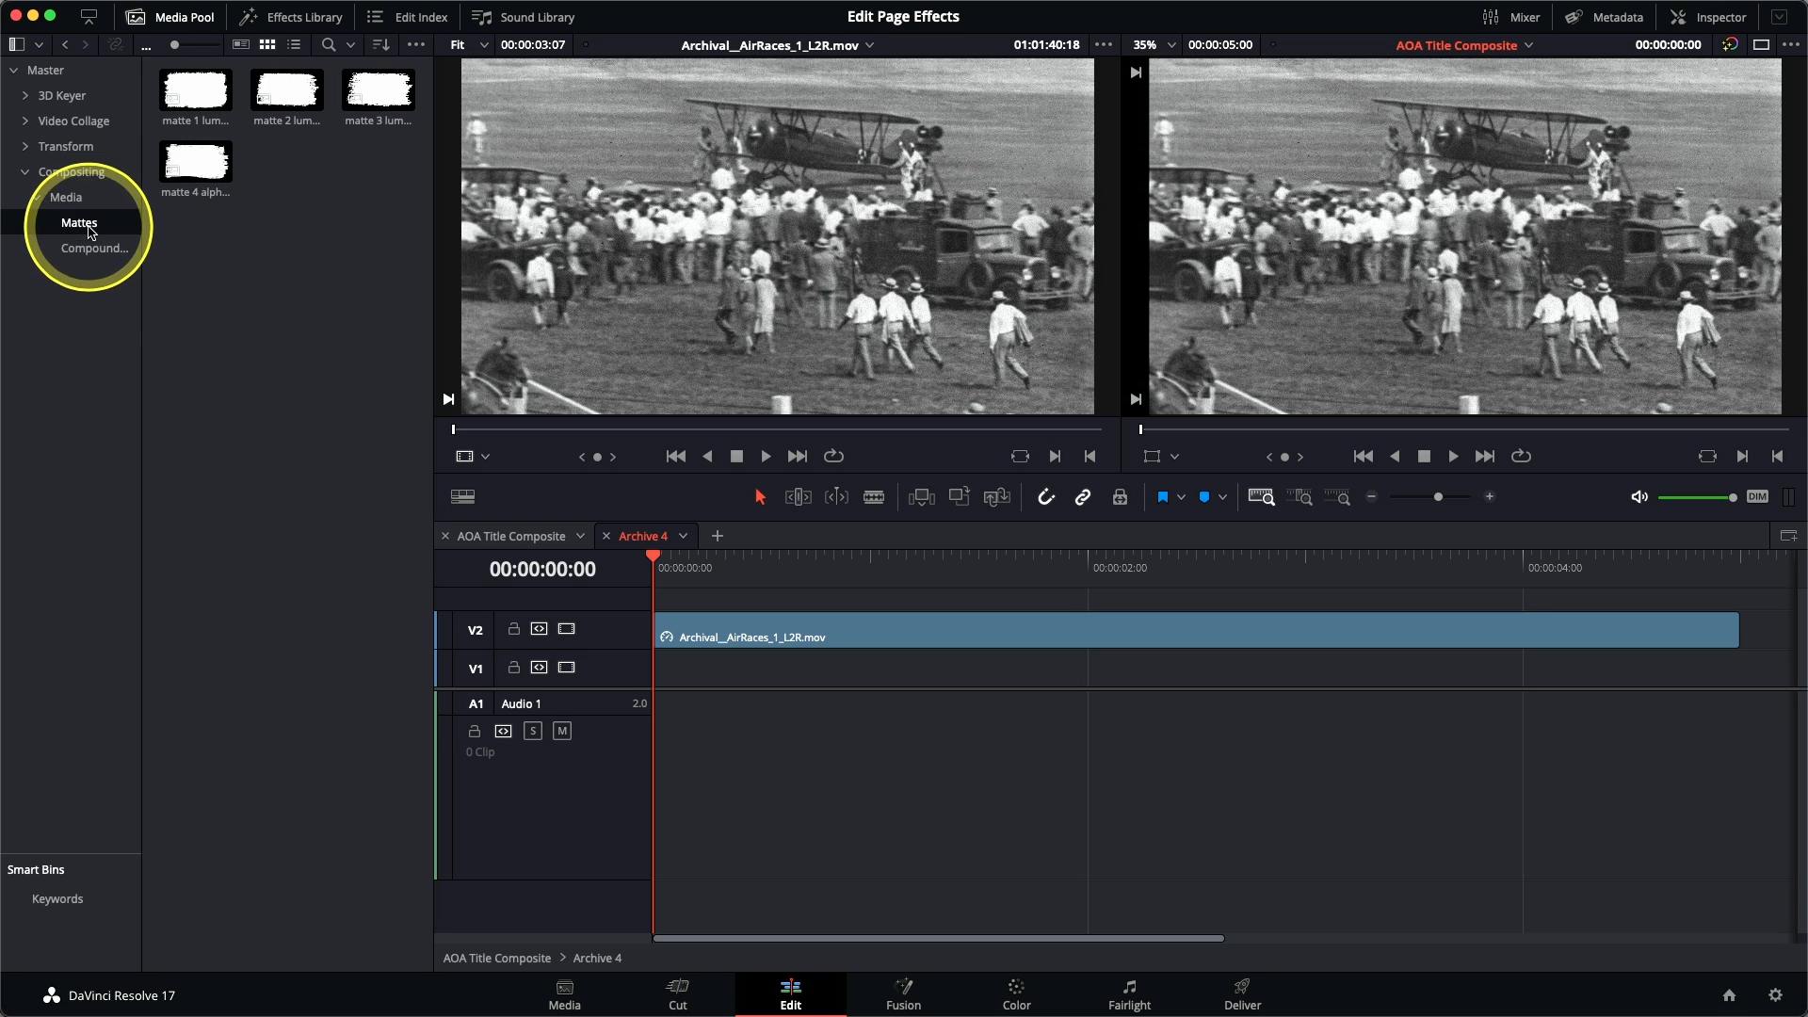
left_click(200, 169)
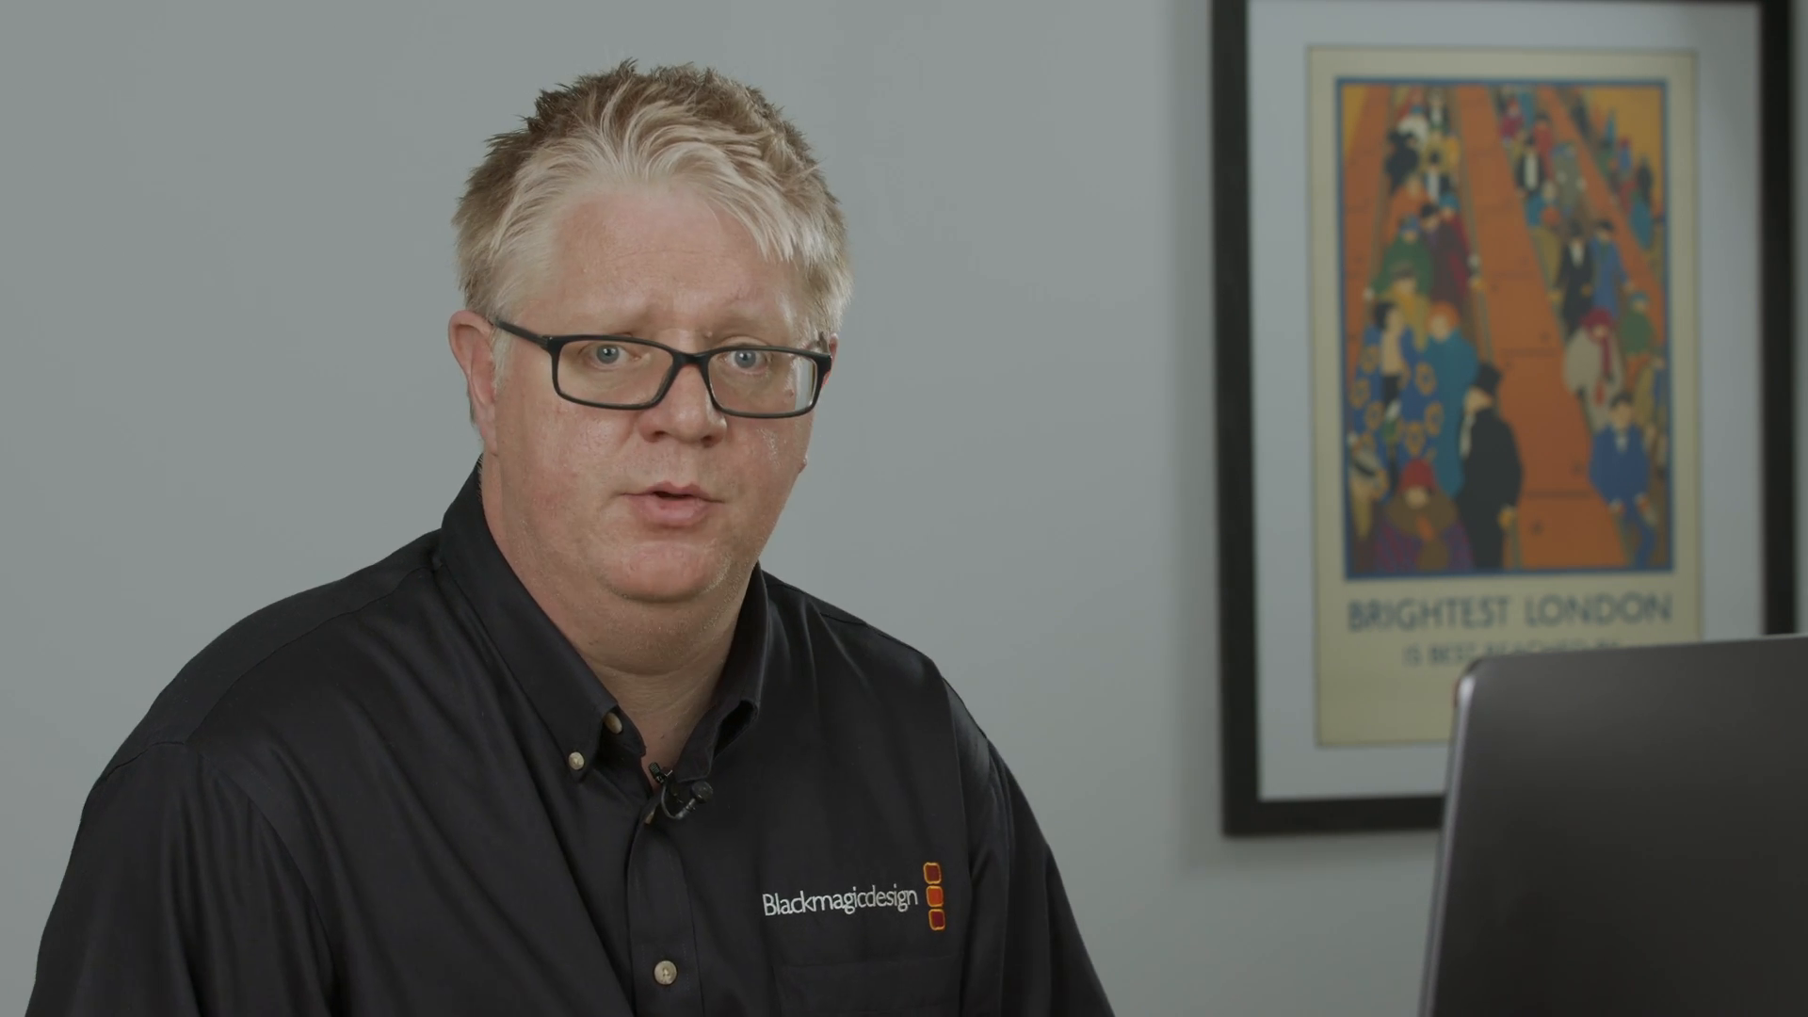
left_click(201, 179)
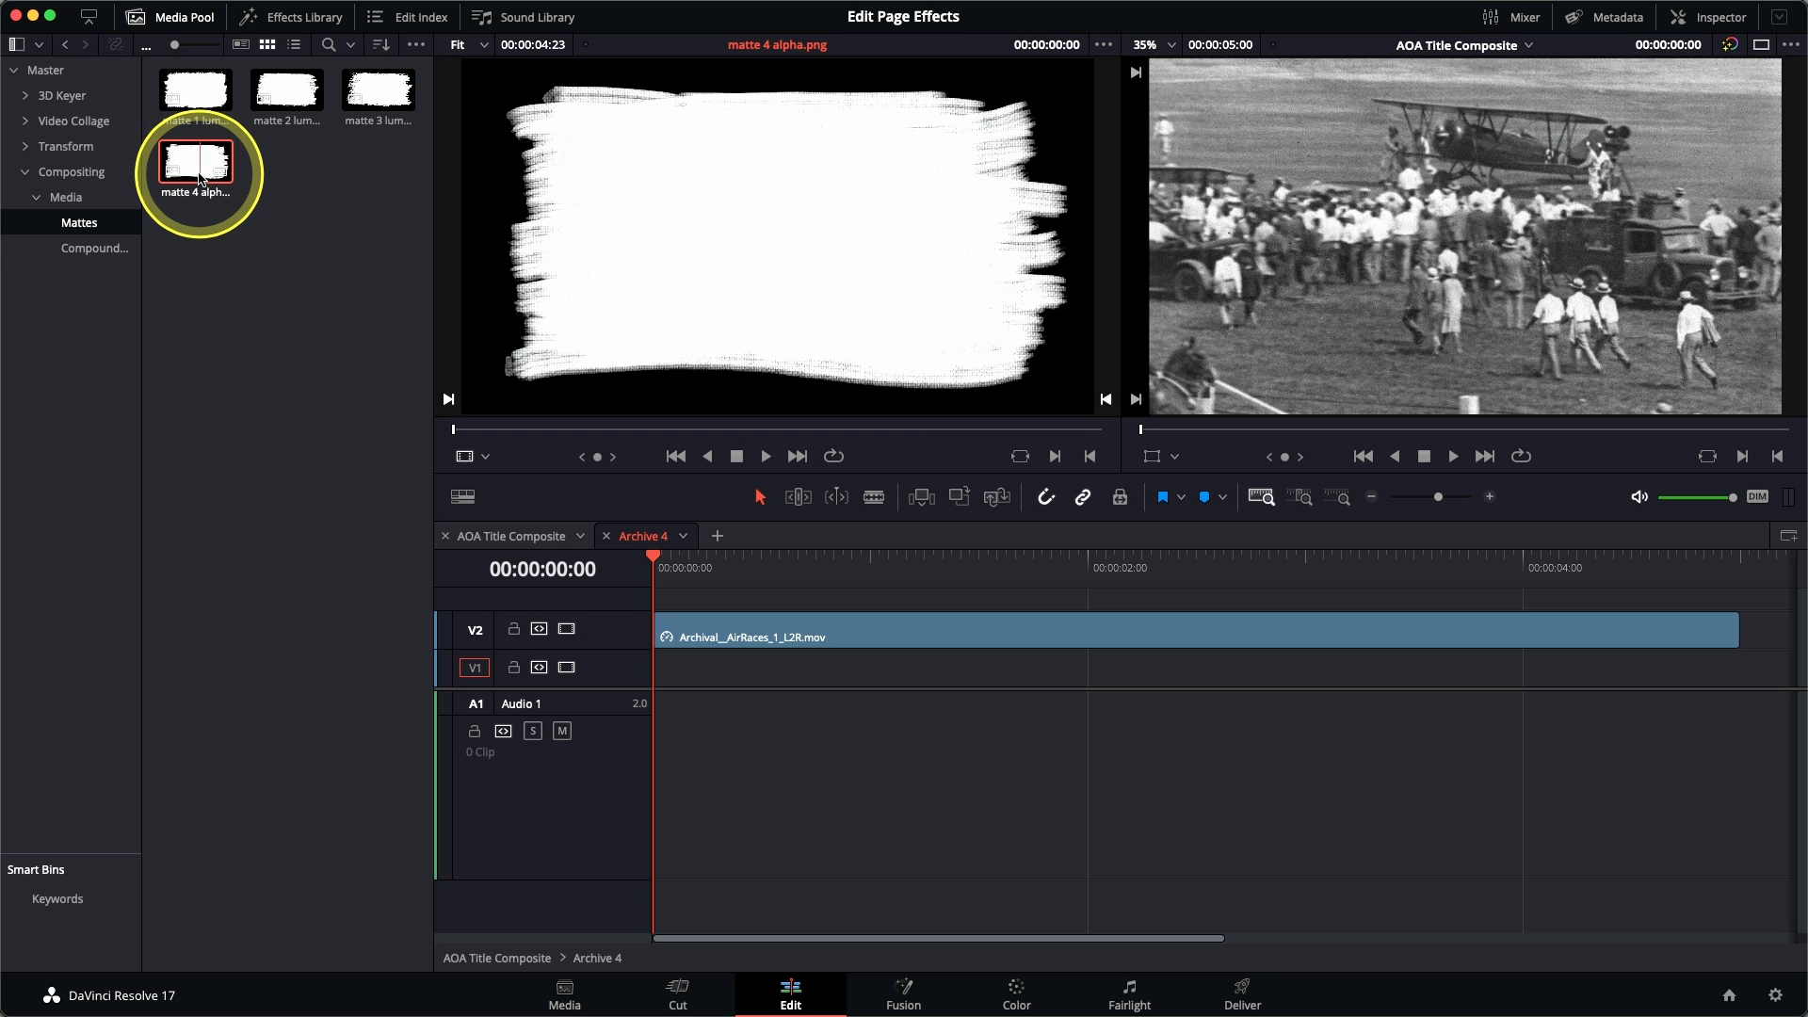
left_click_drag(200, 179, 1333, 272)
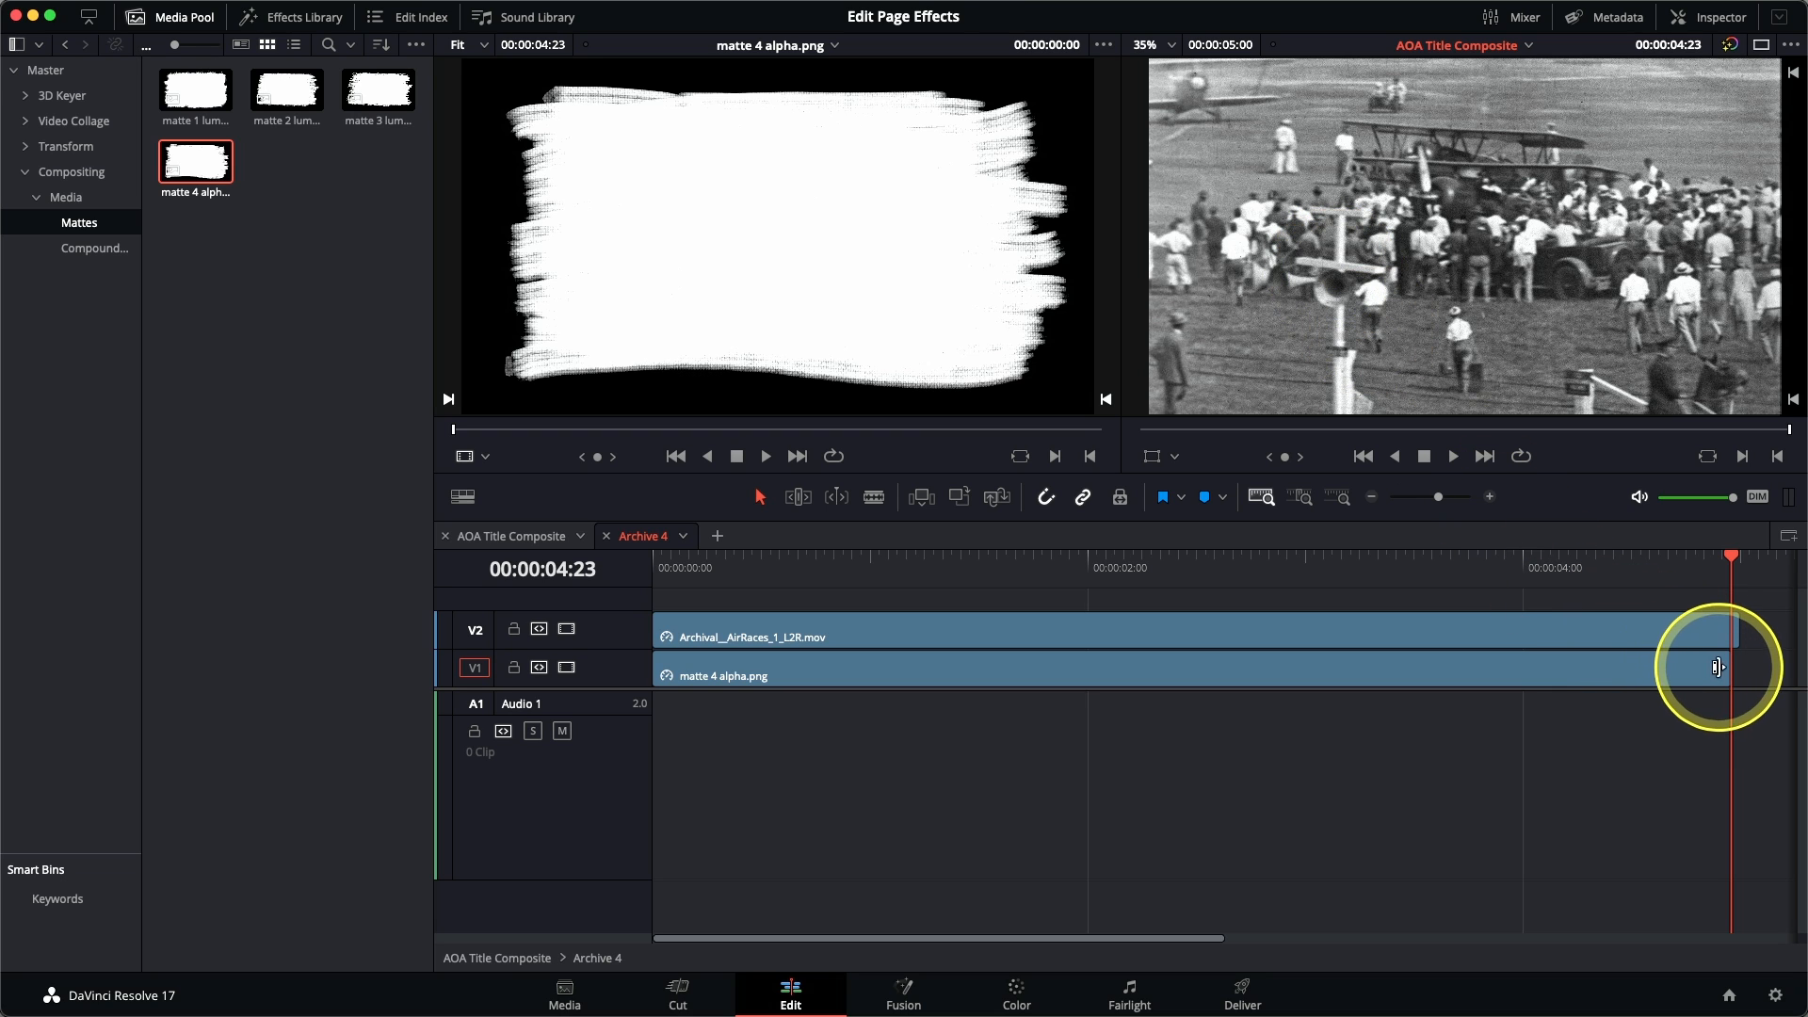
left_click_drag(1731, 673, 1742, 674)
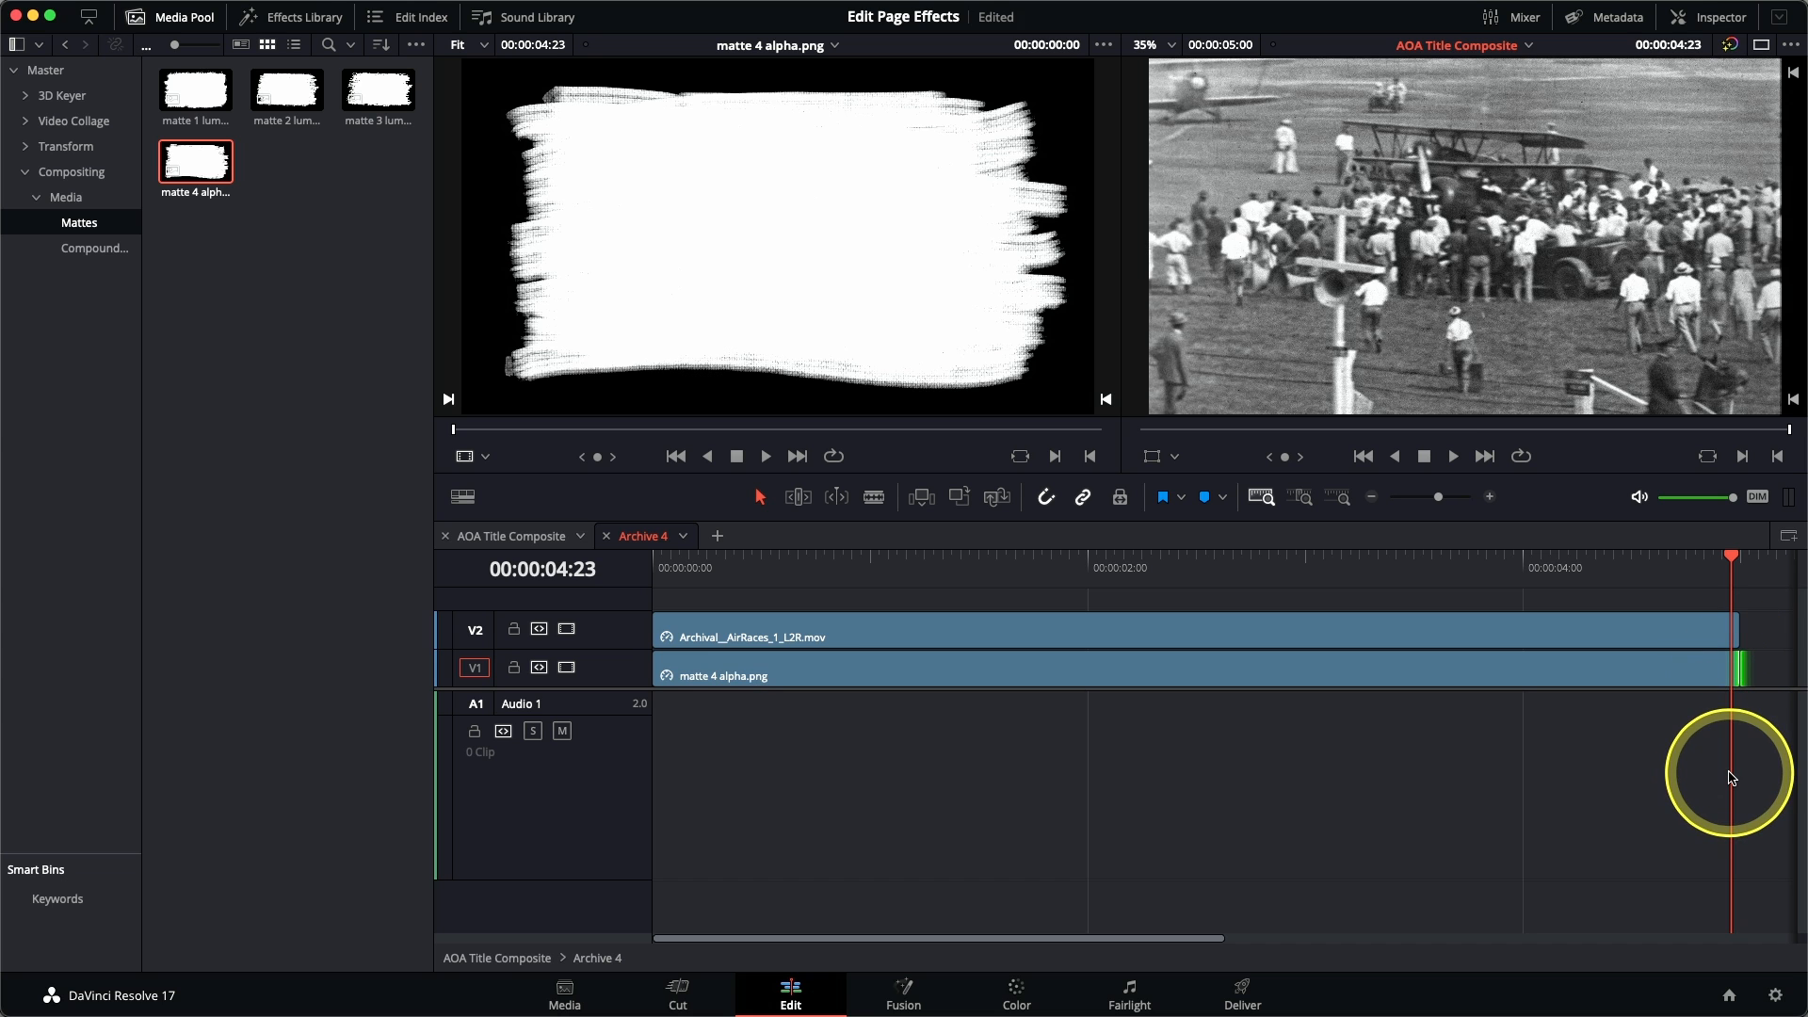
Step: Set the composite mode of the matte 4 alpha.png clip on V1 to Alpha
left_click(1164, 568)
left_click(1039, 686)
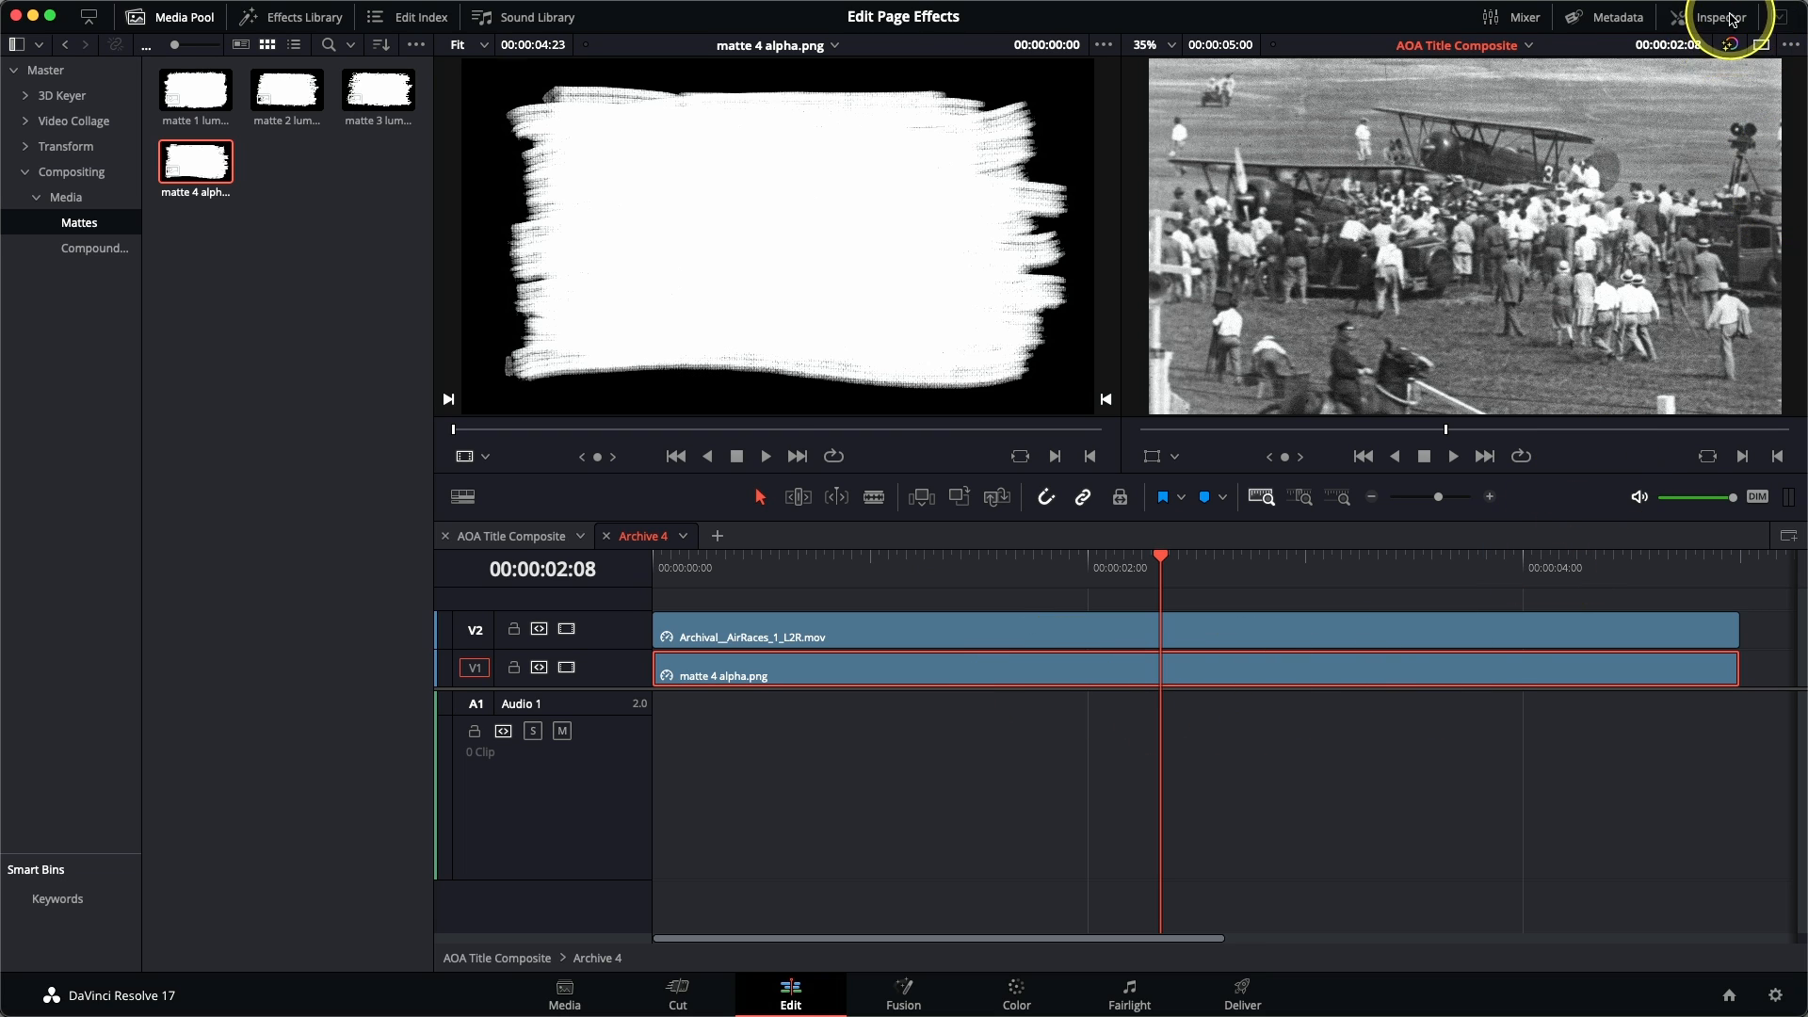
left_click(1729, 17)
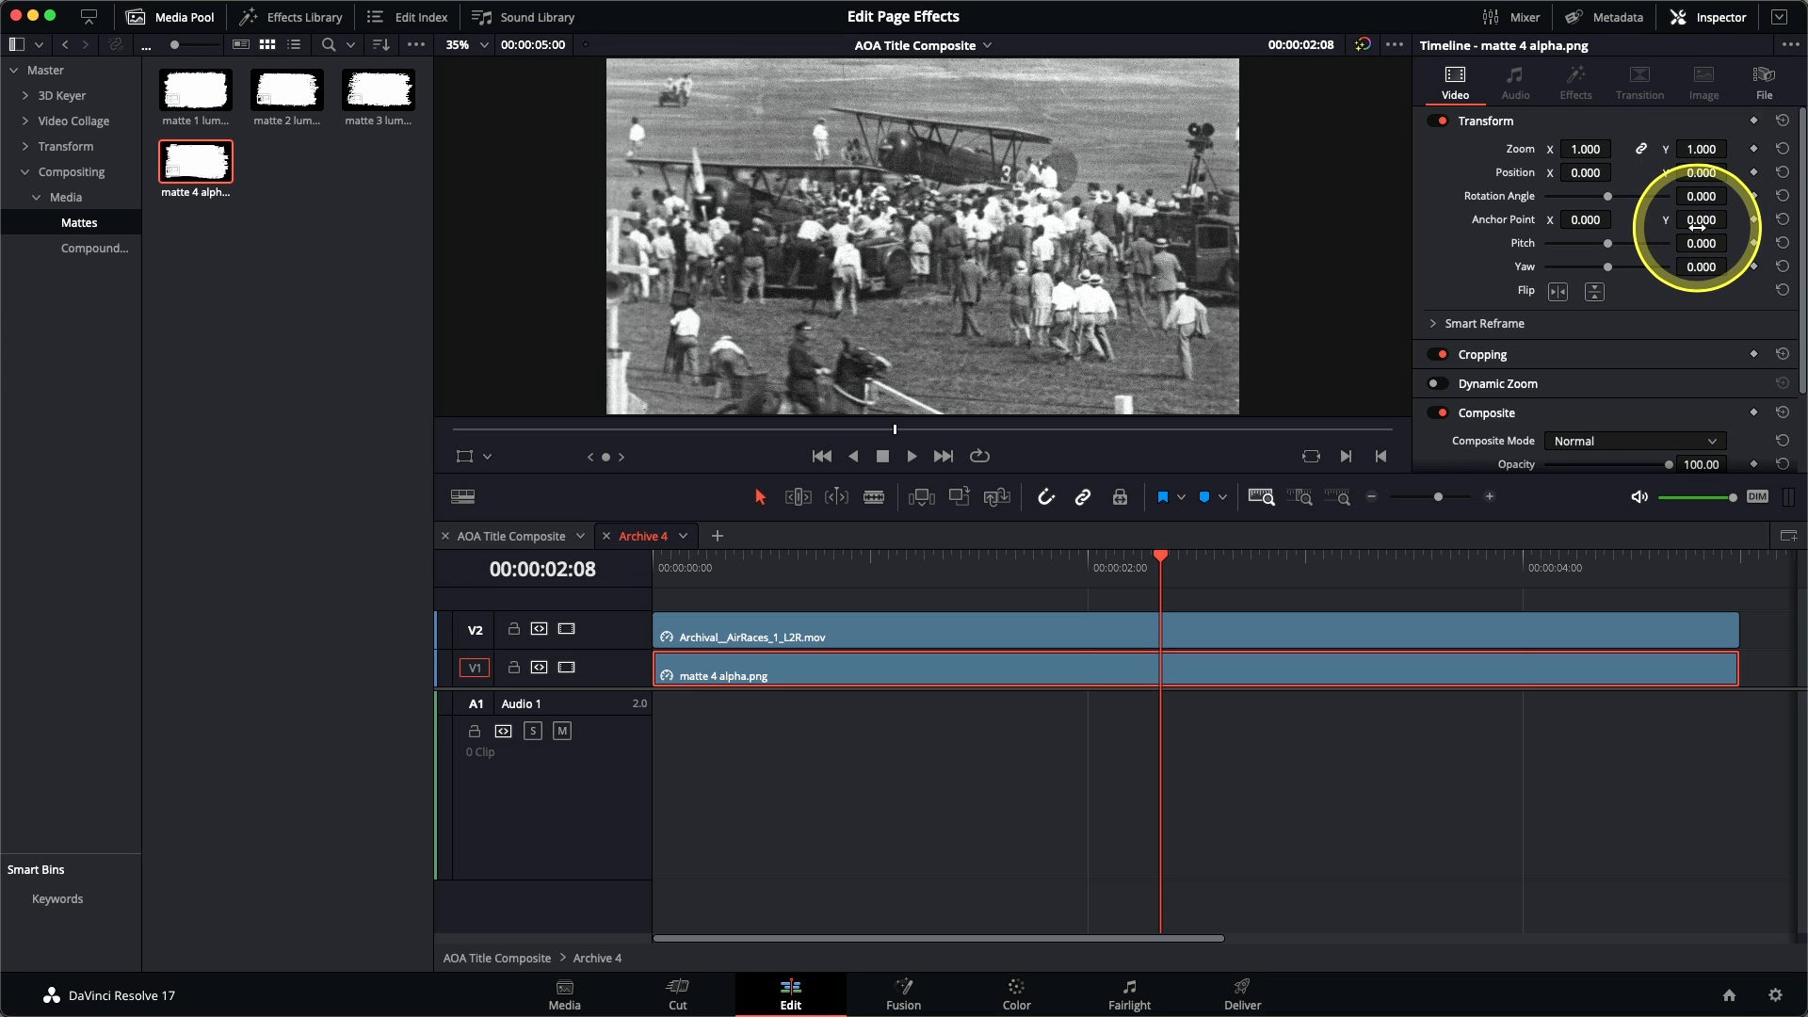
scroll(1686, 221, "down", 2)
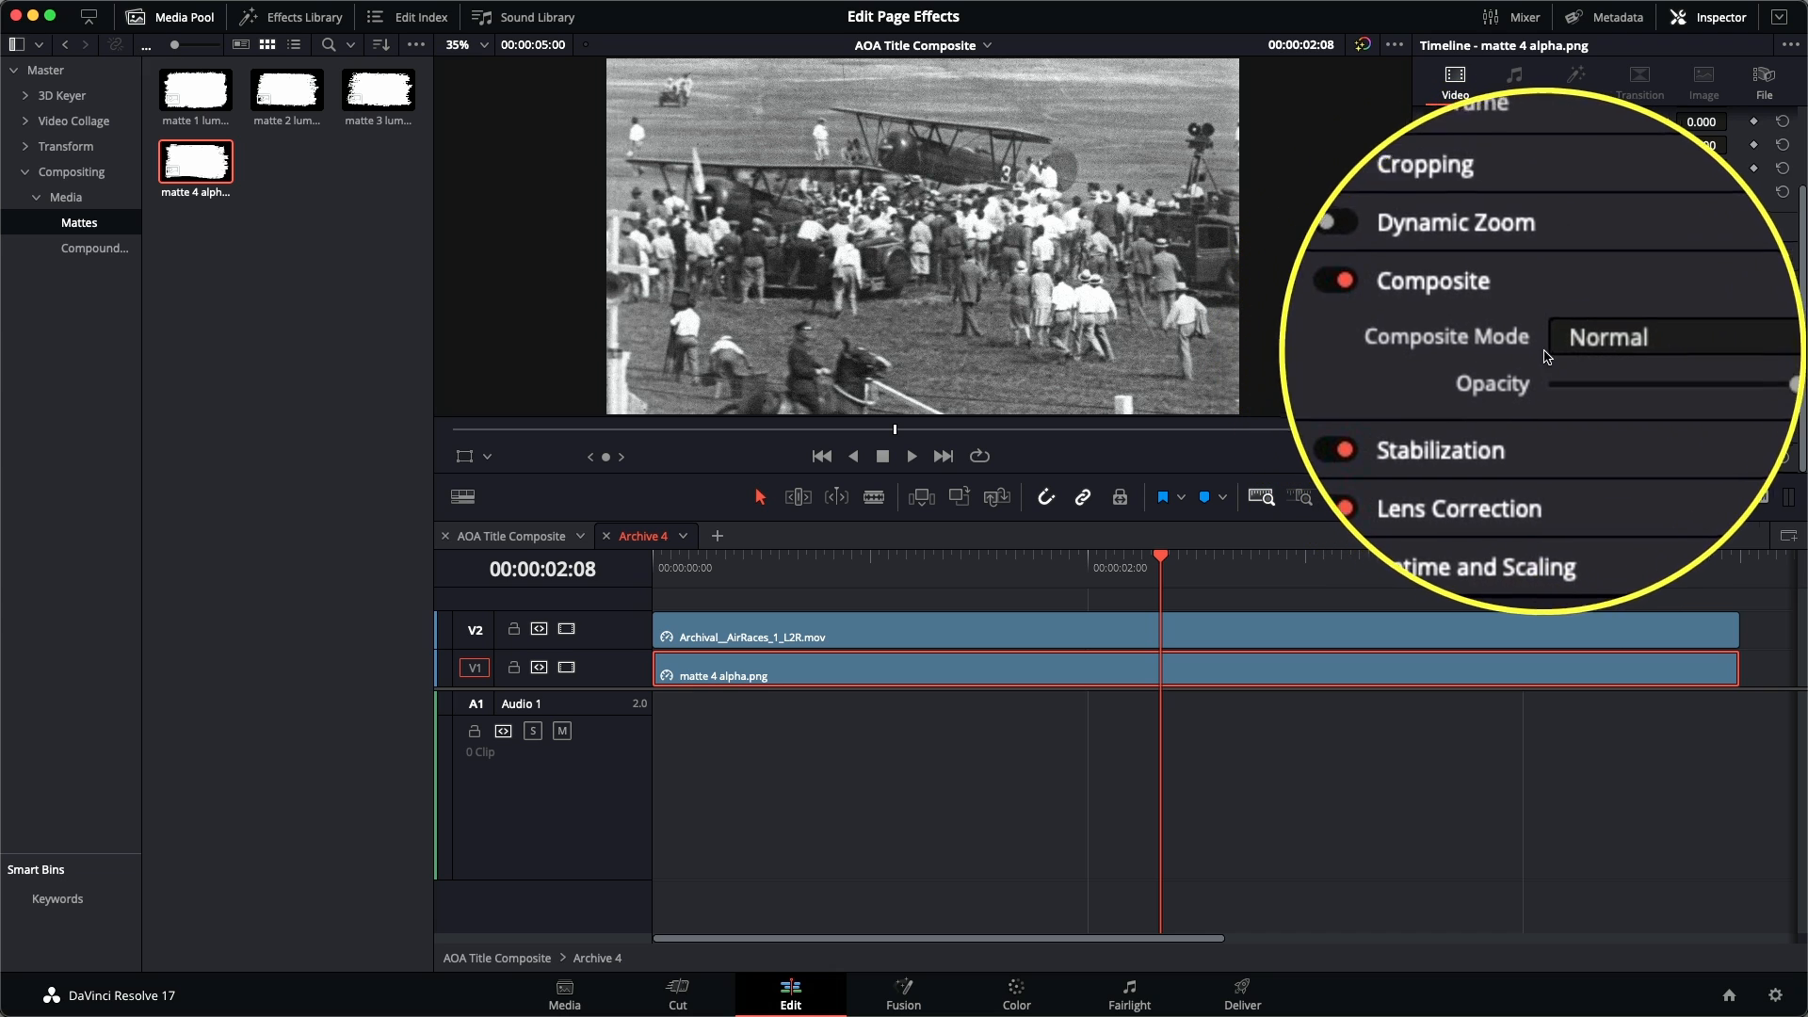
left_click(1581, 354)
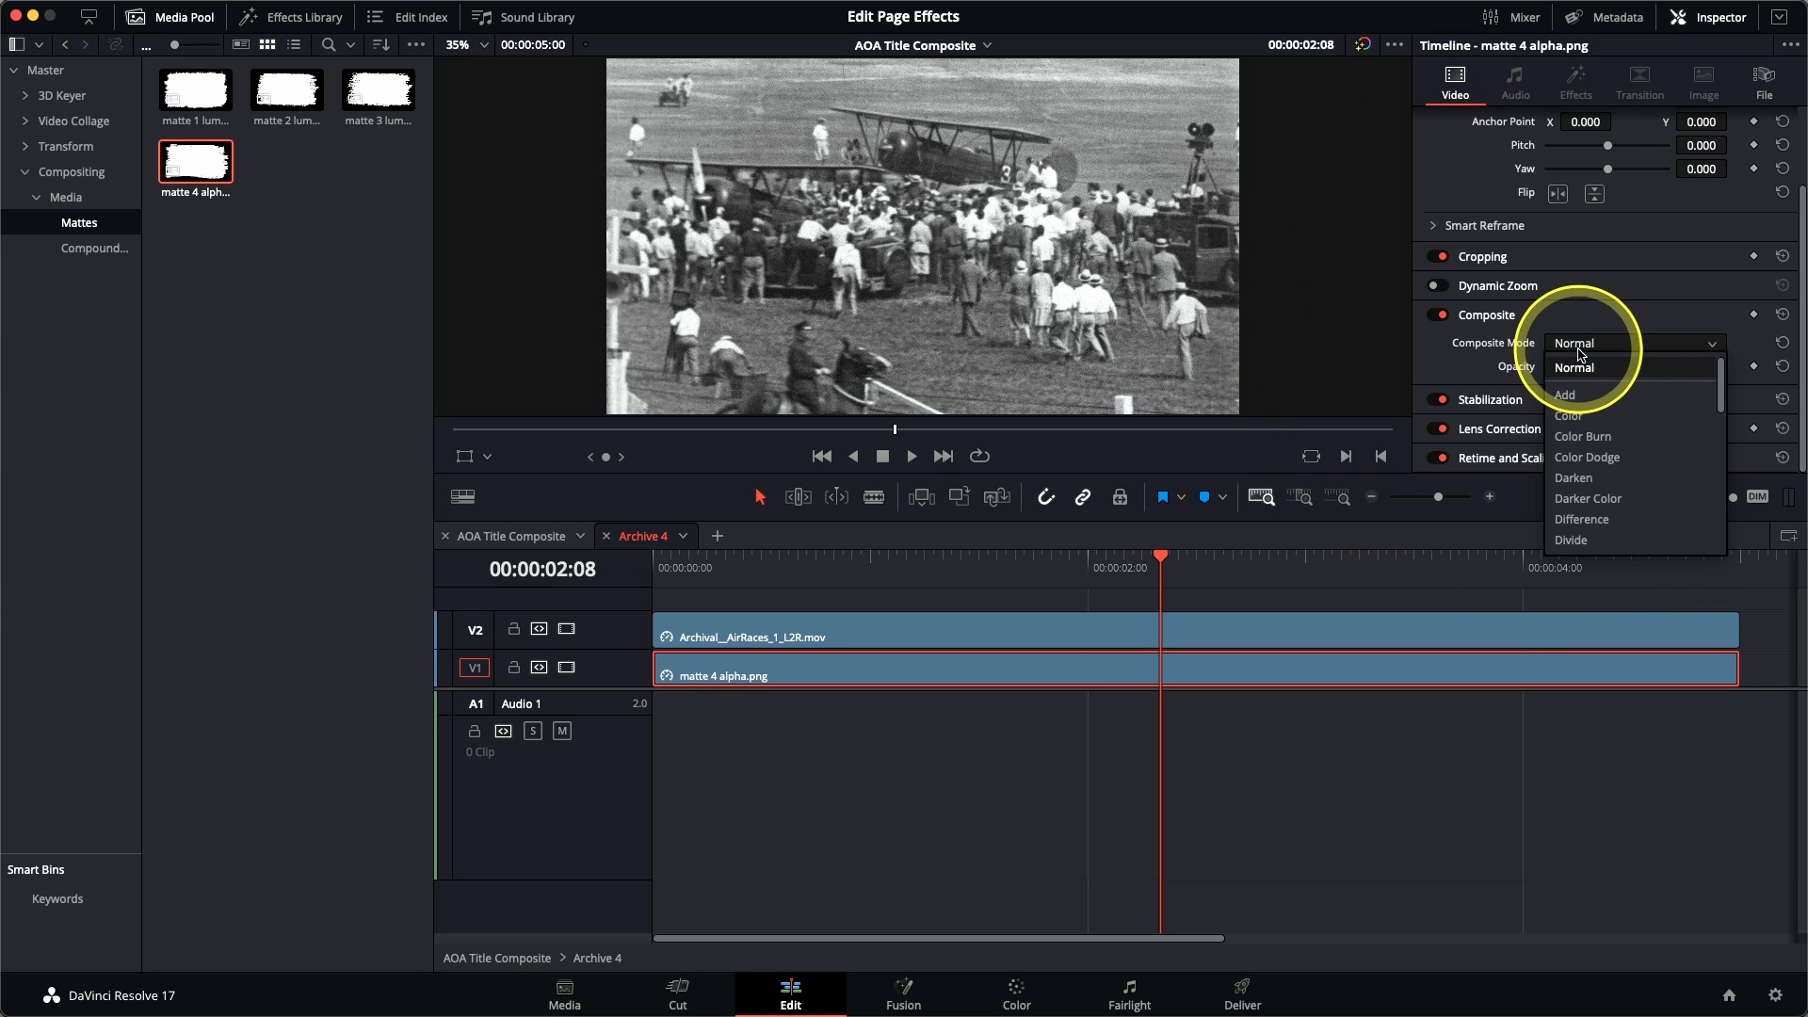
scroll(1580, 405, "down", 3)
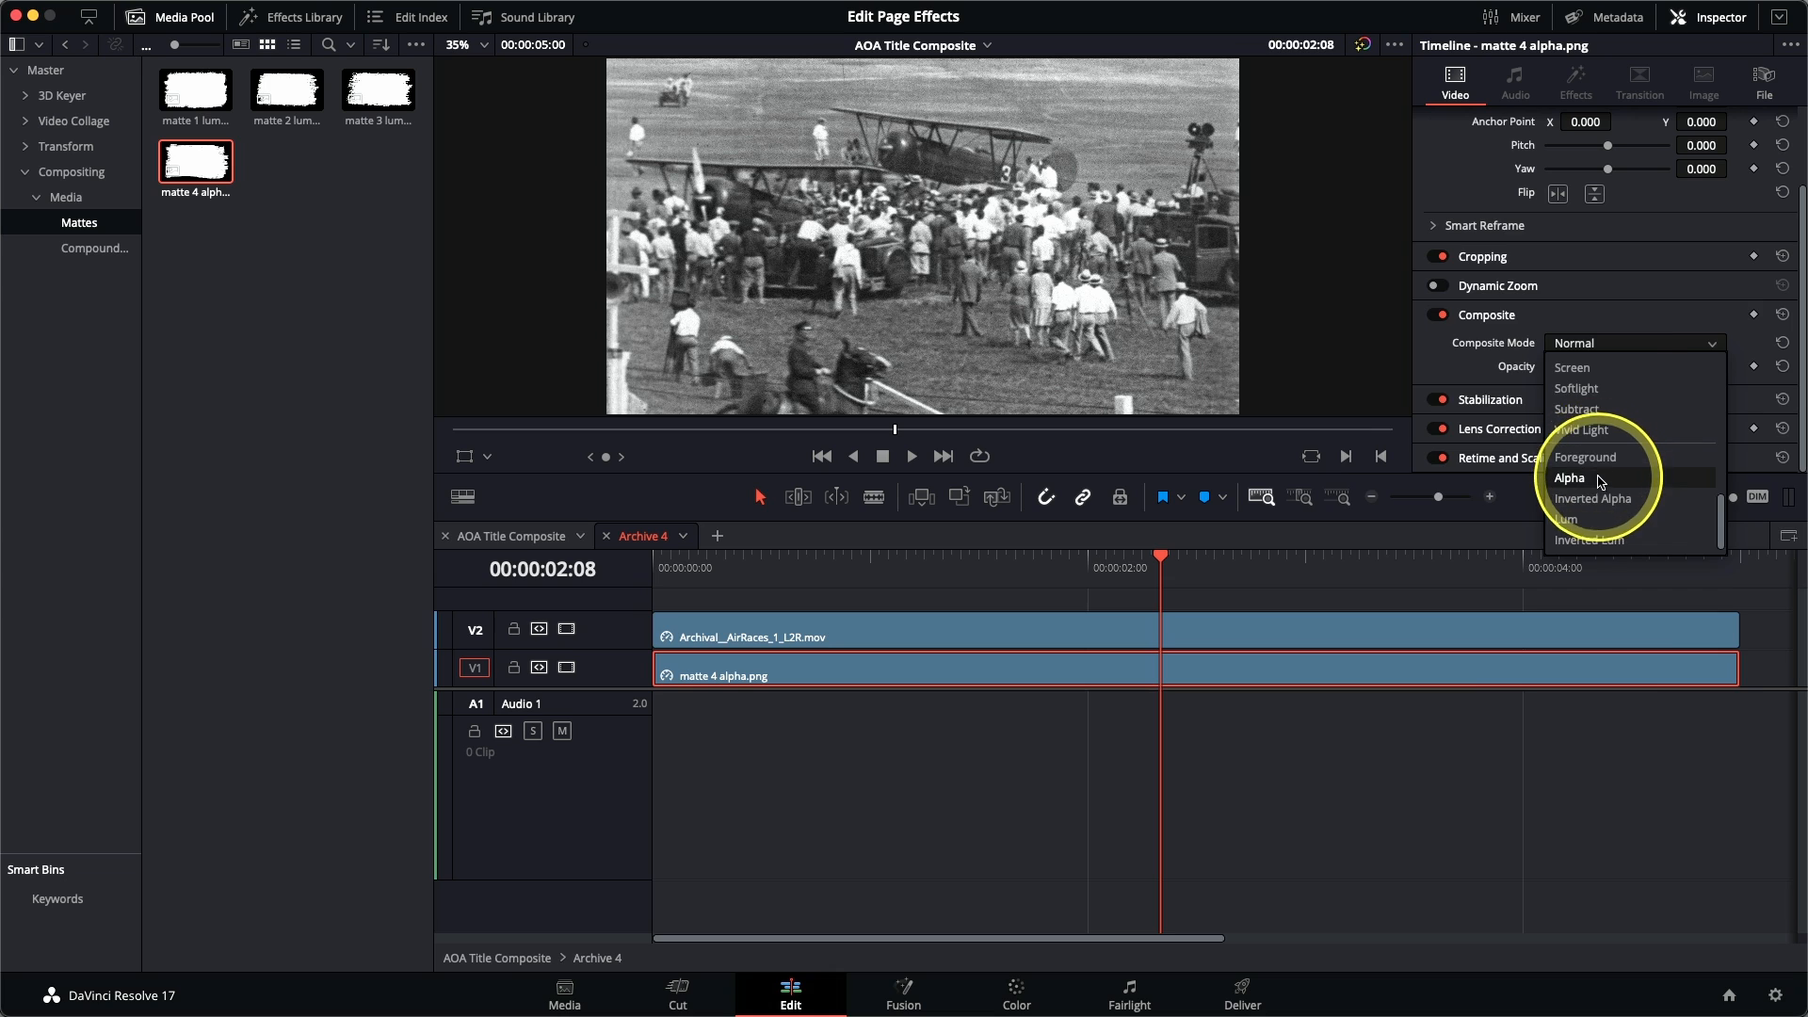
left_click(1601, 485)
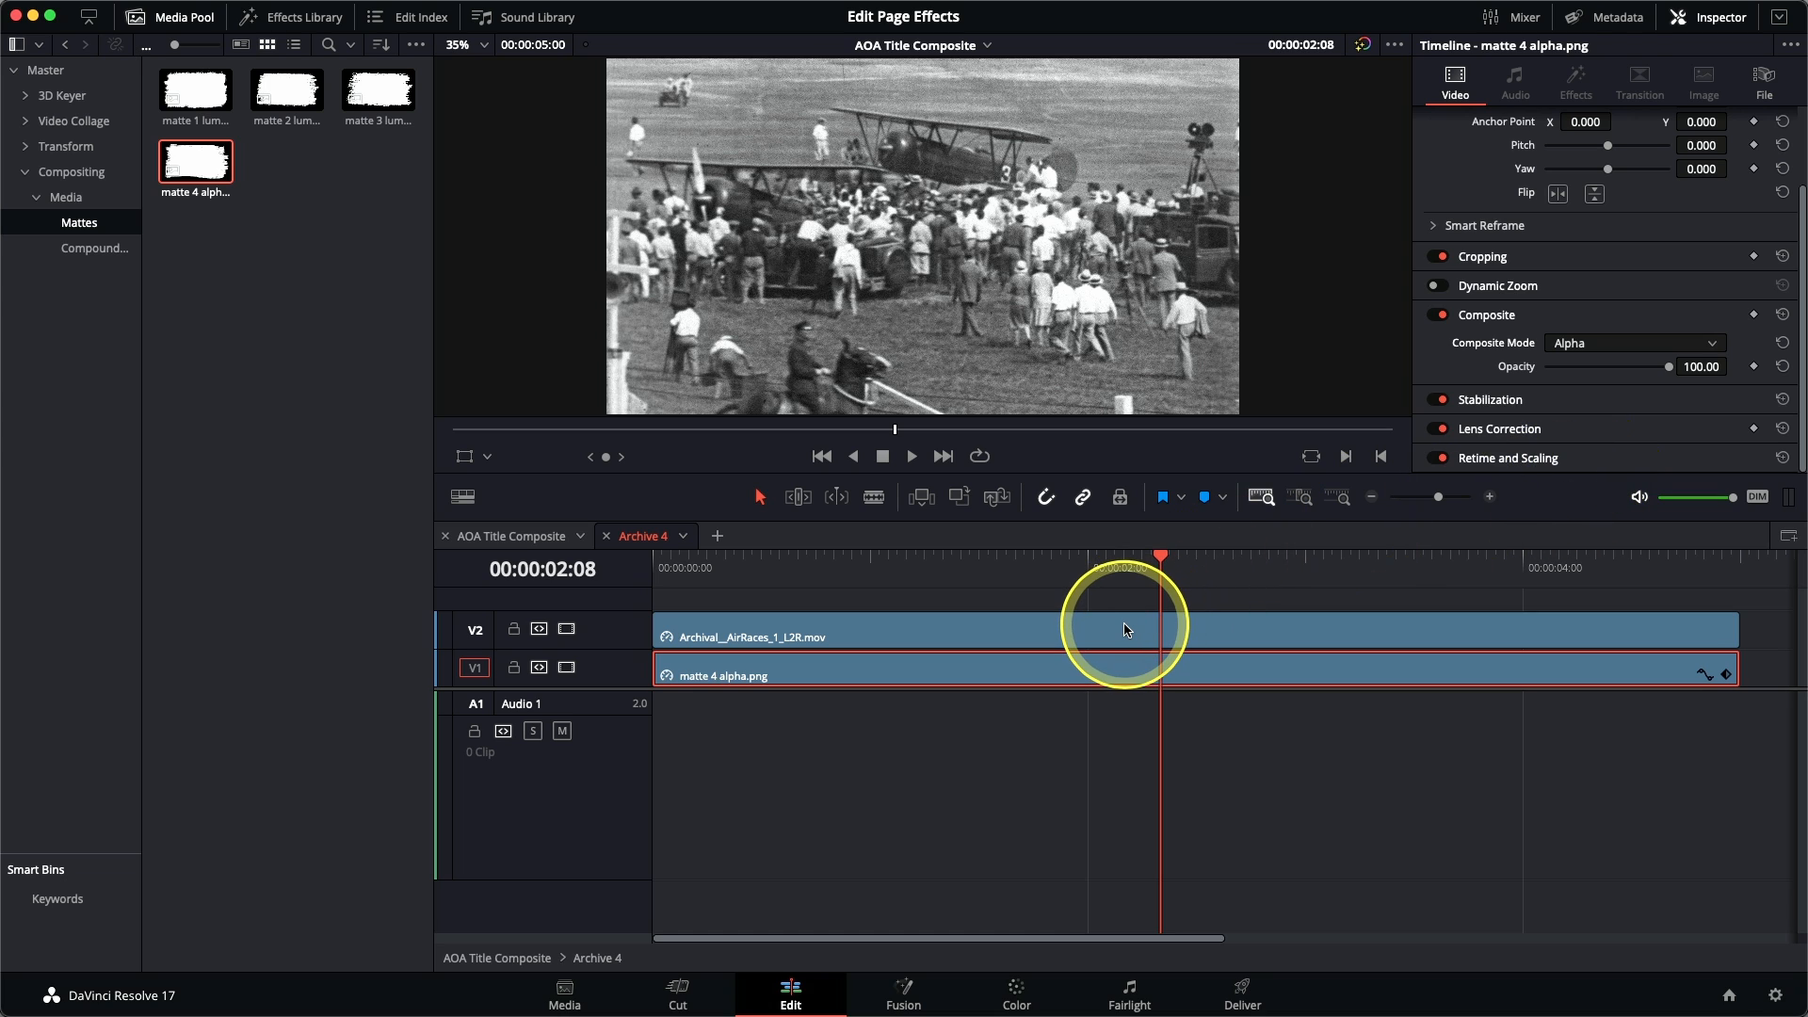
Step: Set the composite mode of the Archival_AirRaces_1_L2R.mov clip on V2 to Foreground
left_click(1127, 631)
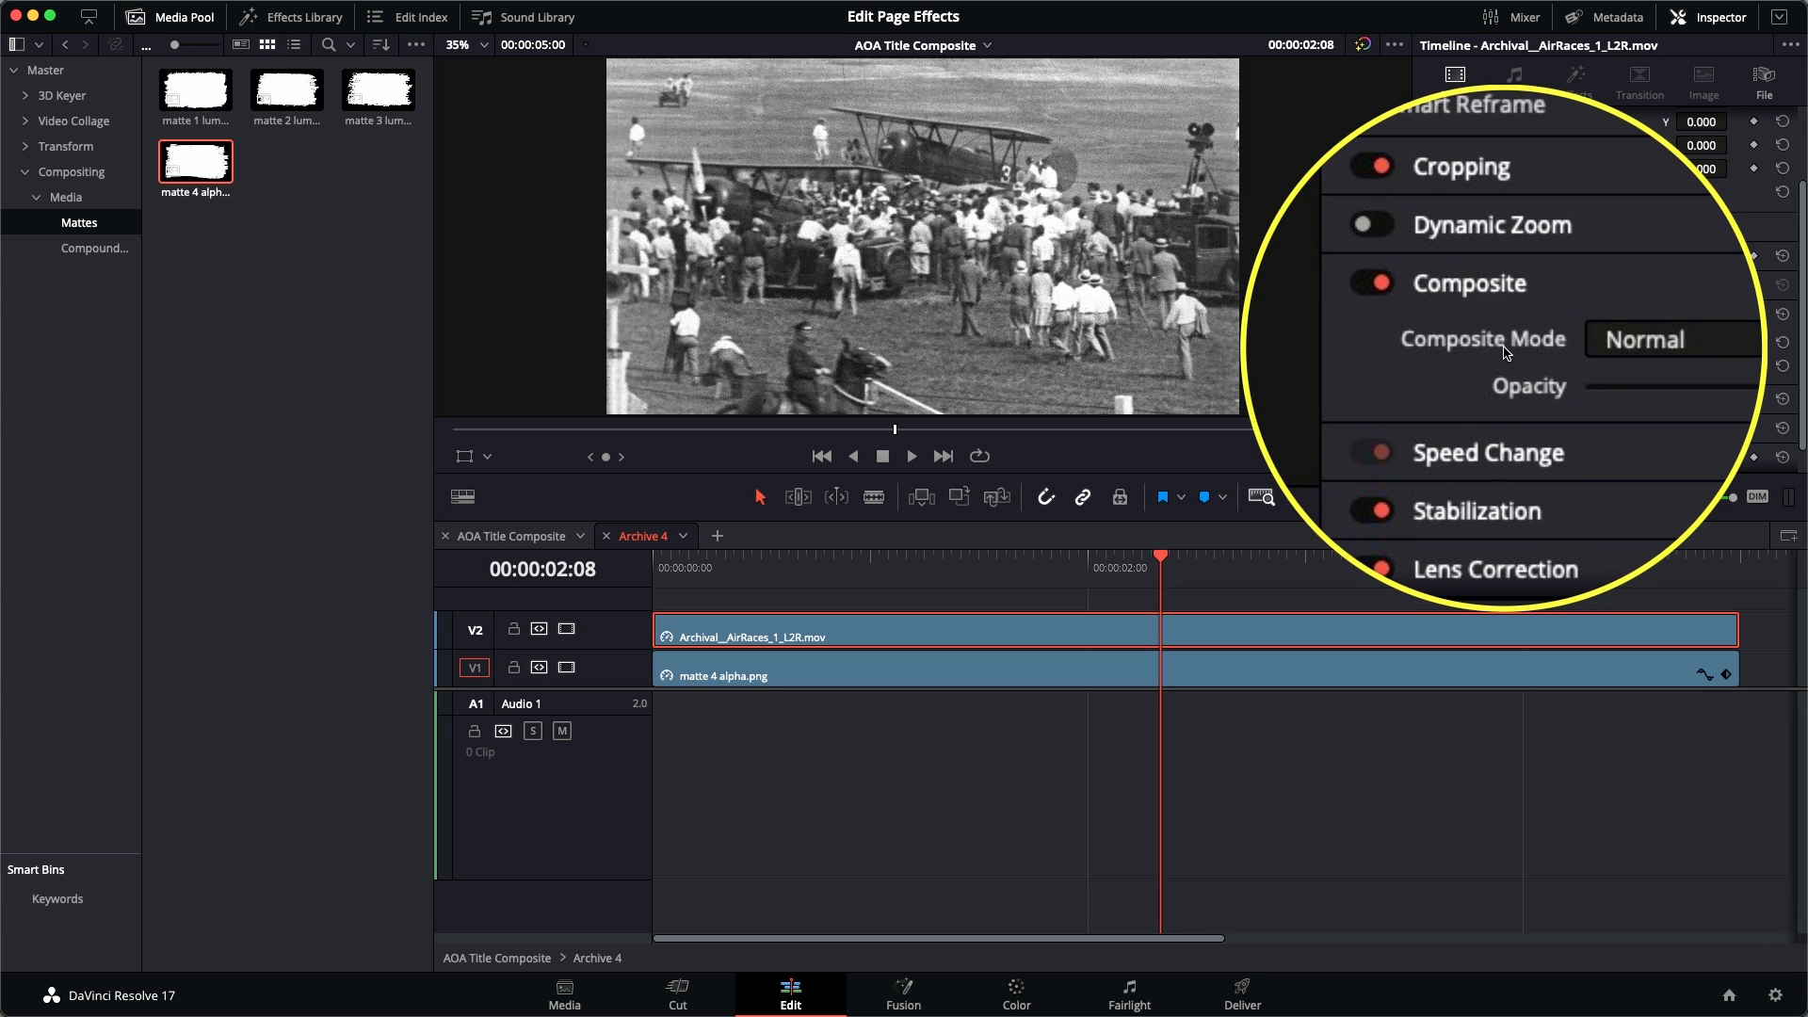
left_click(1591, 344)
scroll(1605, 452, "down", 5)
scroll(1607, 475, "down", 3)
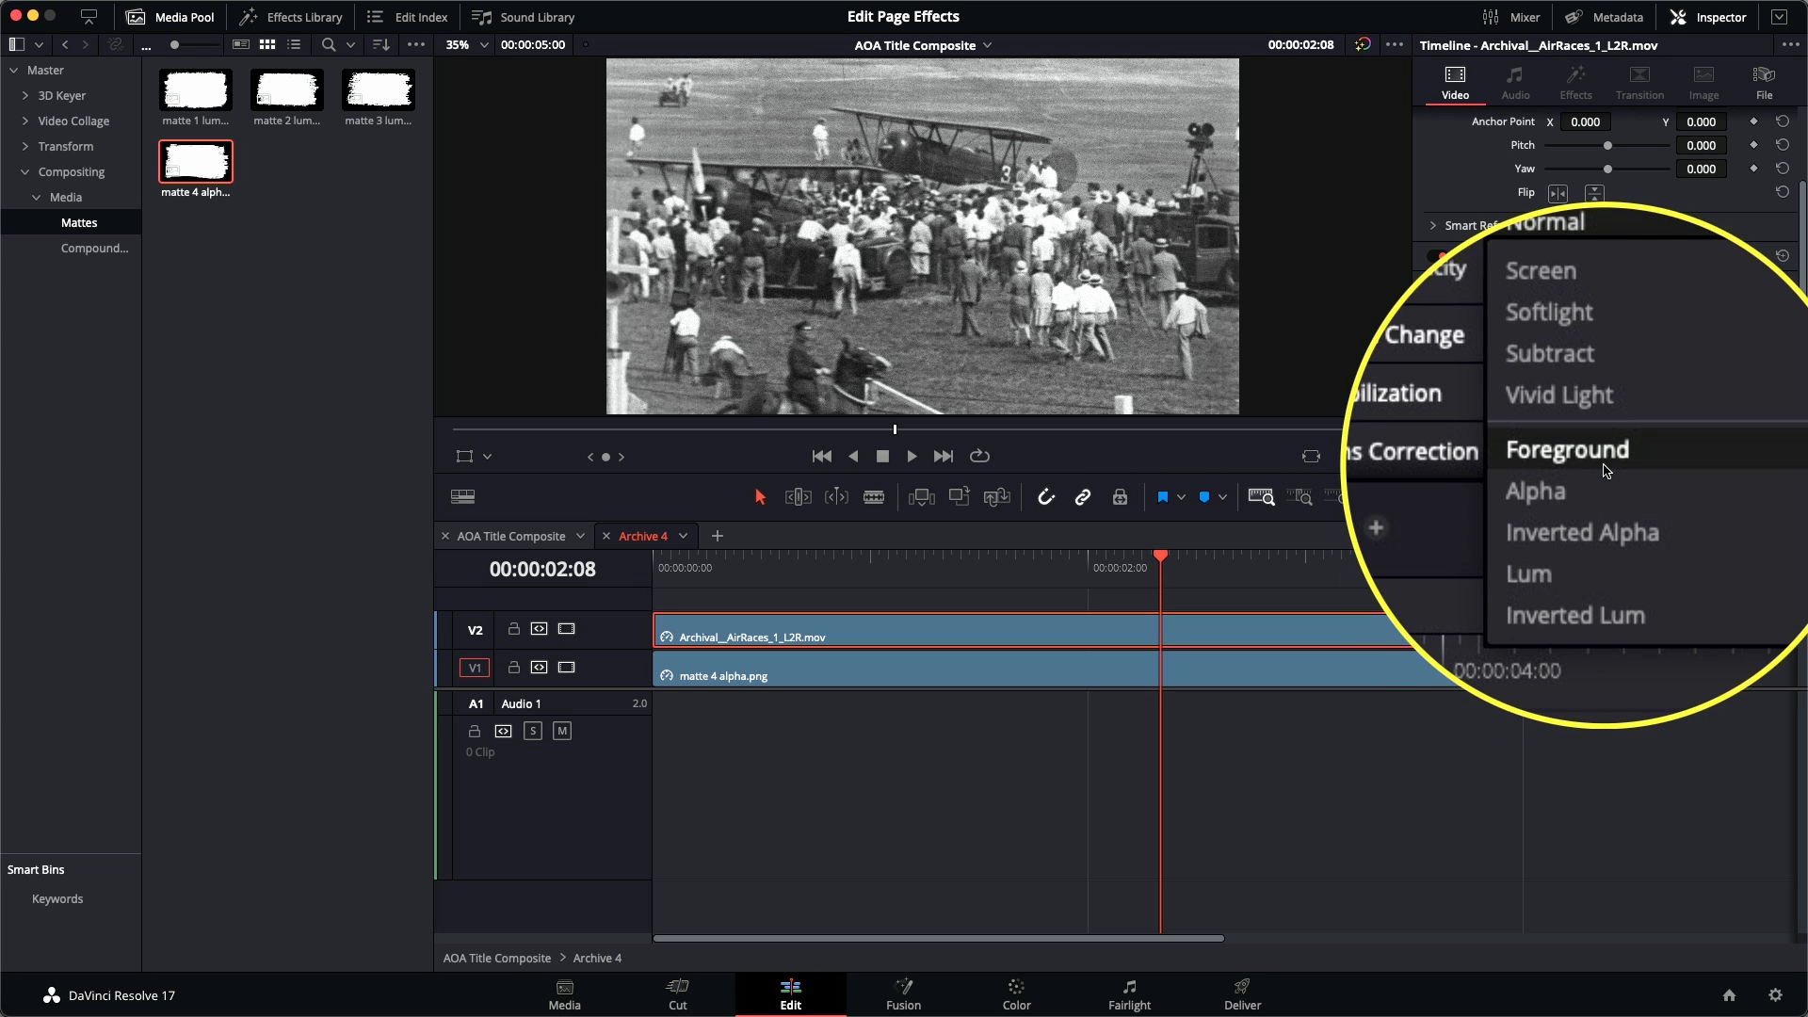
left_click(1607, 469)
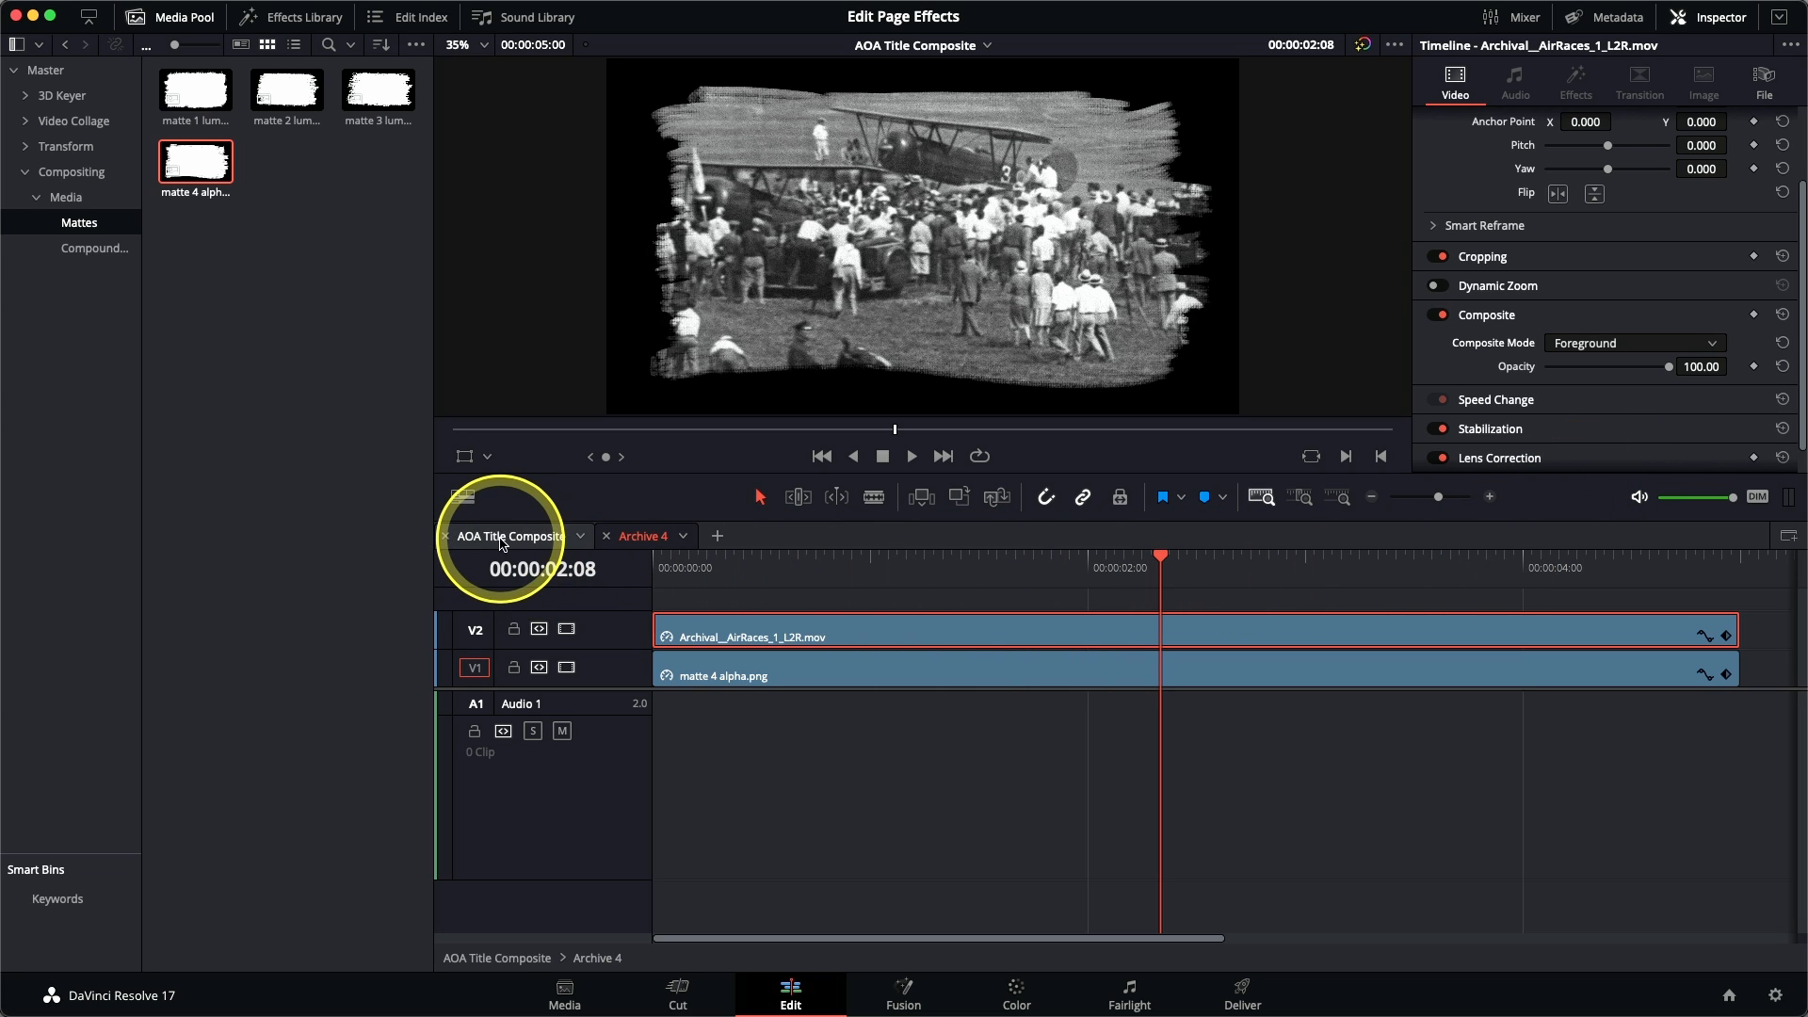
Step: In the AOA Title Composite timeline, scale Archive 4 to about 0.396 and move it to the frame's lower-right corner, about X 551, Y -269
left_click(502, 544)
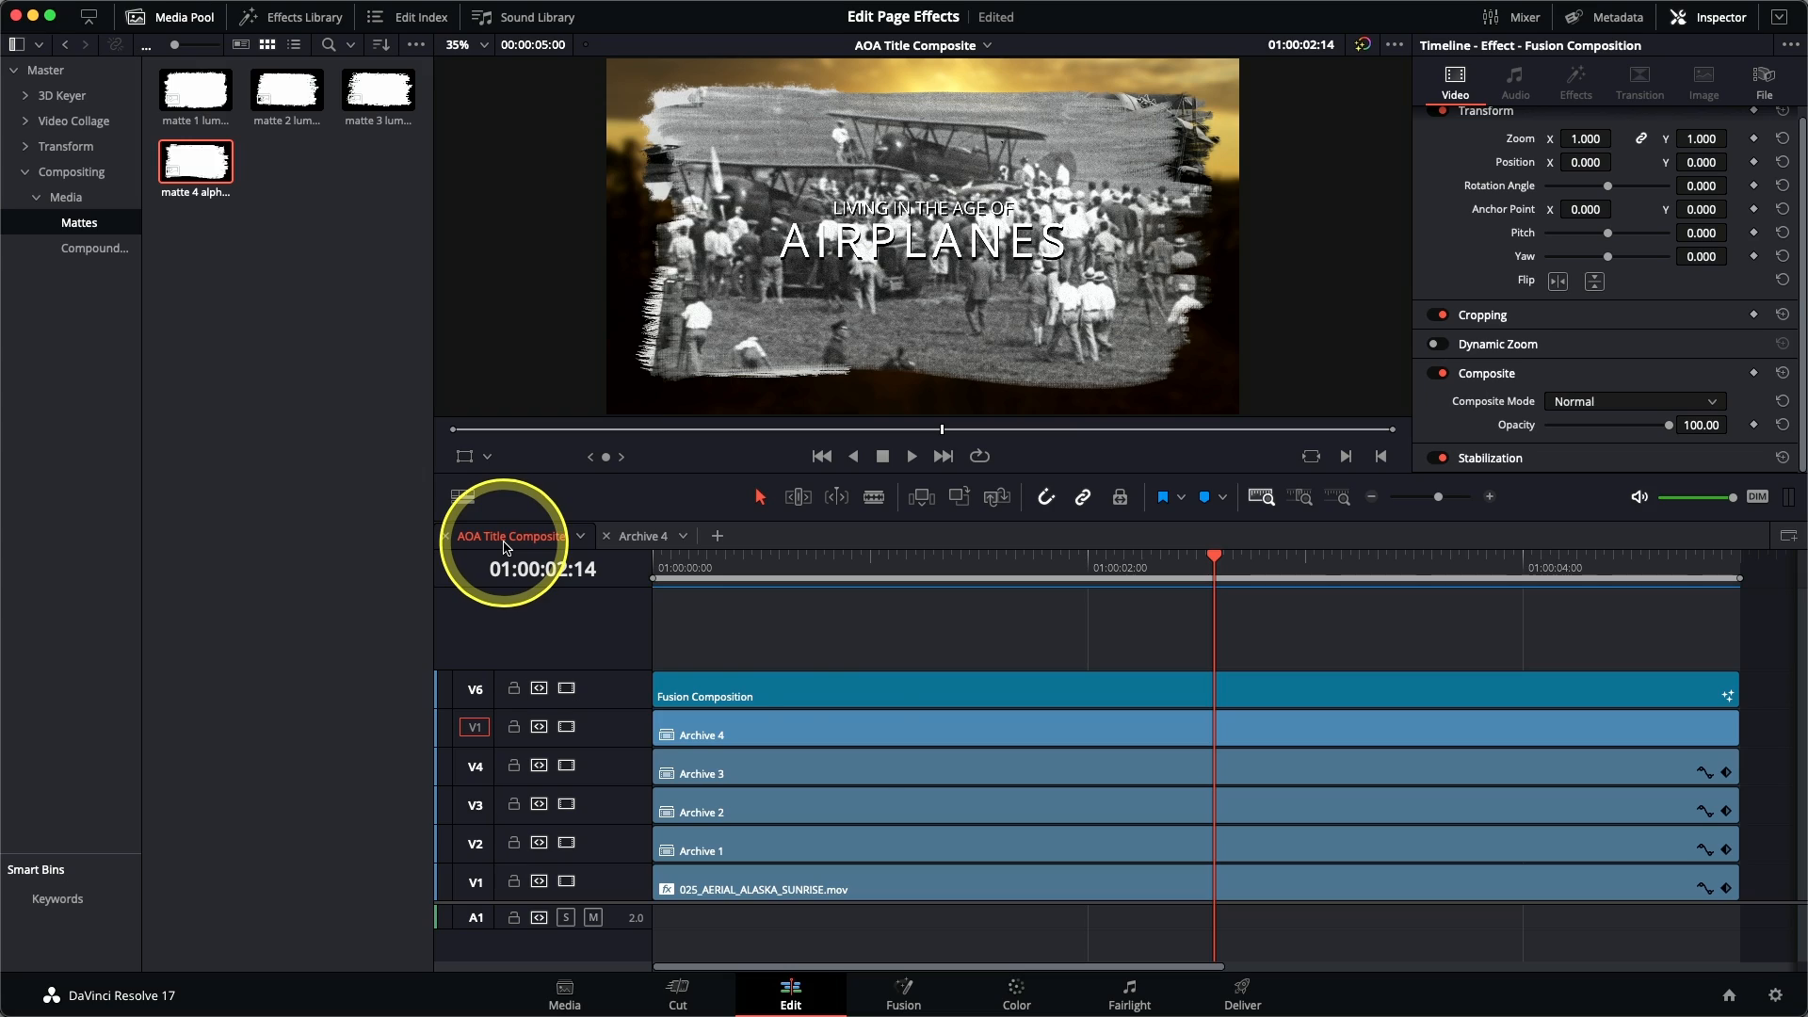
left_click(848, 744)
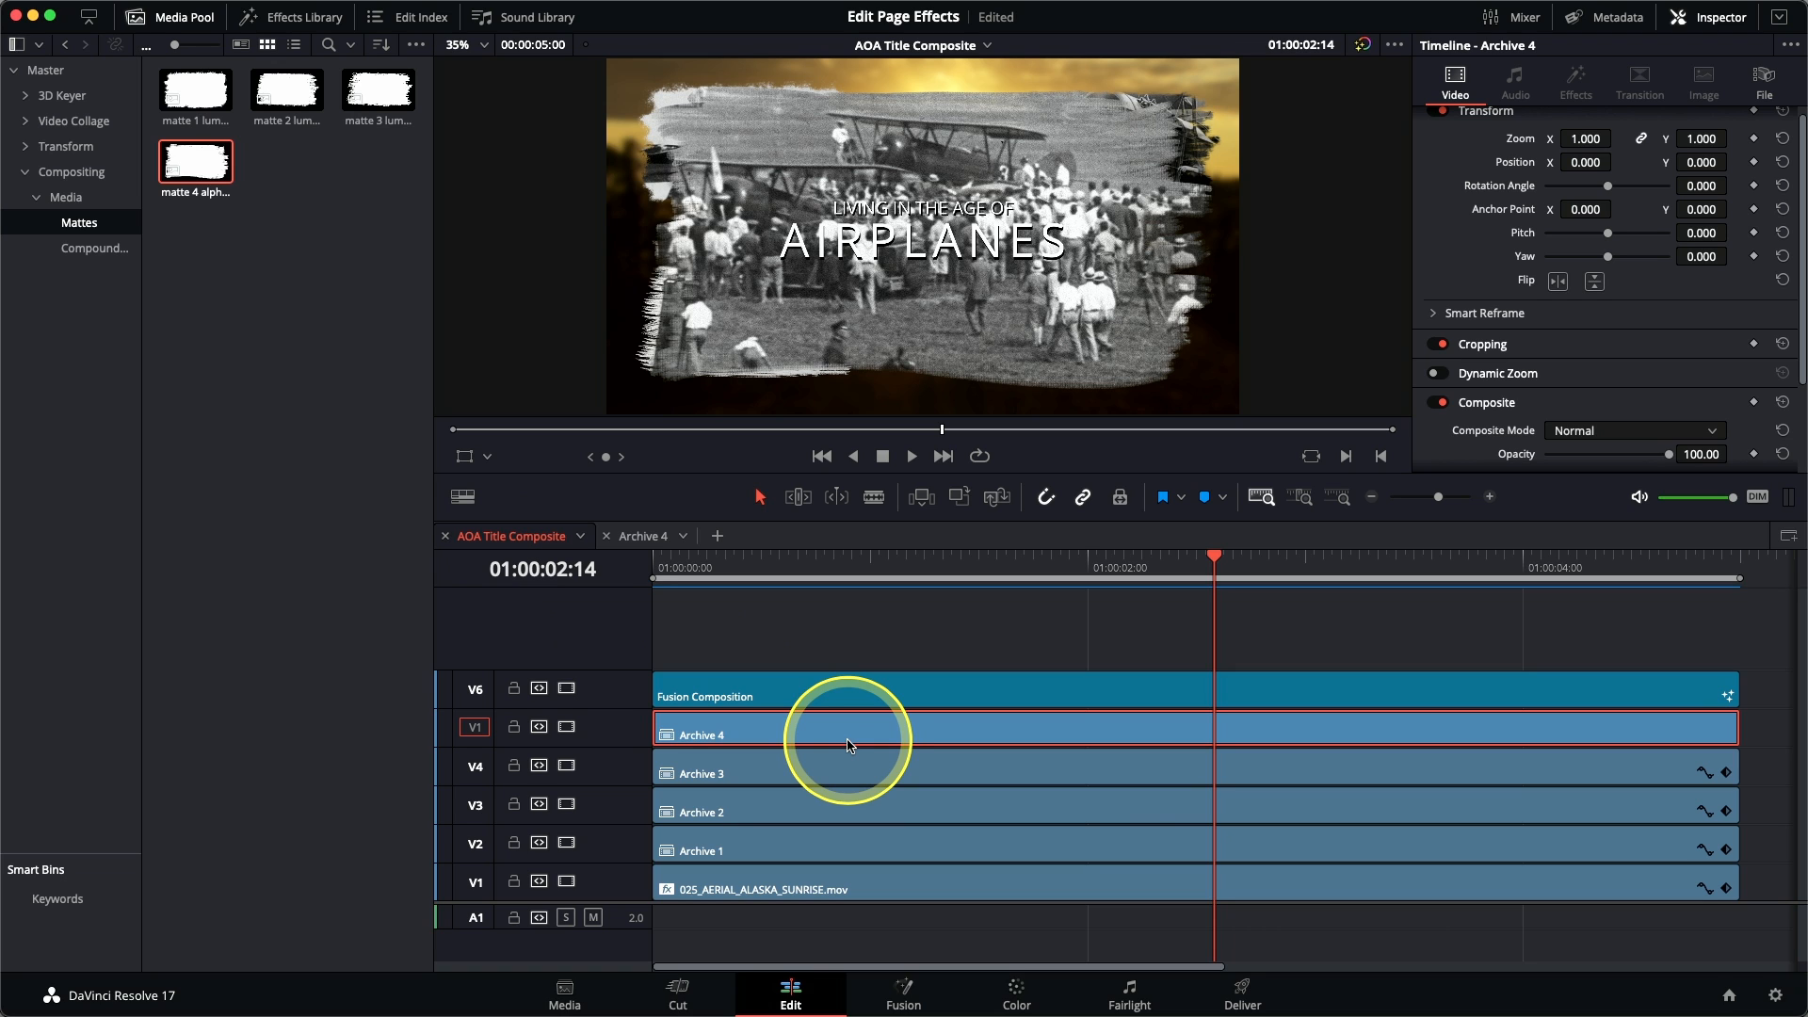
left_click(471, 468)
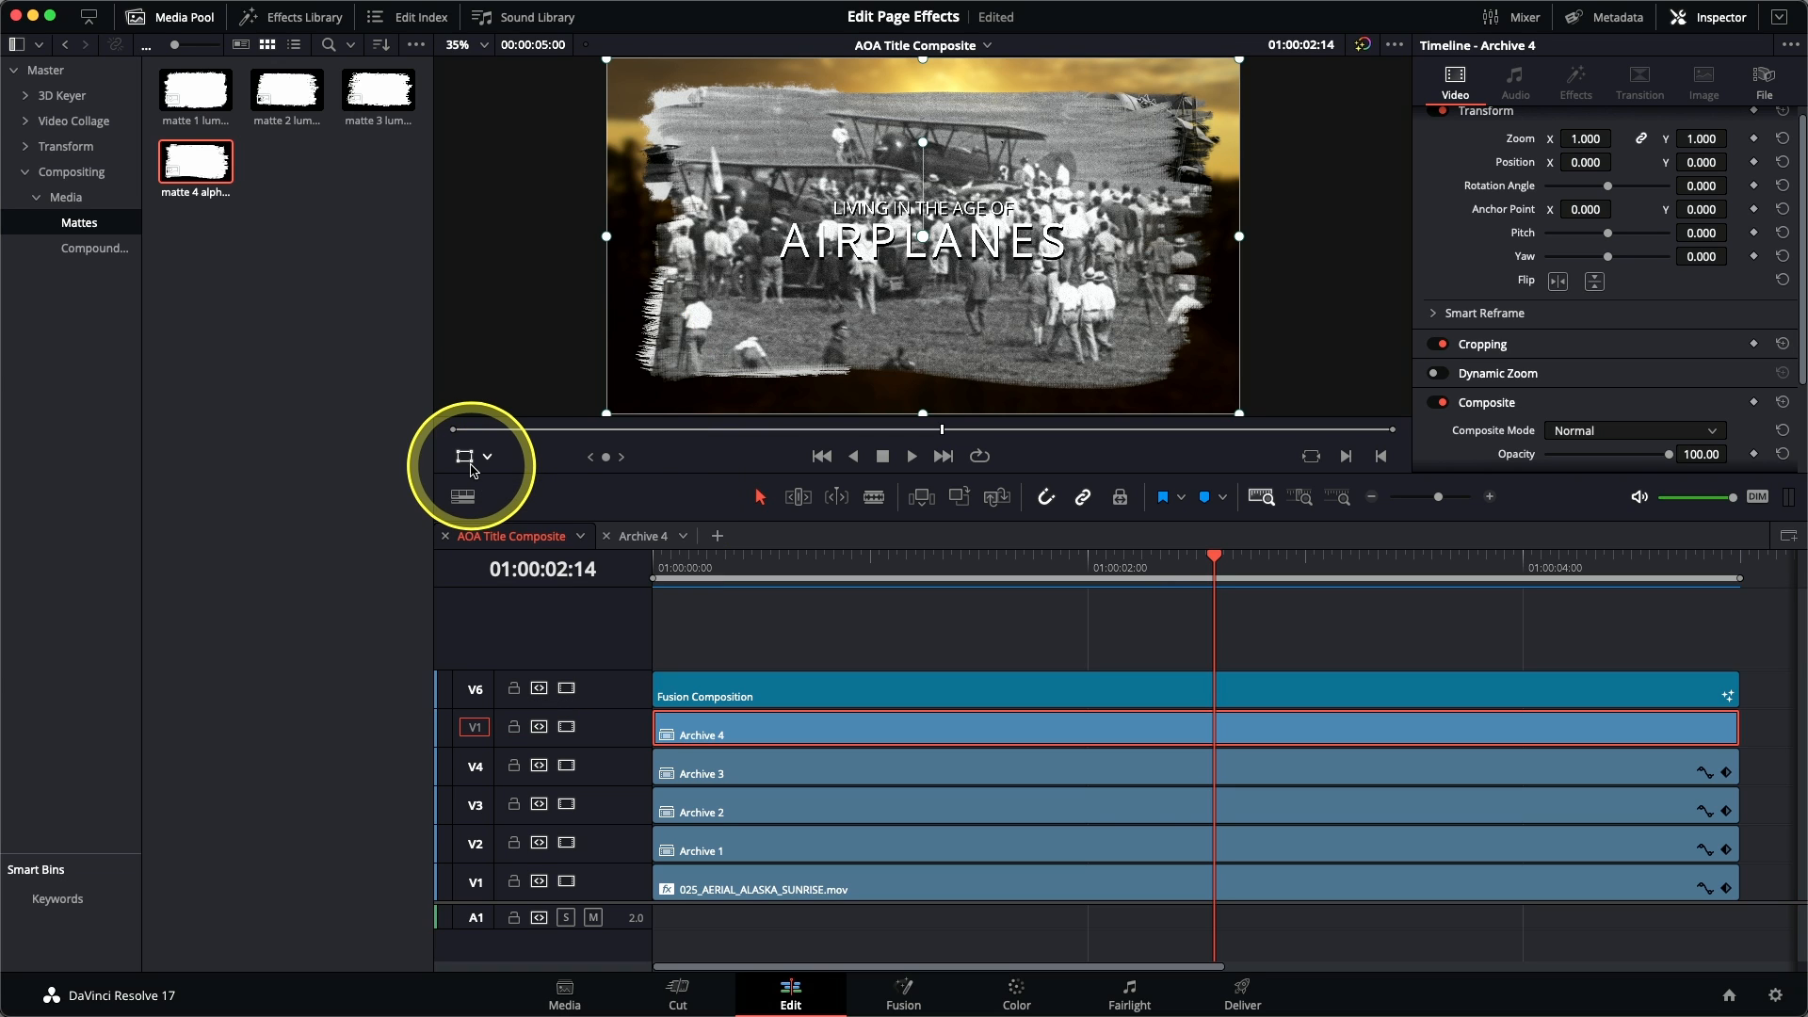
left_click_drag(609, 60, 716, 155)
left_click_drag(879, 291, 1052, 371)
left_click_drag(938, 242, 965, 256)
left_click_drag(1034, 335, 1044, 330)
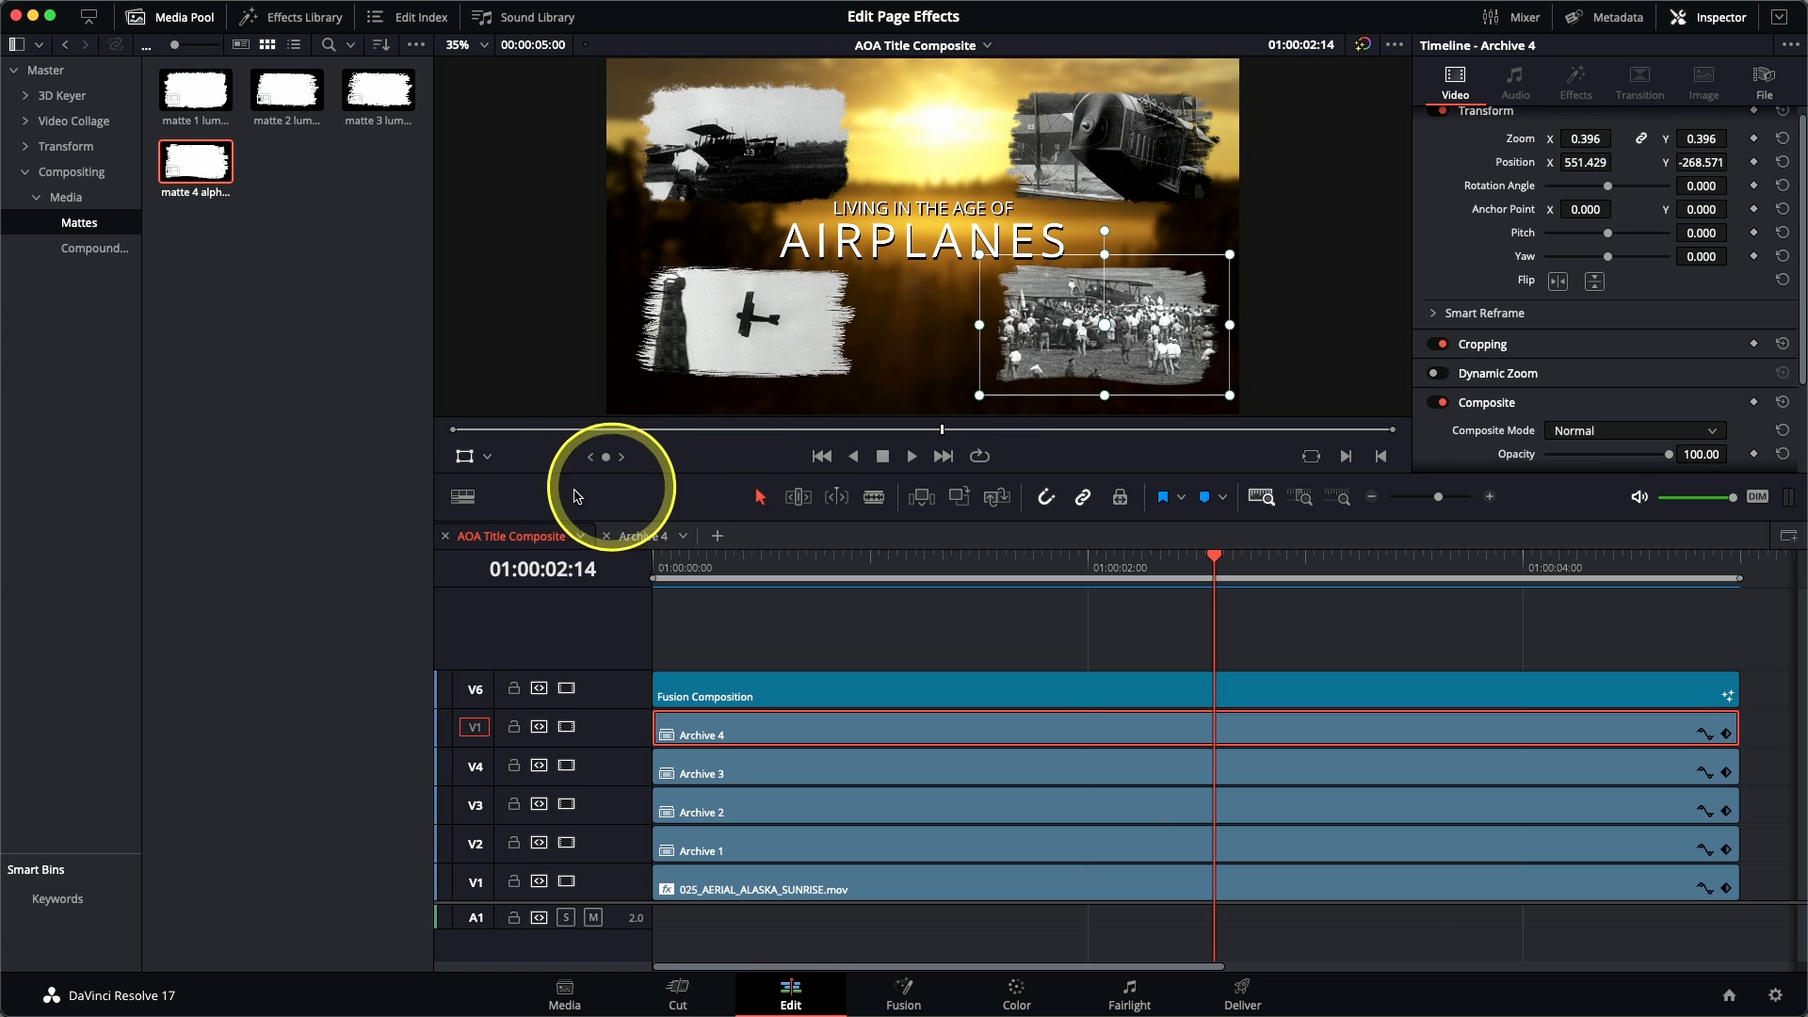
left_click(465, 459)
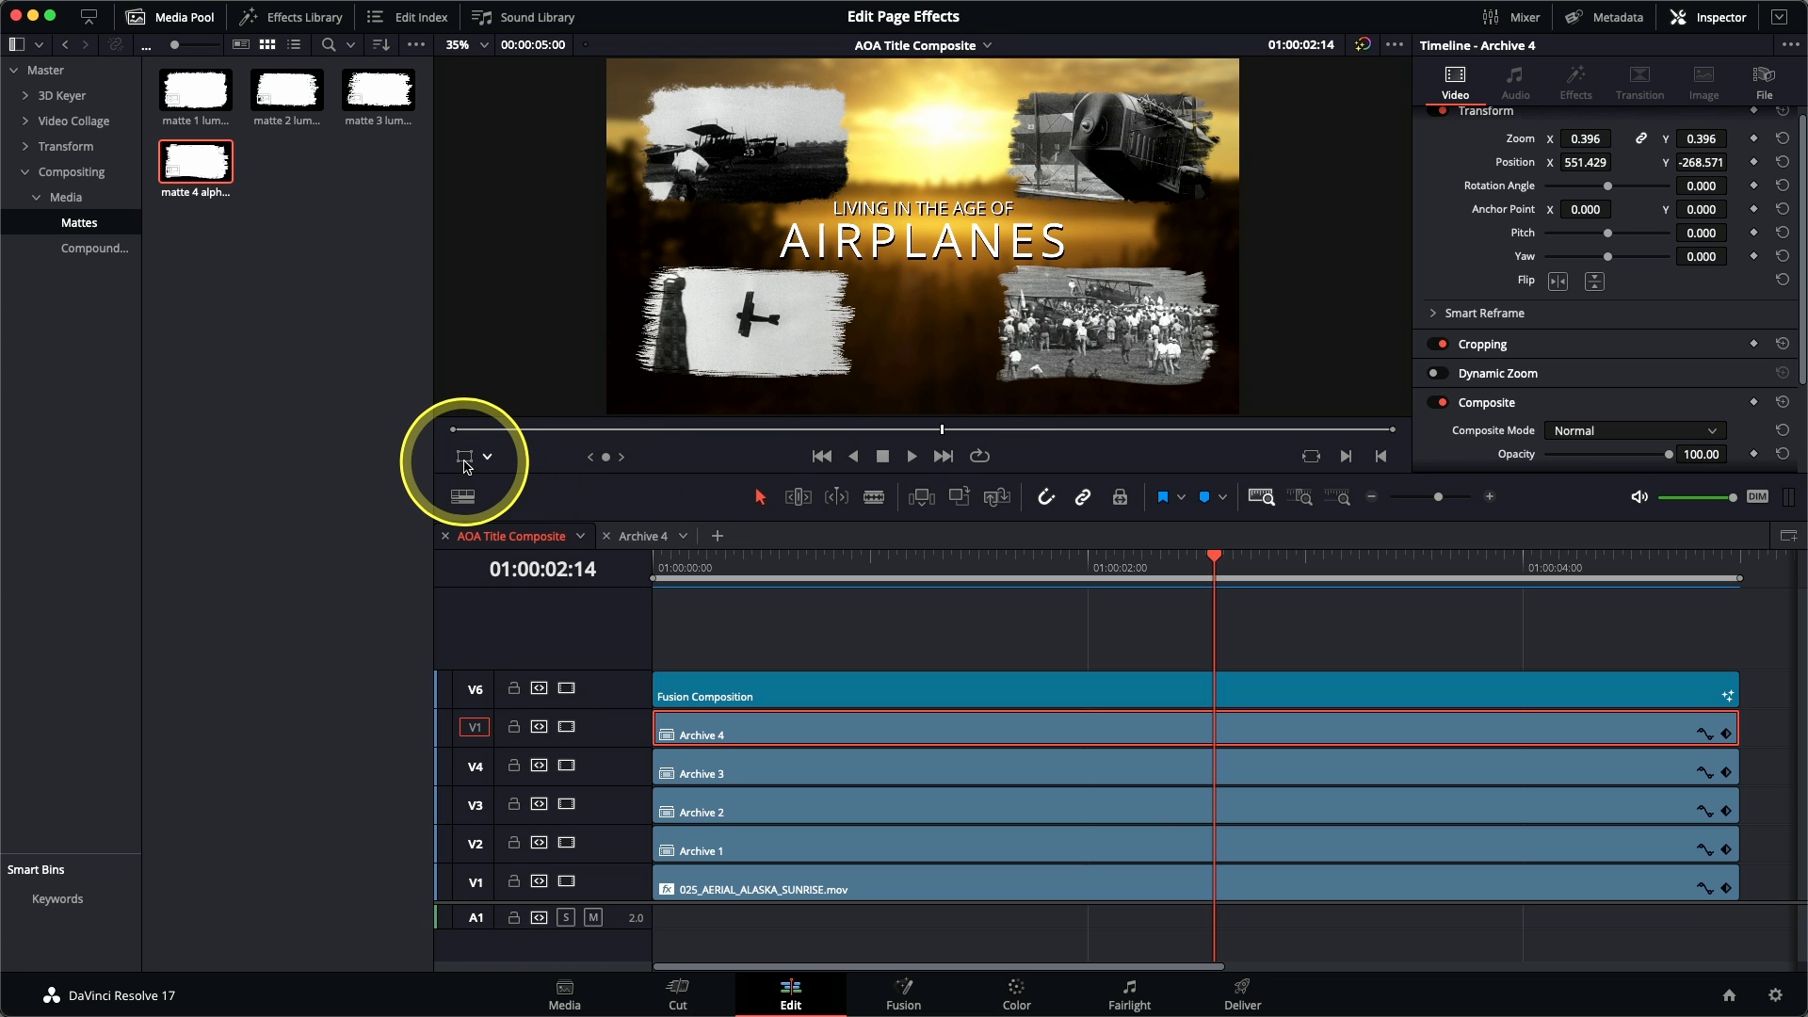
Step: Play the AOA Title Composite timeline from its start to review the composite
left_click(653, 565)
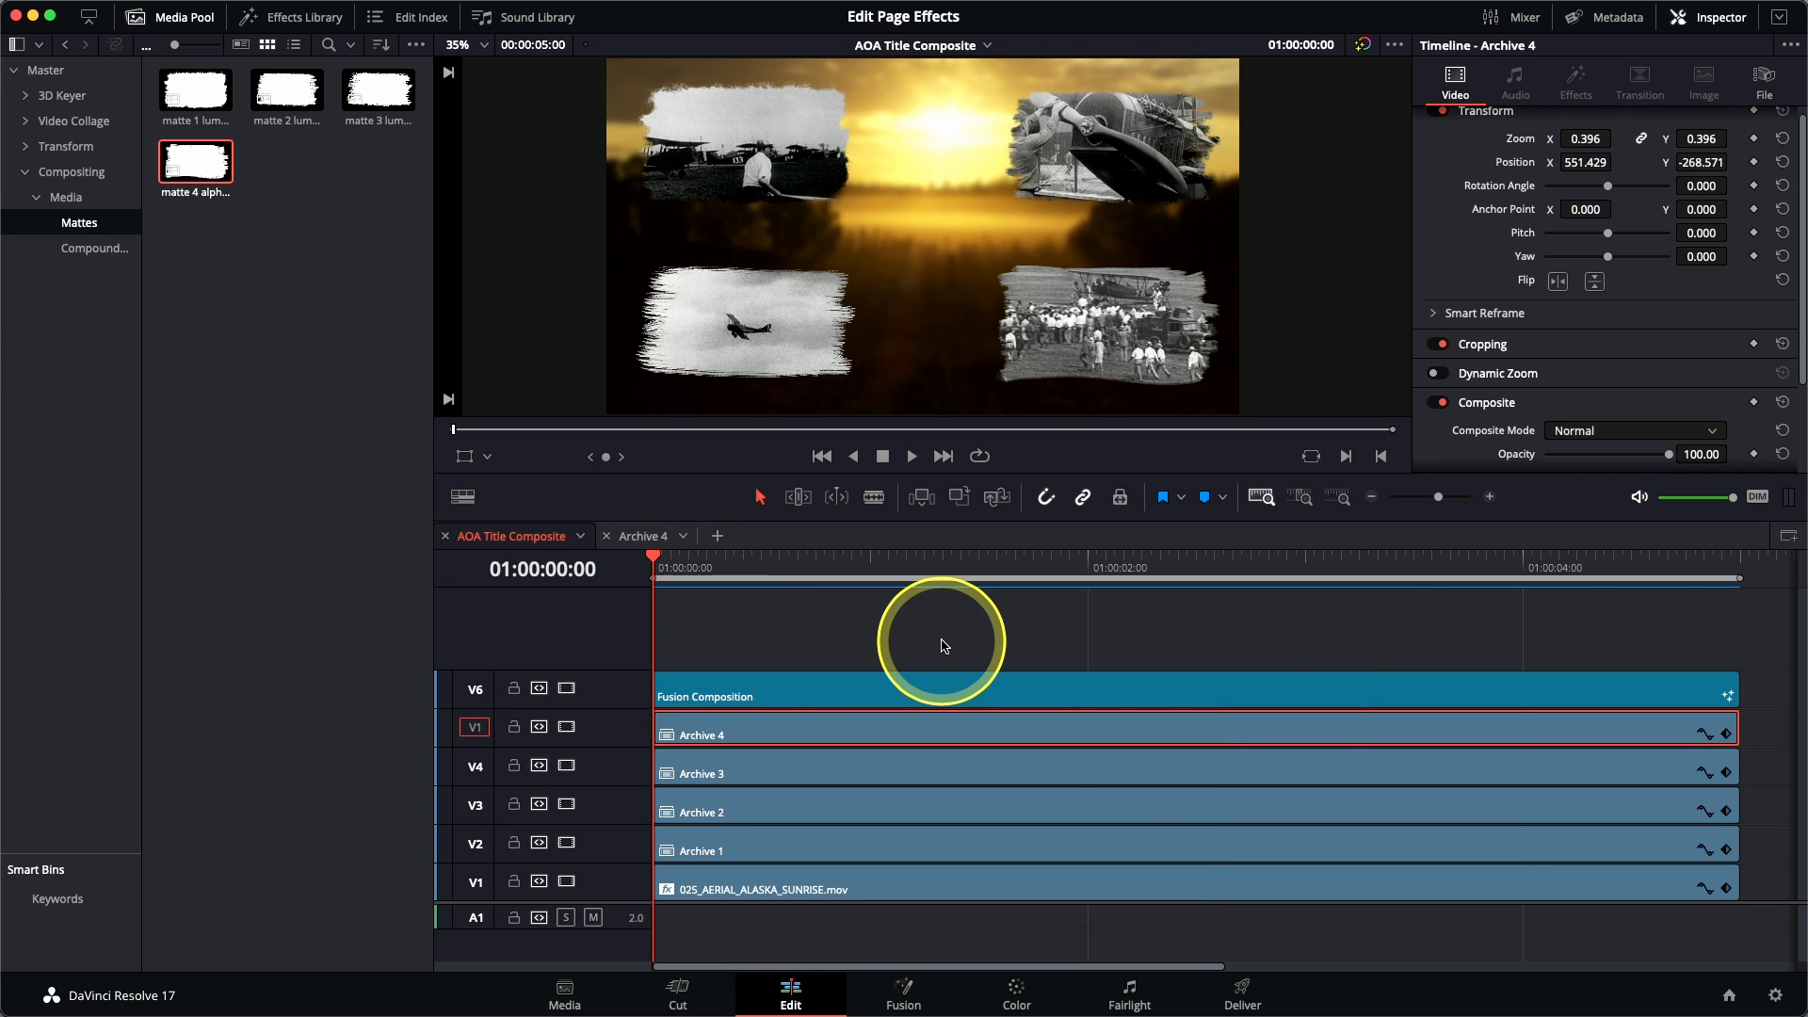
key("space")
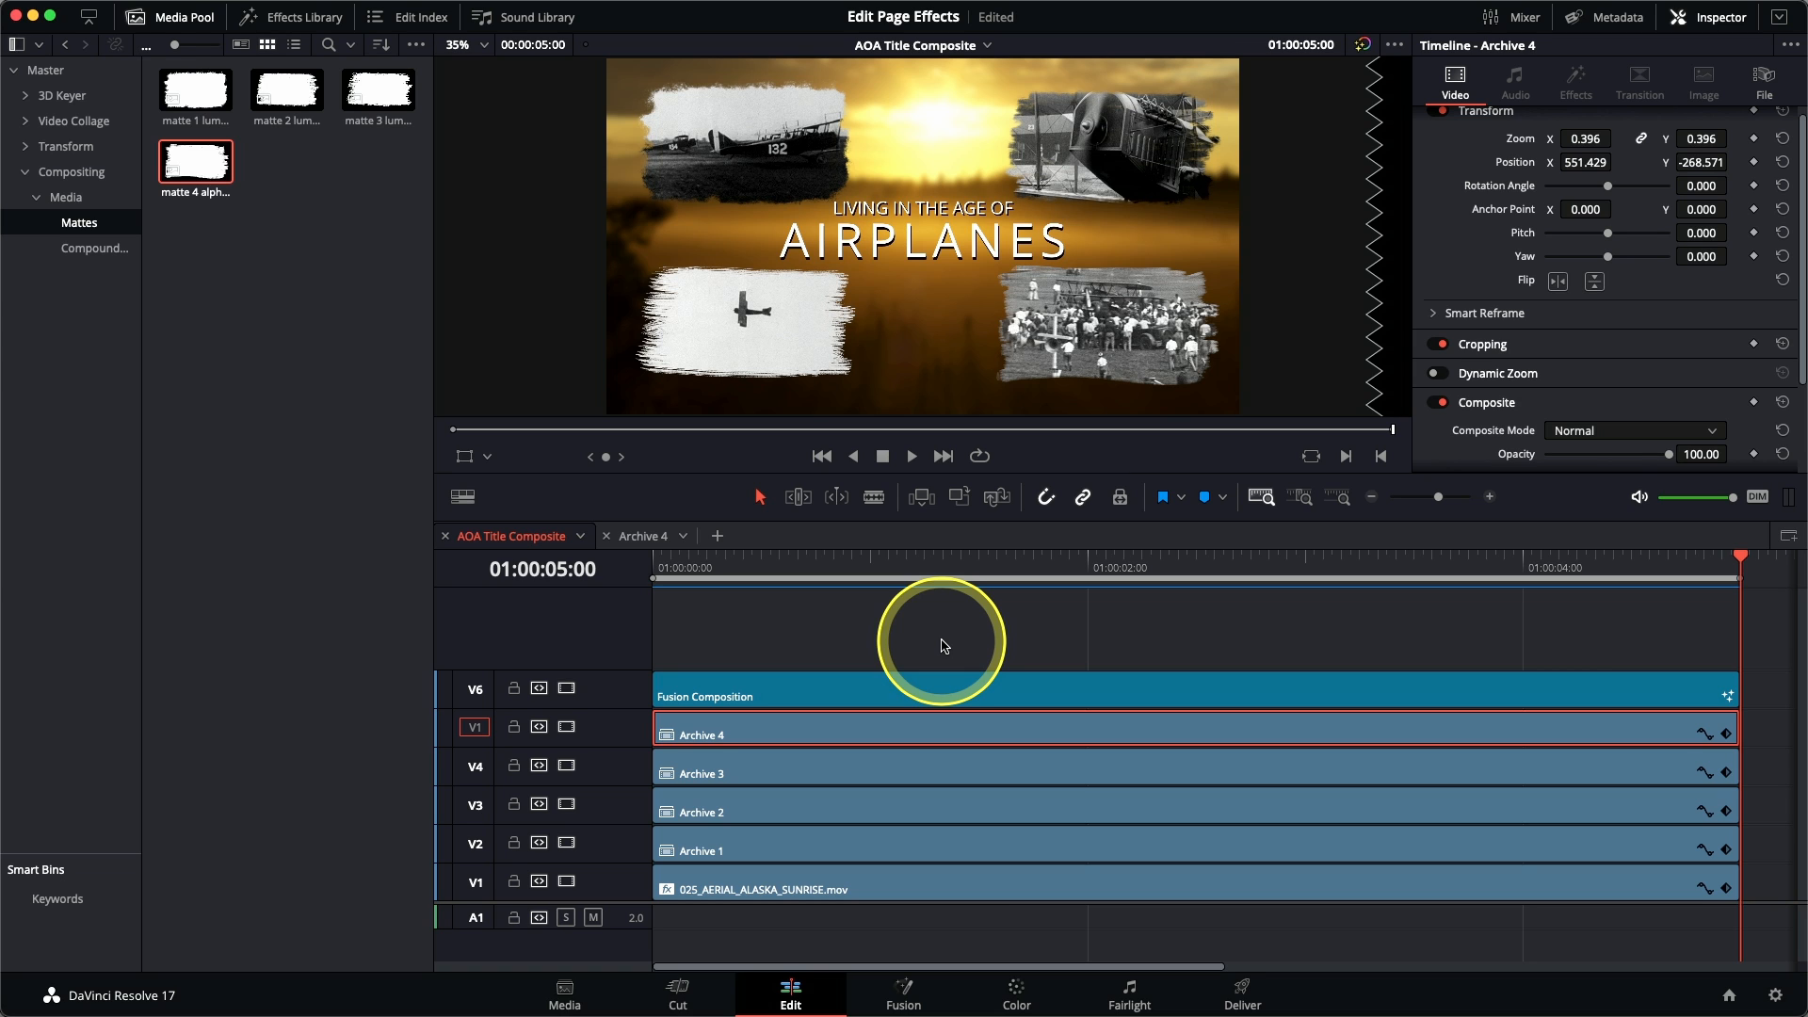
Step: Hide the Media Pool and show the Effects Library at full height
left_click(176, 16)
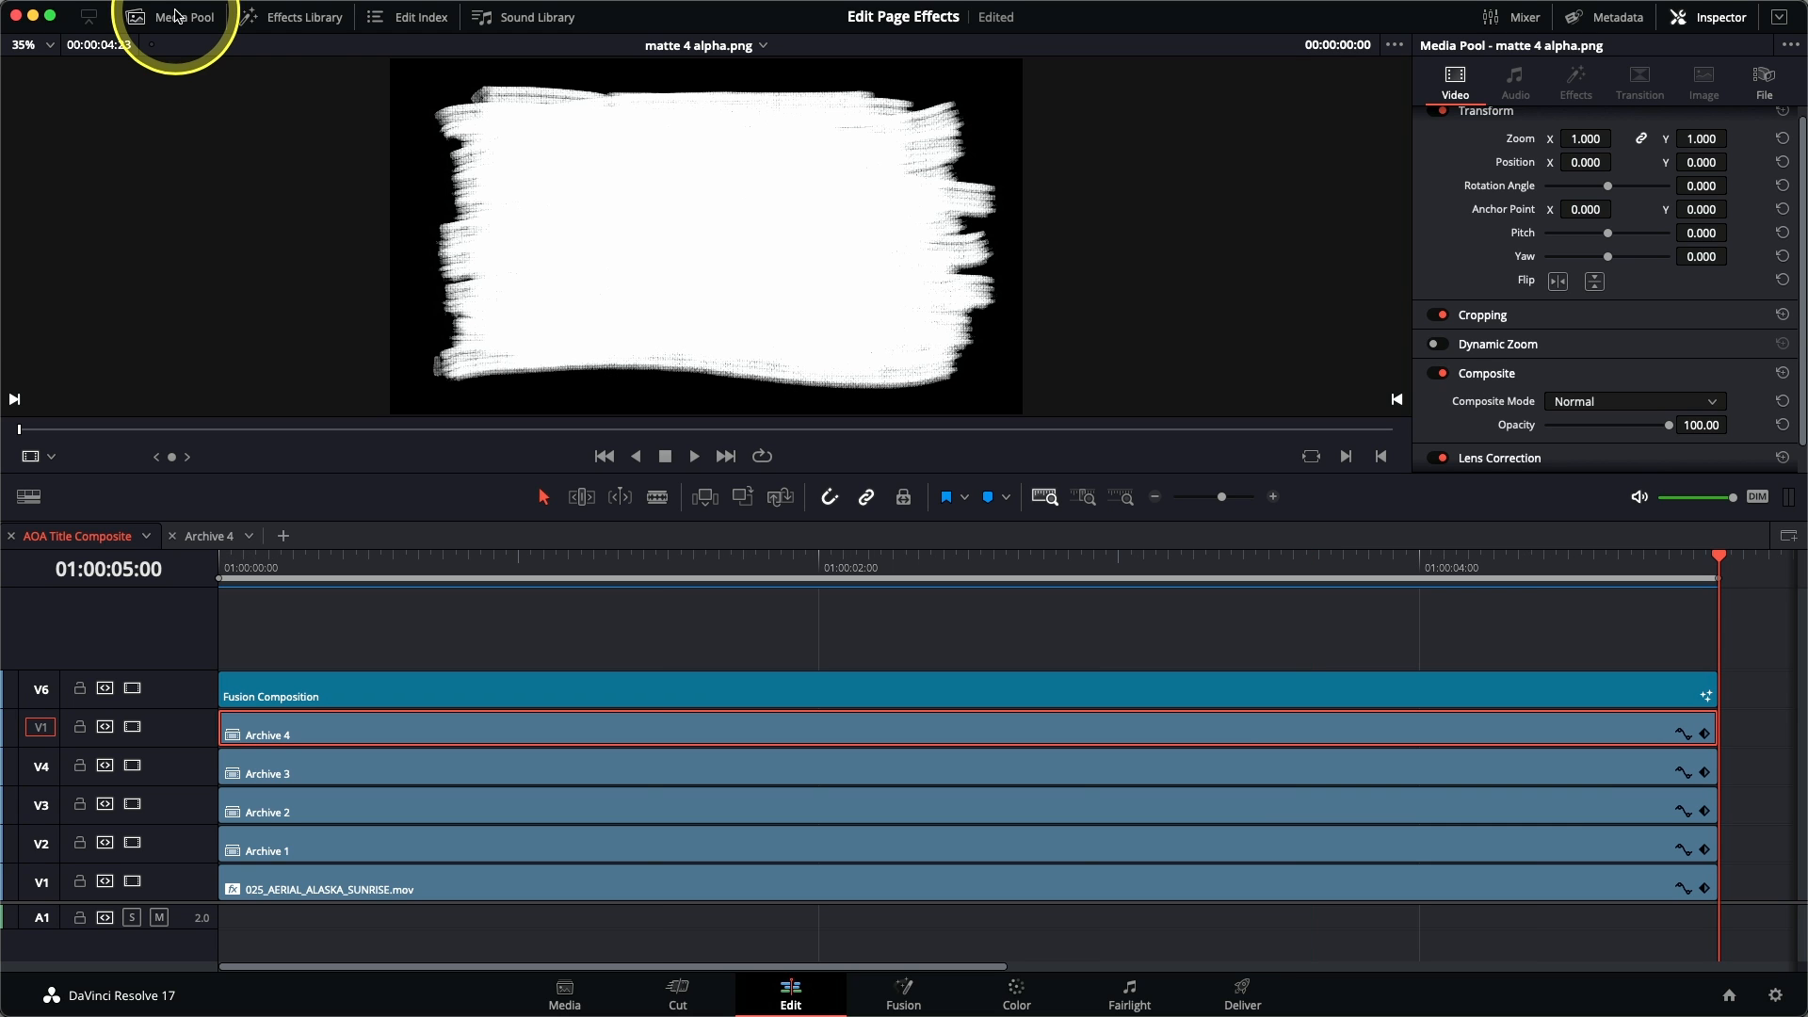
left_click(317, 25)
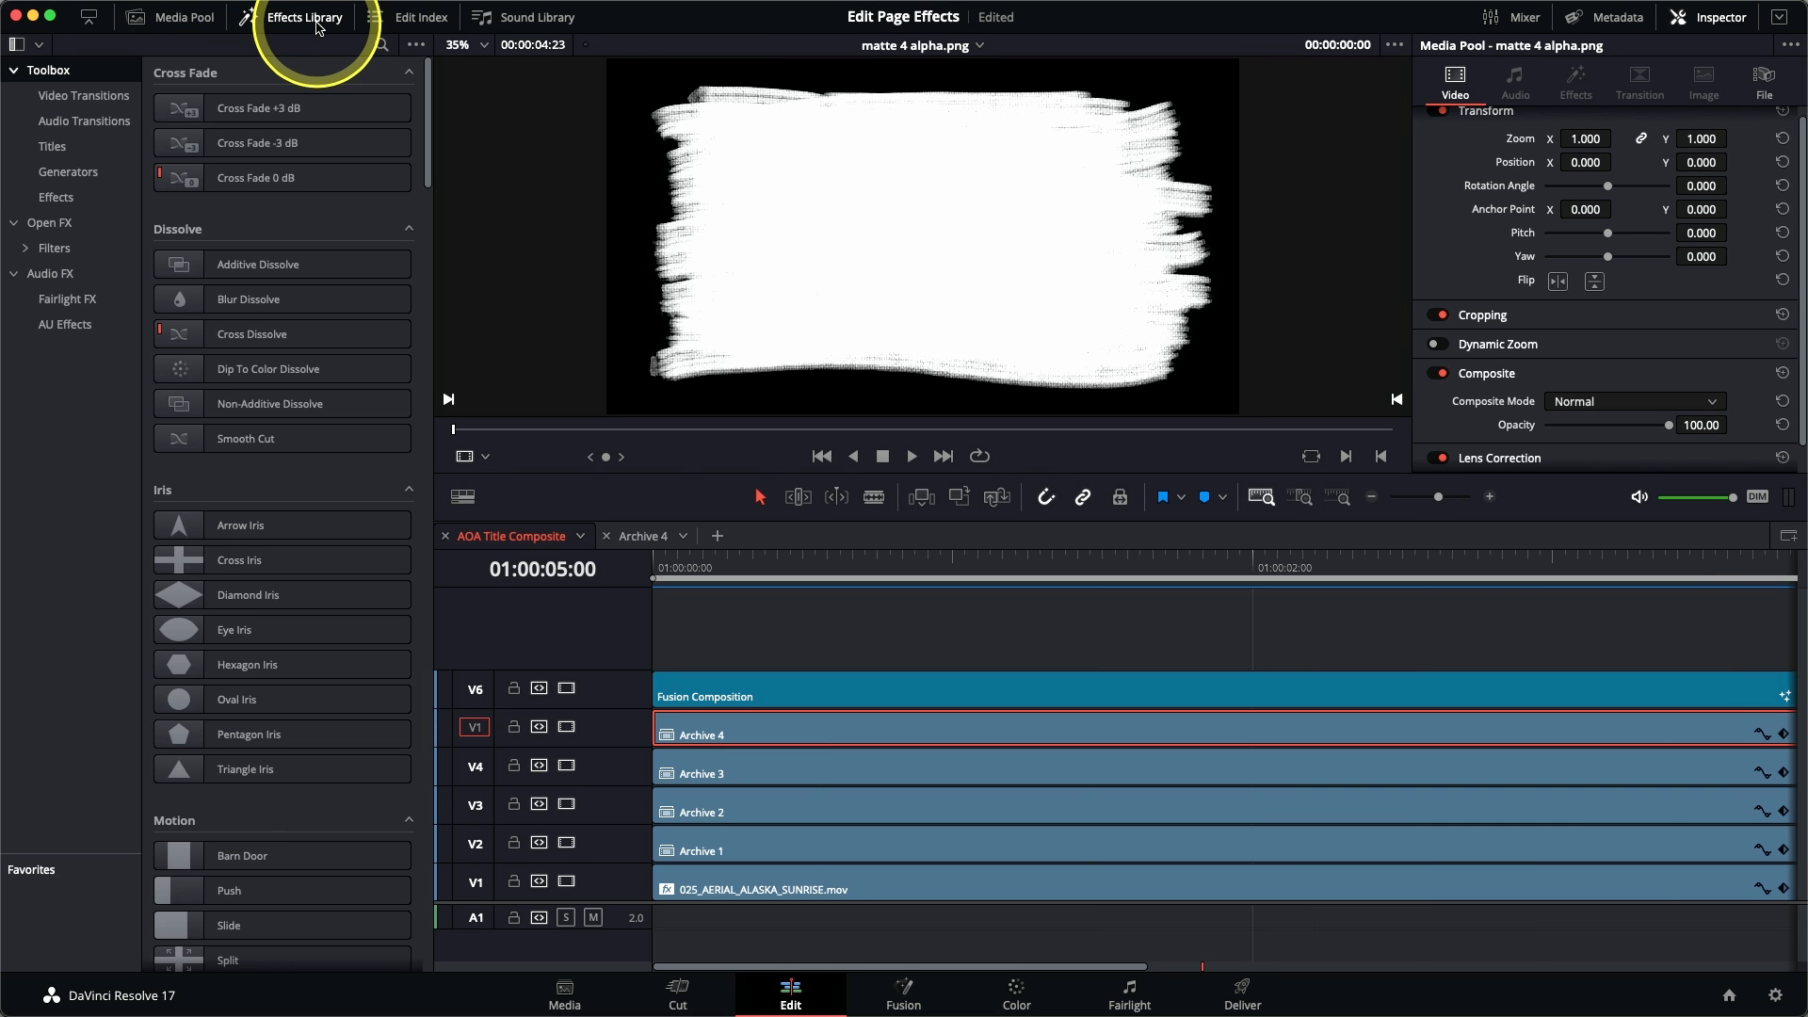
left_click(91, 20)
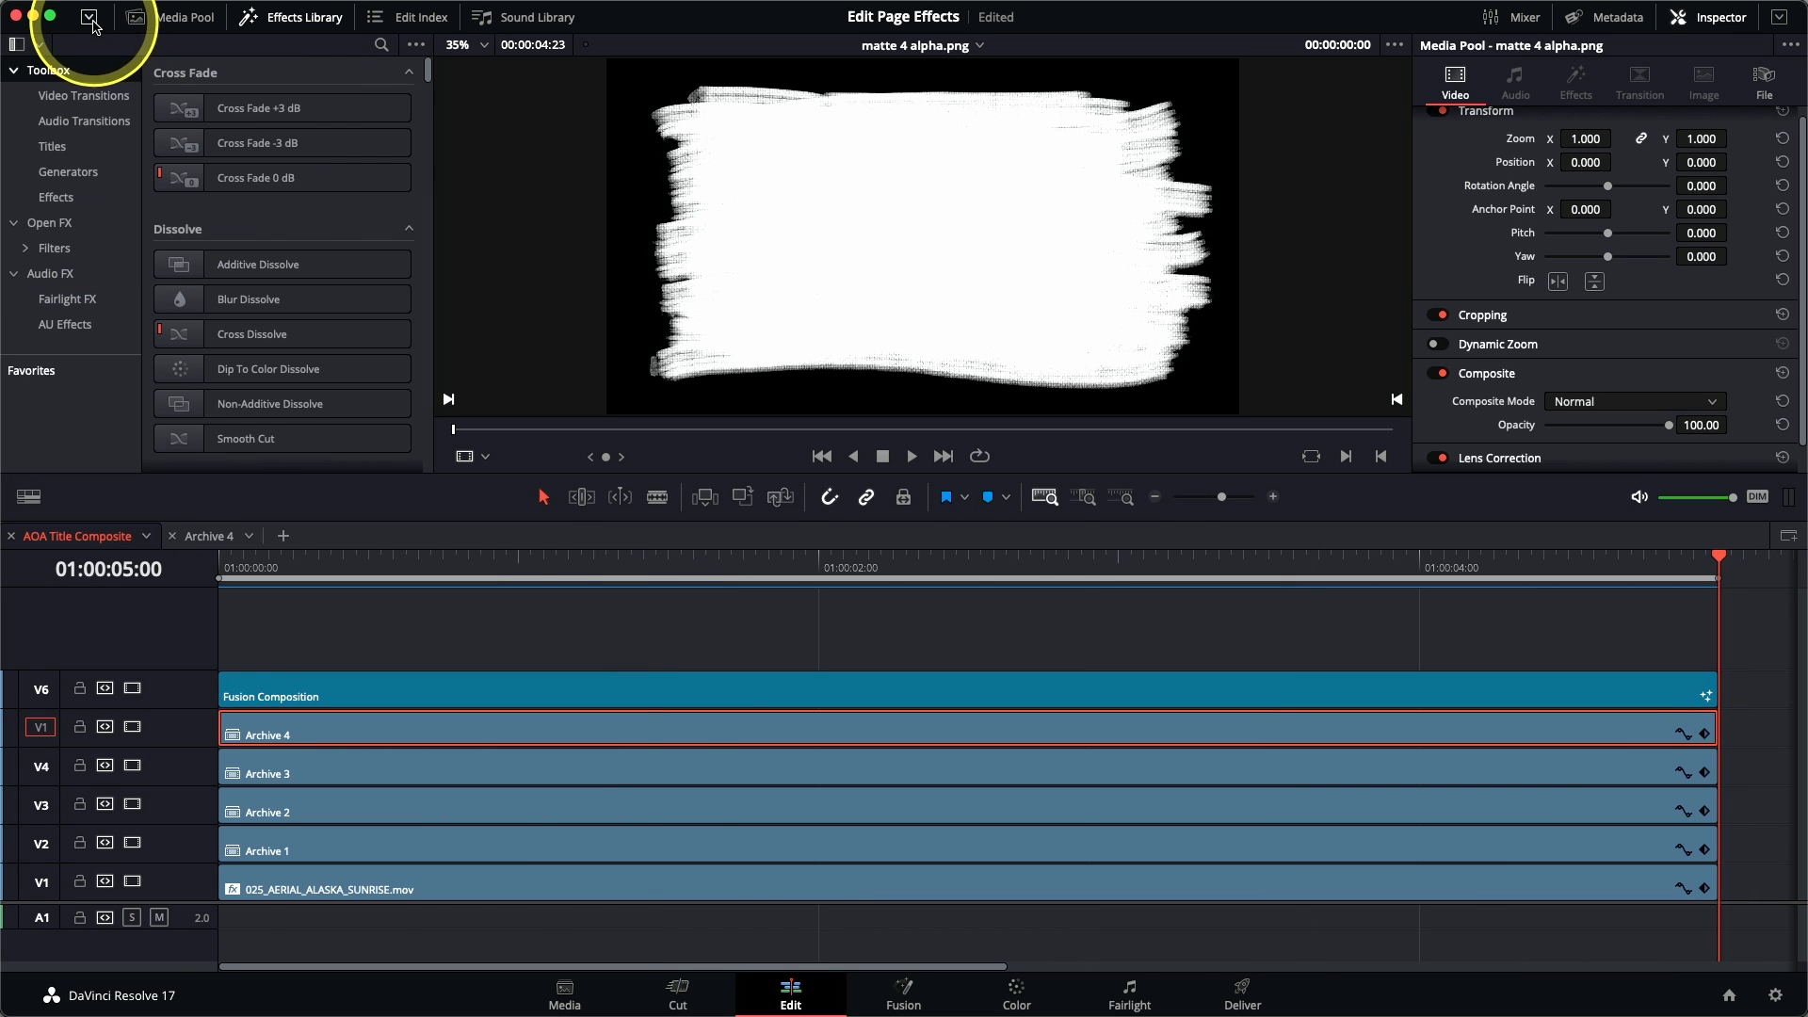
left_click(92, 21)
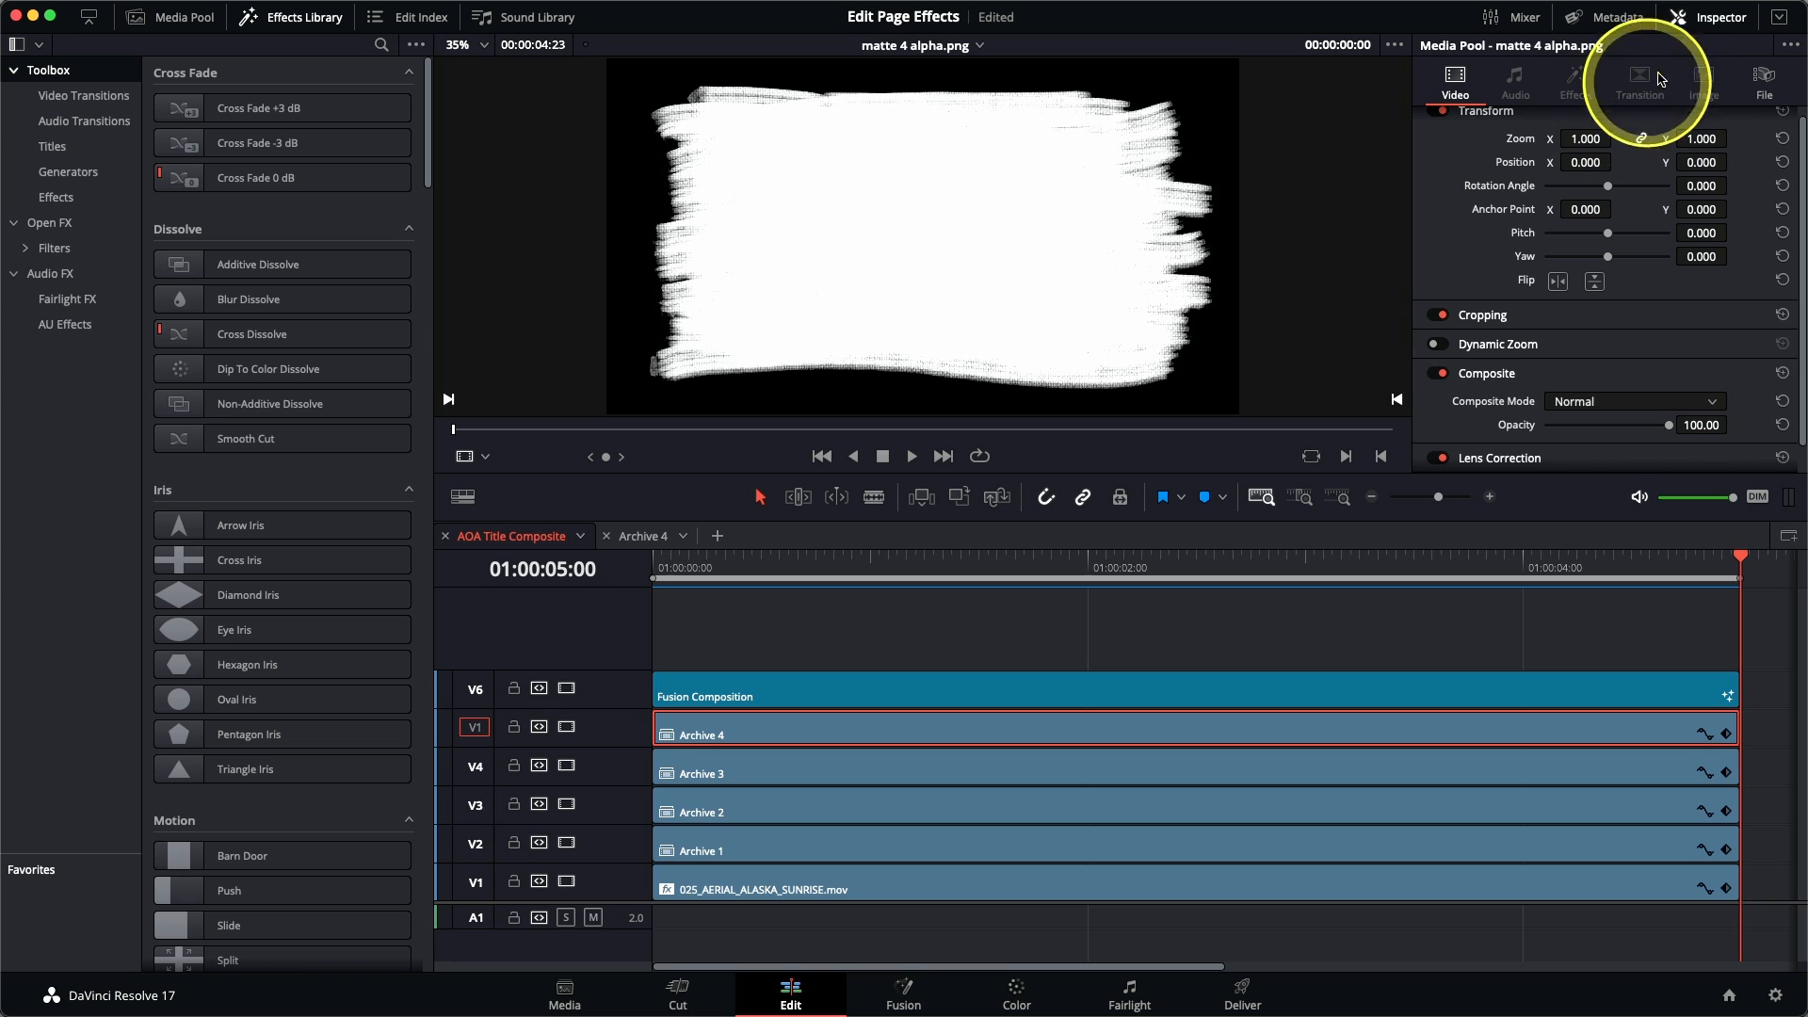
Step: Expand the Inspector to full height and set the viewer's timeline sort order to Alphabetical
left_click(1779, 20)
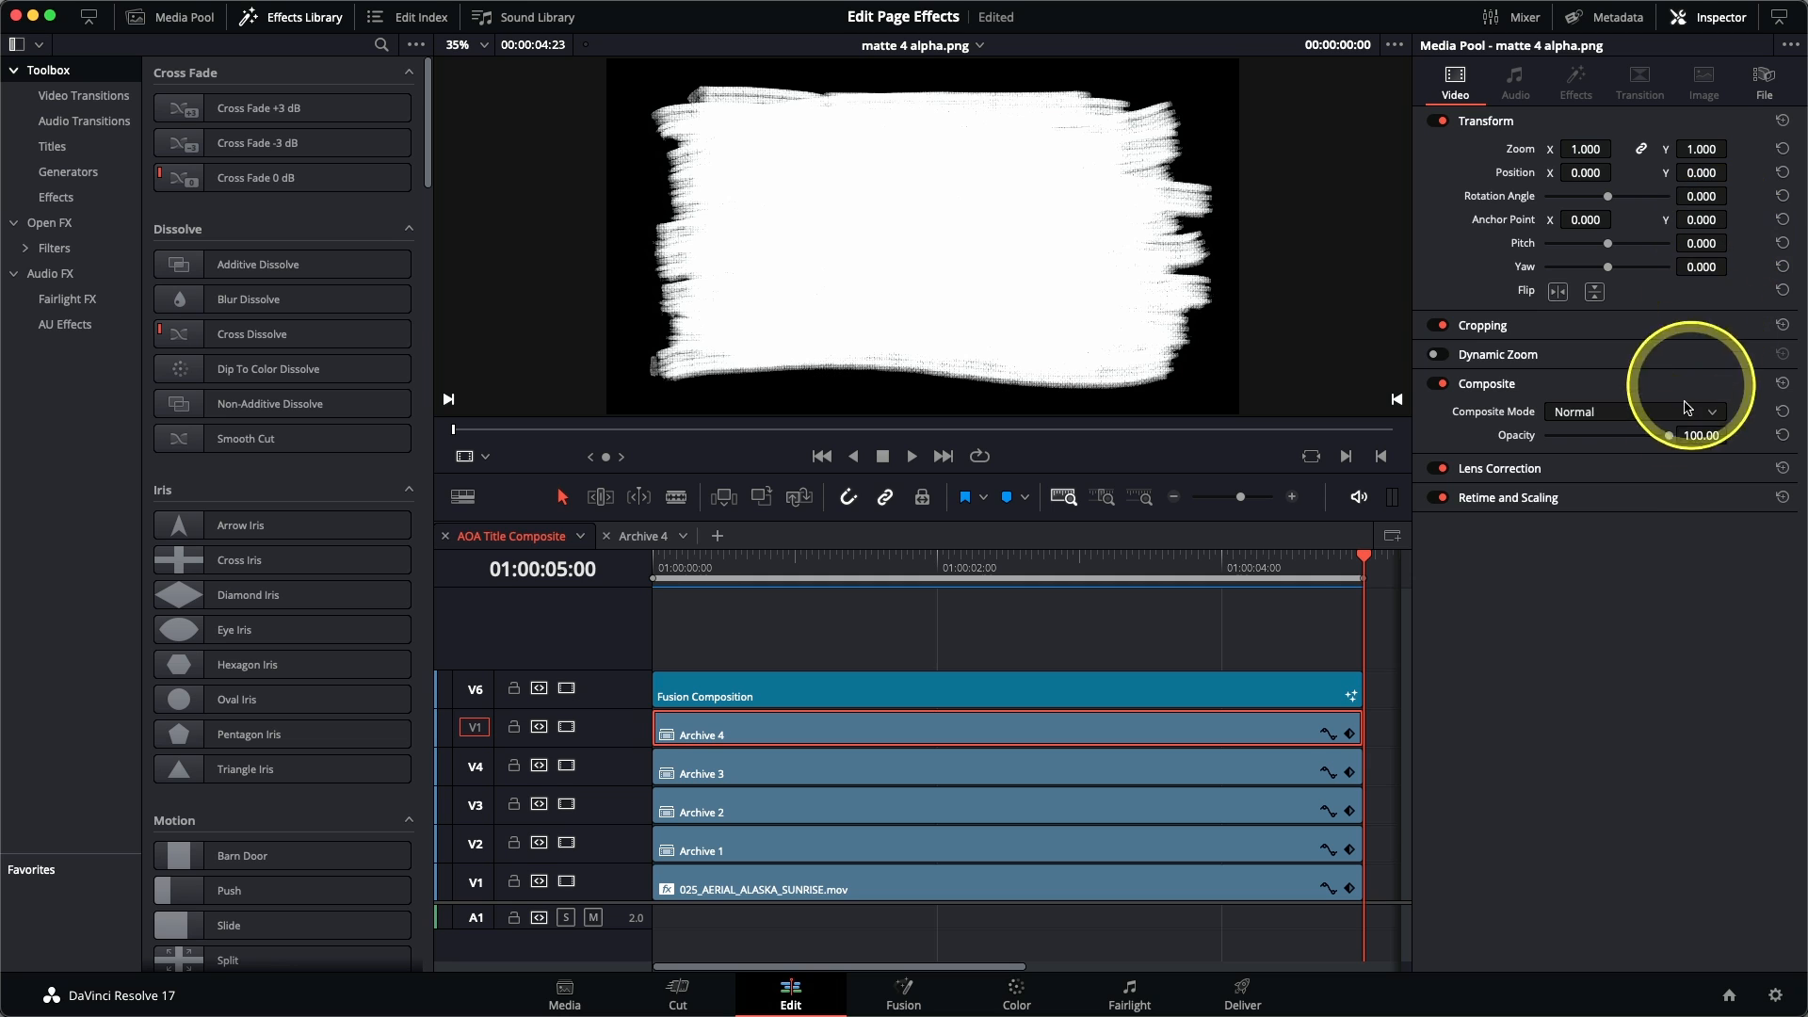
left_click(1199, 664)
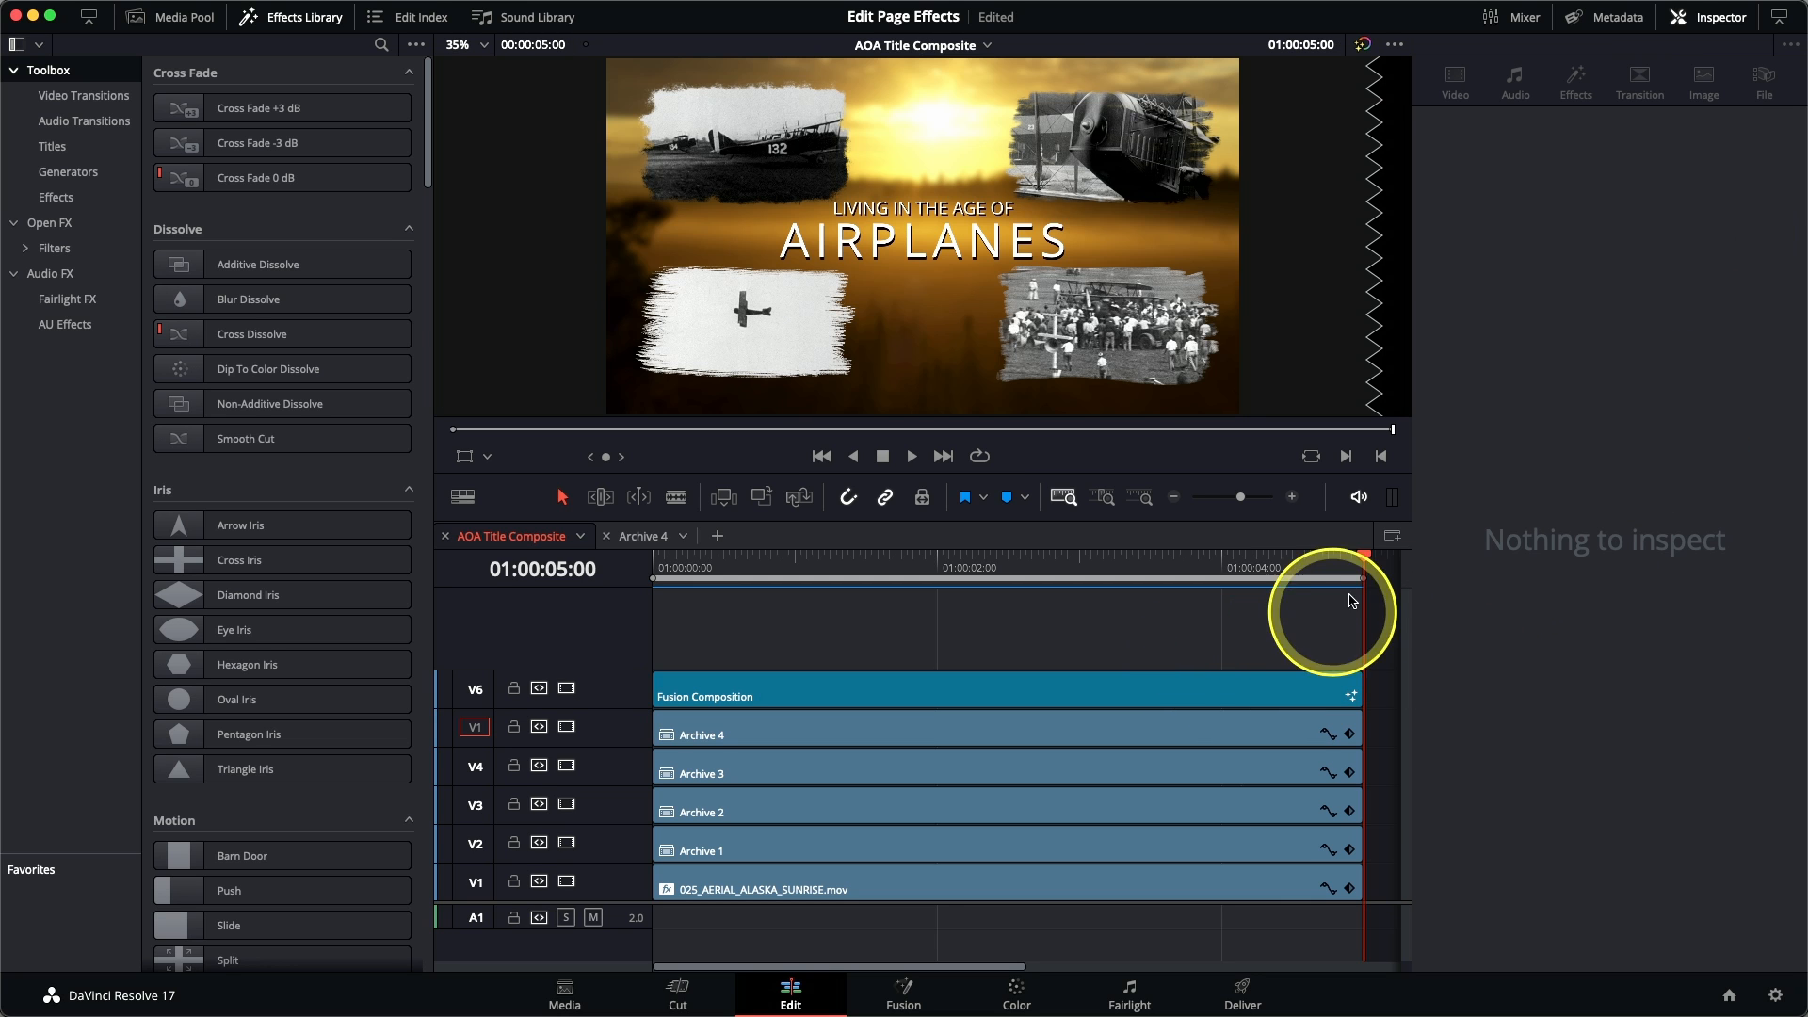
left_click(1395, 46)
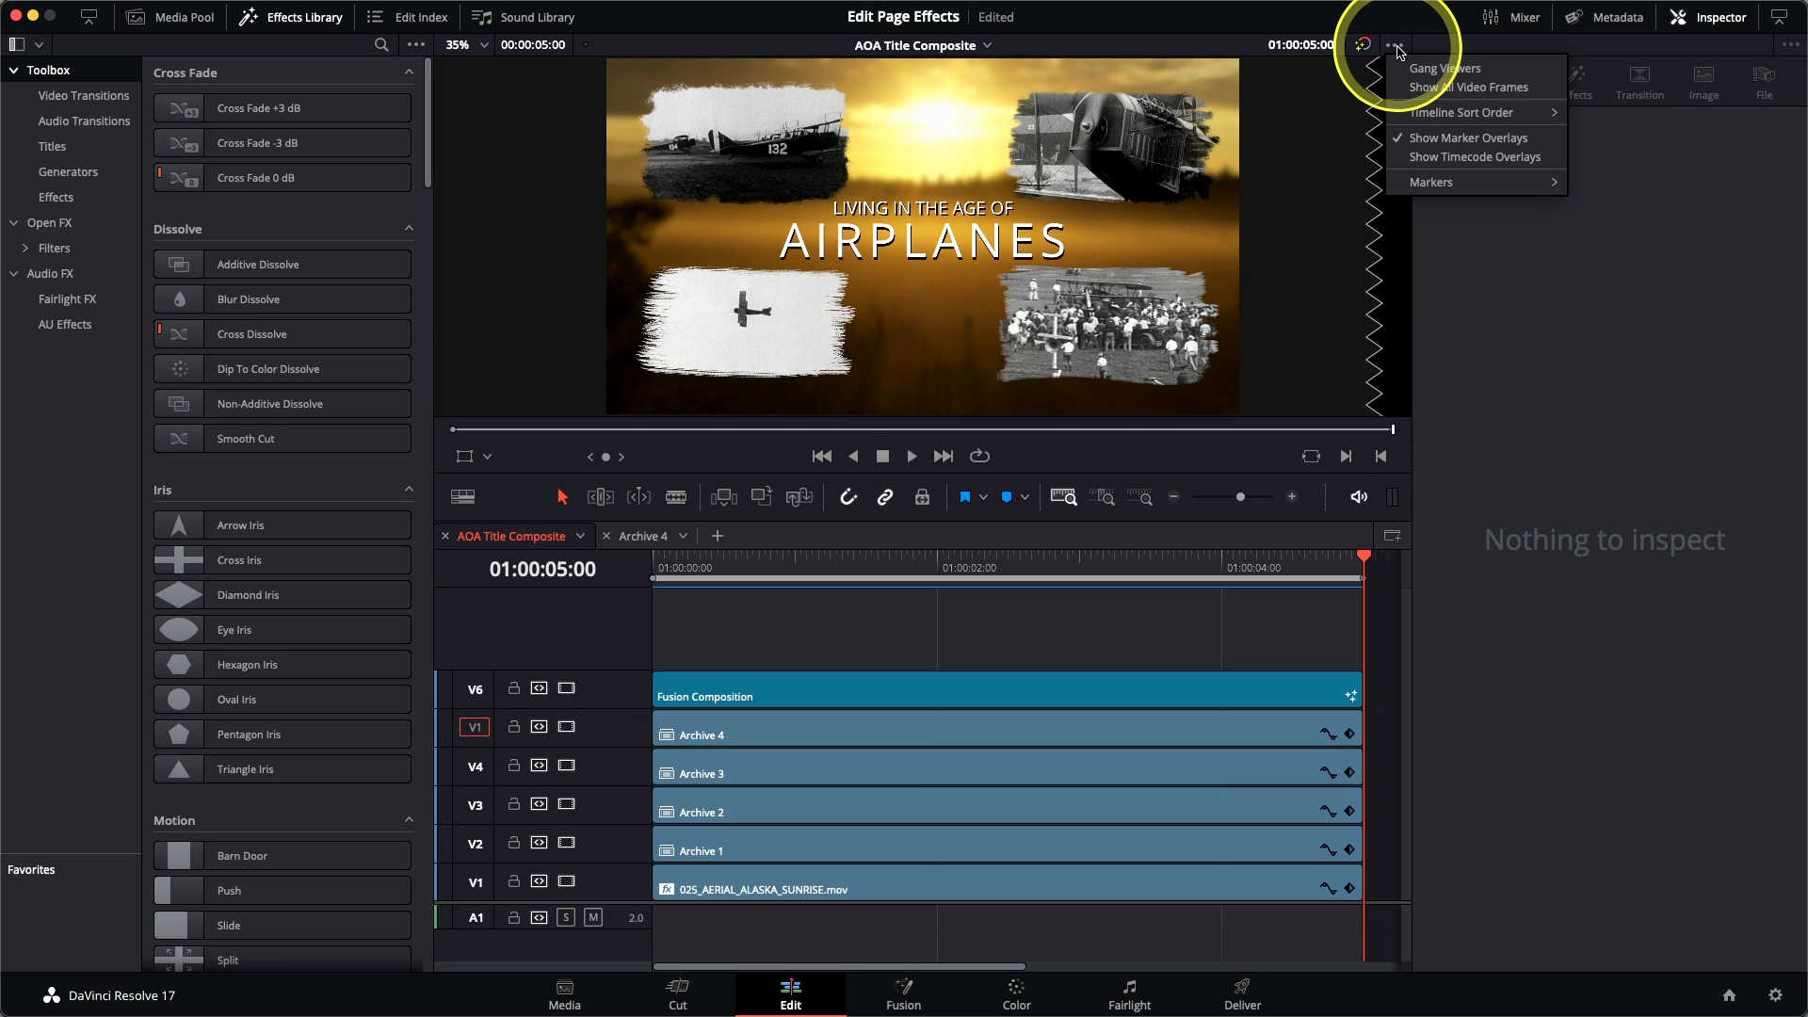
mouse_move(1435, 117)
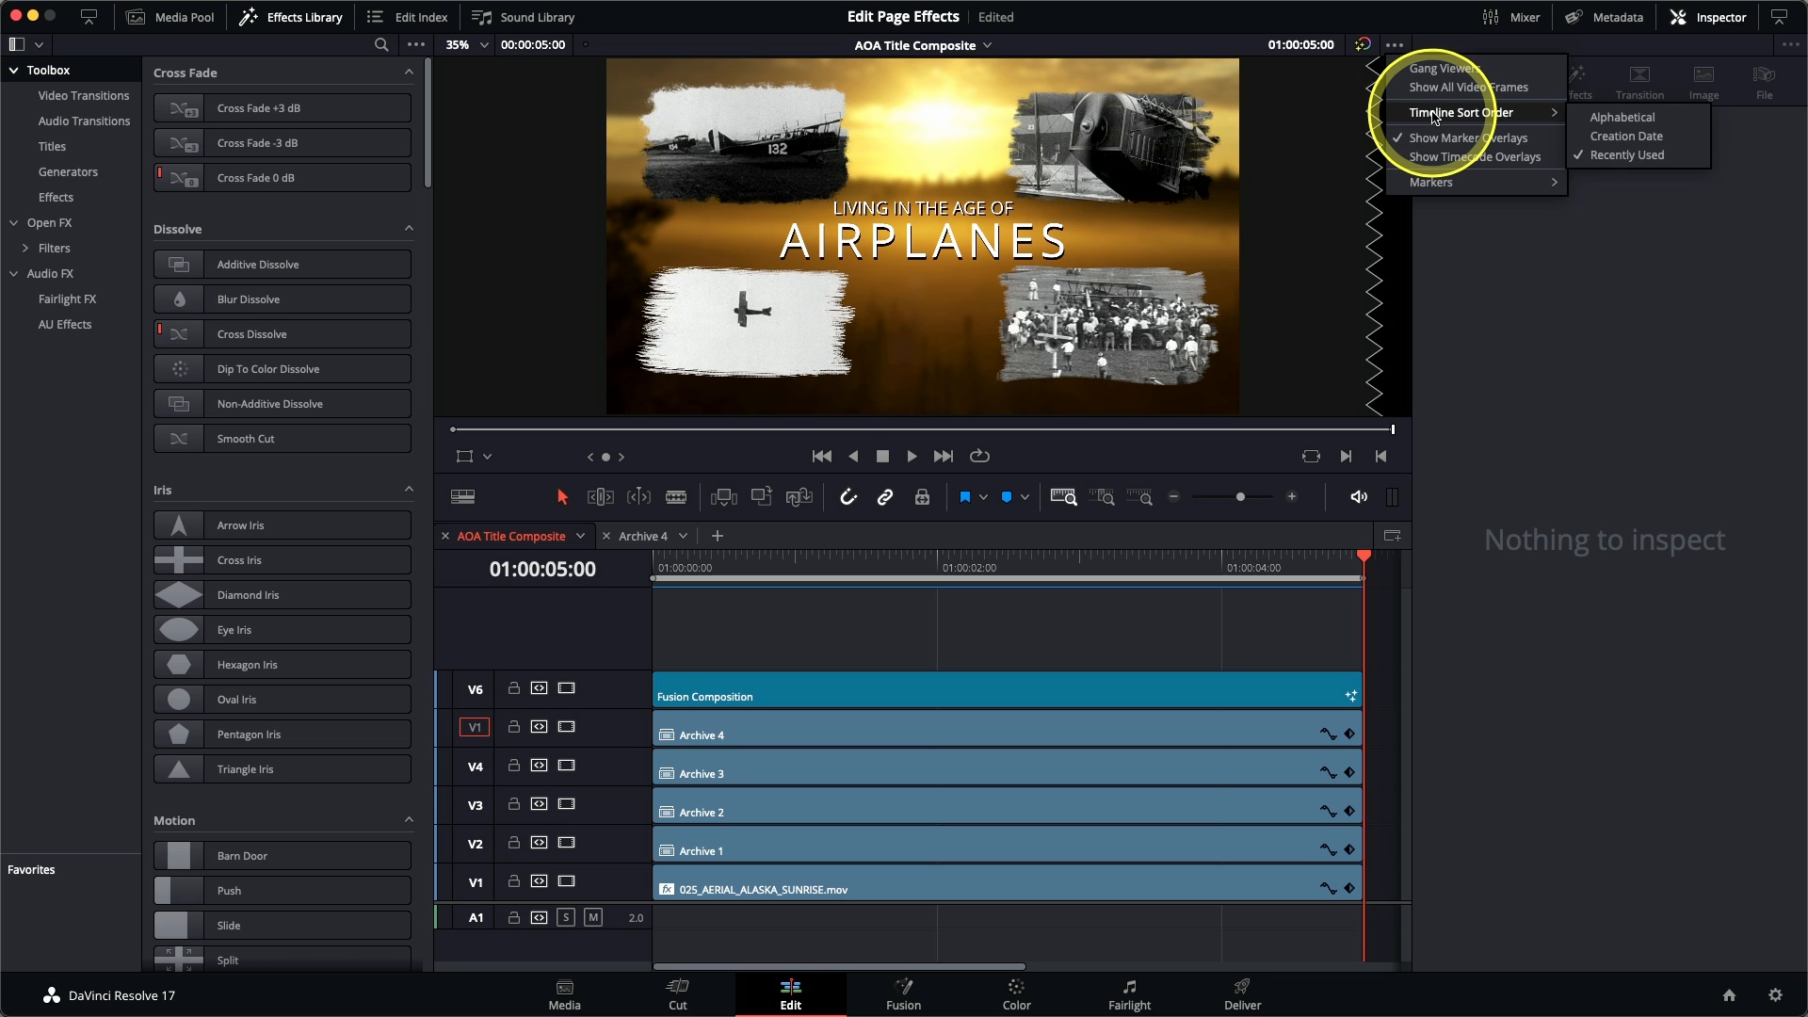
left_click(1636, 121)
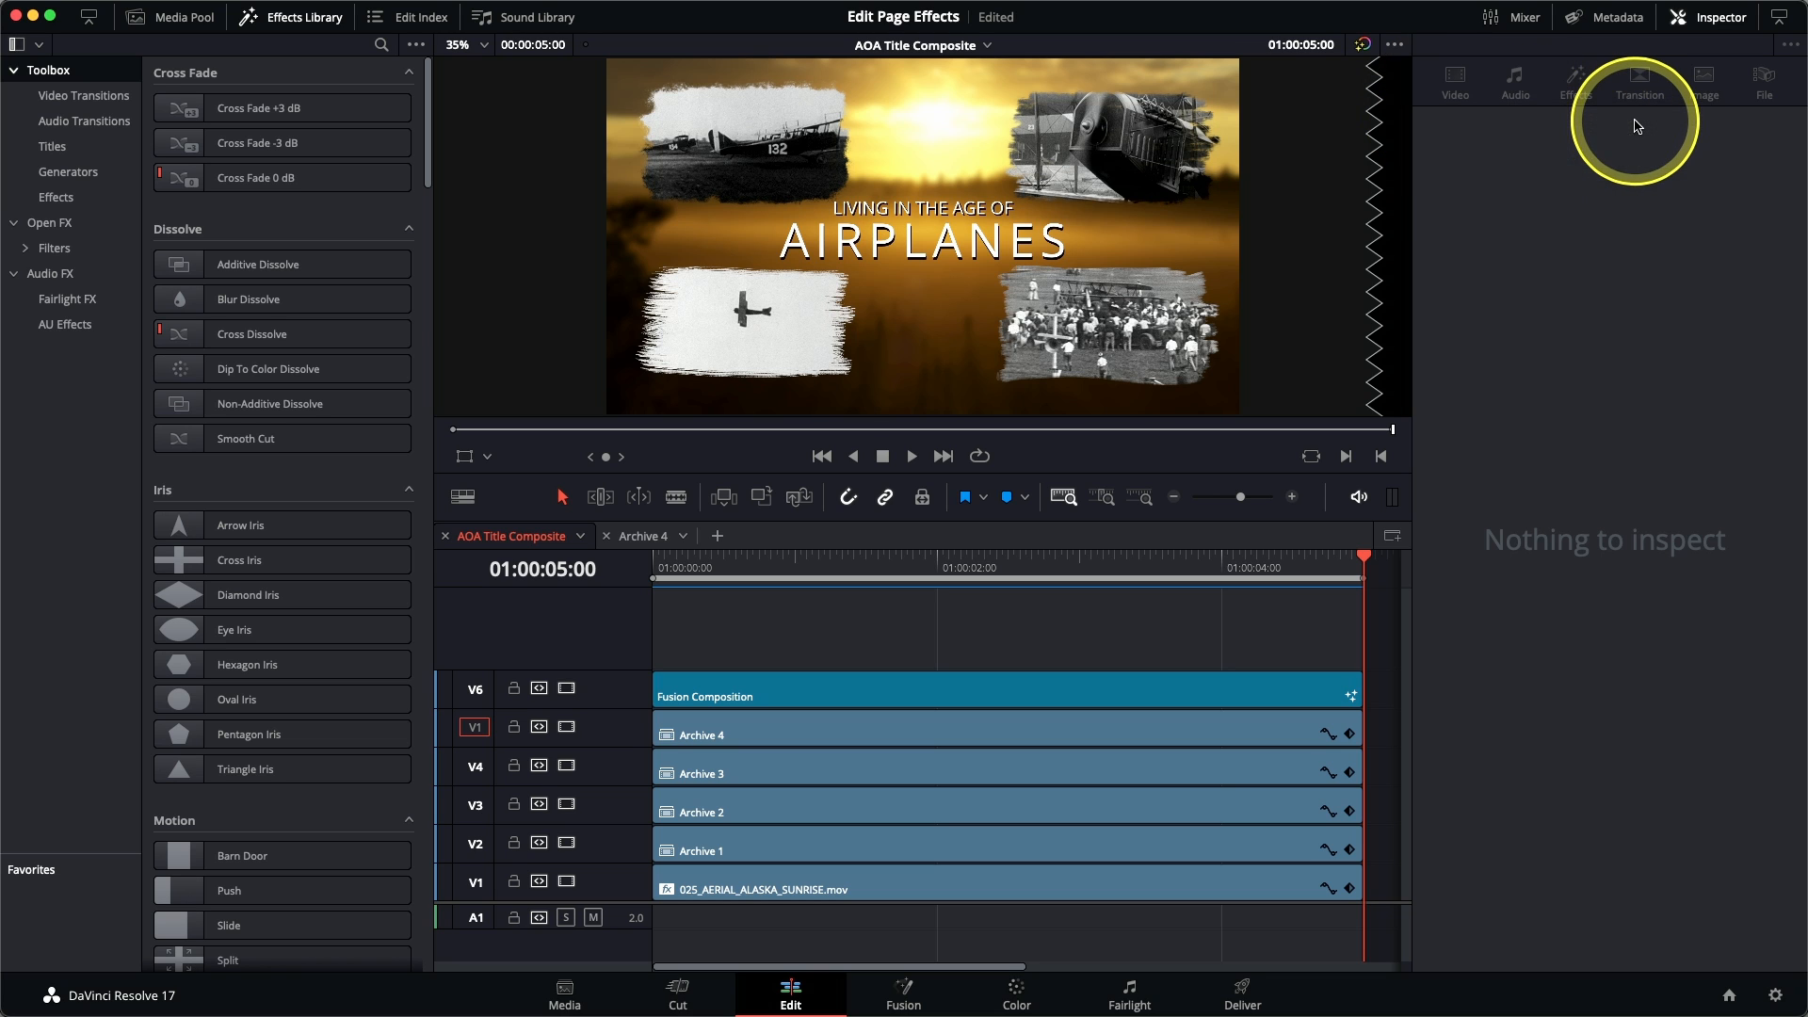
Step: Open the 3D Keyer timeline and move the playhead to 01:00:02:19 over the green-screen shot
left_click(935, 47)
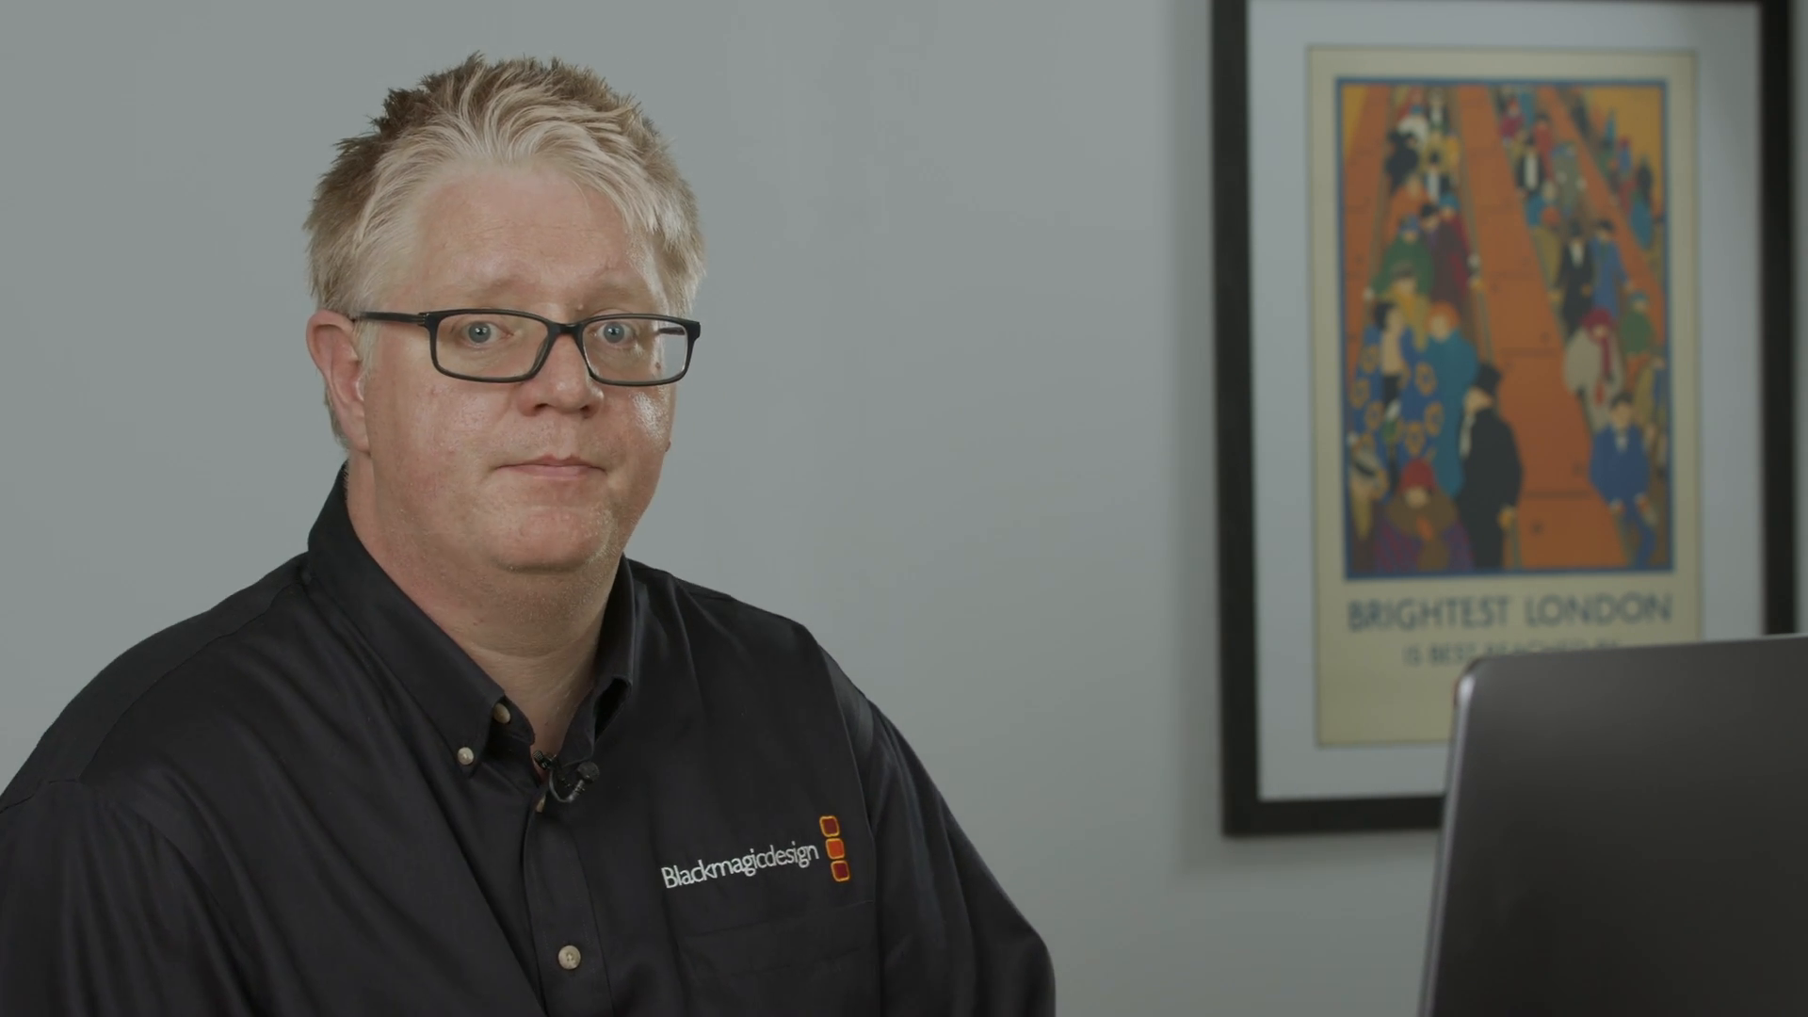
left_click(926, 46)
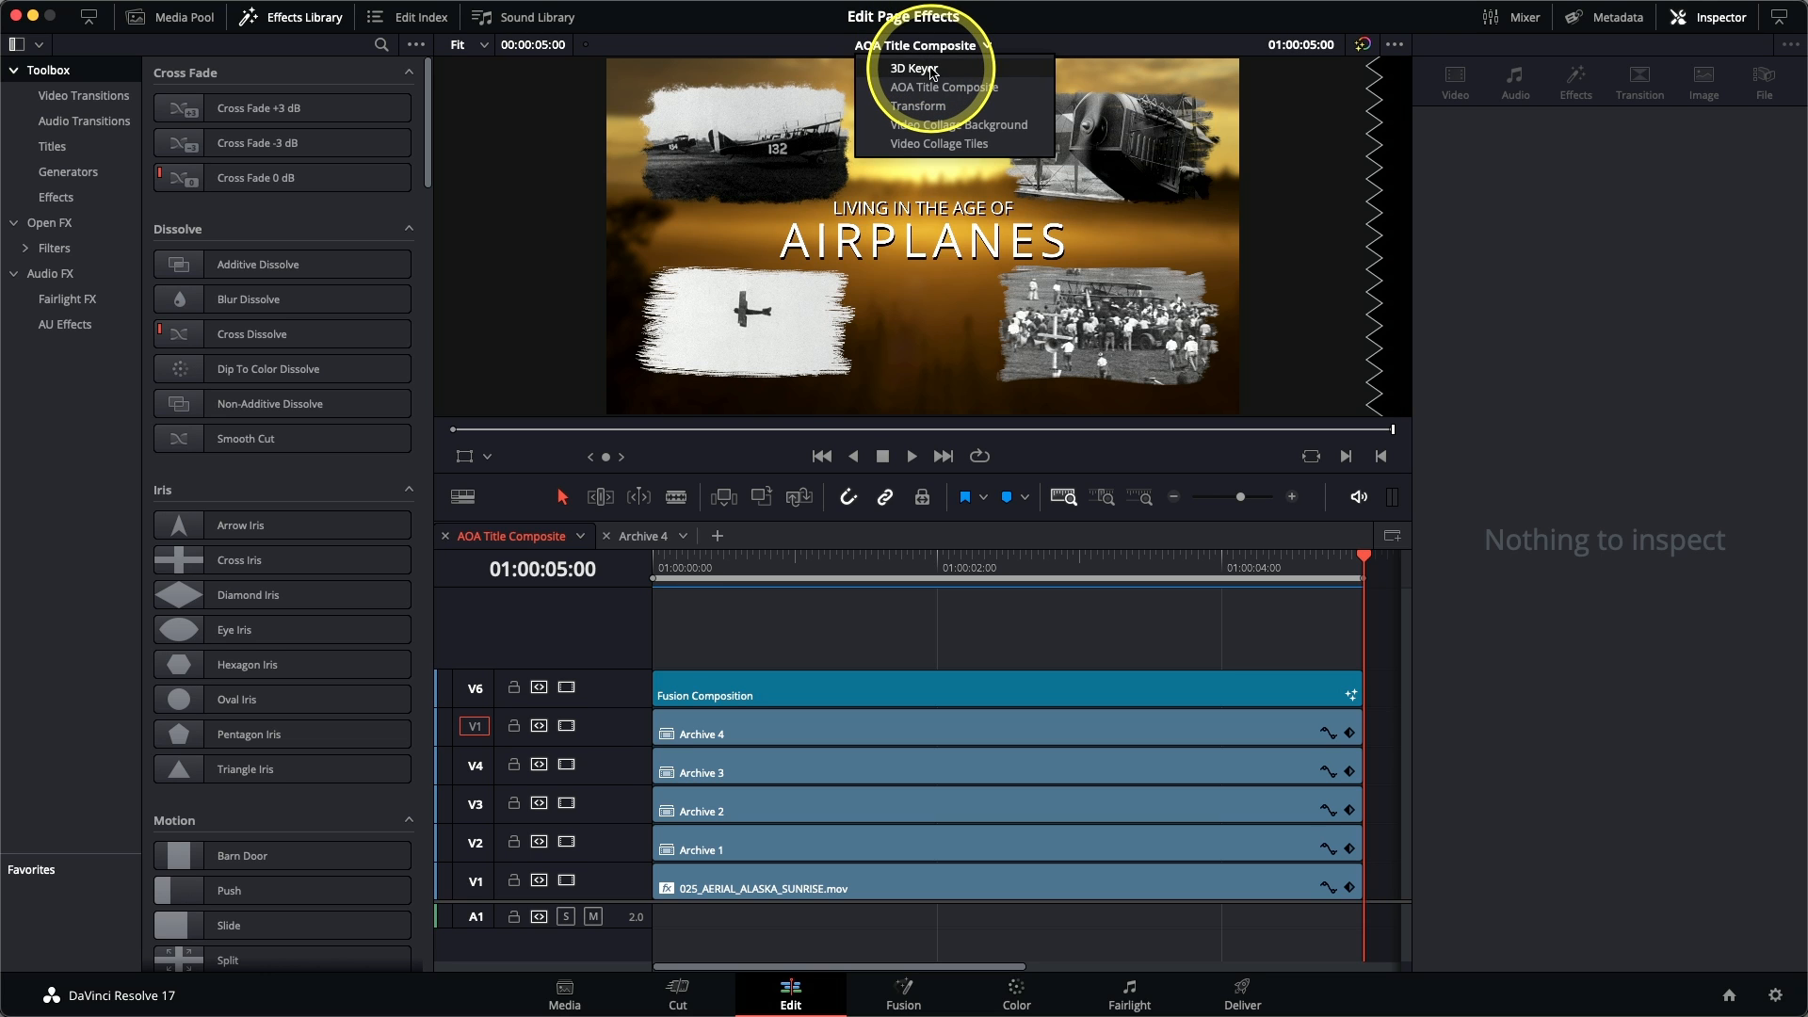
left_click(933, 74)
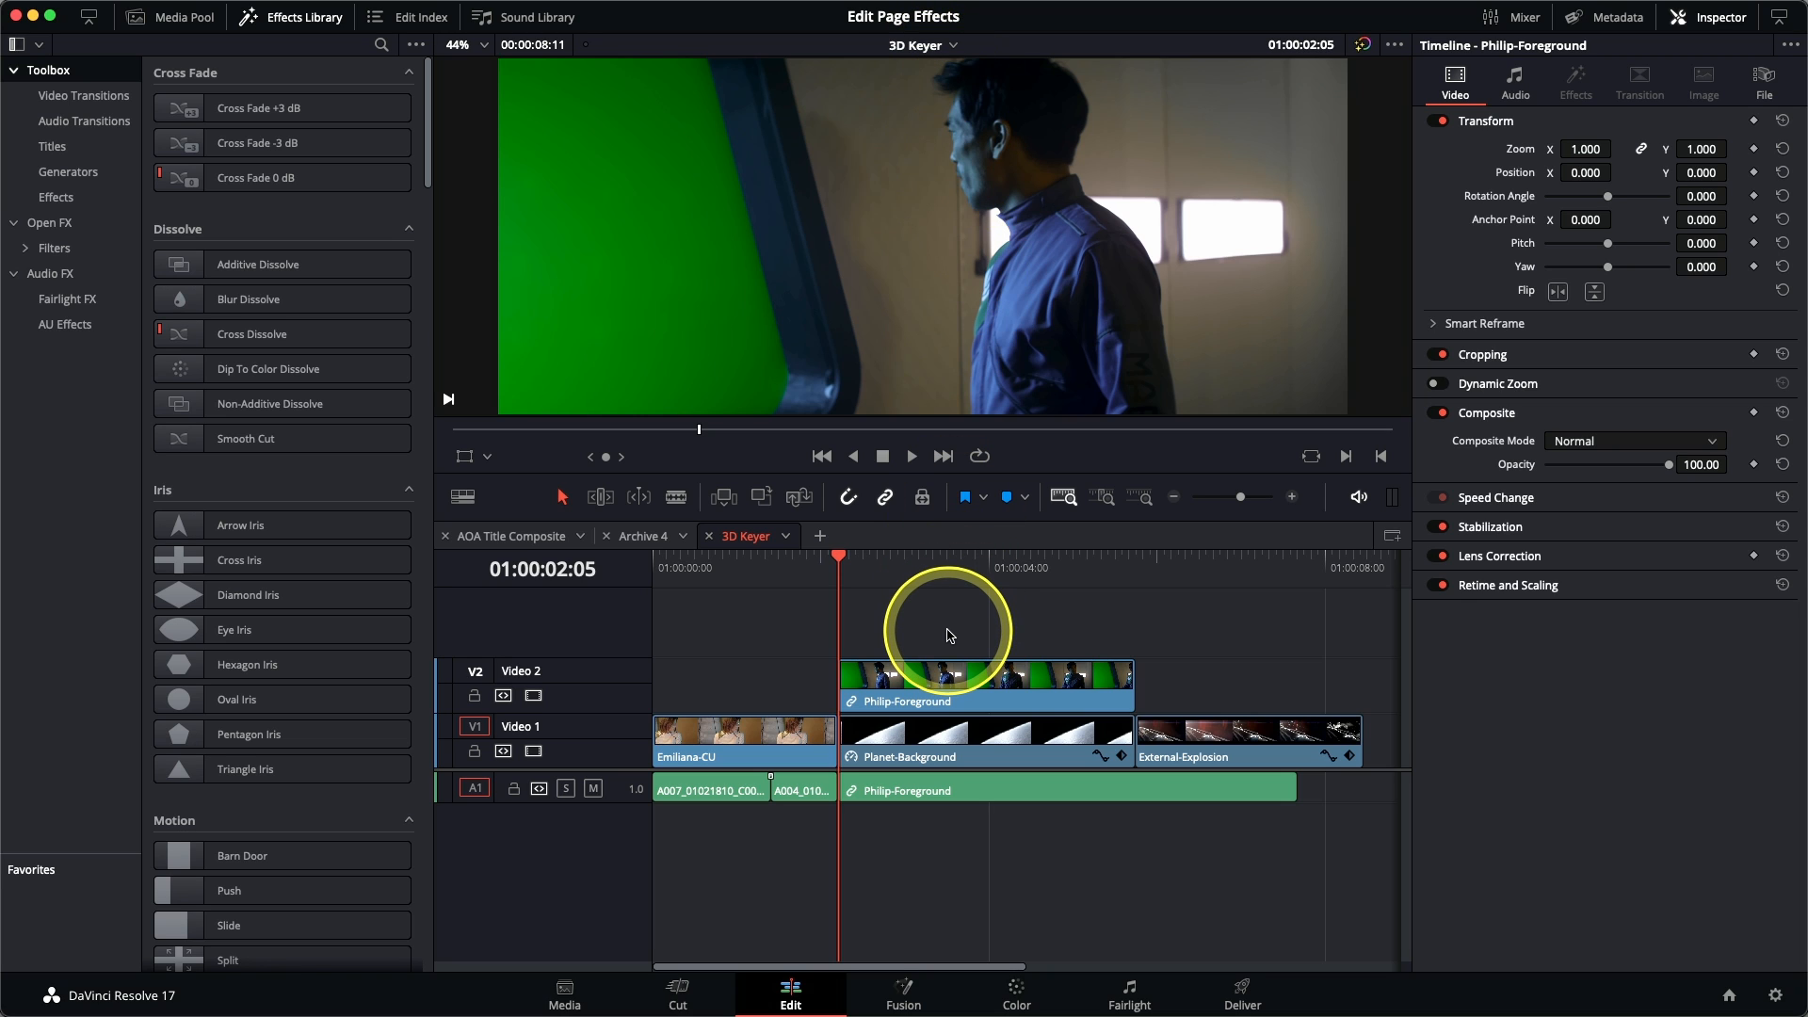
mouse_move(874, 580)
left_mouse_down()
mouse_move(1061, 586)
mouse_move(888, 581)
left_mouse_up()
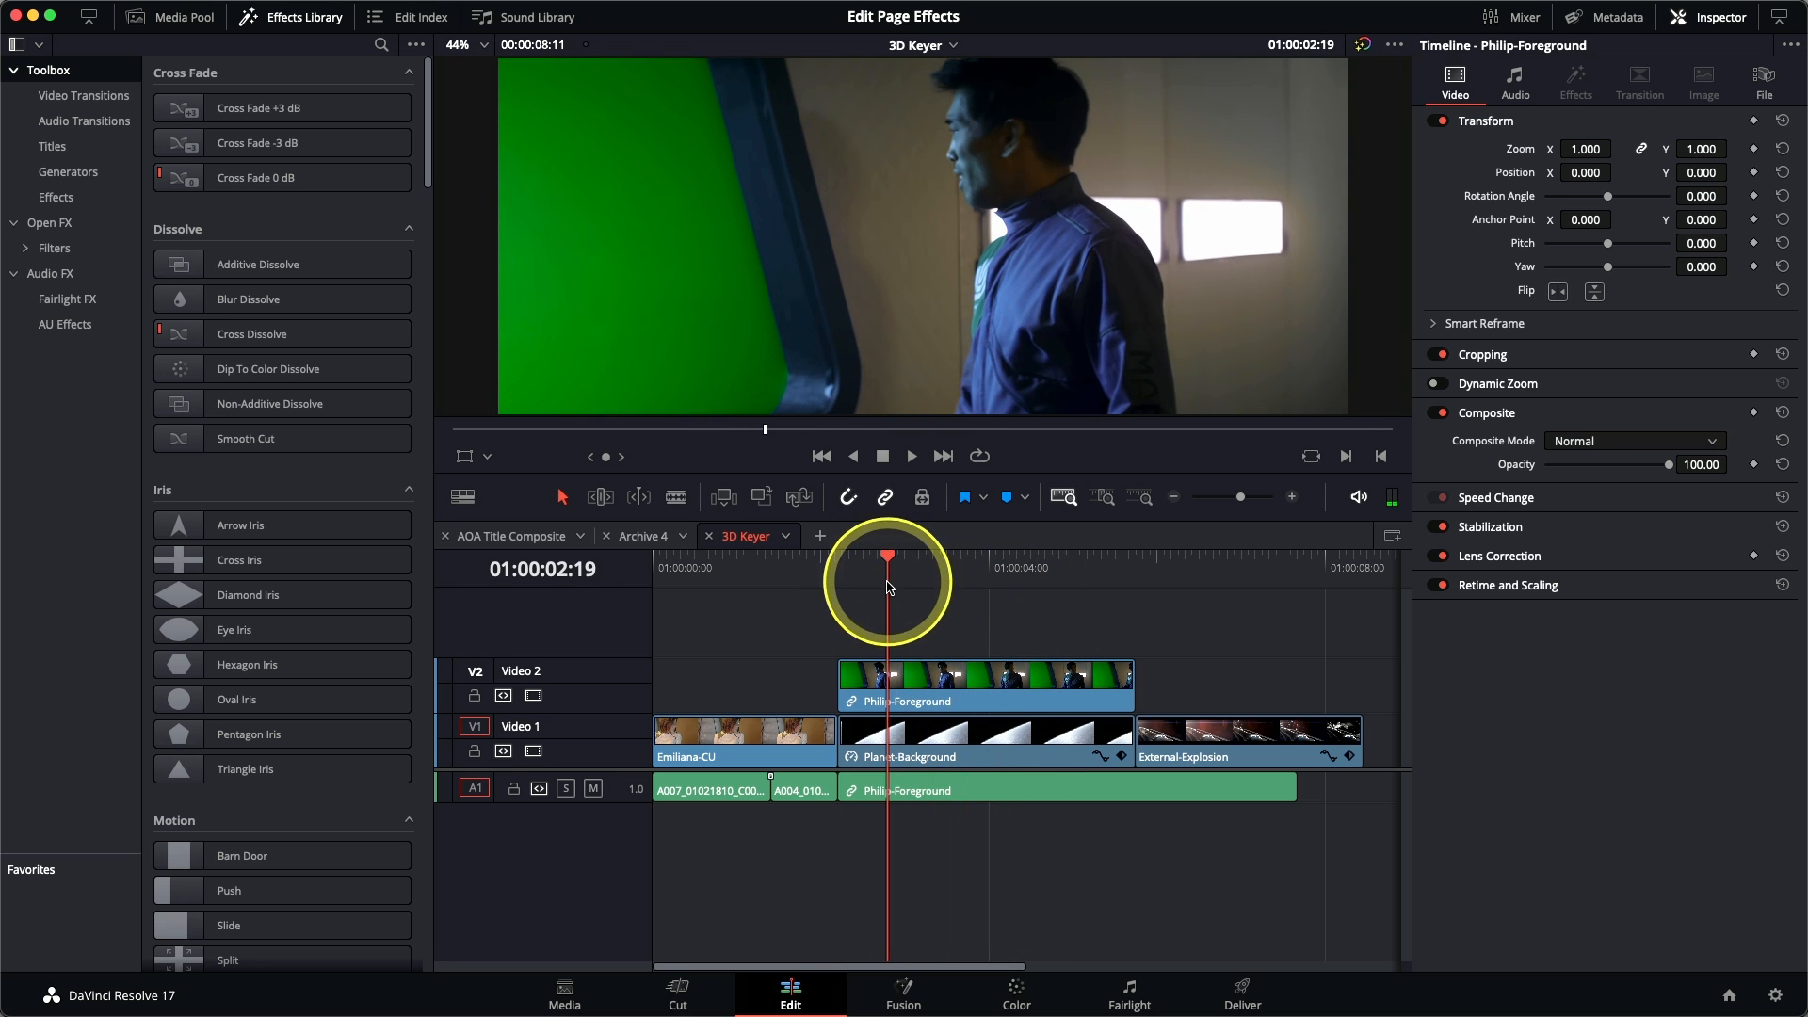
Step: Apply the 3D Keyer filter from Resolve FX Key to the green-screen foreground clip on Video 2
left_click(907, 702)
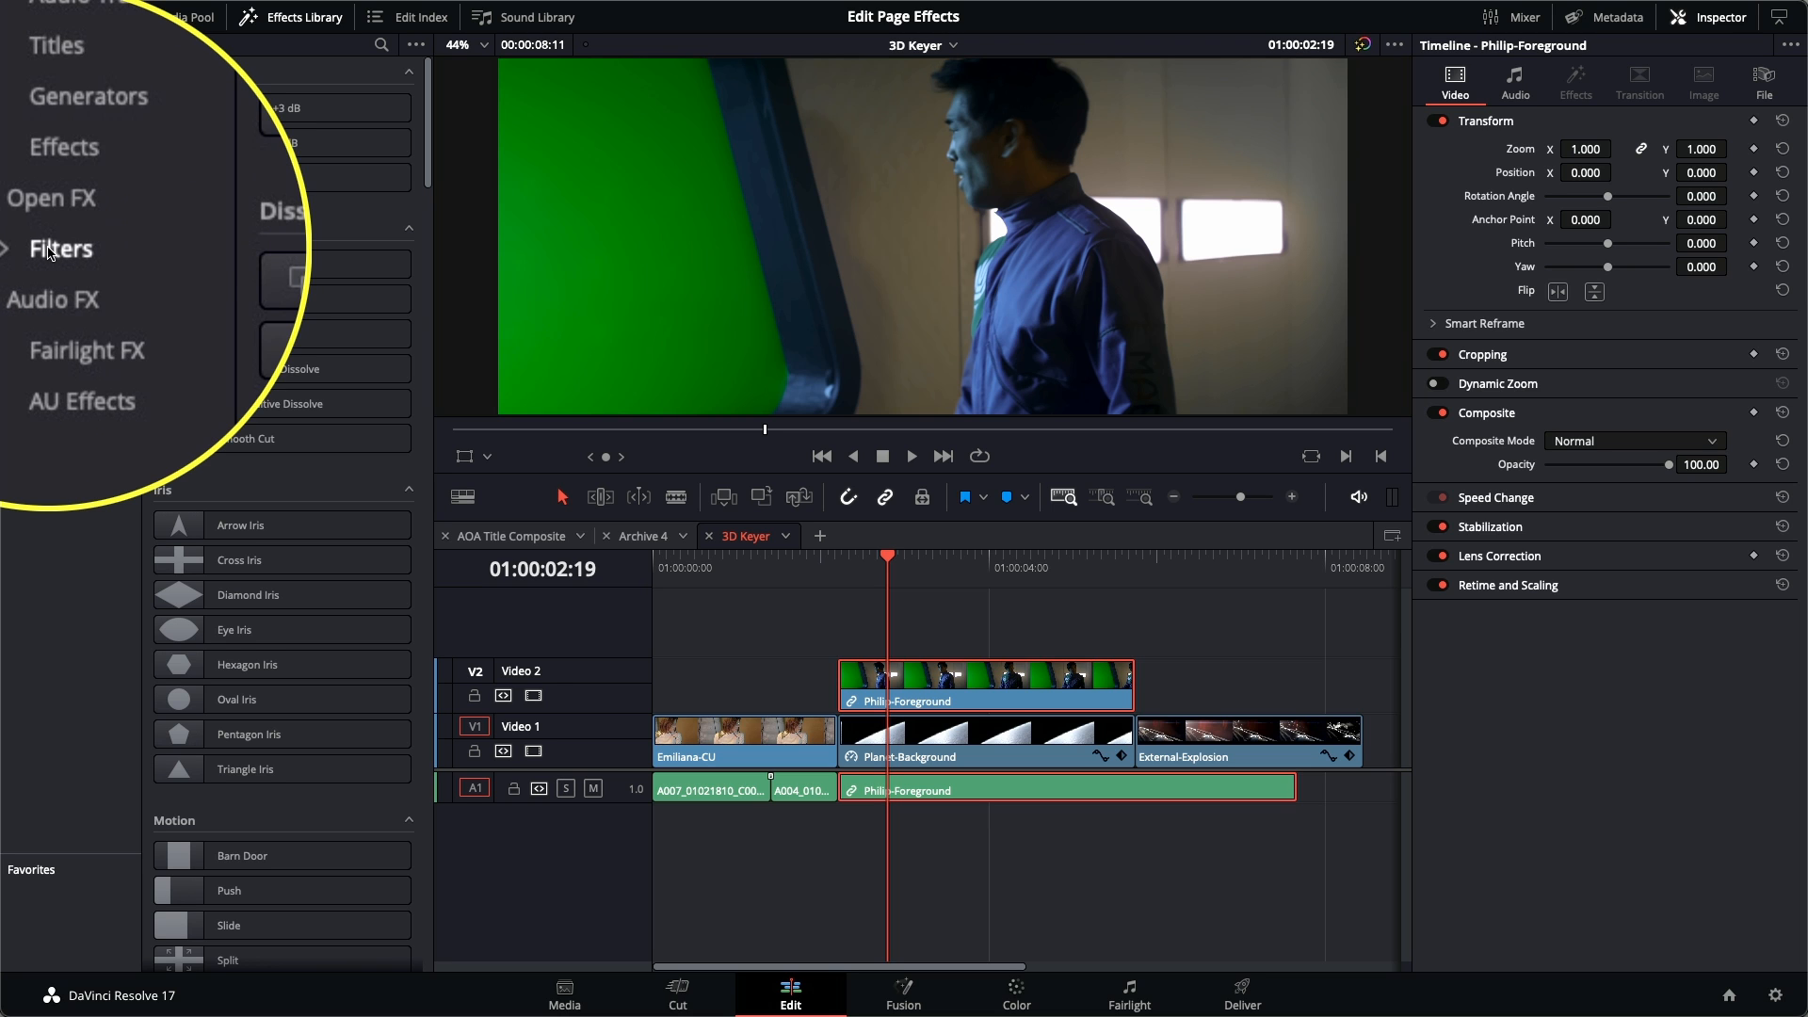
left_click(52, 249)
left_click_drag(423, 147, 432, 353)
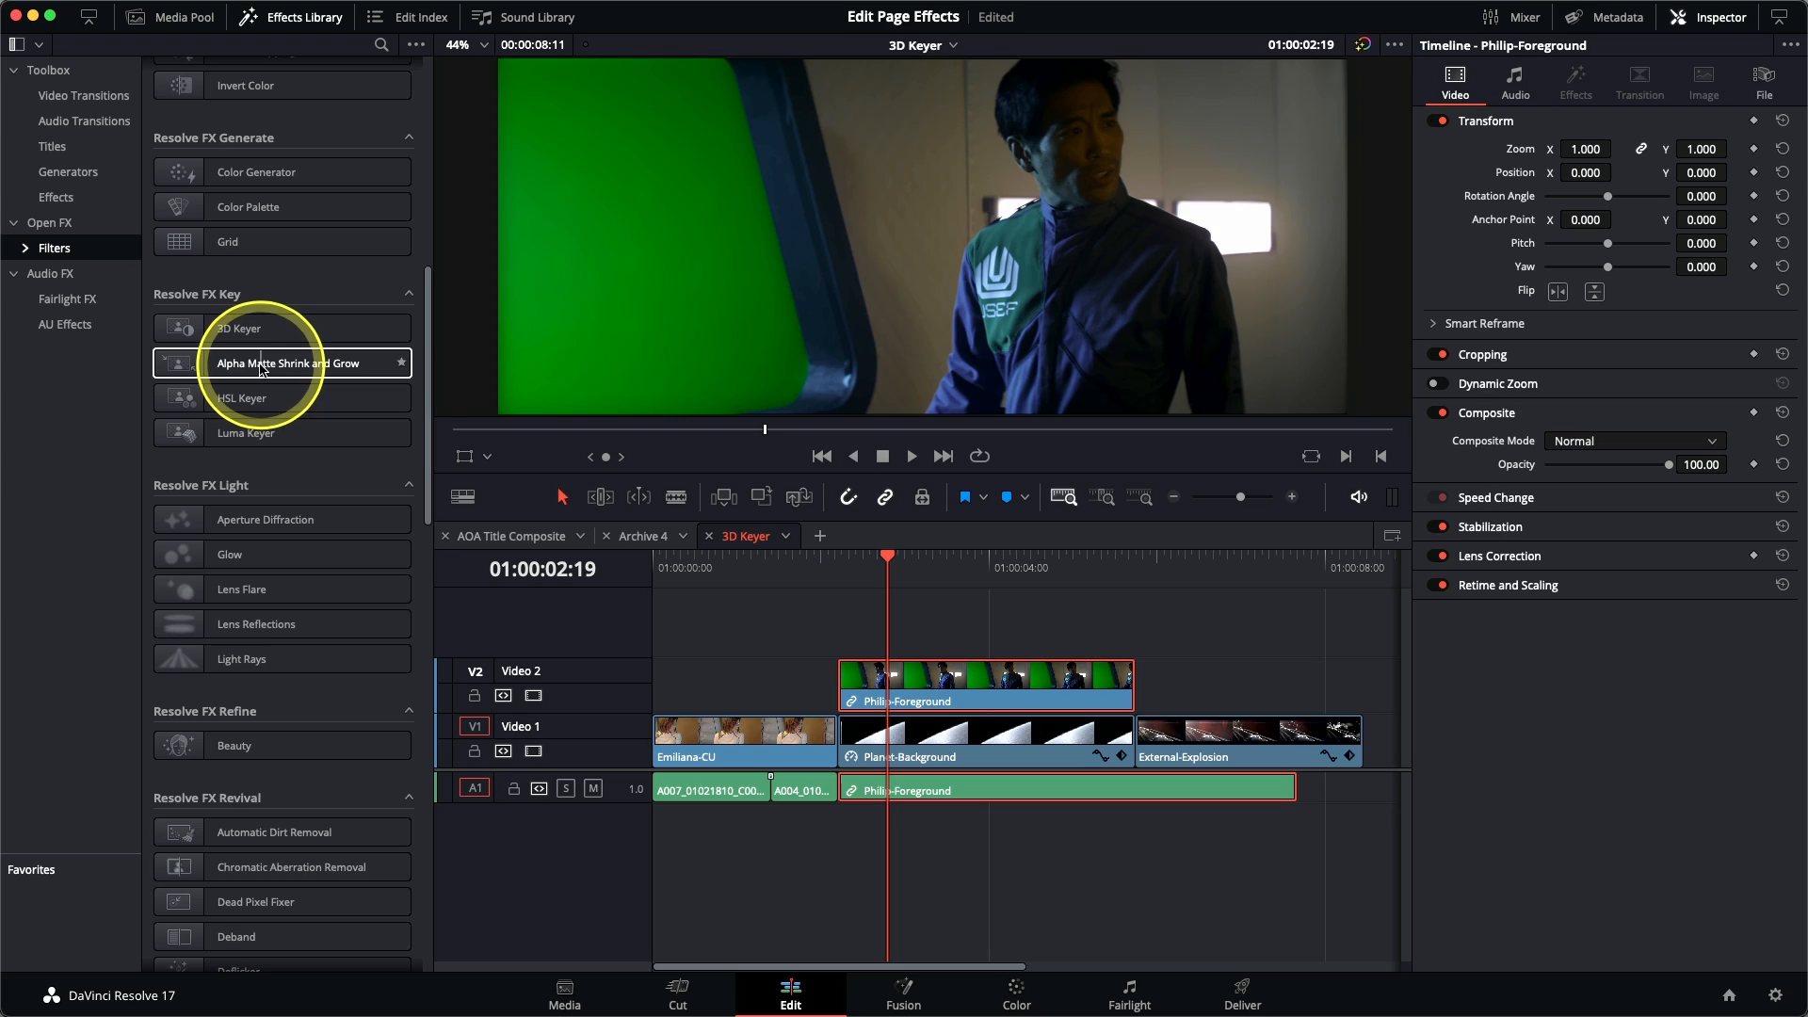
double_click(243, 335)
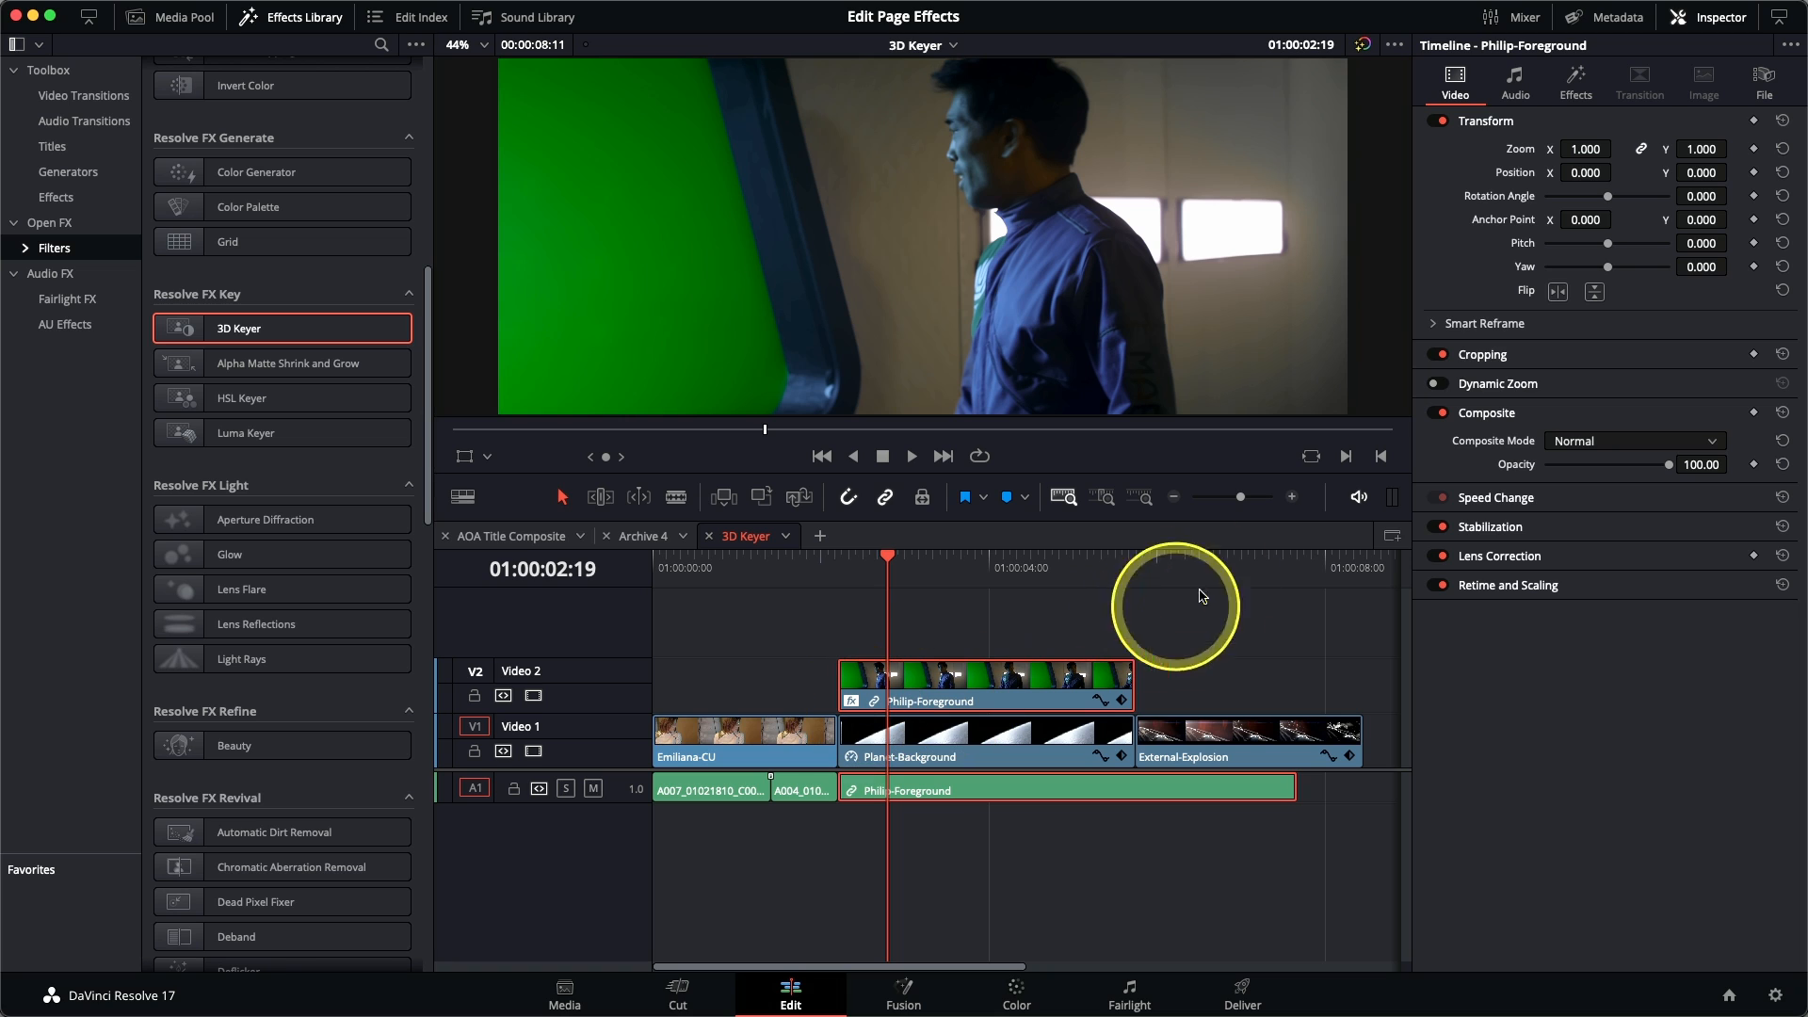
Step: Turn on the Open FX Overlay and key out the window's green screen with sampling strokes, adding strokes along its edges
left_click(1587, 98)
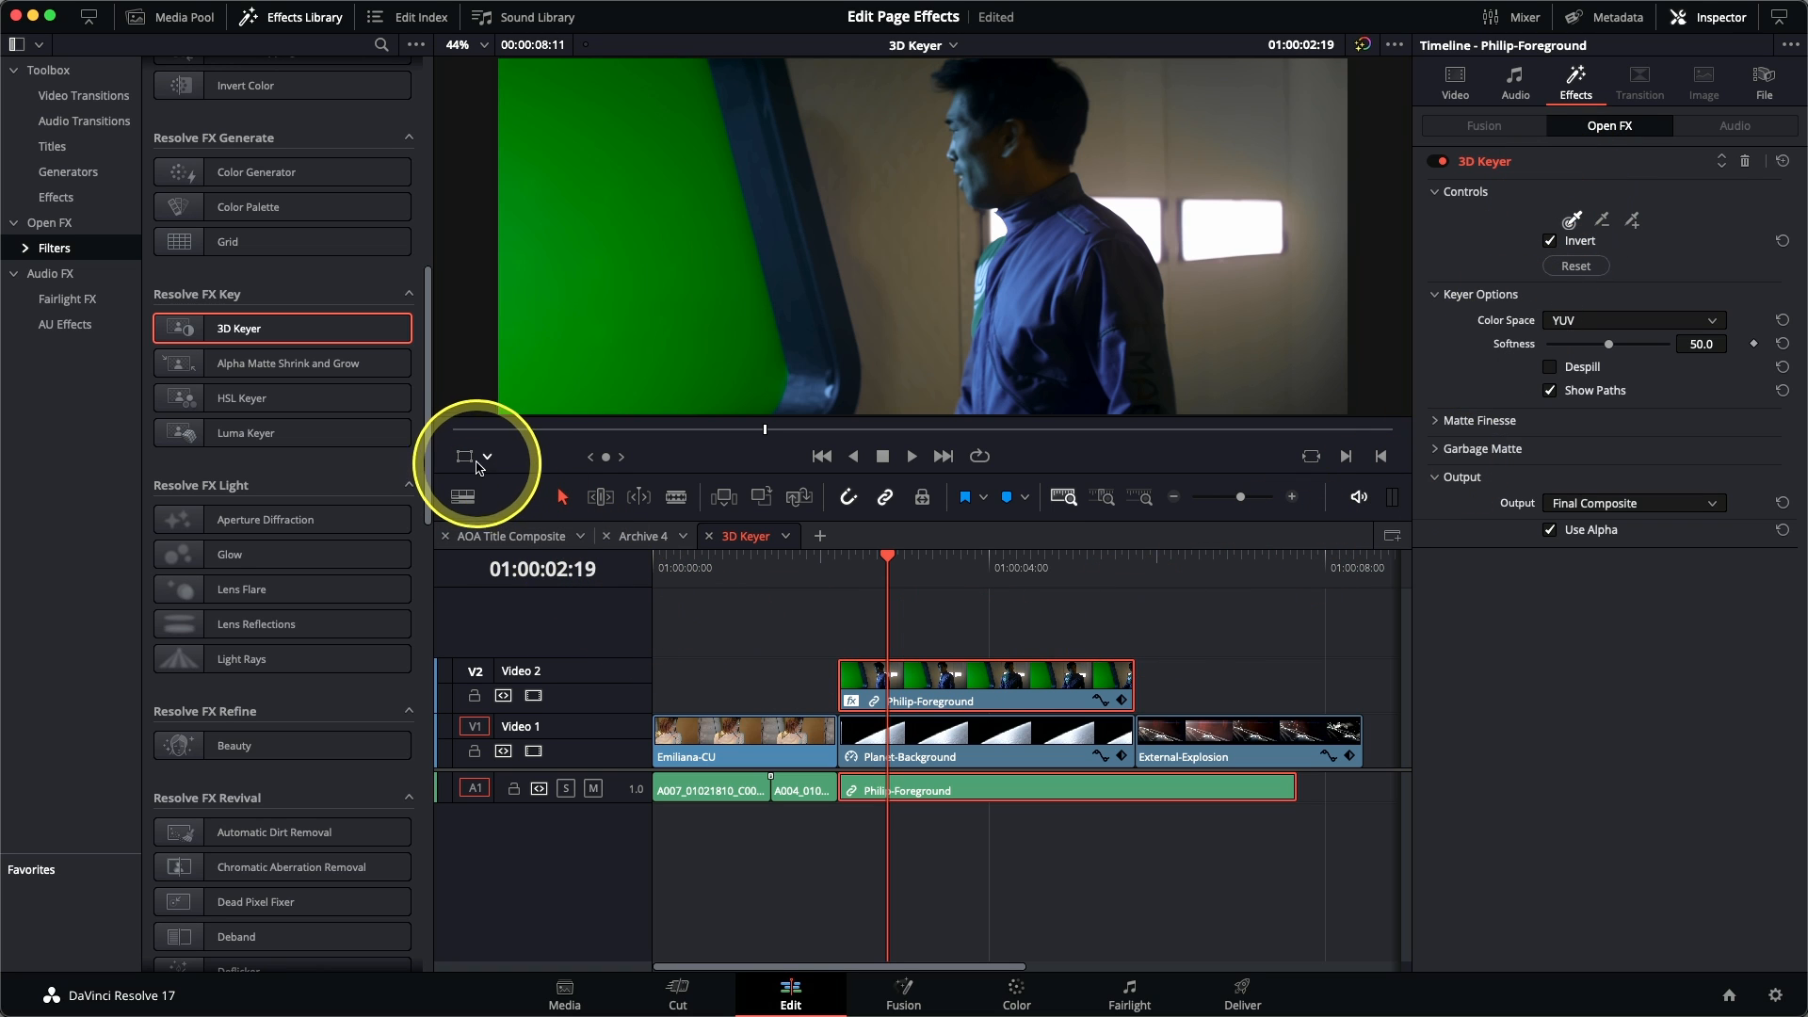
left_click(488, 459)
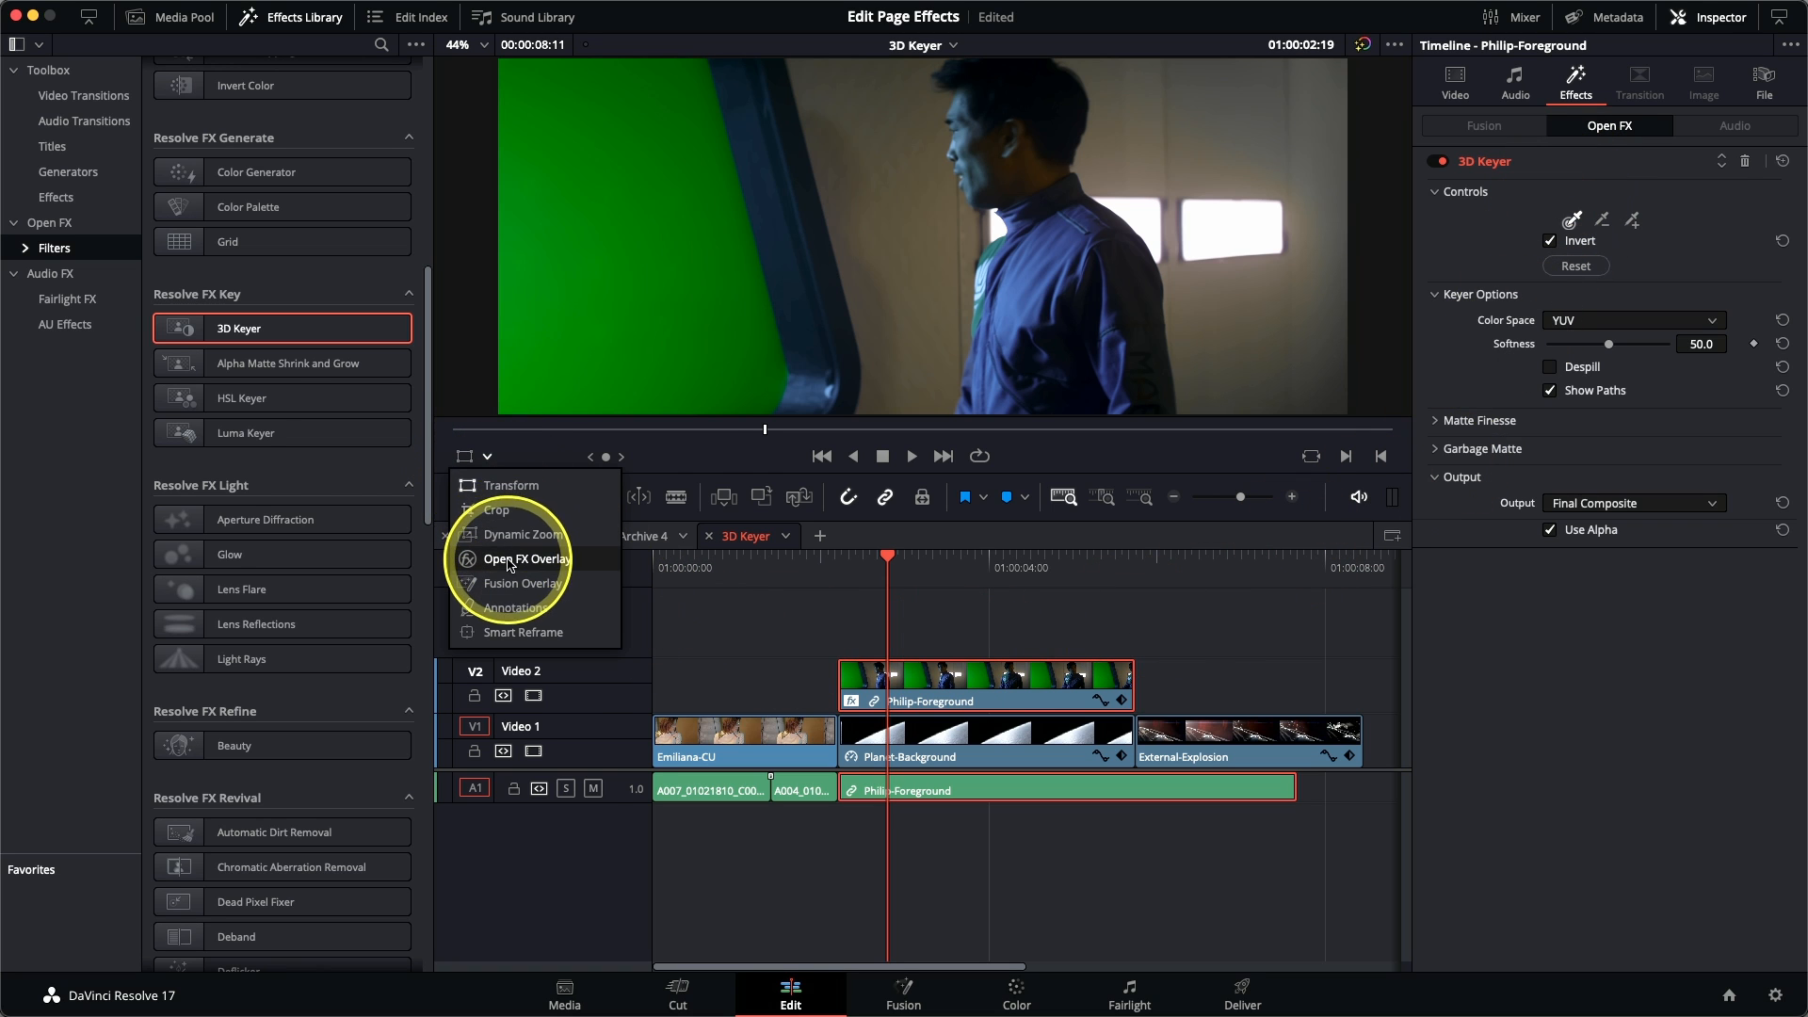
left_click(508, 562)
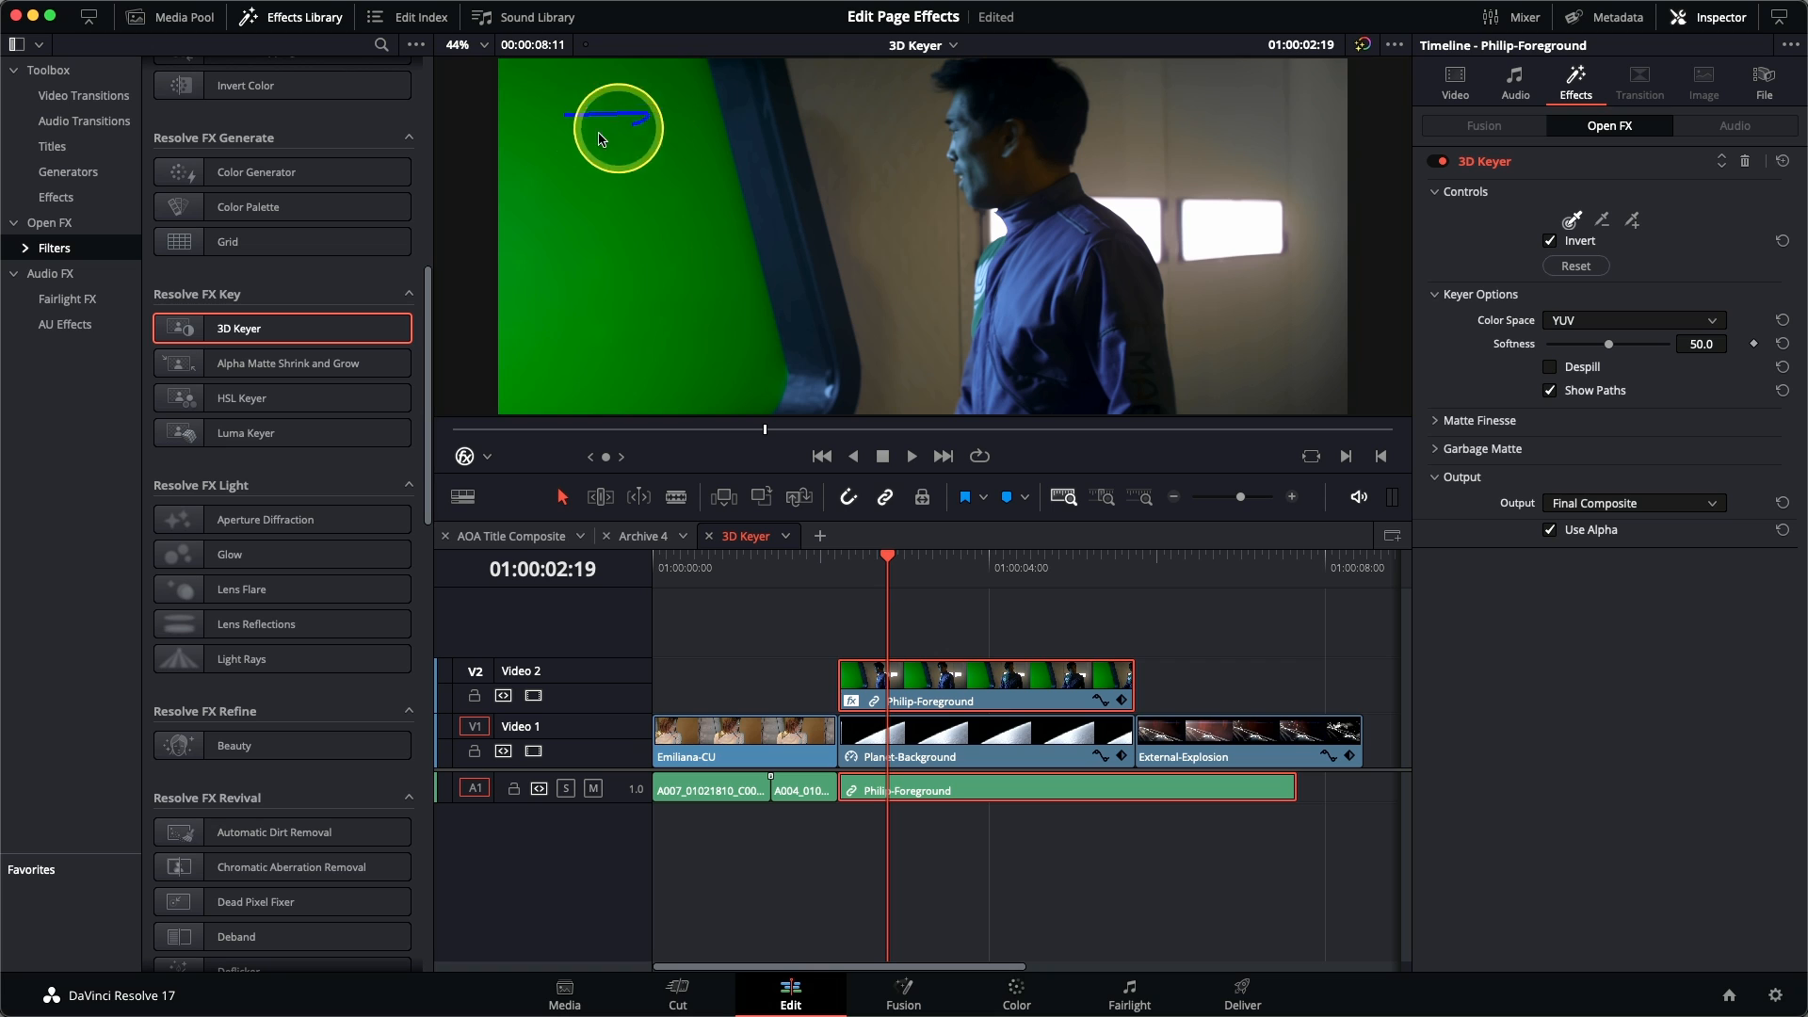
mouse_move(665, 197)
left_mouse_down()
mouse_move(578, 248)
mouse_move(686, 276)
mouse_move(604, 352)
mouse_move(737, 357)
mouse_move(715, 377)
mouse_move(608, 386)
left_mouse_up()
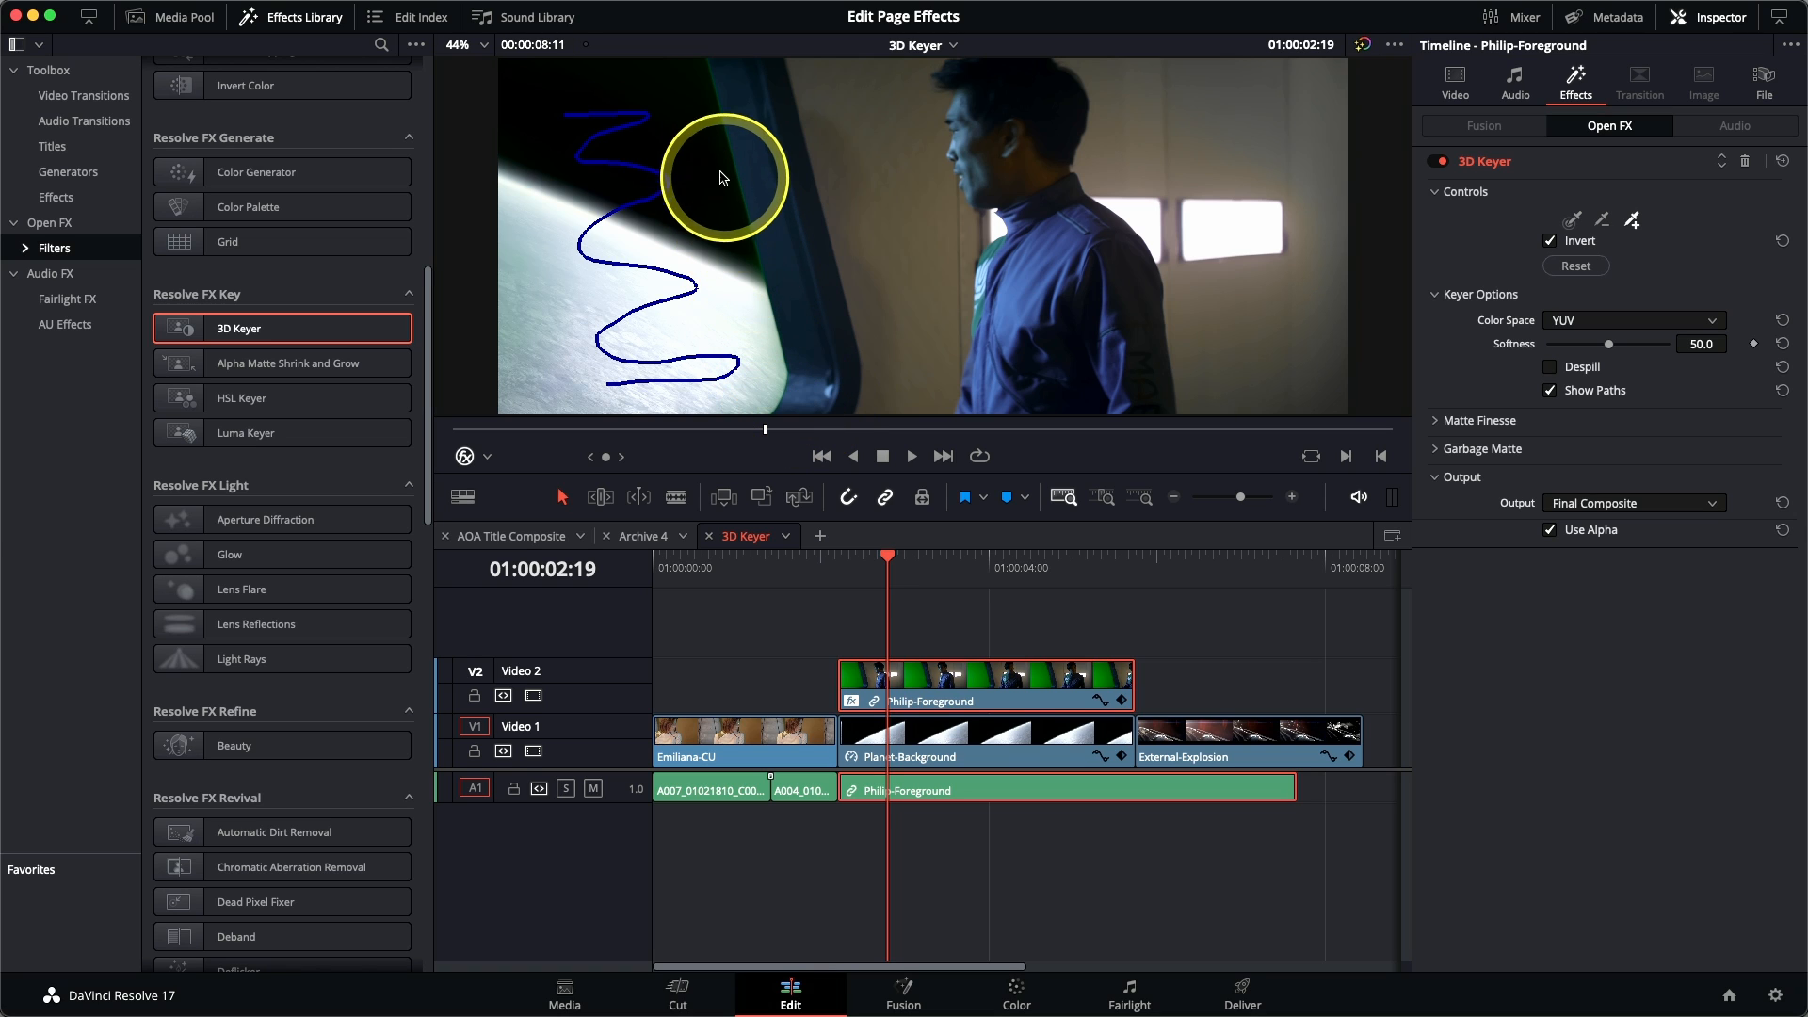
left_click_drag(716, 148, 762, 305)
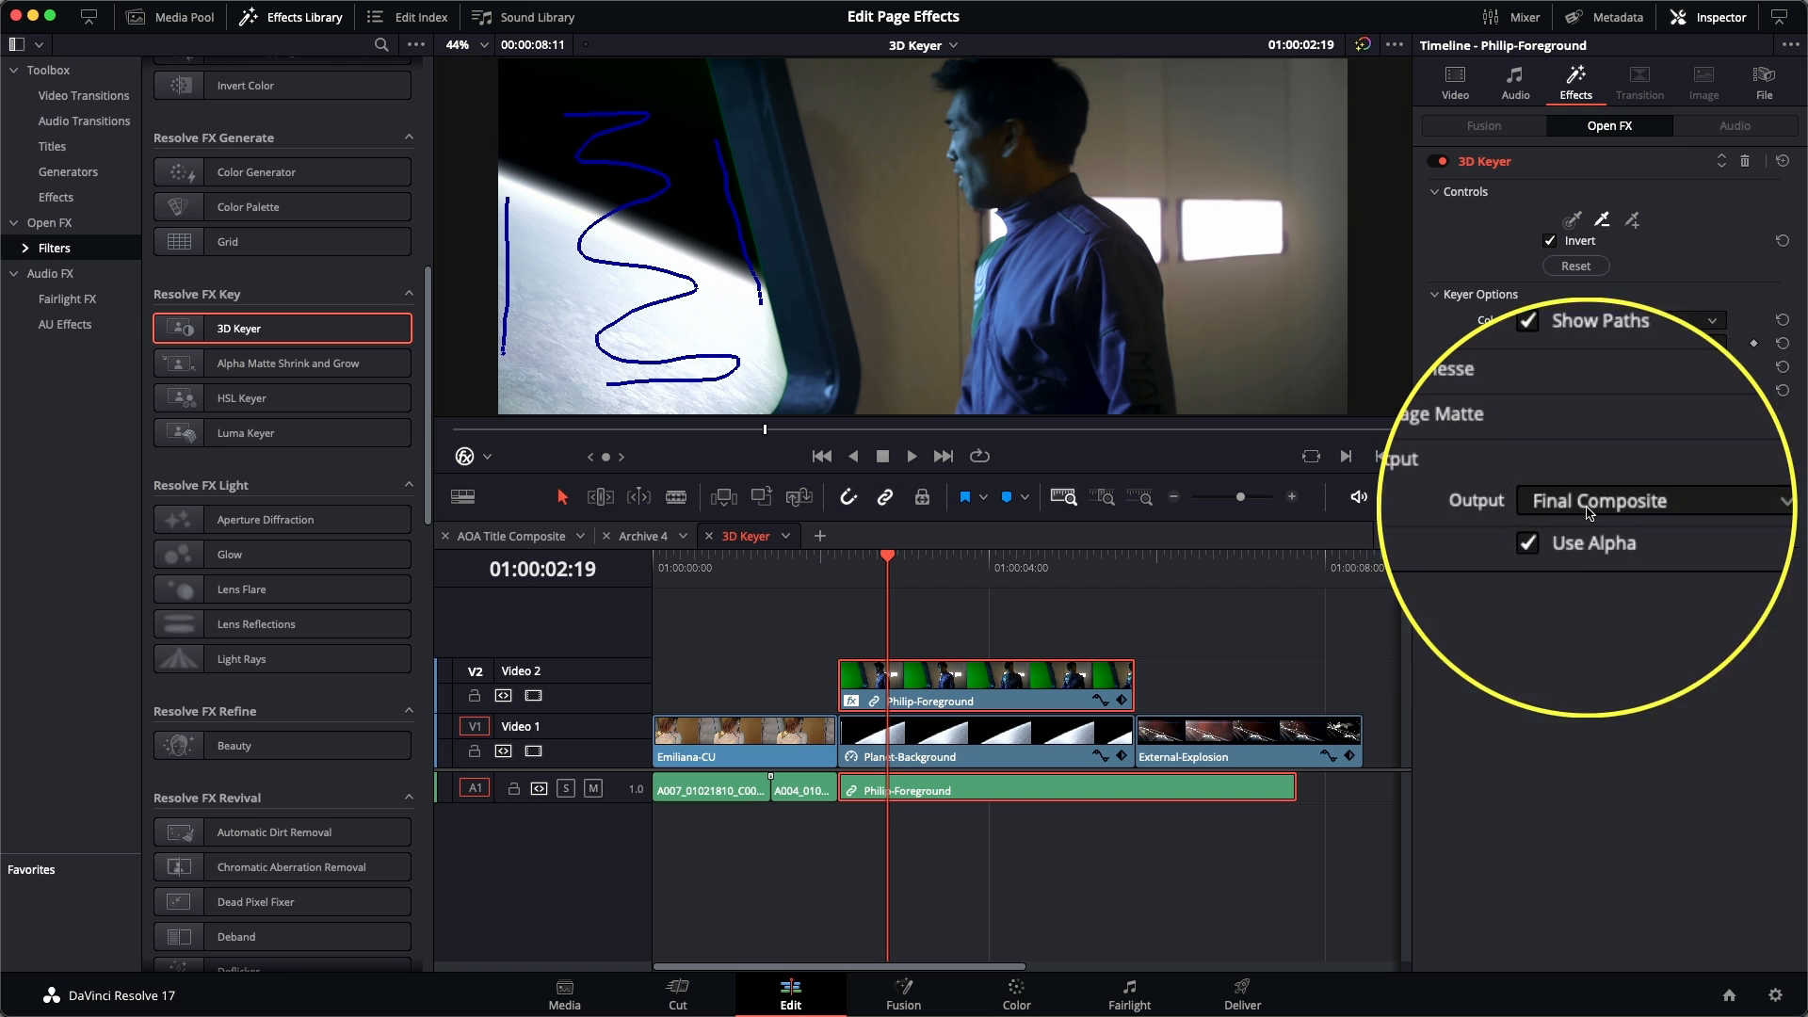
Step: Output the 3D Keyer's matte as Alpha Highlight B/W and refine it with Clean Black 10.1 and Clean White 3.9
left_click(1591, 504)
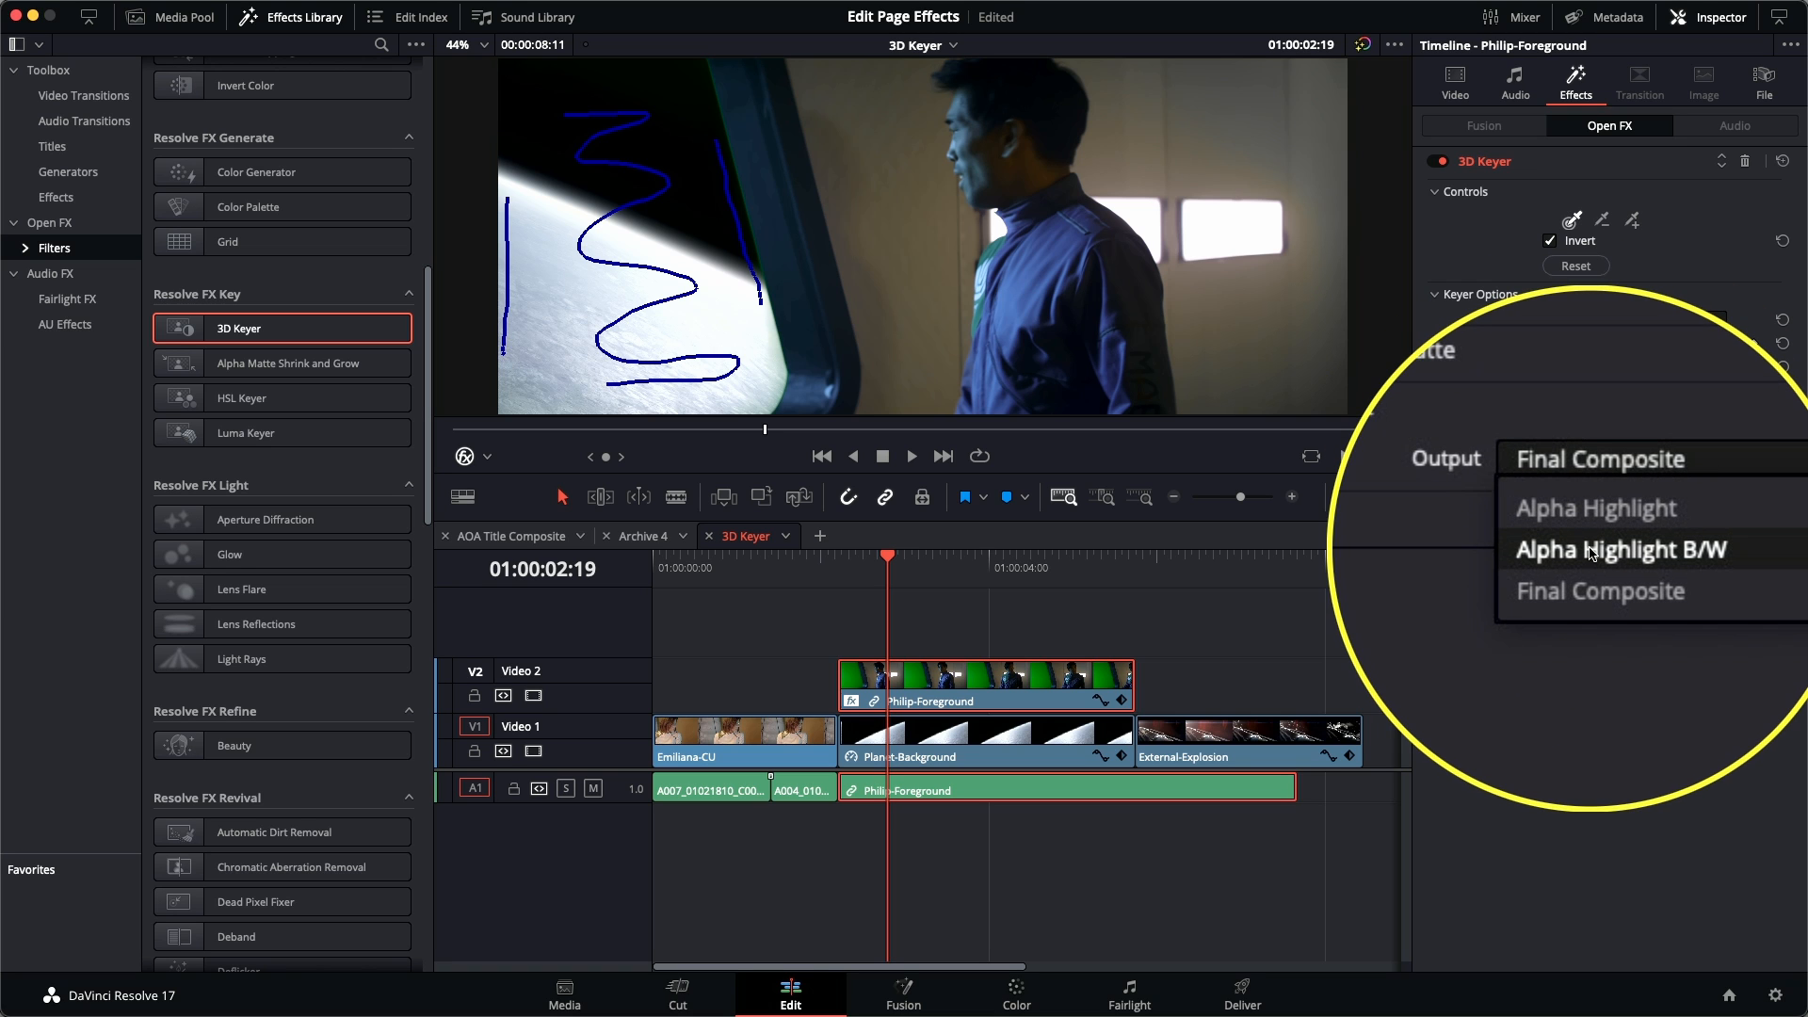
left_click(1592, 552)
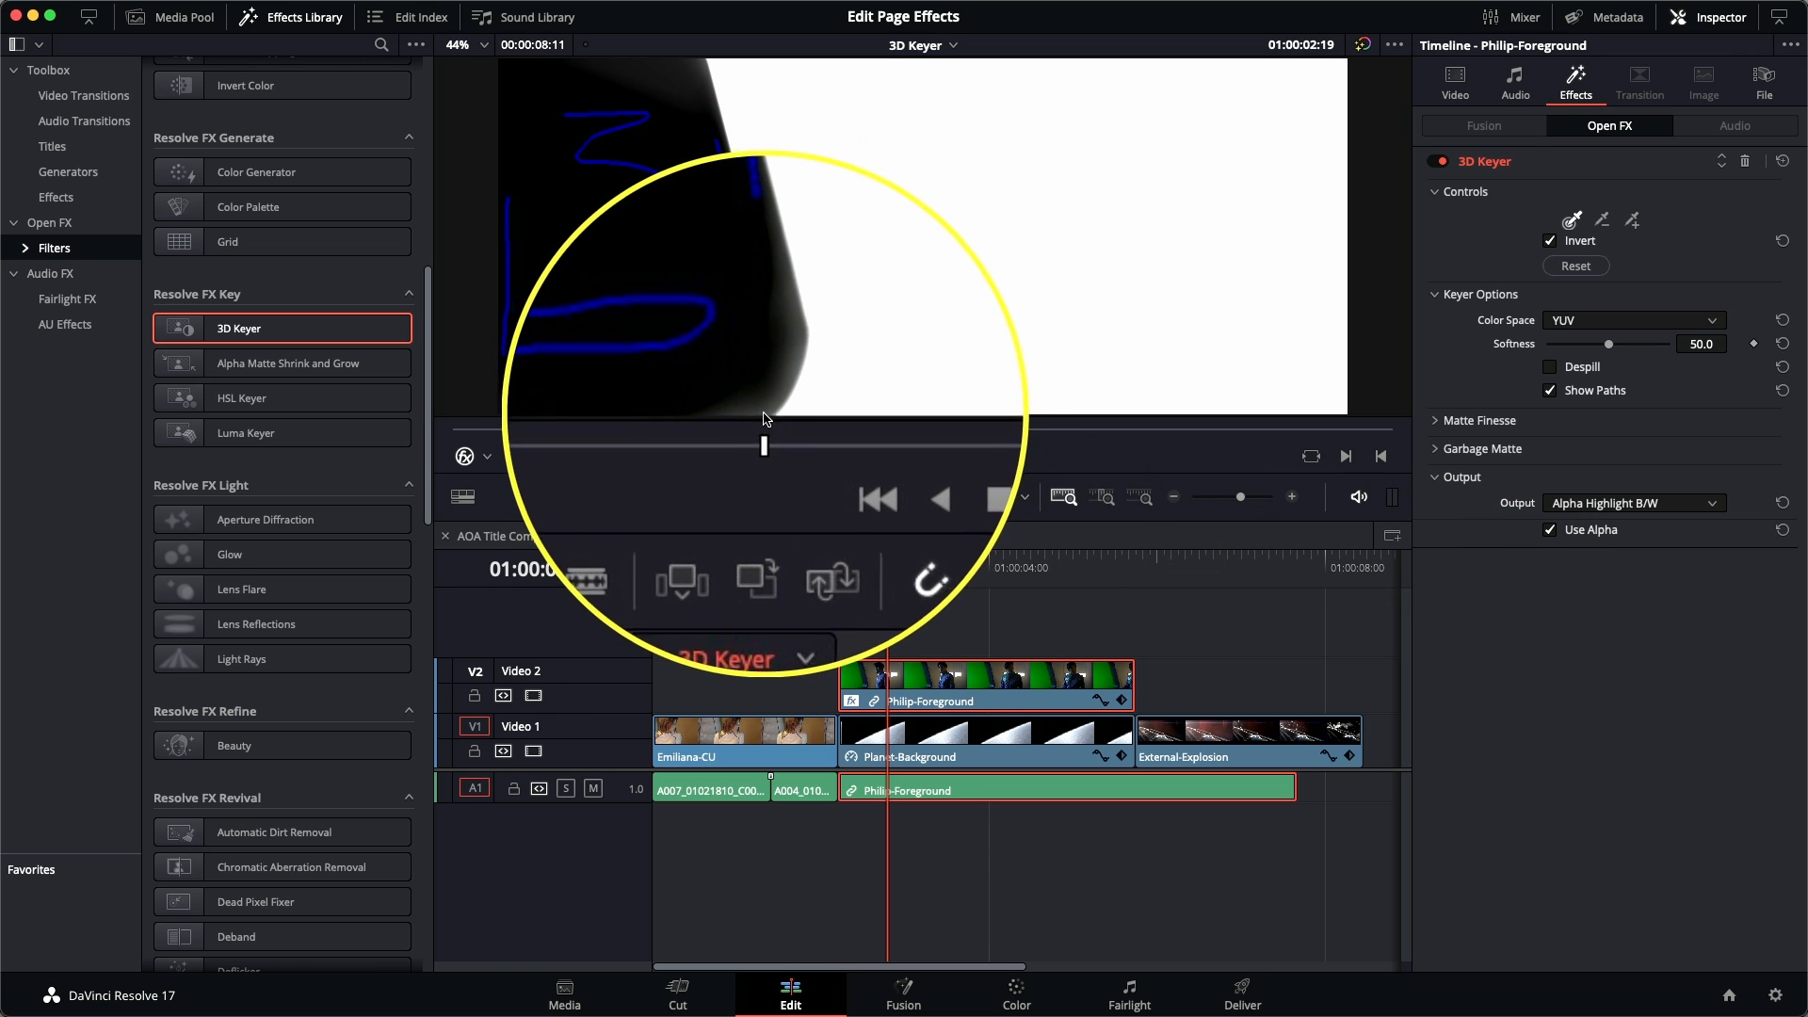
left_click(1435, 421)
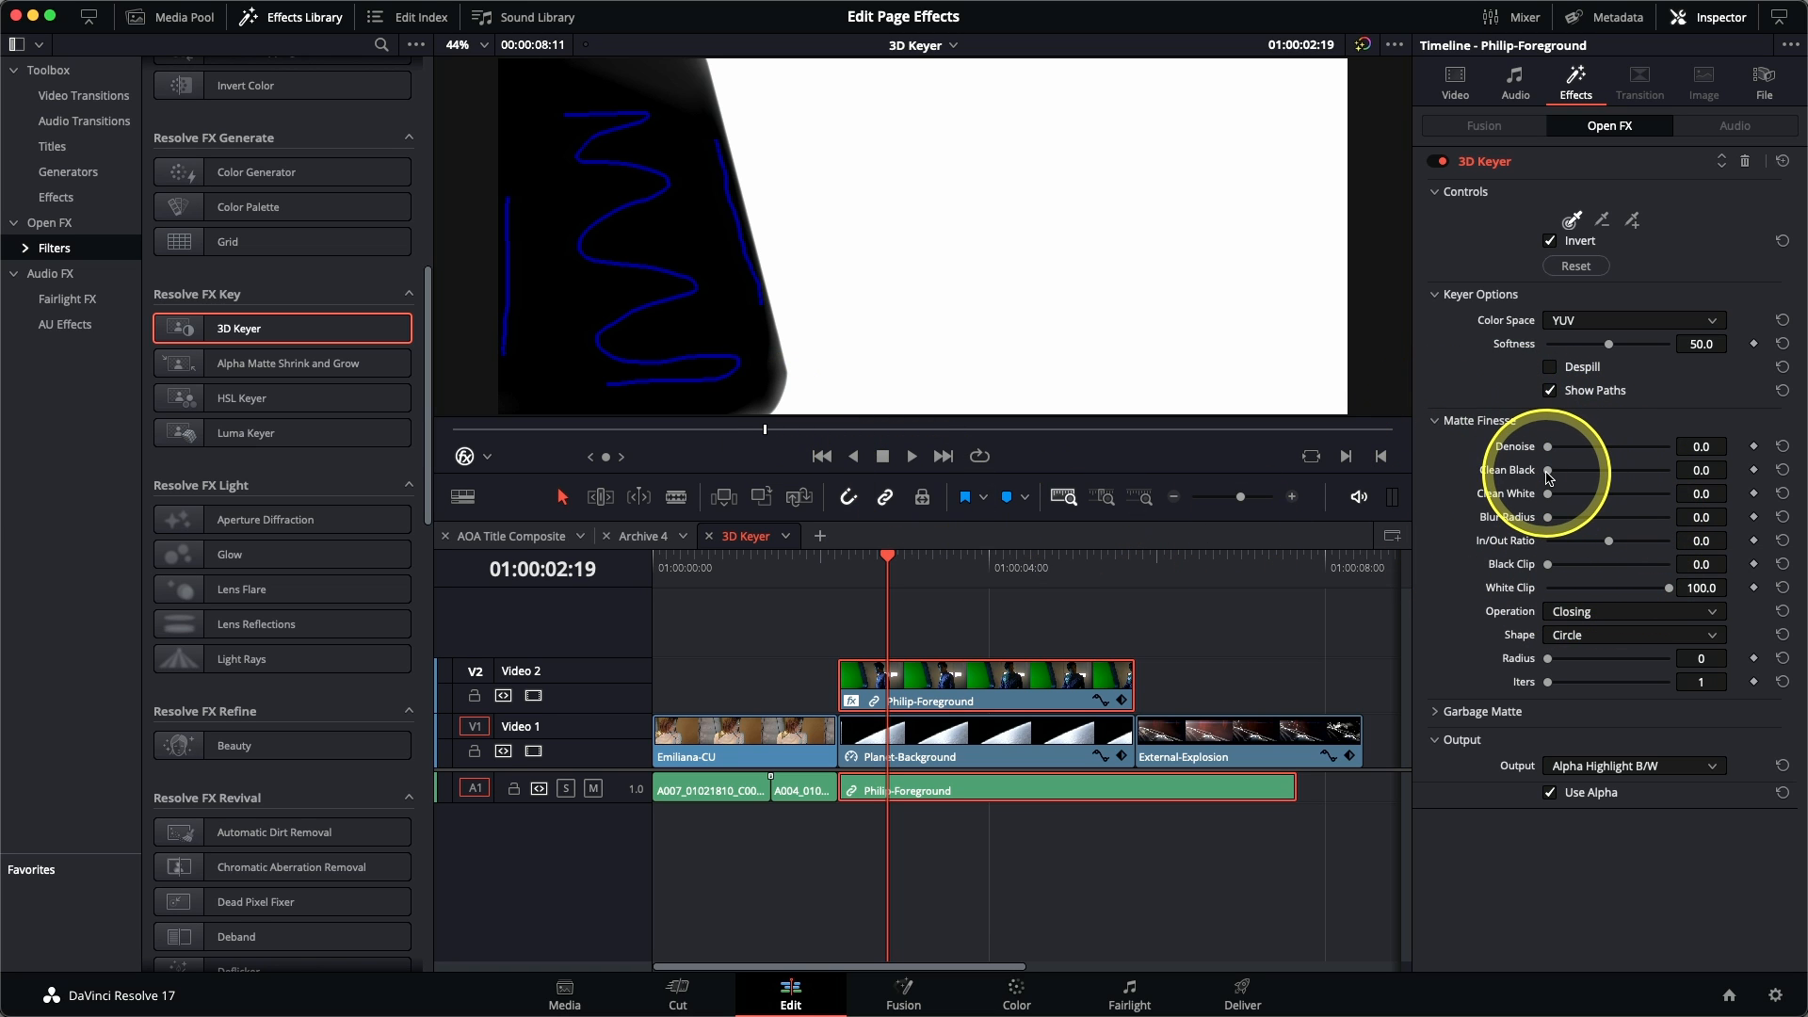
left_click_drag(1550, 476, 1555, 478)
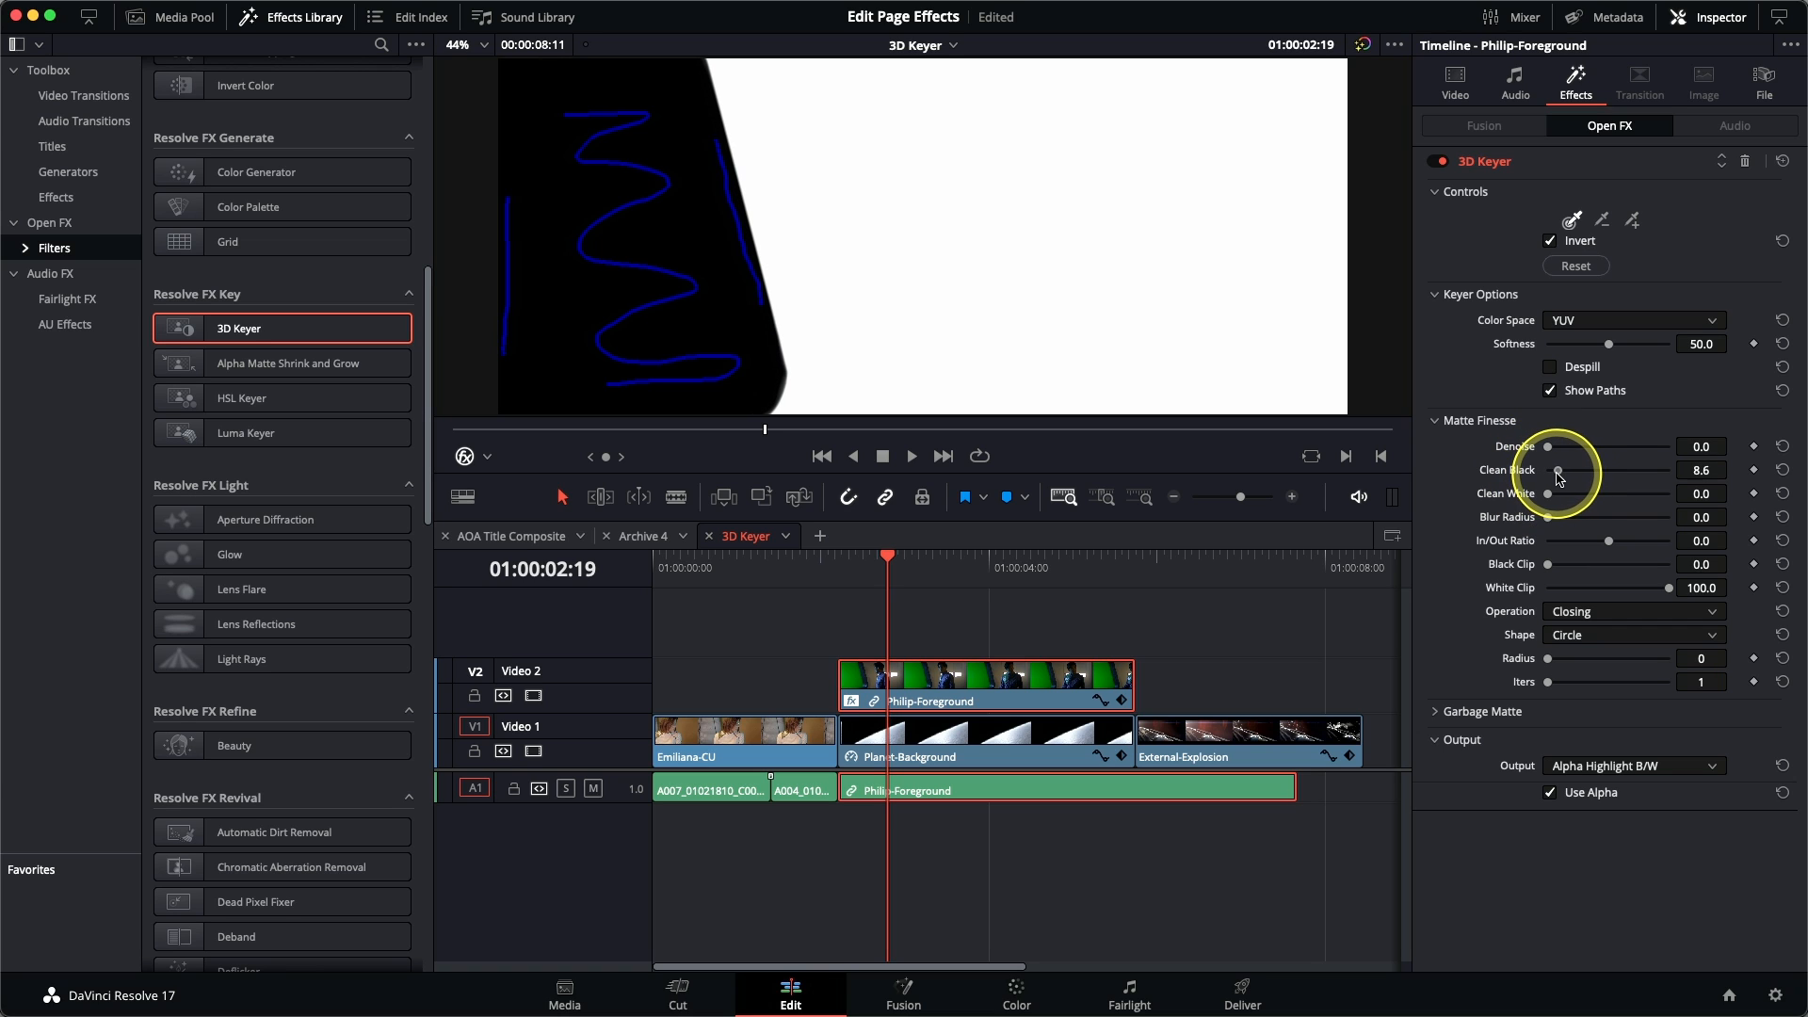
left_click_drag(1548, 497, 1559, 472)
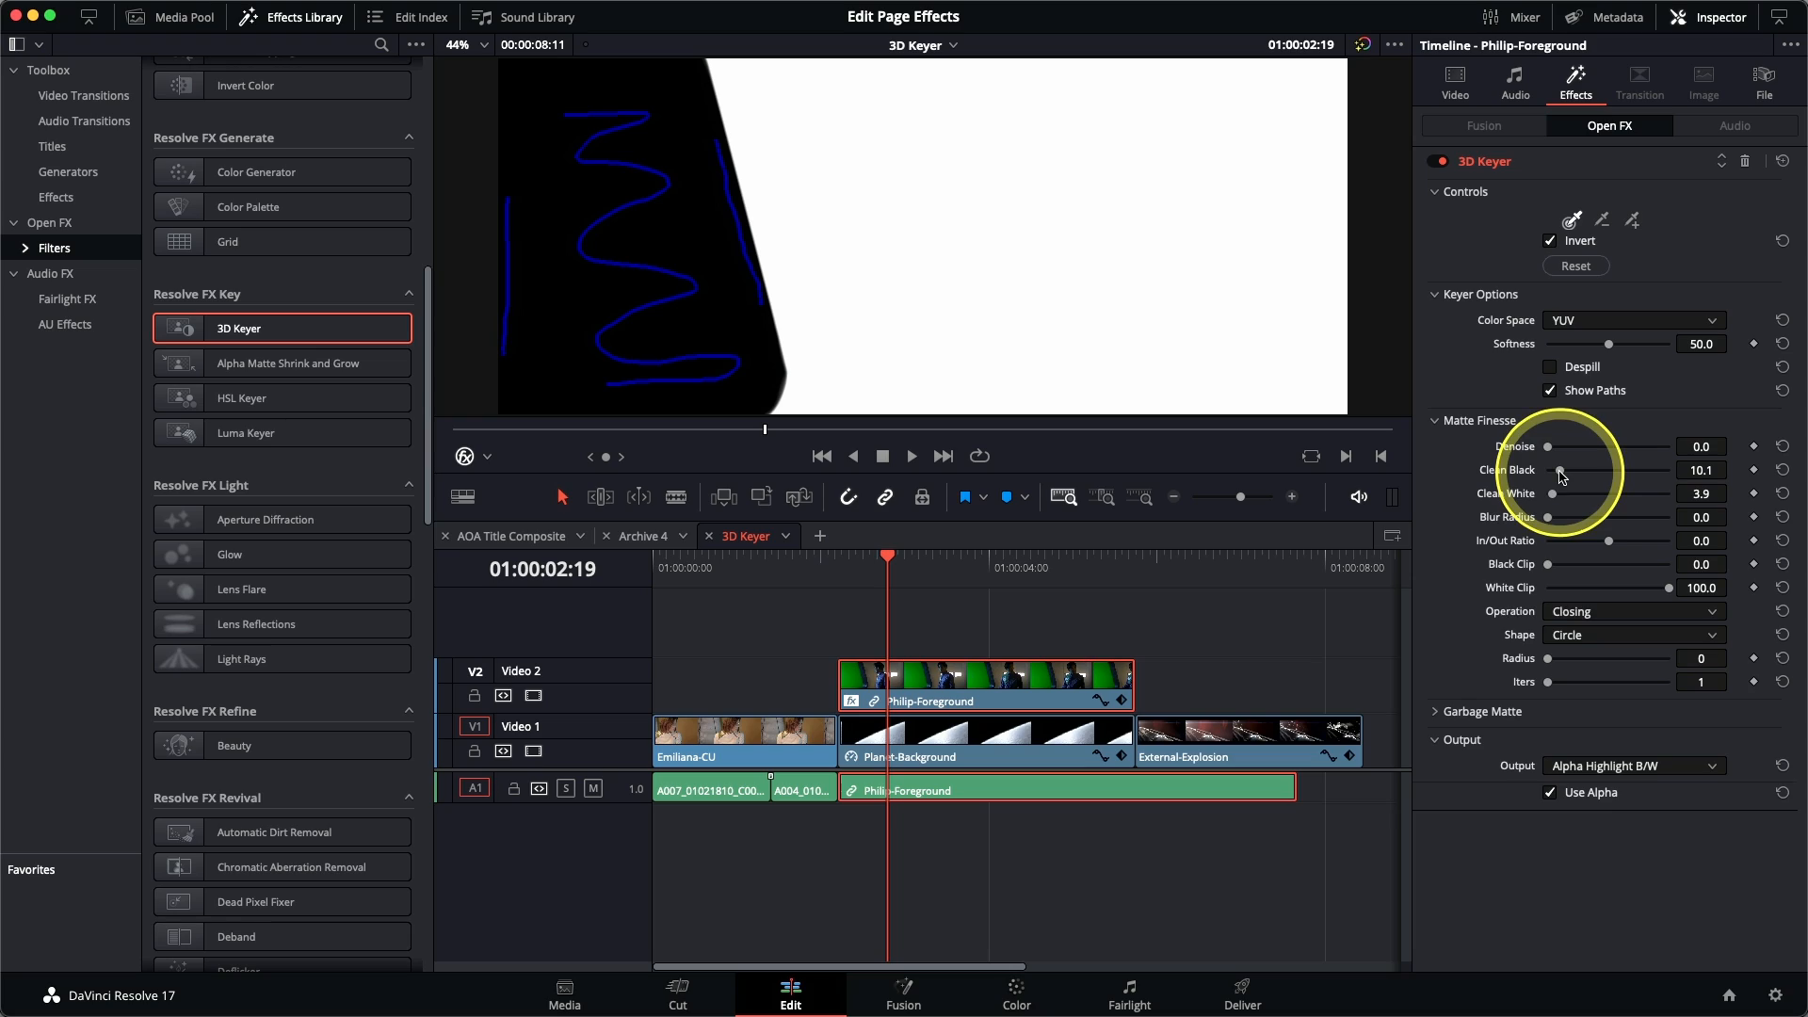
Step: Set the 3D Keyer's output to Final Composite and turn off the Open FX overlay in the viewer
left_click(1595, 773)
left_click(1597, 833)
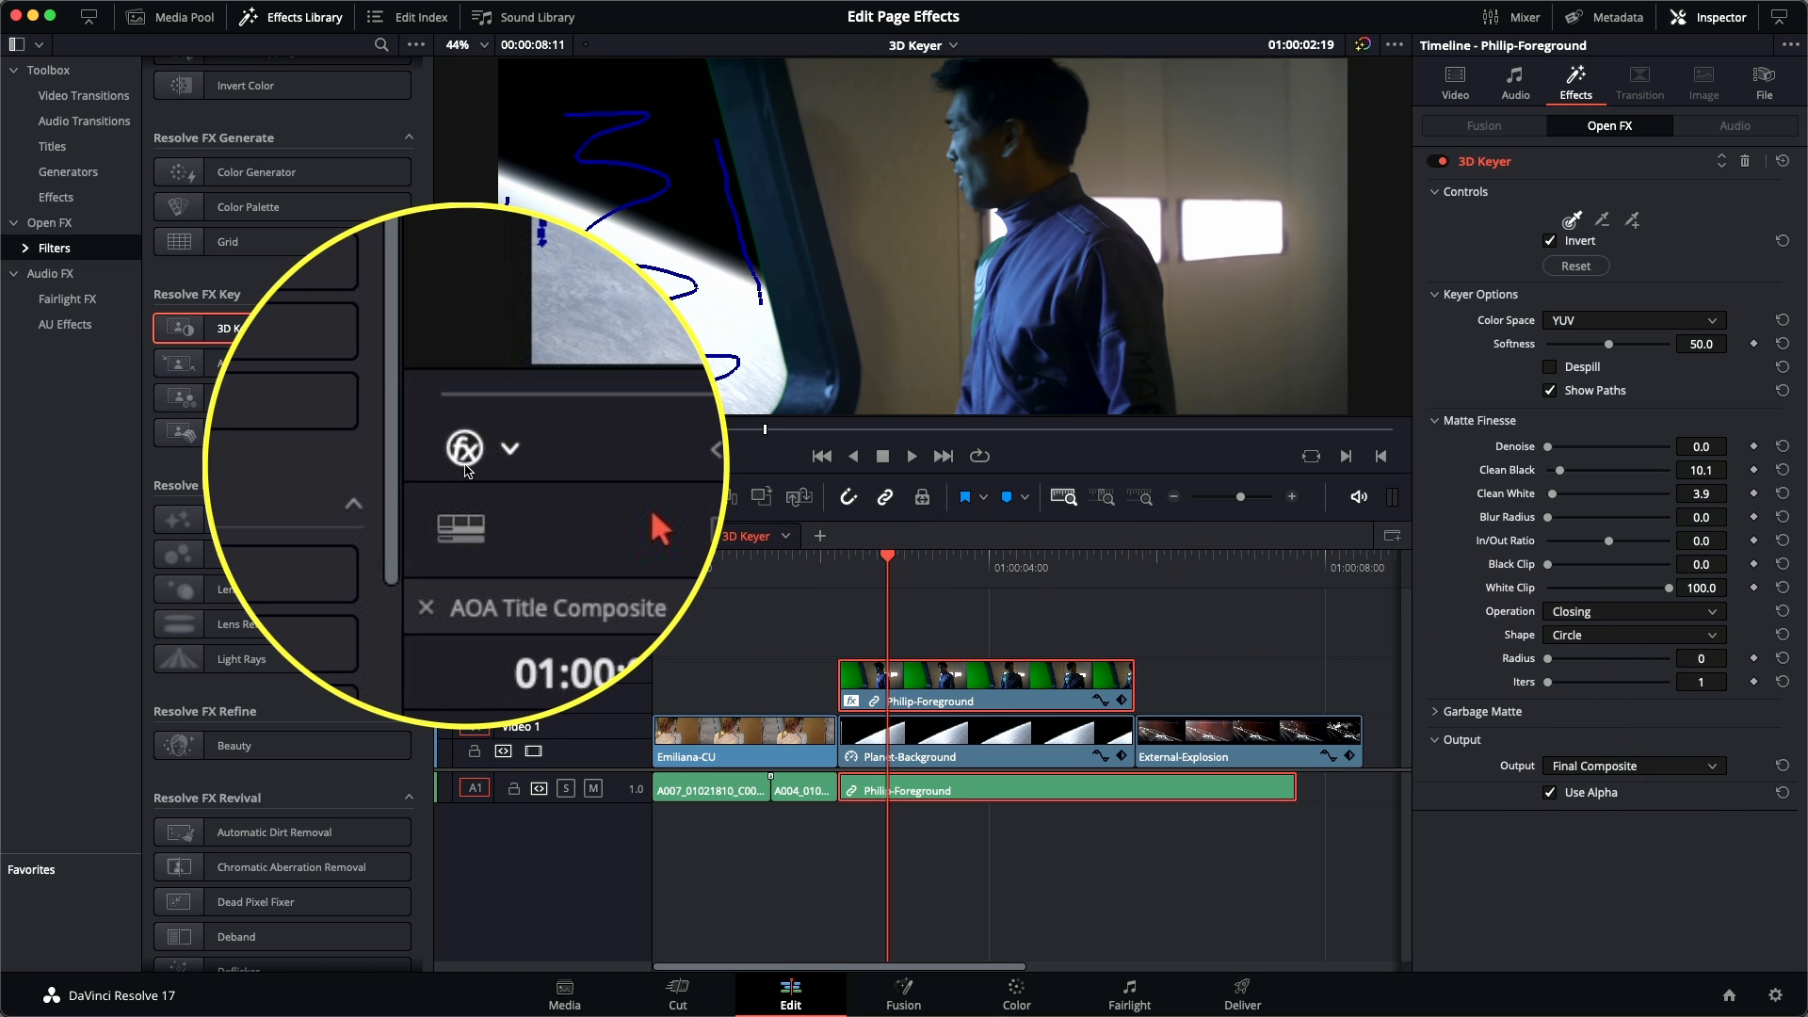
left_click(465, 457)
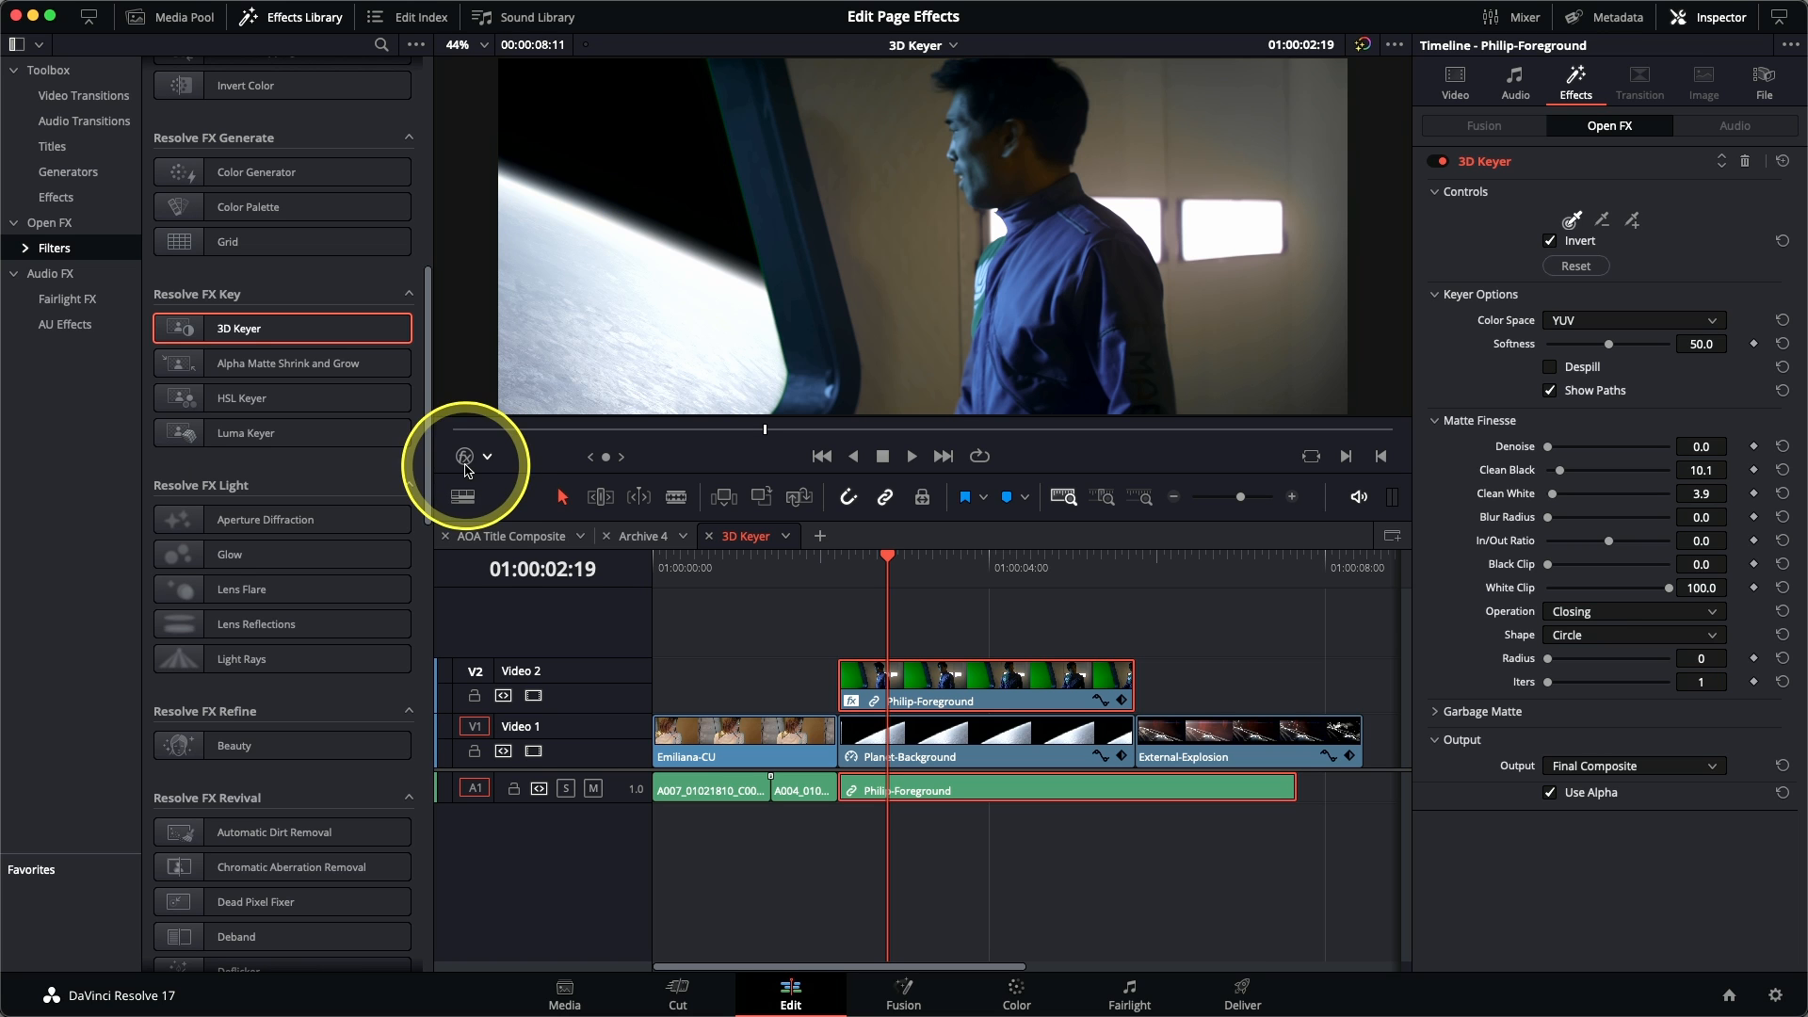
Step: Enable Despill on the 3D Keyer at about 01:00:03:22 and scrub on to 01:00:05:08 to check the keyed shot
left_click_drag(860, 565, 987, 603)
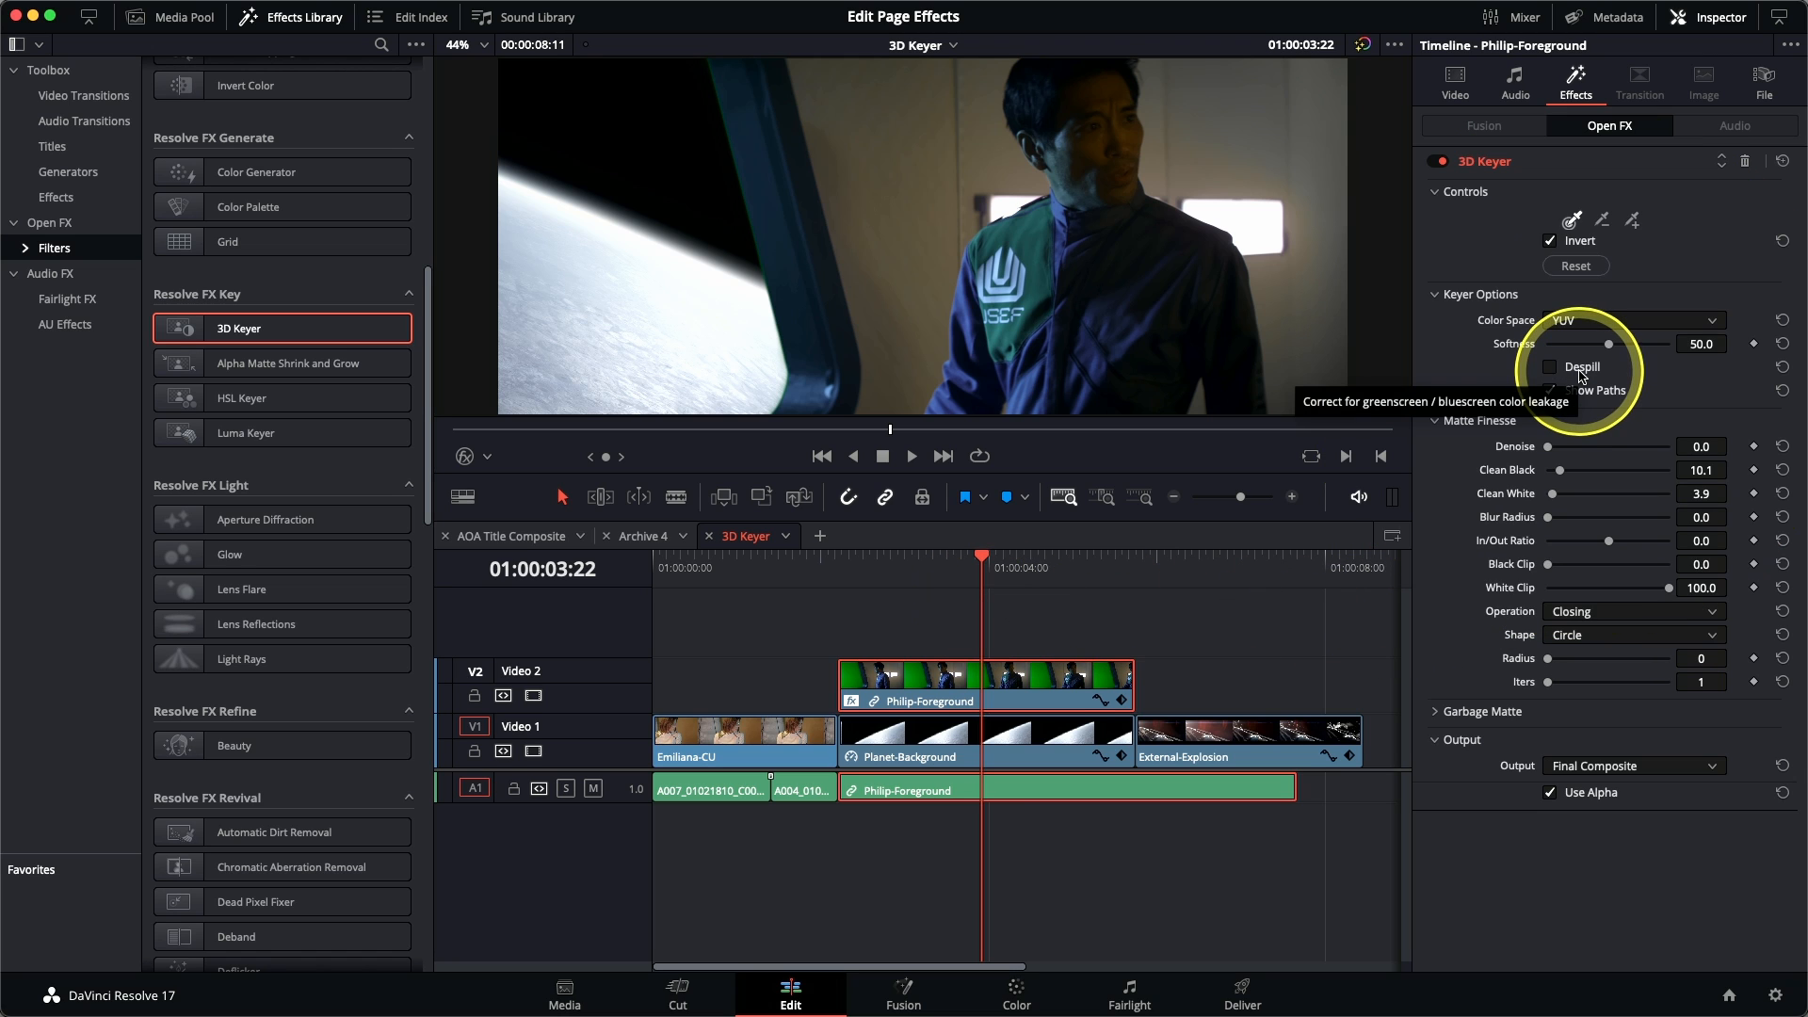
left_click(1583, 376)
left_click_drag(981, 580, 1102, 588)
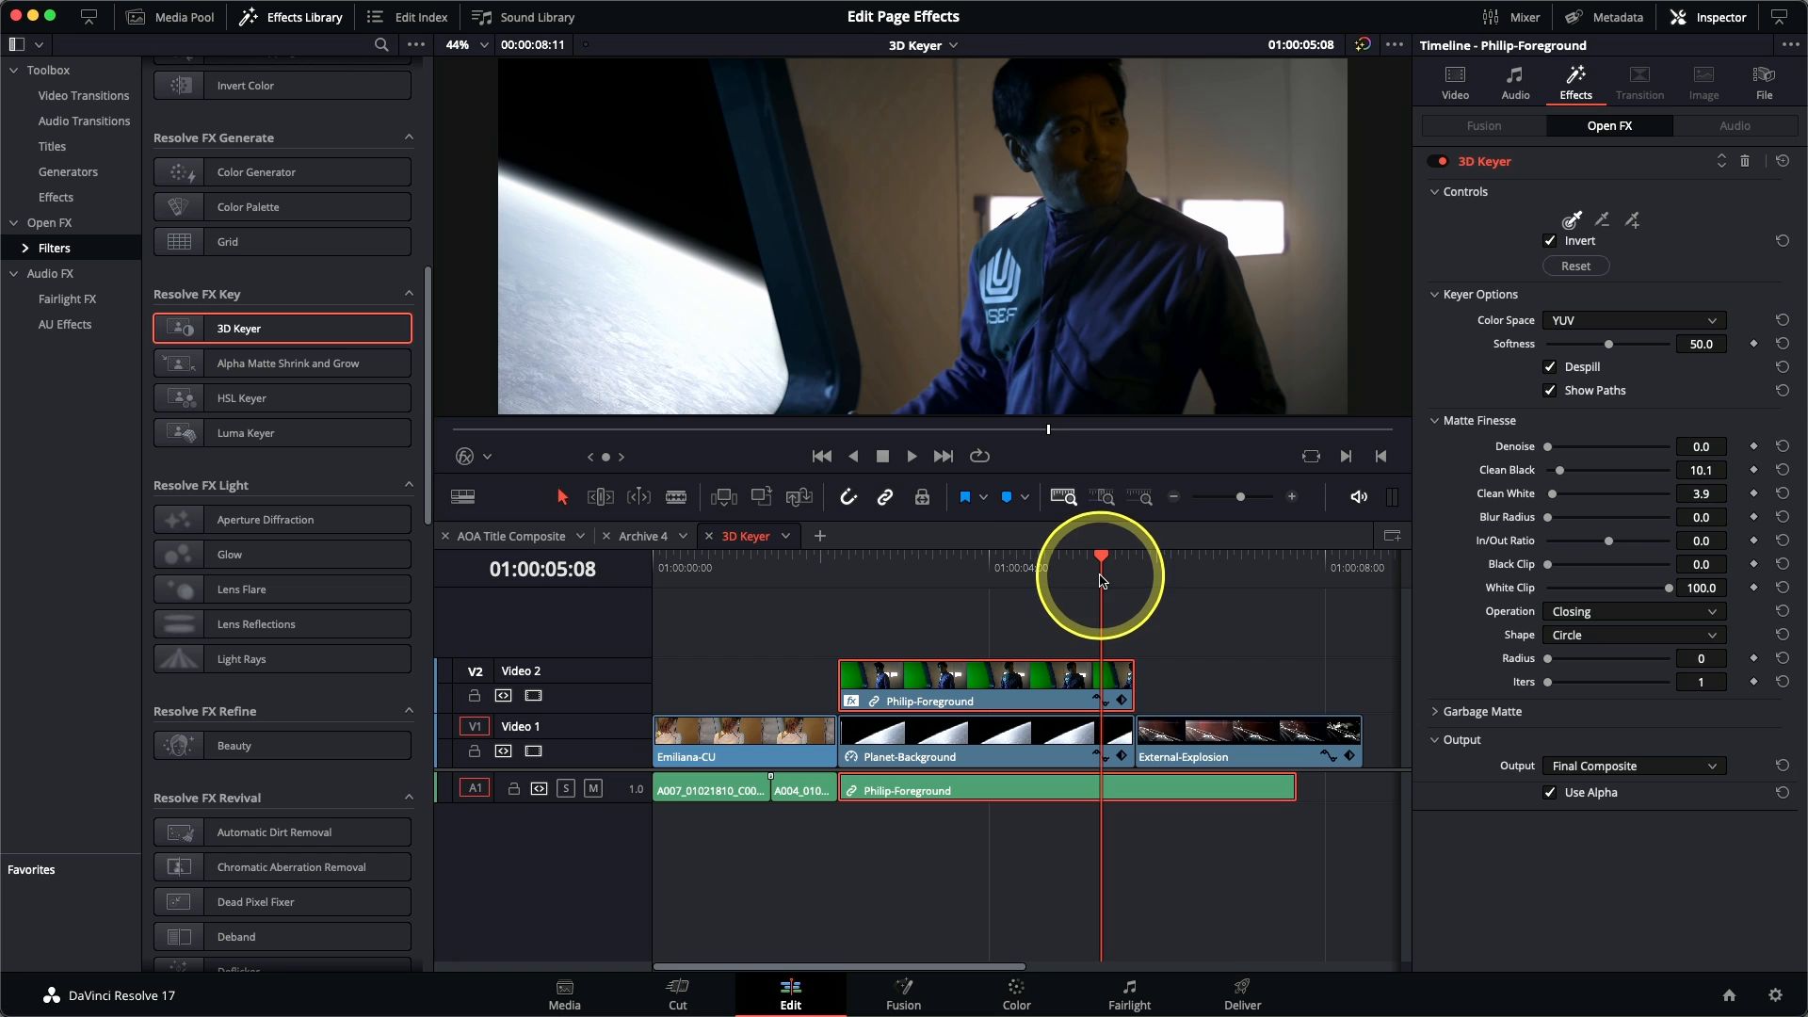
Step: Open the Transform timeline with the playhead at its start
left_click(921, 46)
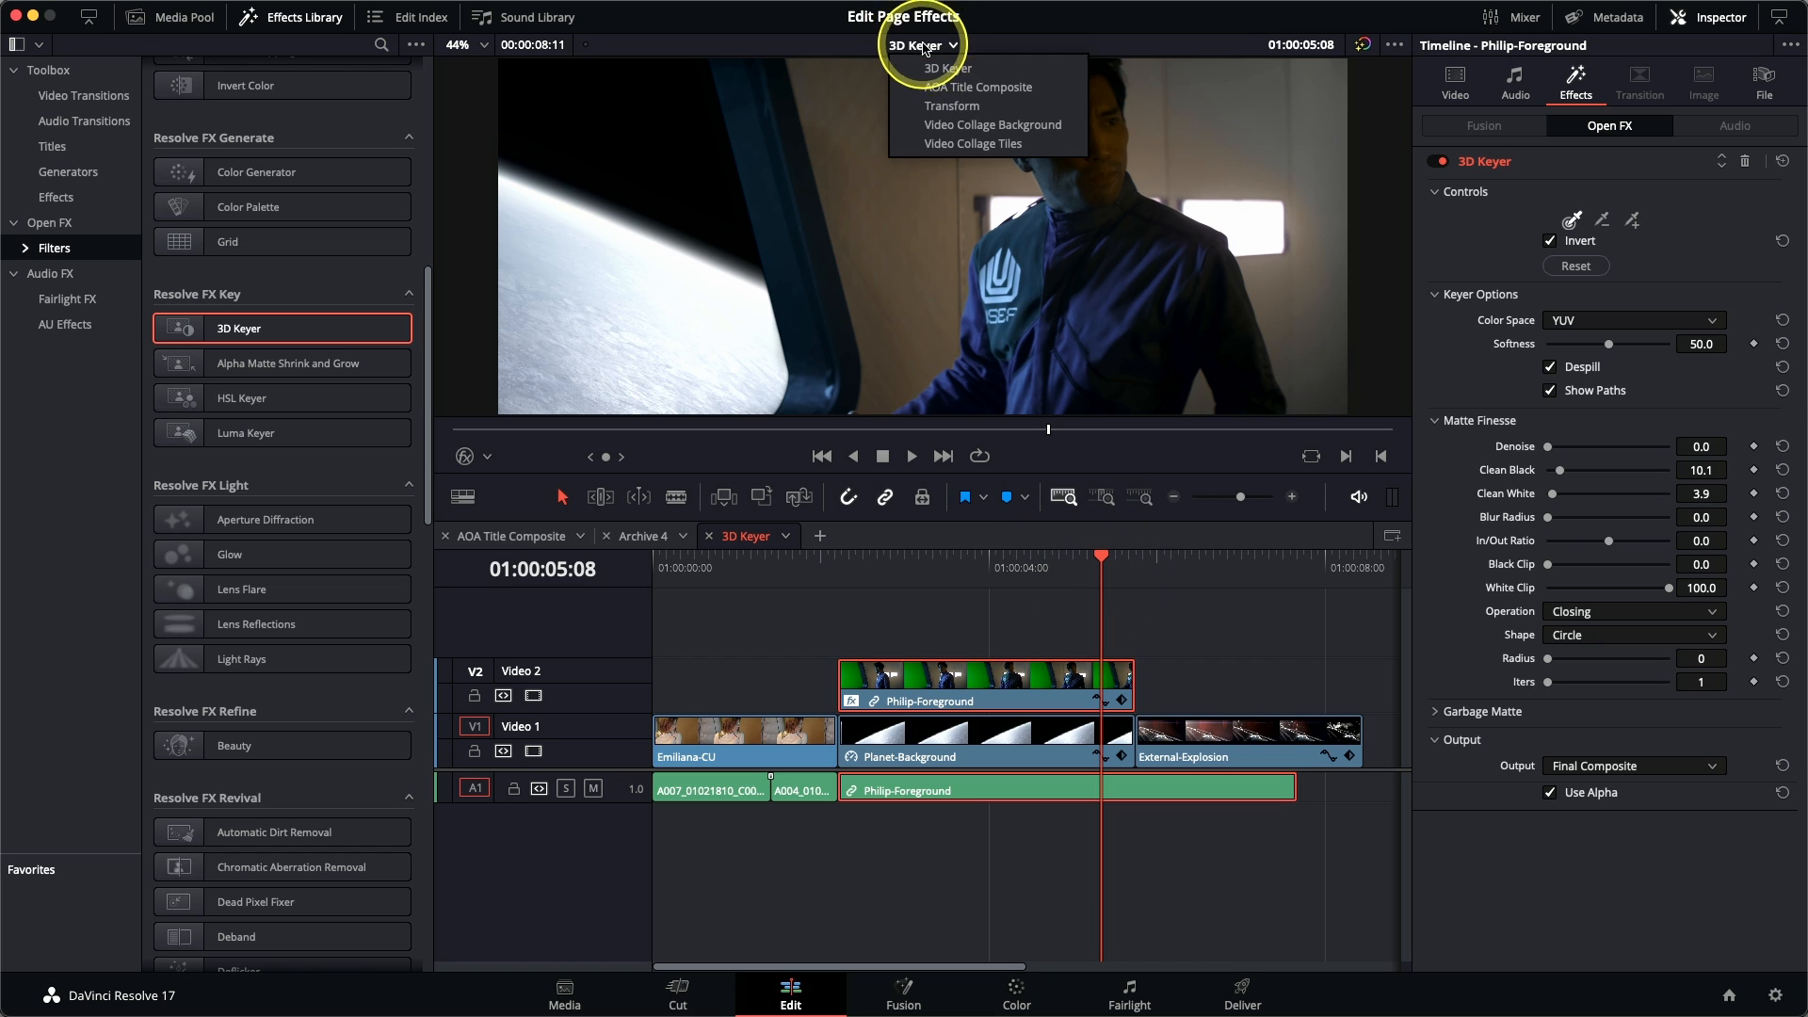
left_click(971, 106)
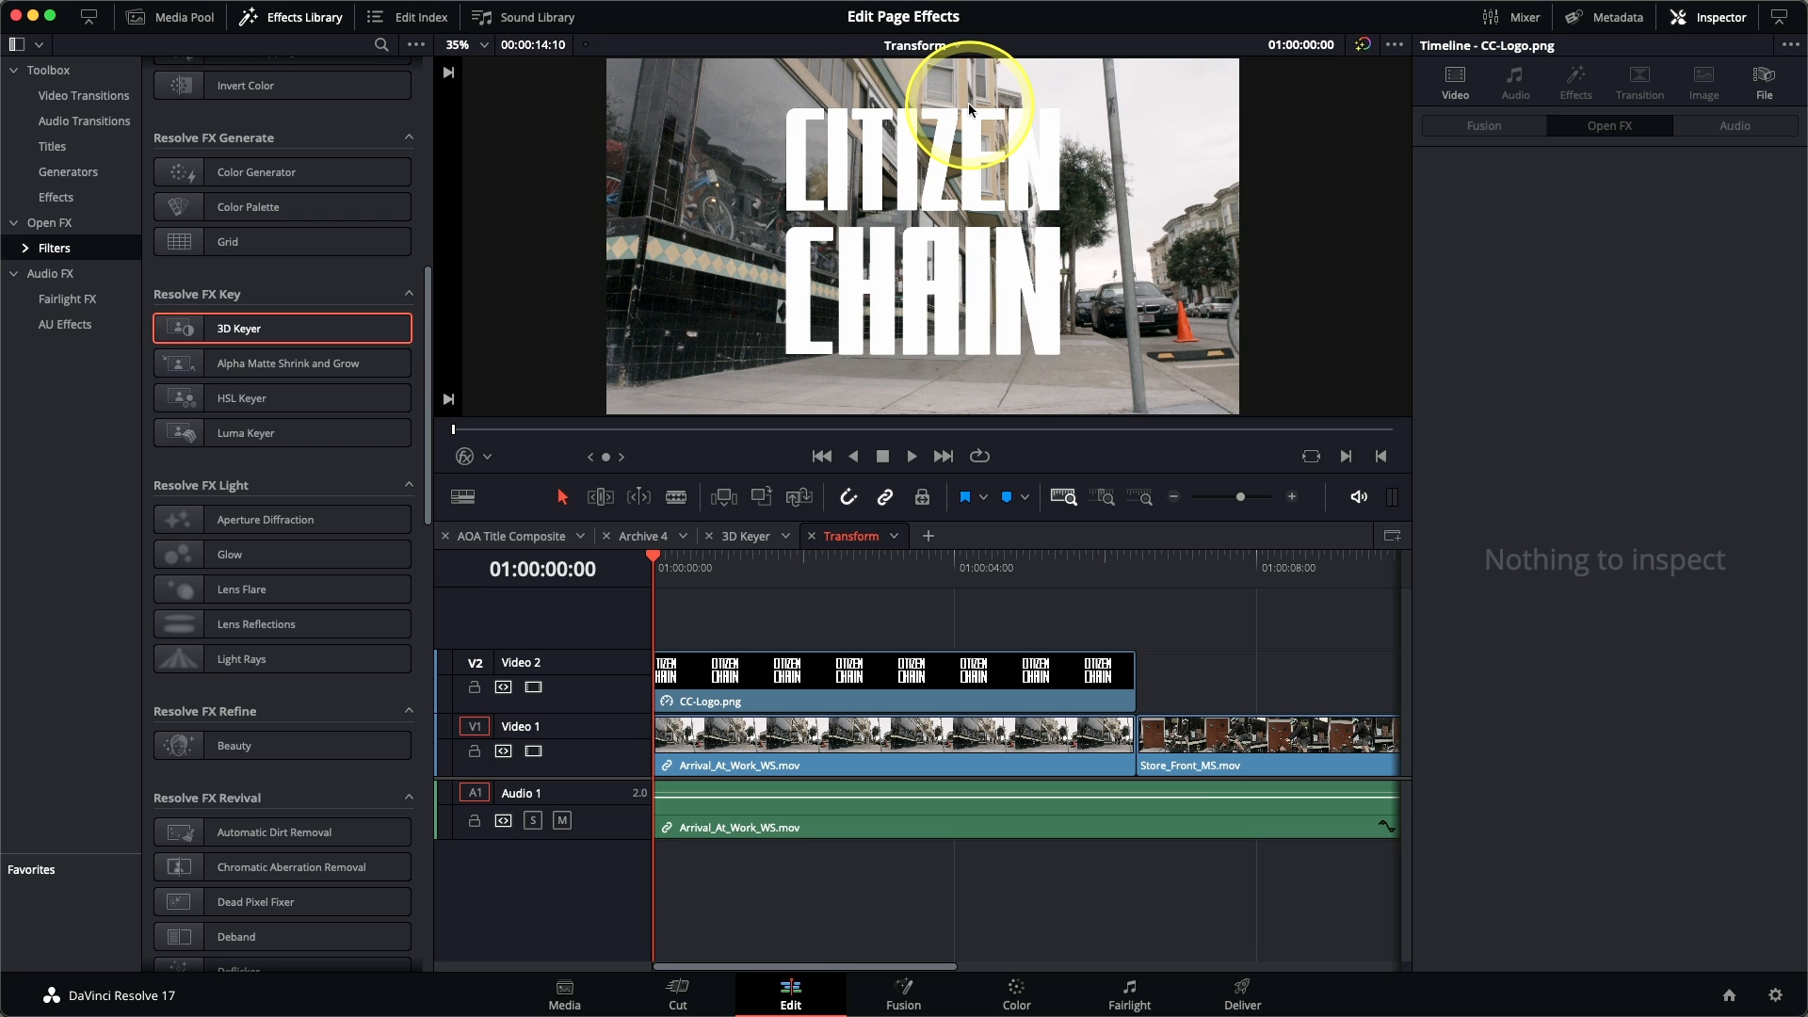
left_click(682, 580)
mouse_move(682, 580)
left_mouse_down()
mouse_move(1069, 597)
mouse_move(662, 577)
left_mouse_up()
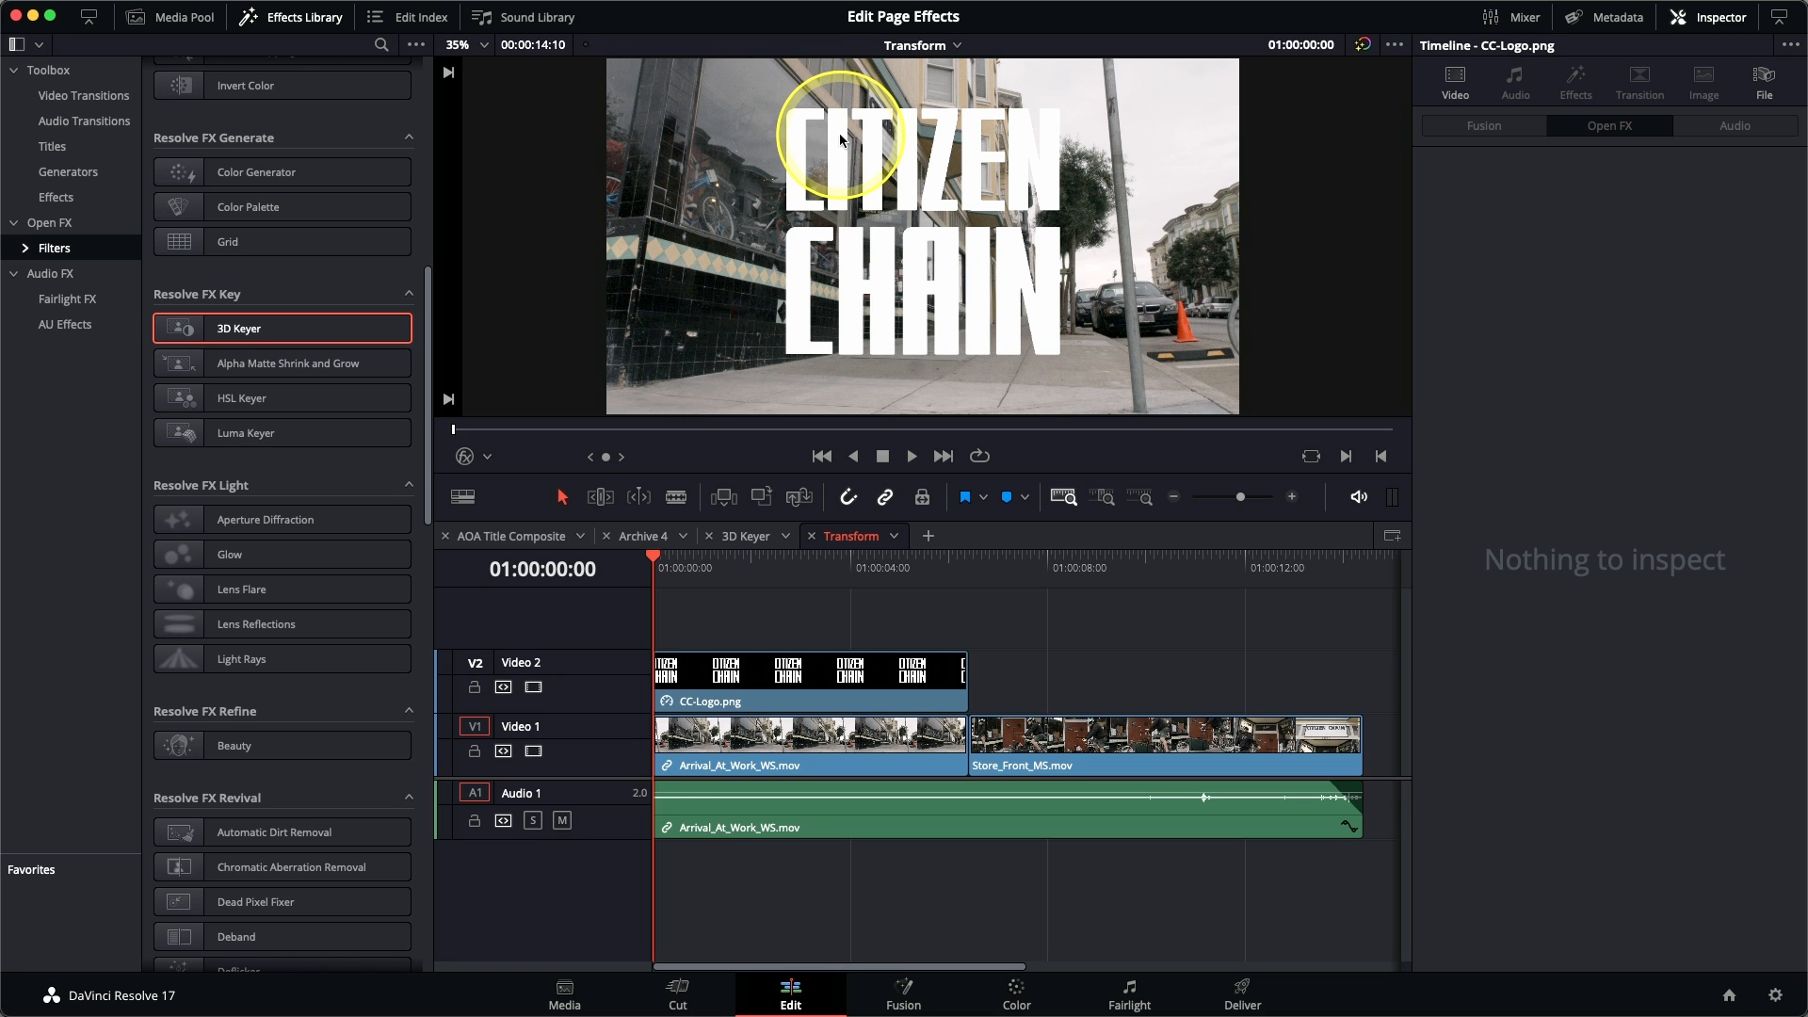
Step: Apply the Transform filter from Resolve FX Transform to the CC-Logo.png clip on Video 2
left_click(784, 692)
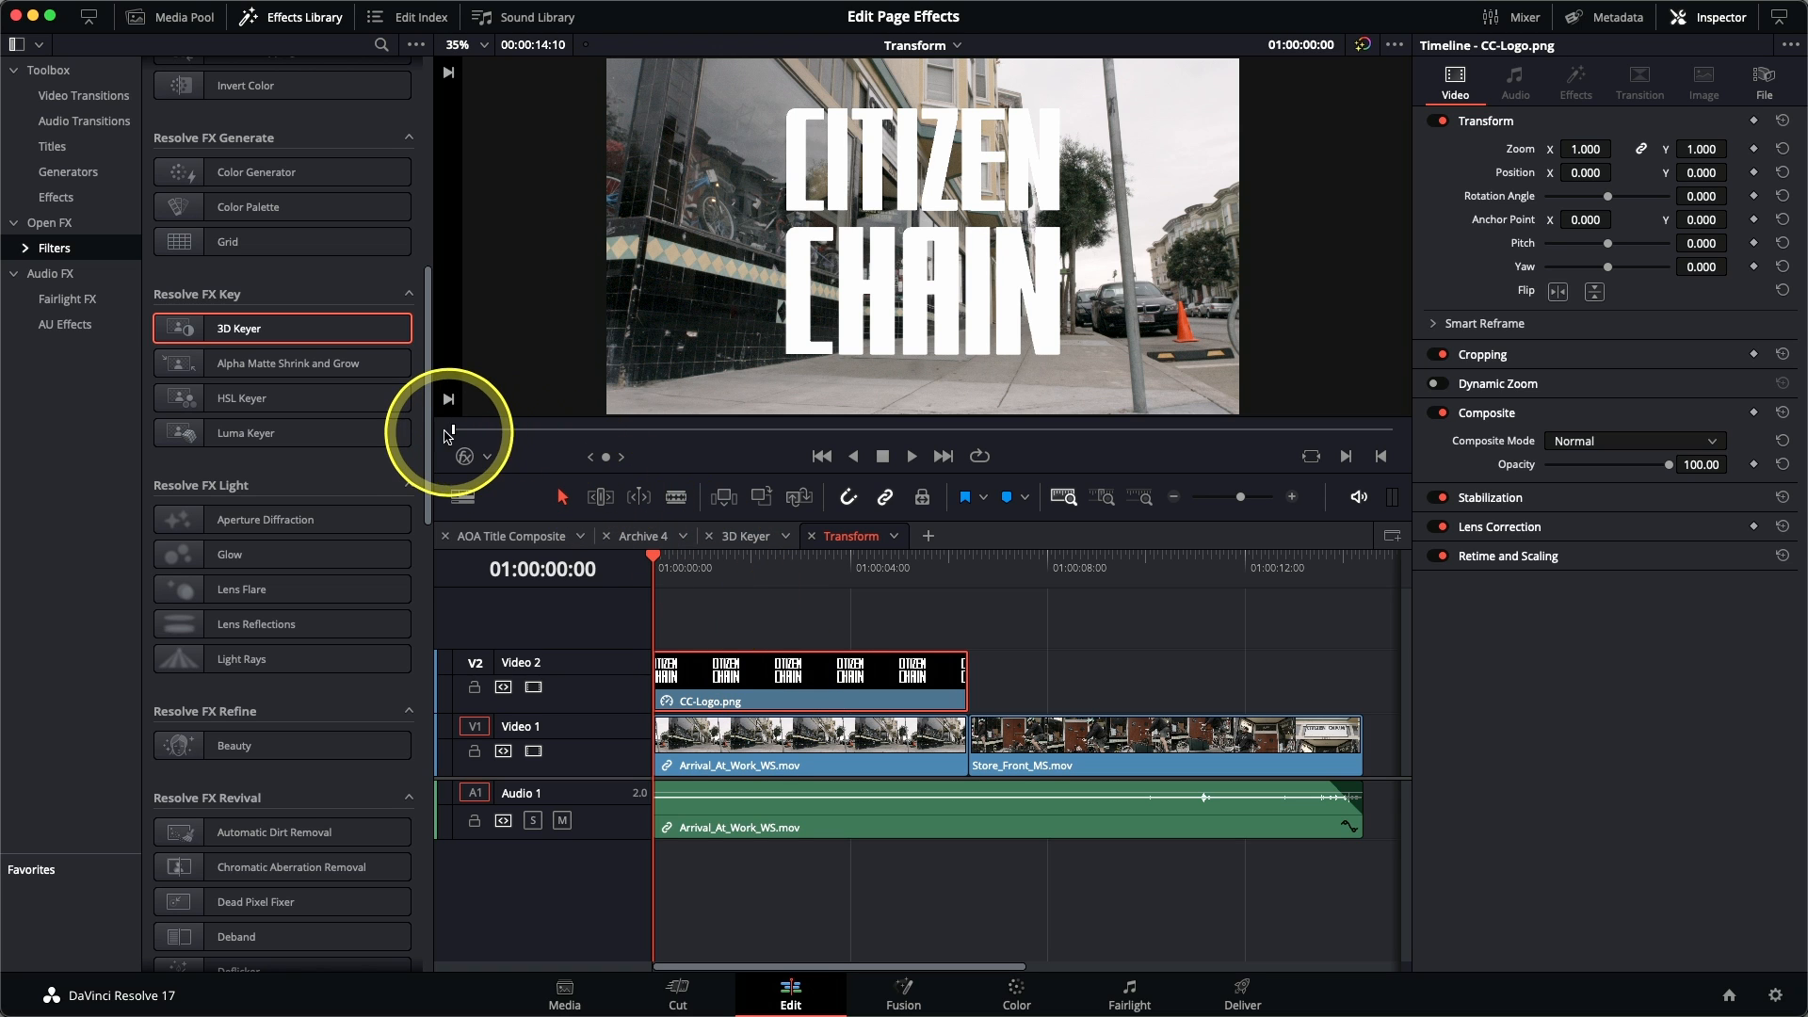
left_click_drag(429, 433, 472, 871)
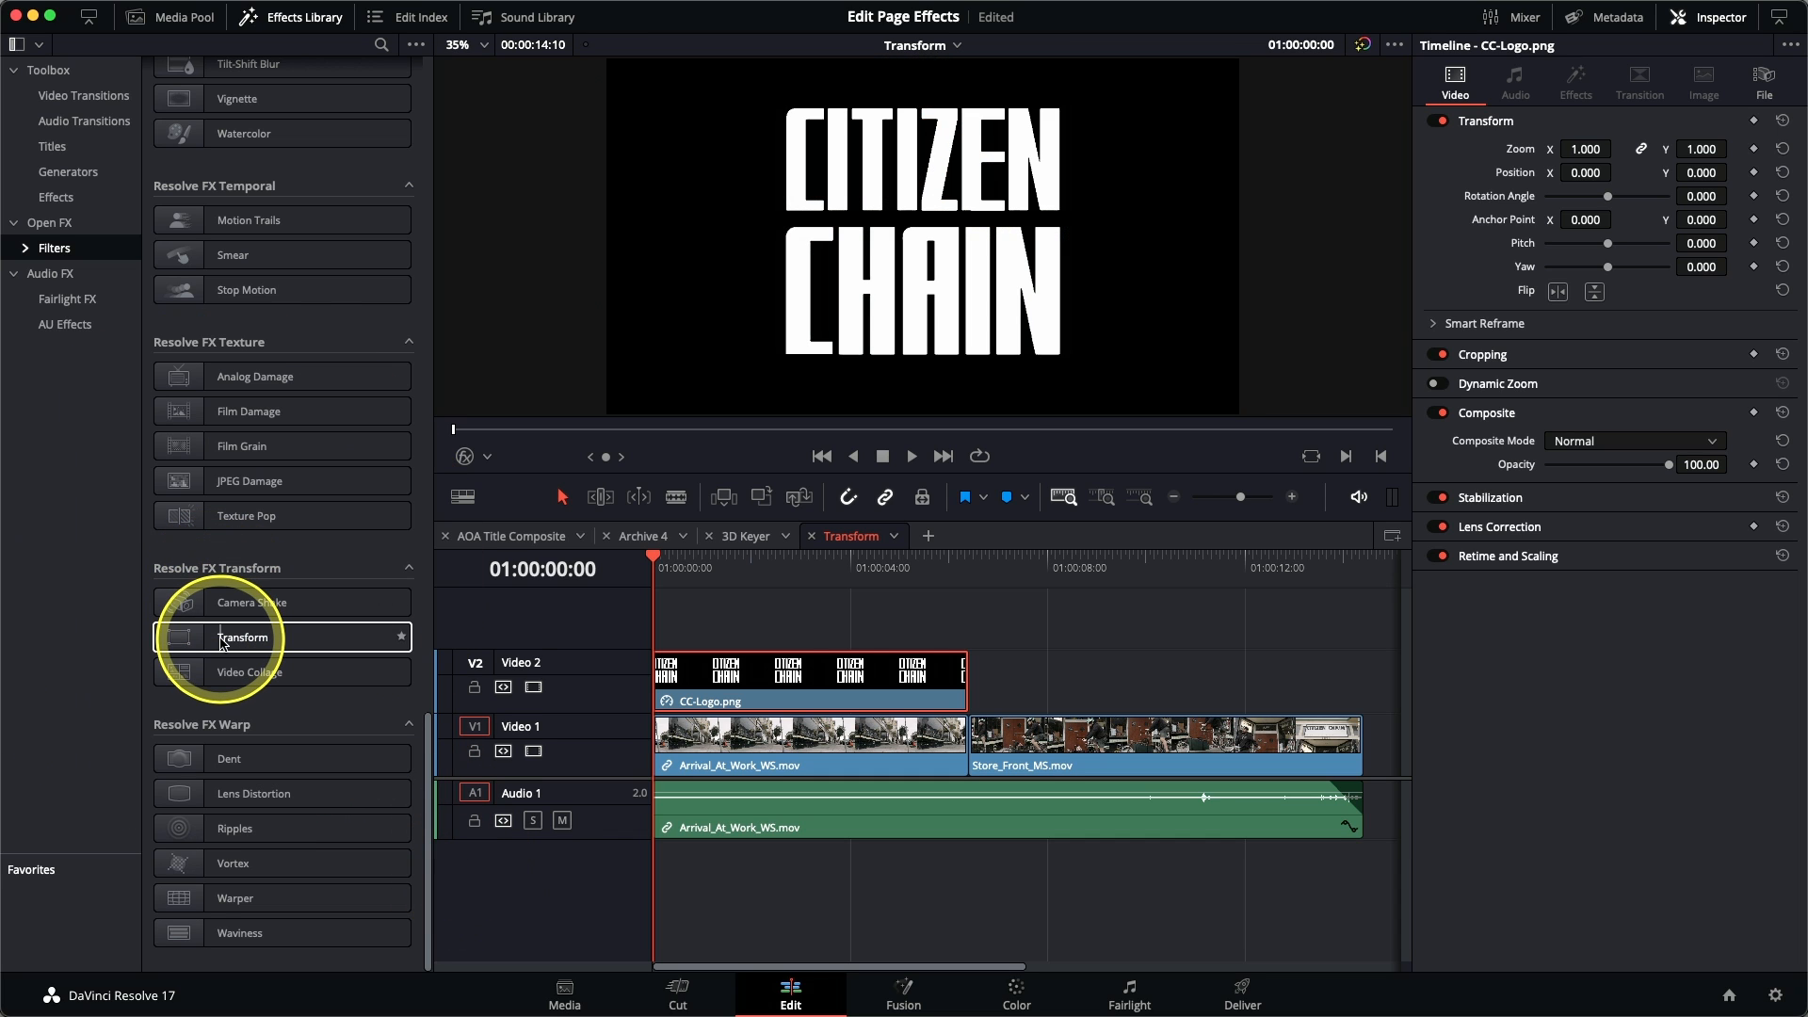
left_click_drag(222, 642, 1009, 669)
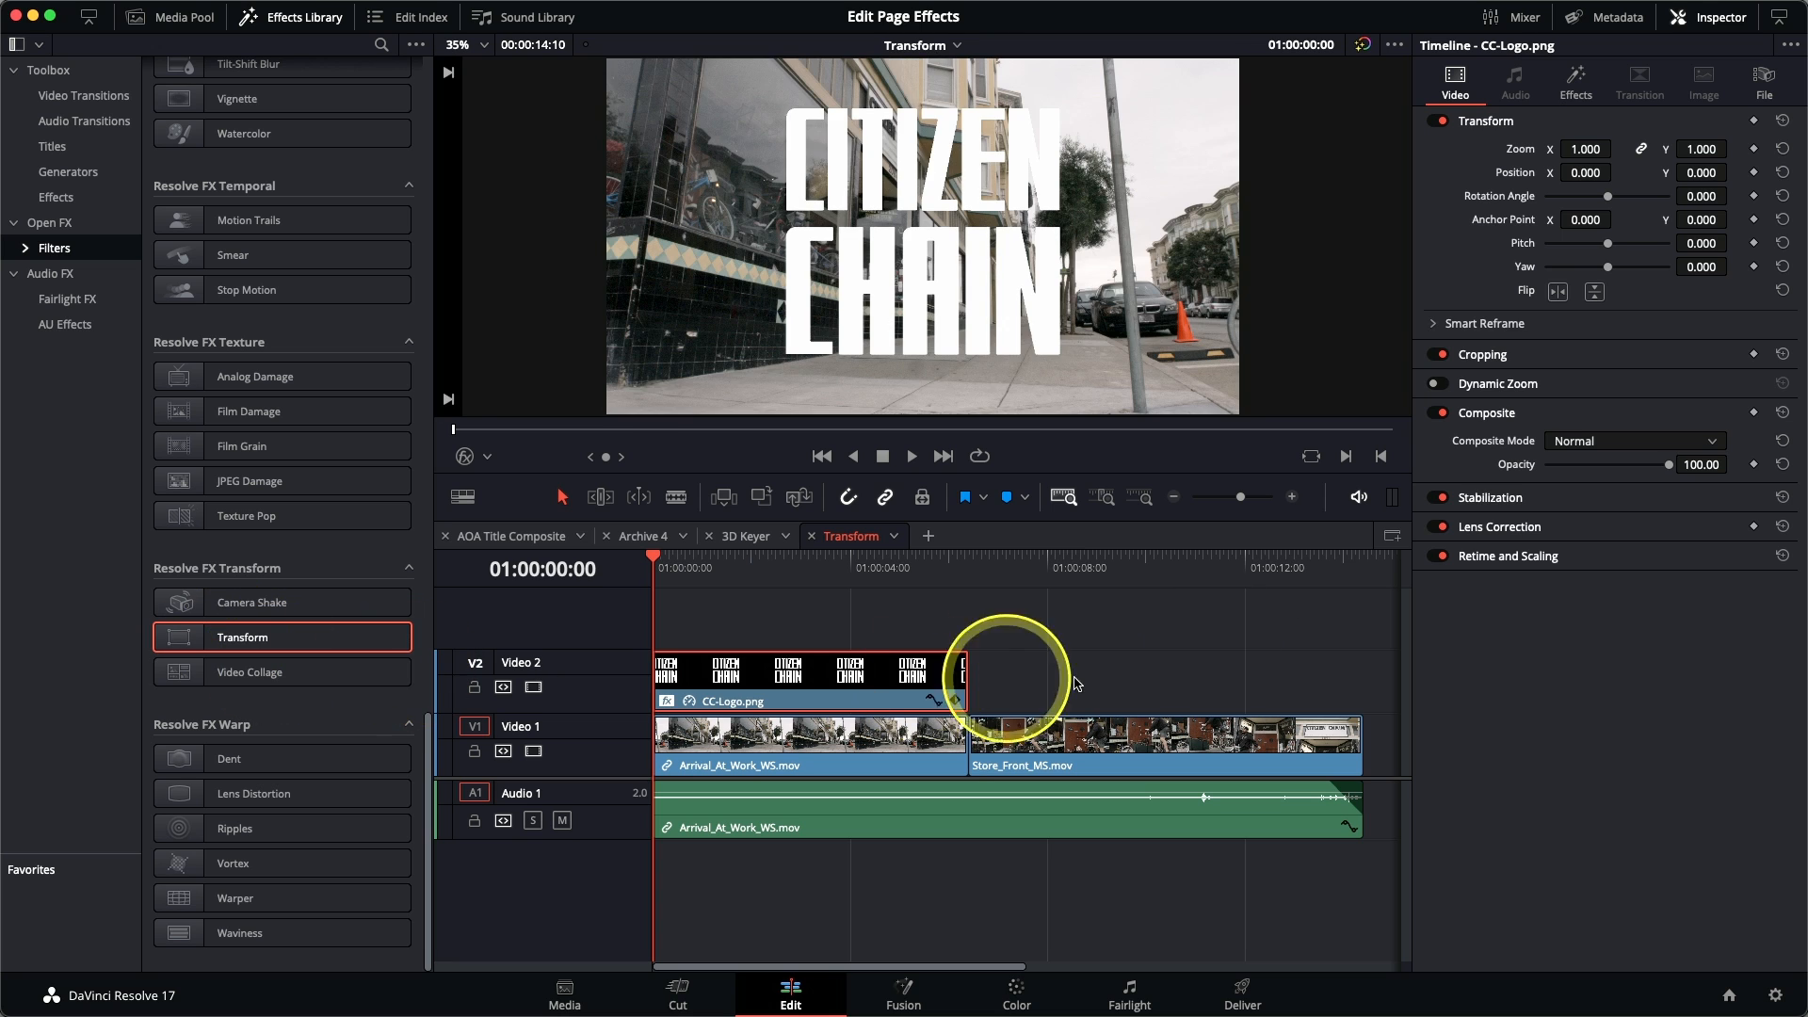
Step: Set the control mode of the logo's Transform effect to Interactive - Canvas
left_click(1575, 94)
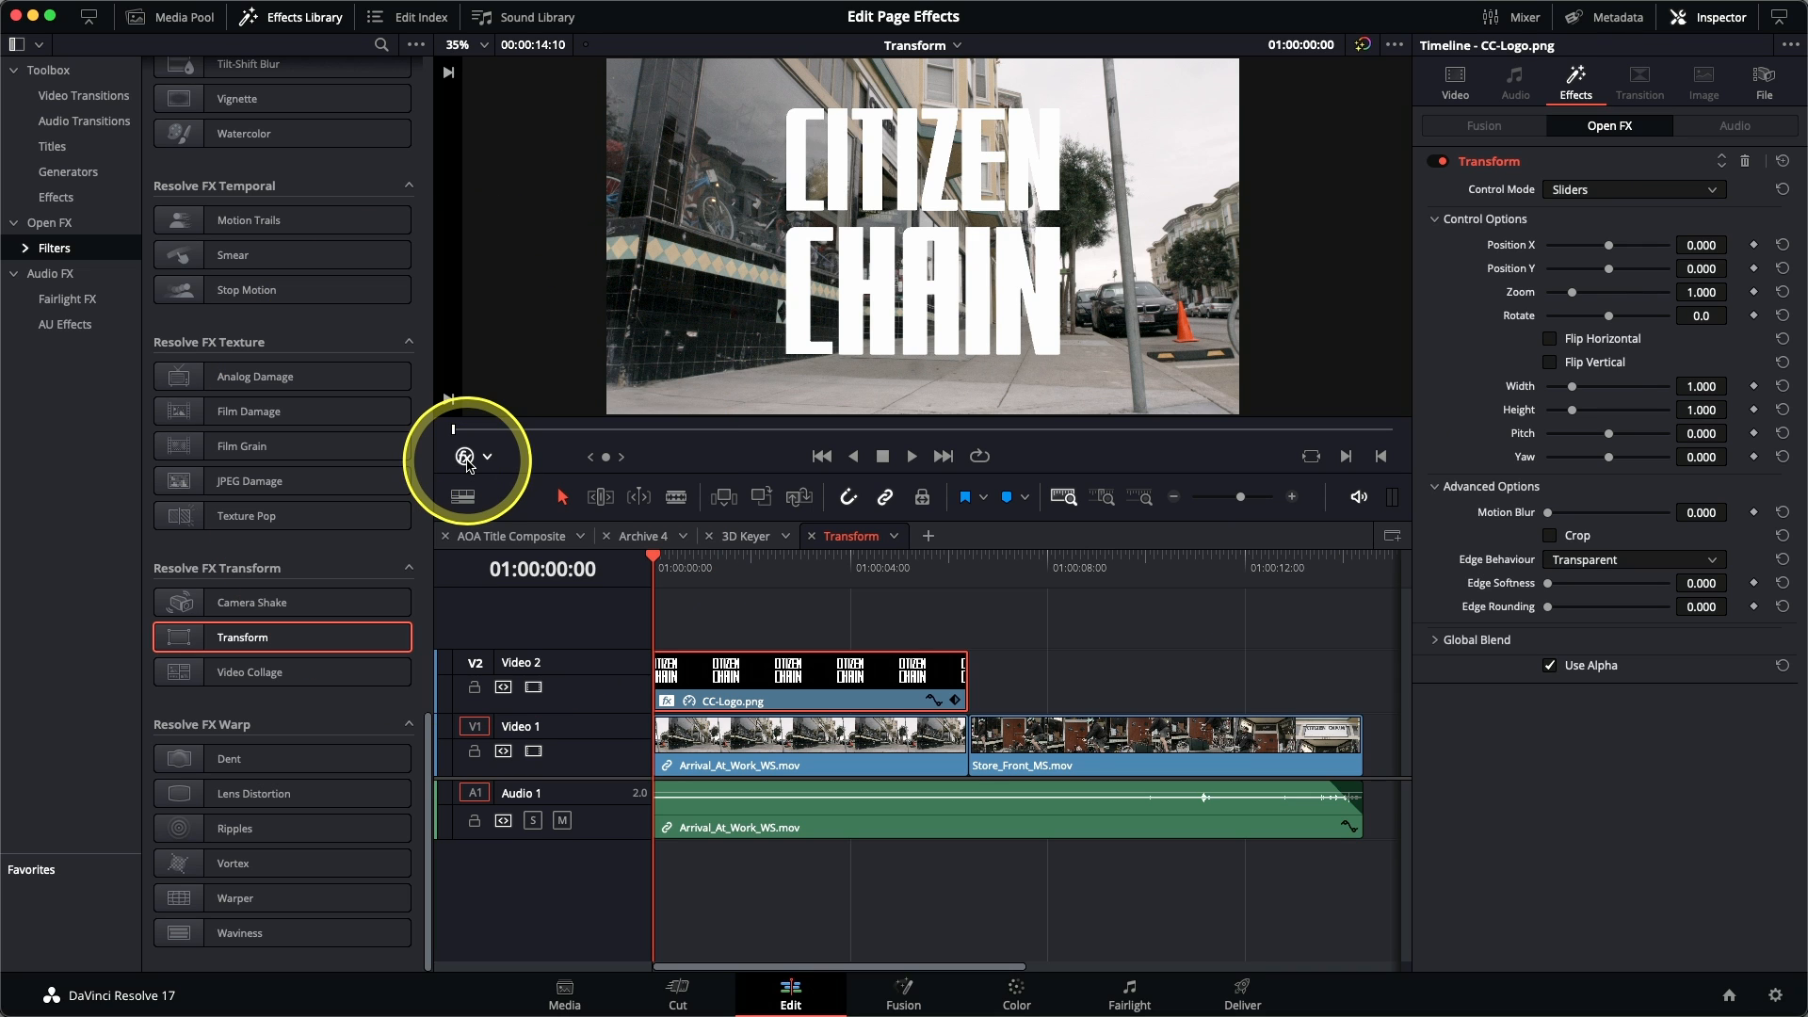
left_click(1601, 192)
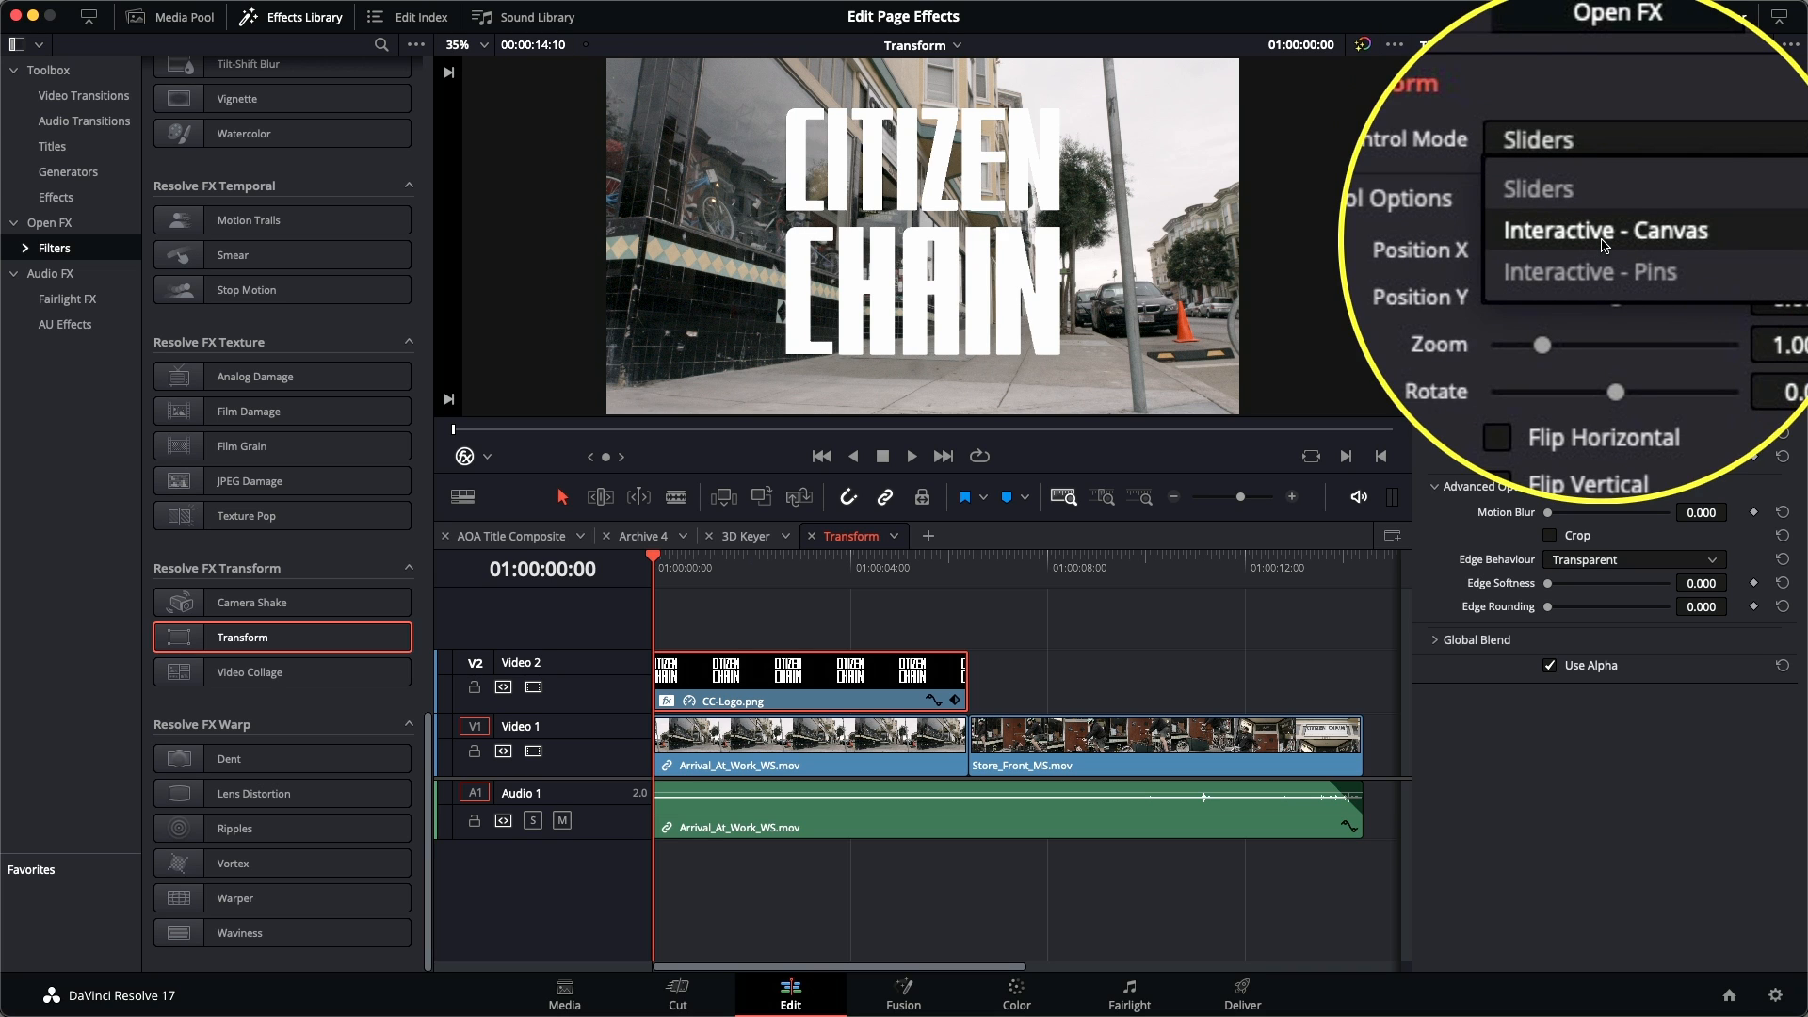
left_click(1605, 233)
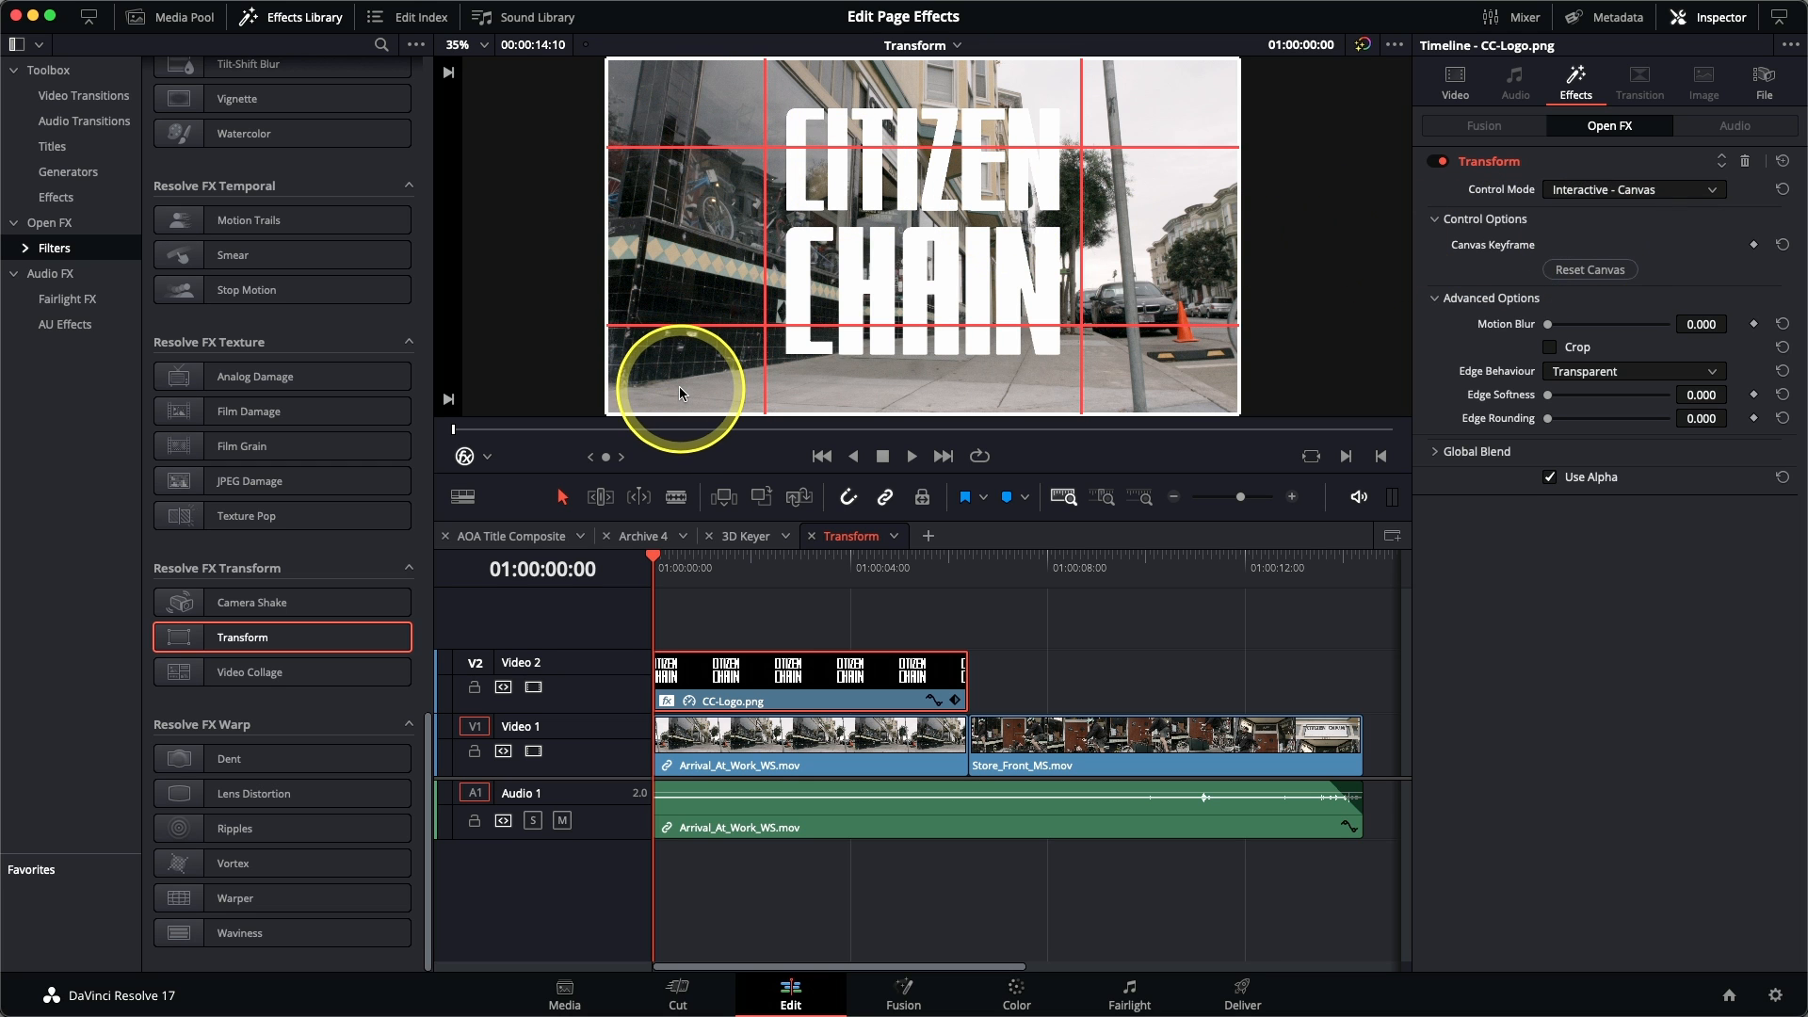
Step: Pin the corners of the Citizen Chain logo's transform canvas to the corners of the large storefront window
left_click_drag(680, 386, 761, 204)
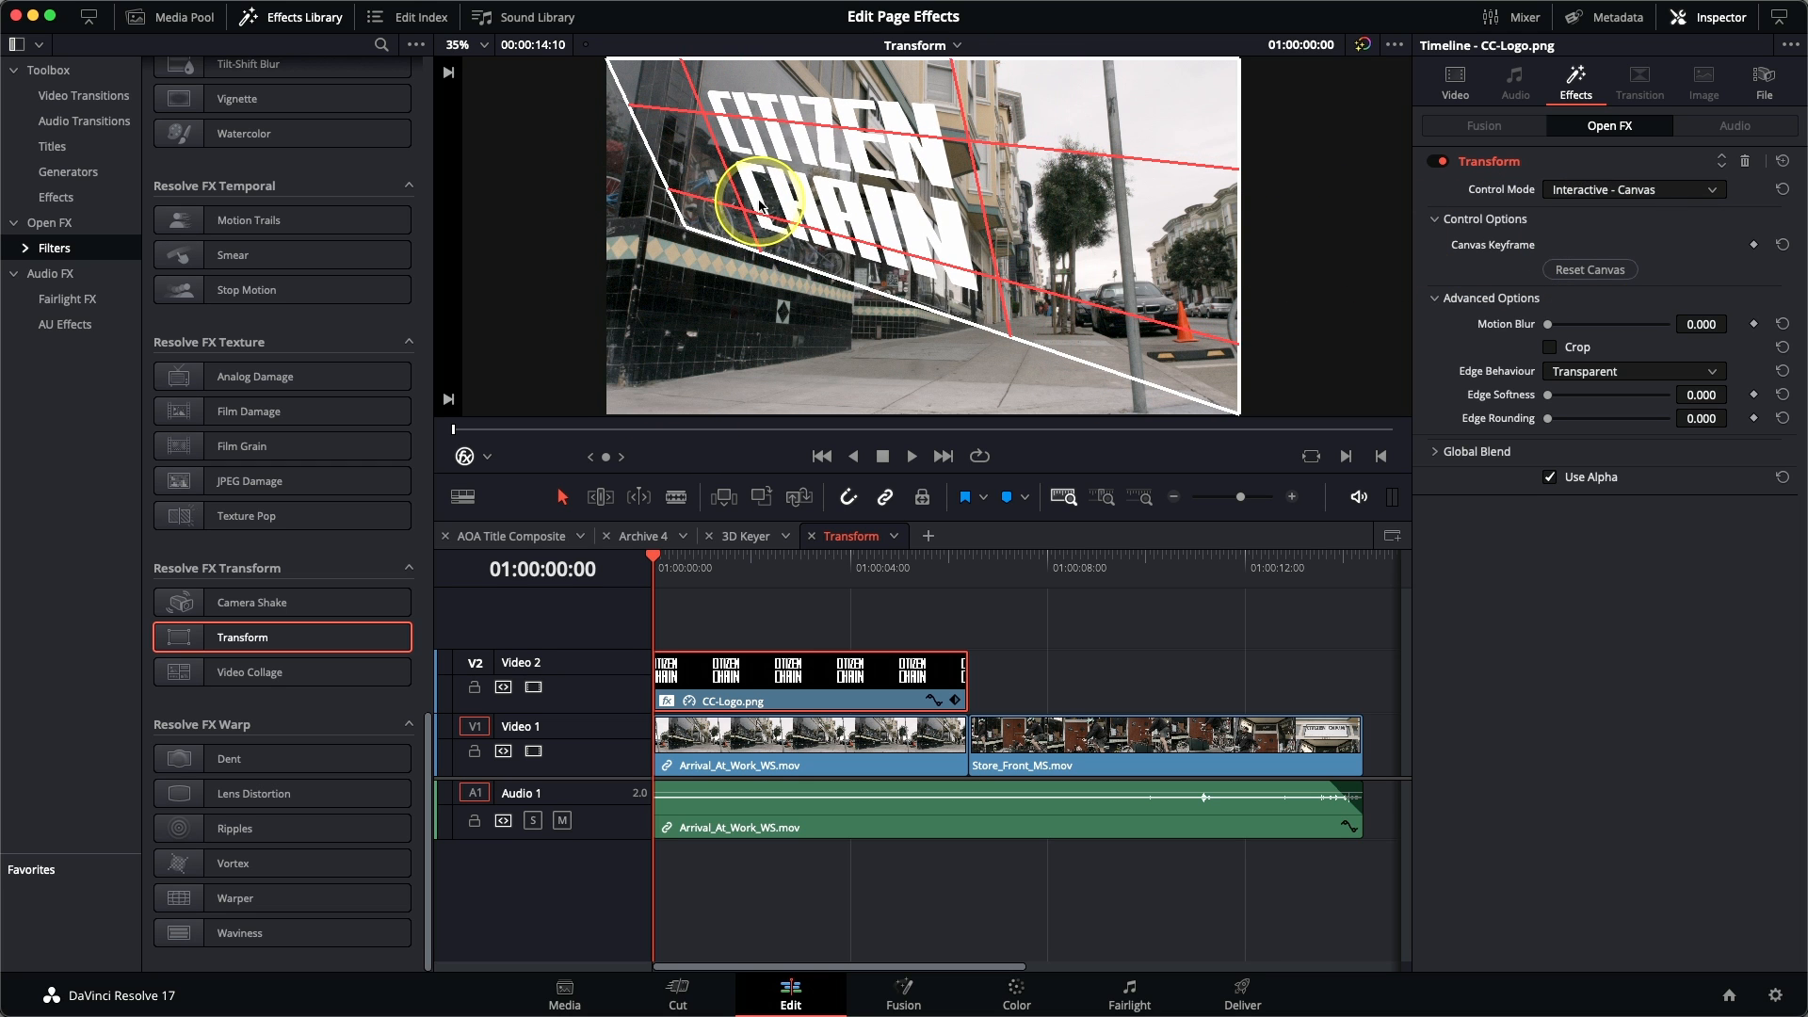
left_click_drag(1238, 411, 816, 237)
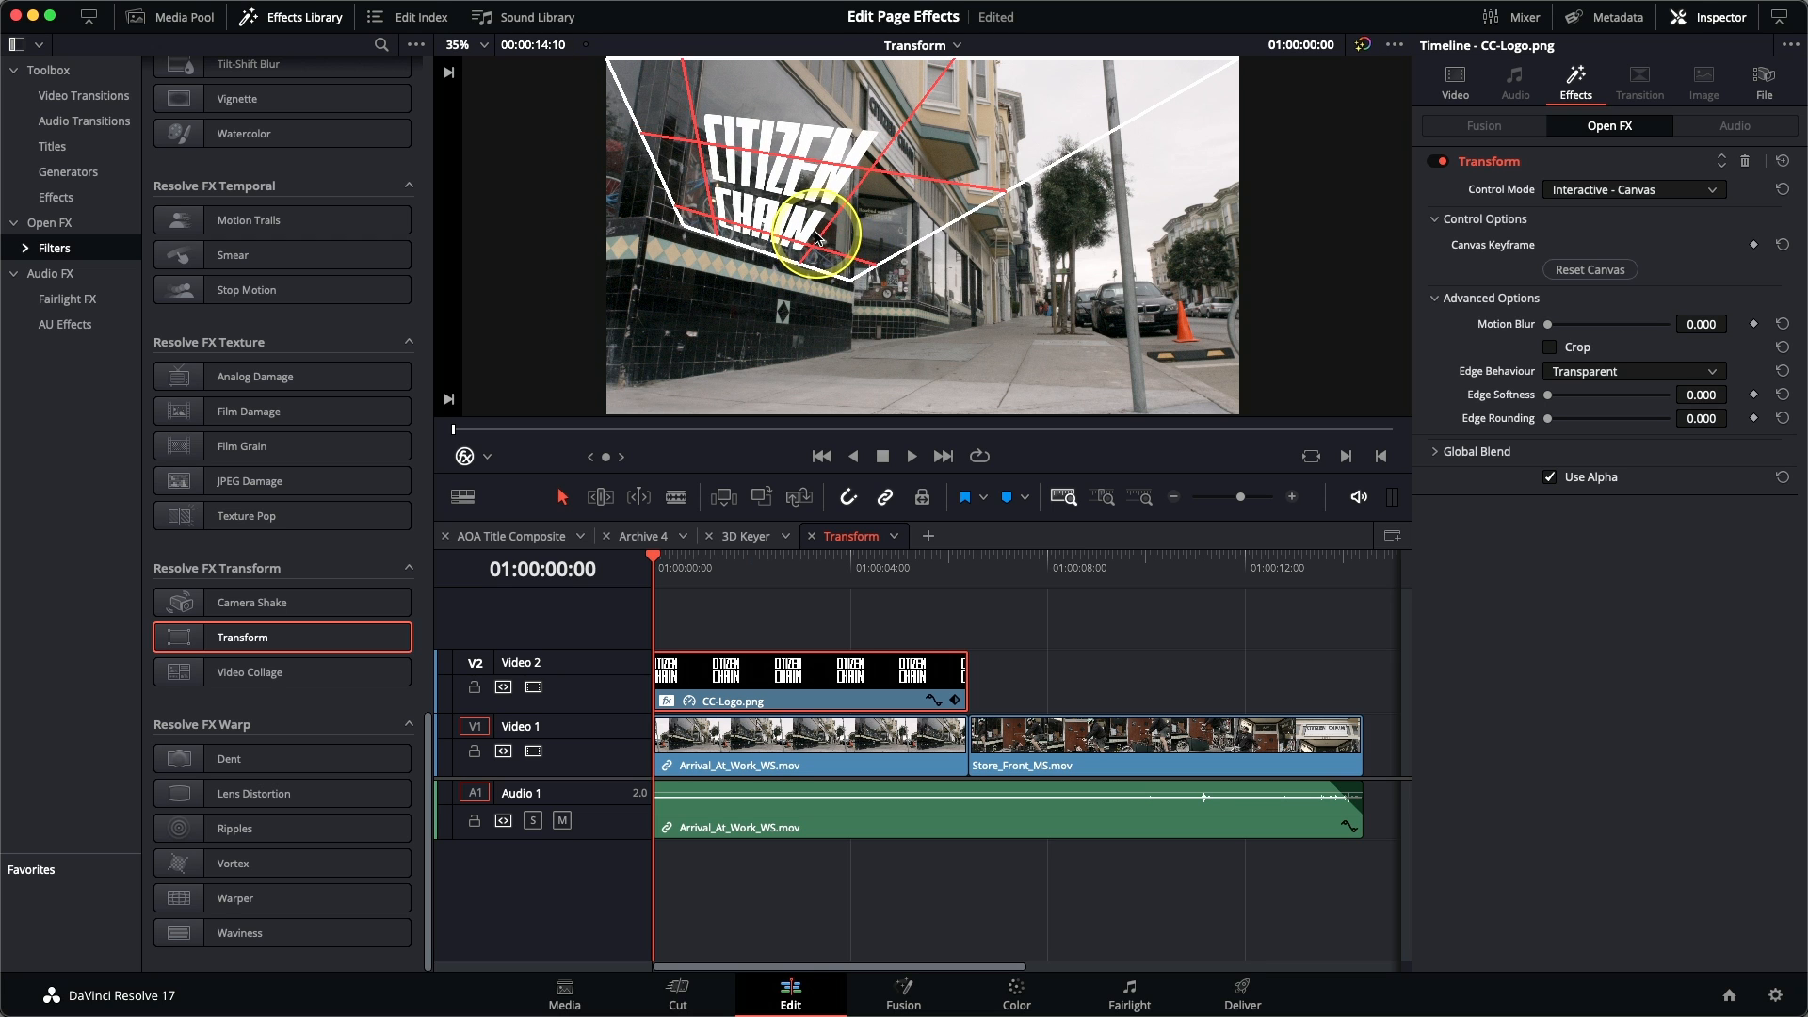
left_click_drag(1121, 47, 771, 177)
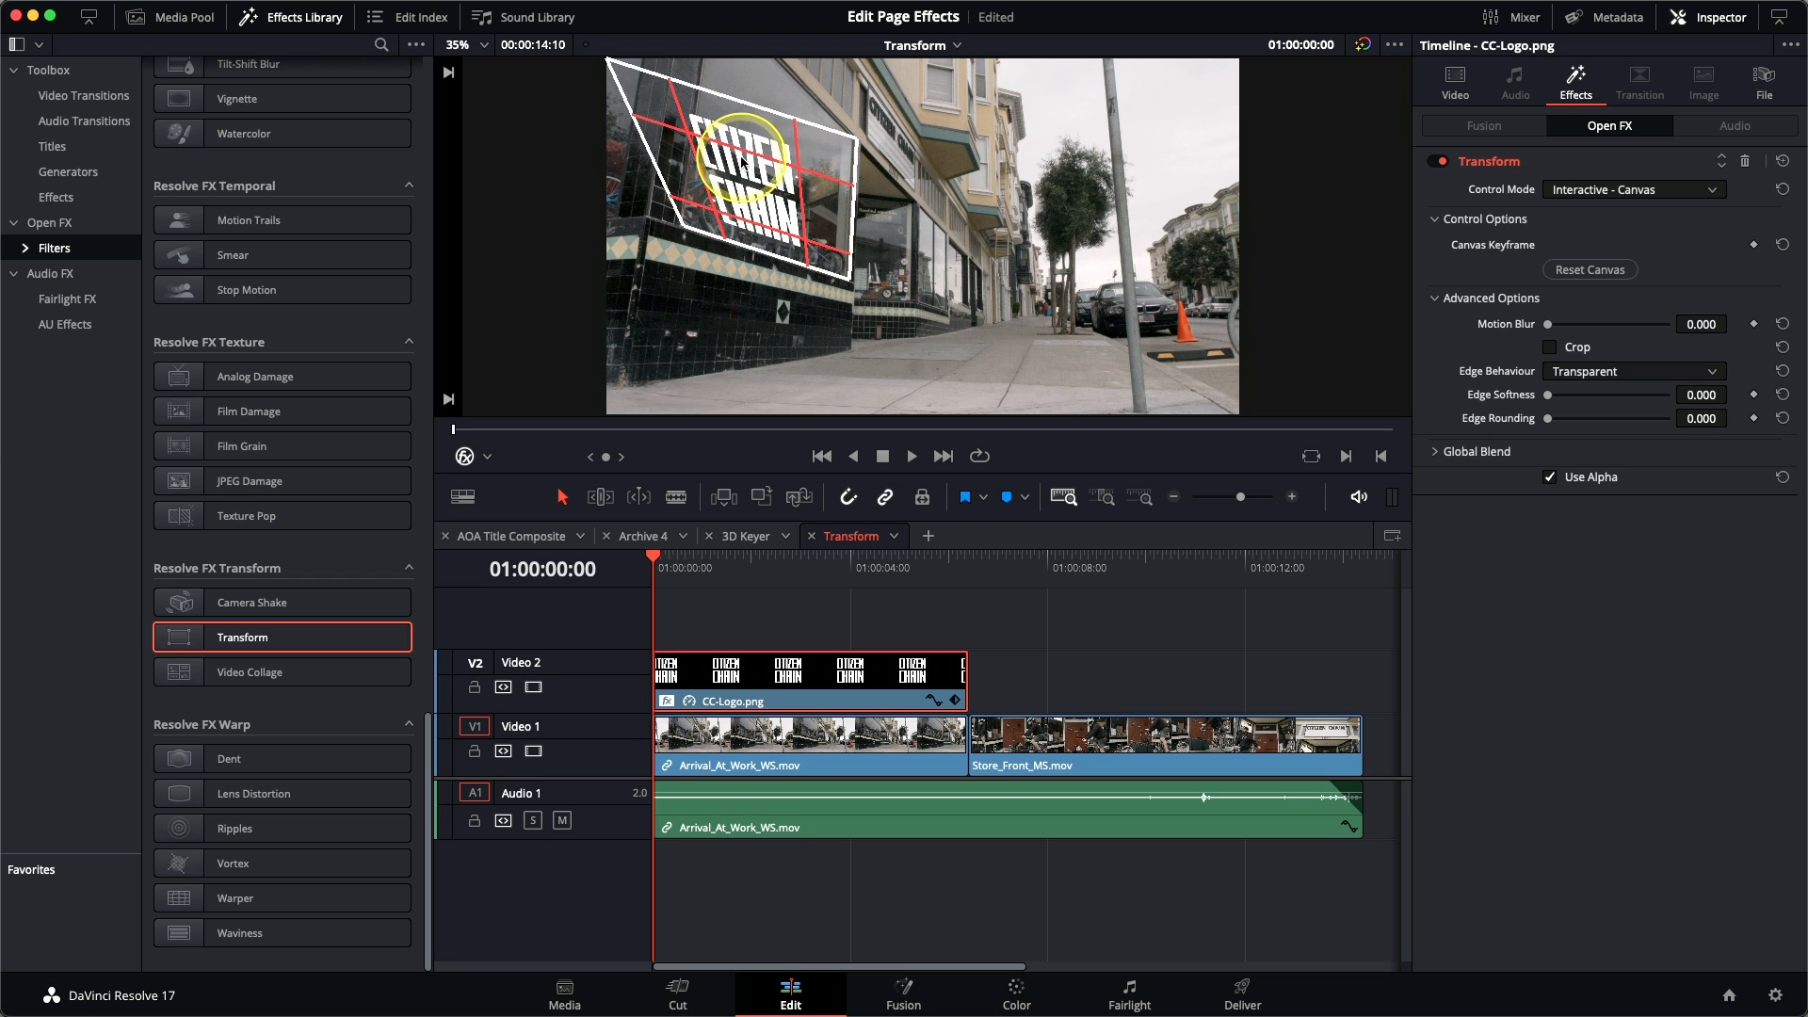
left_click_drag(650, 120, 665, 94)
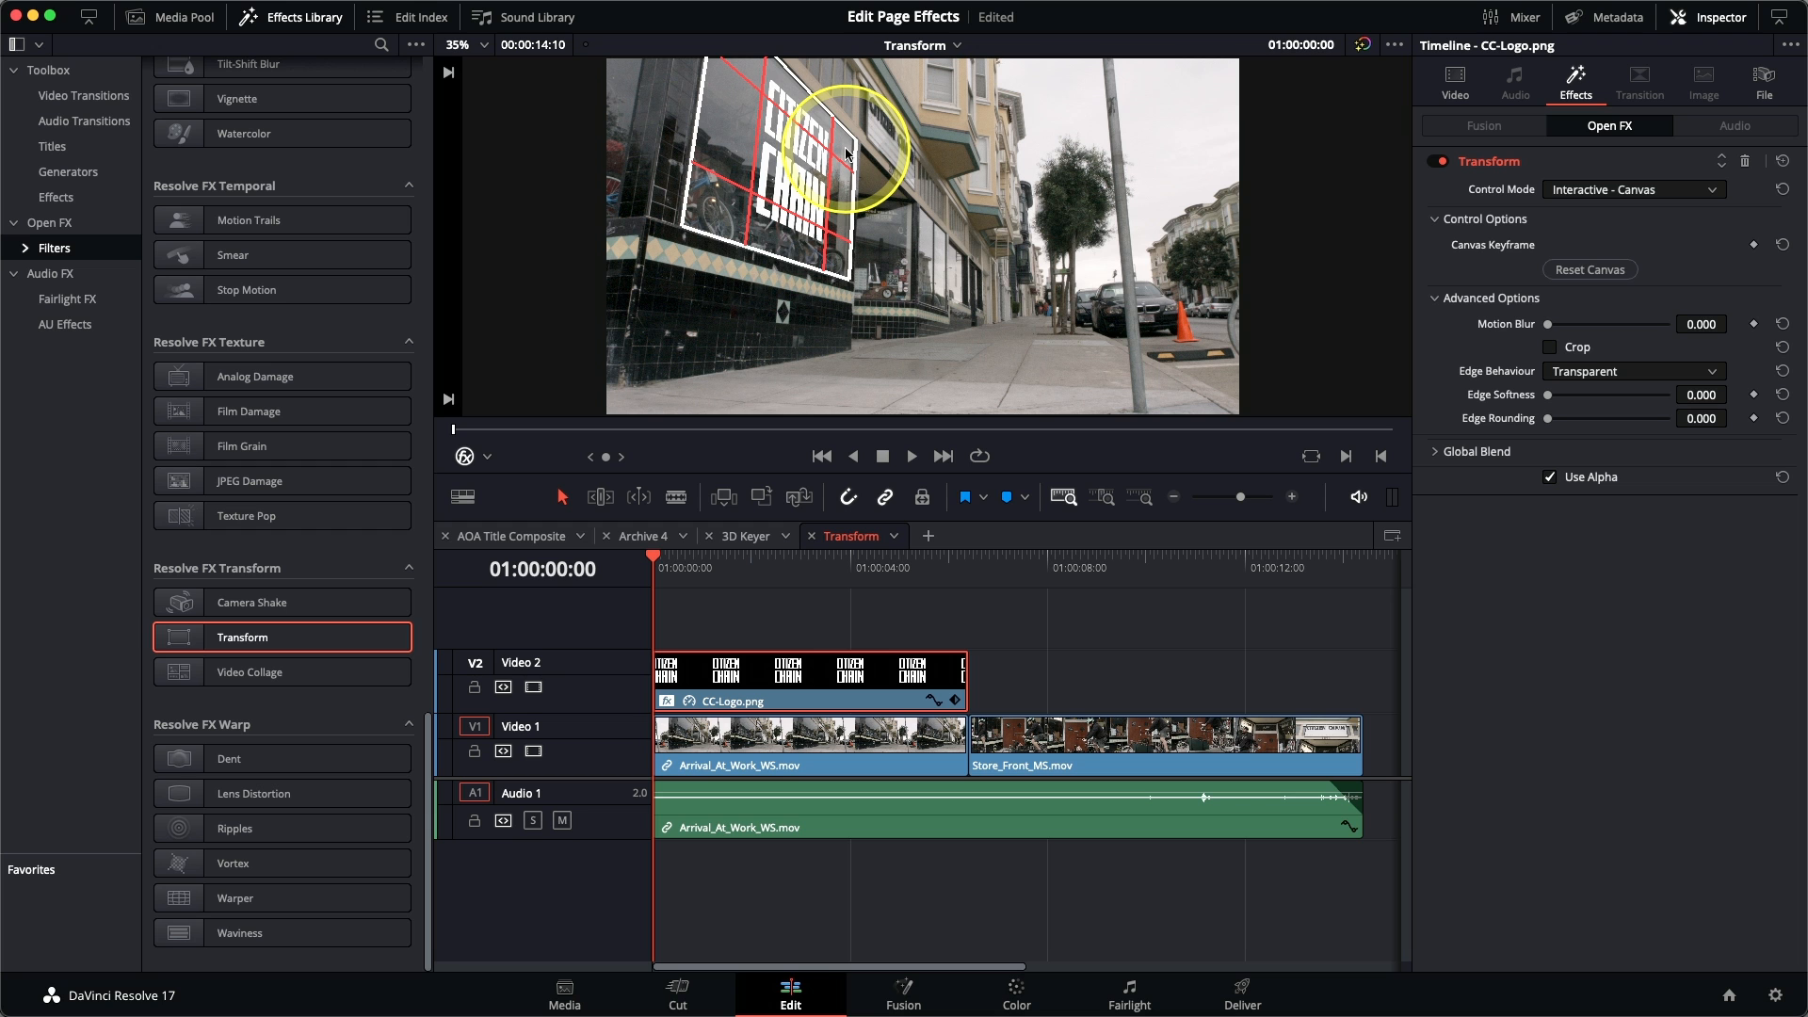
Step: Fine-tune the logo canvas's street-side corners against the window frame and hide the on-screen effect overlay
scroll(847, 153, "up", 5)
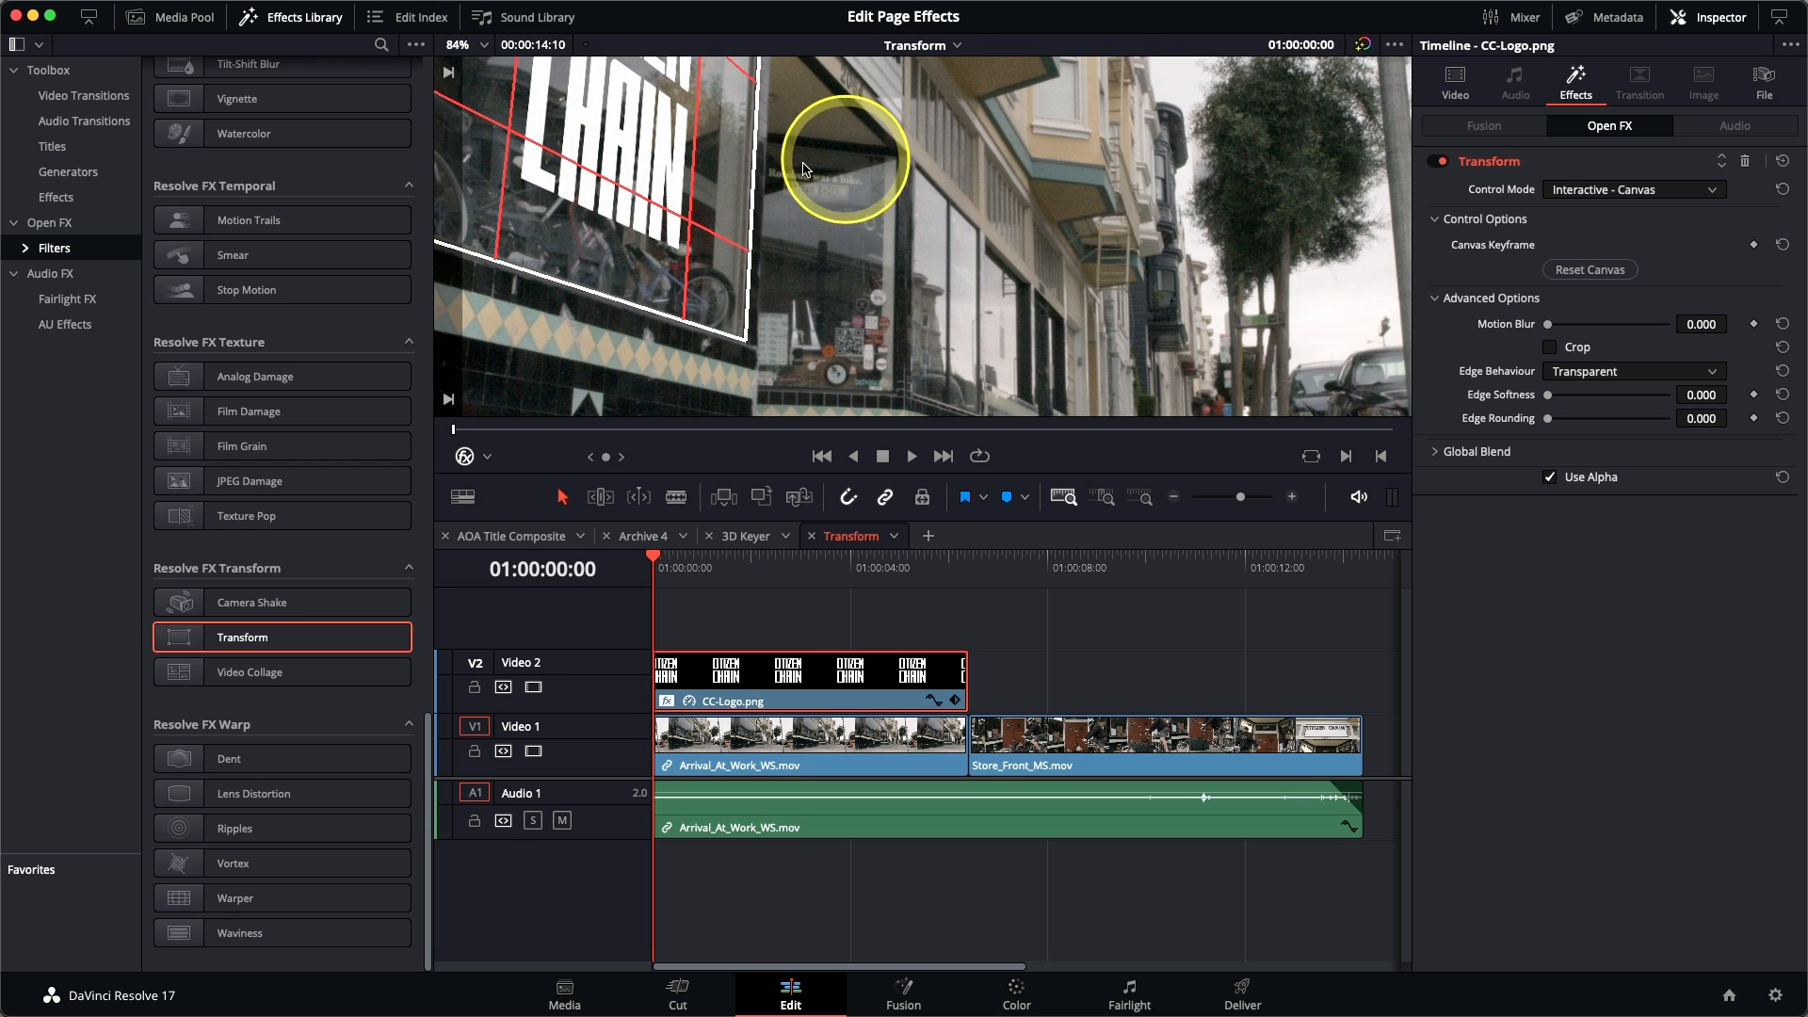
left_click_drag(744, 180, 860, 170)
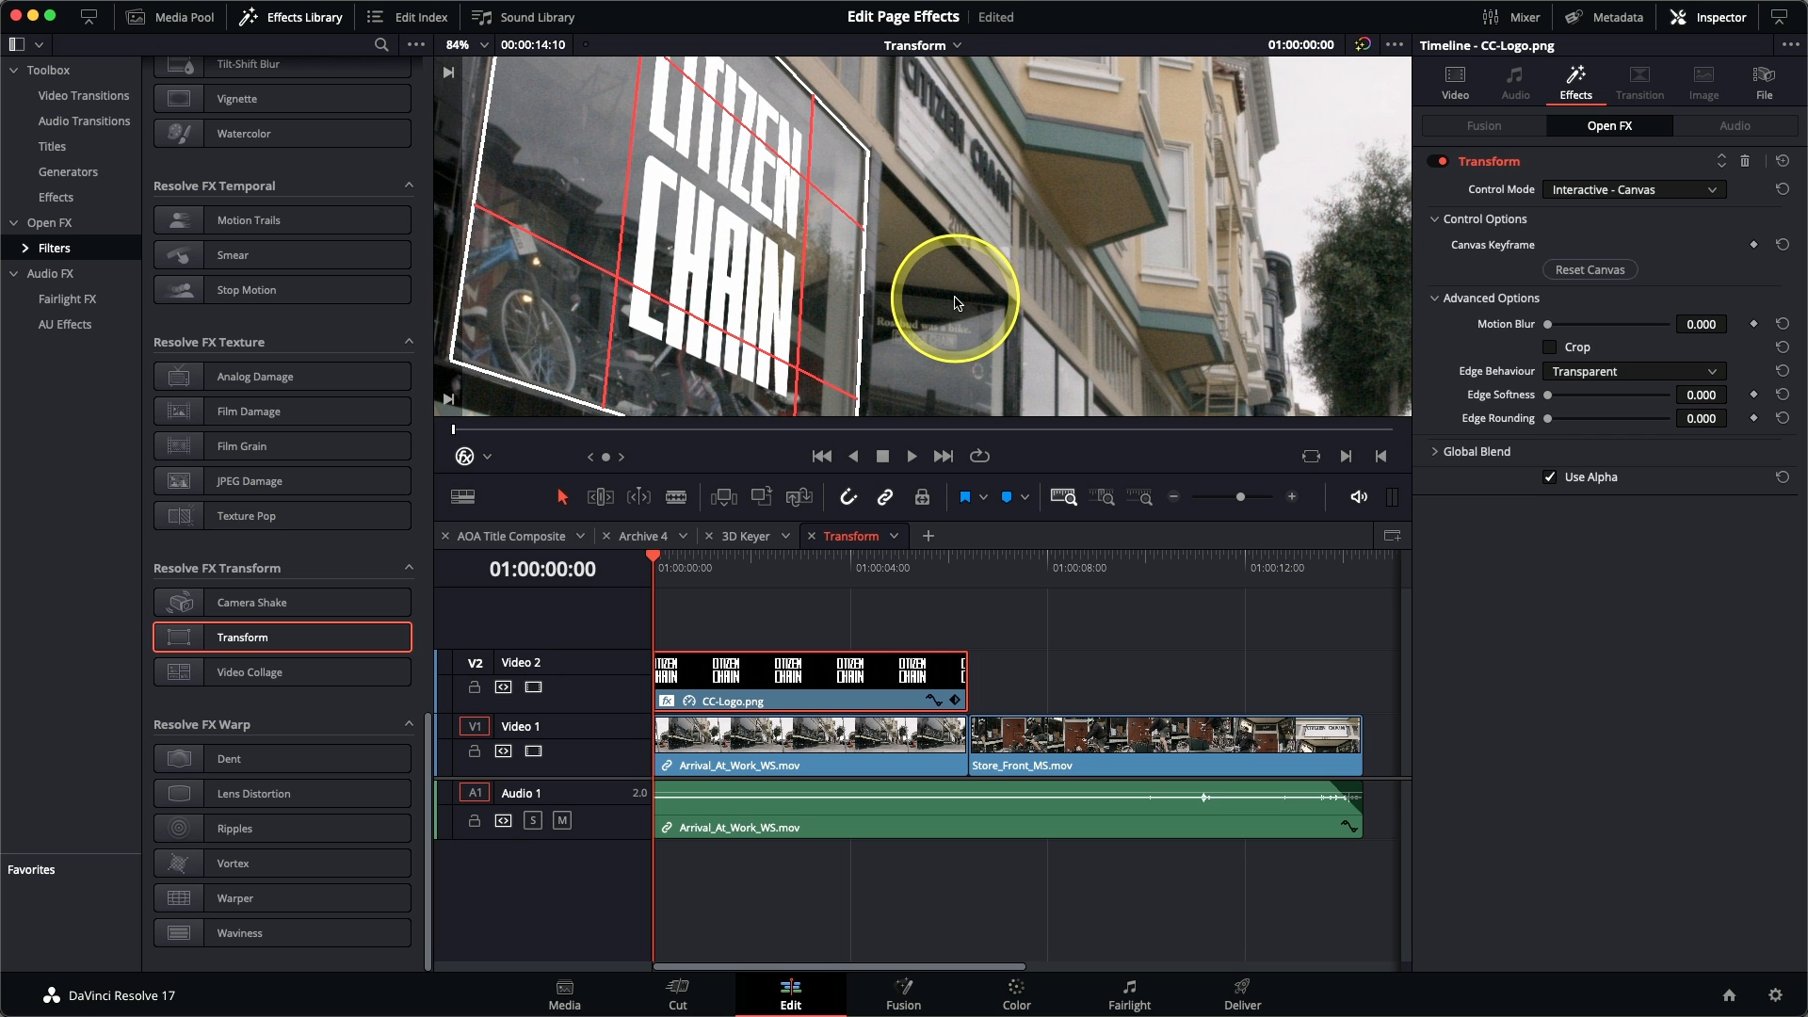
scroll(956, 302, "down", 3)
left_click_drag(877, 254, 875, 254)
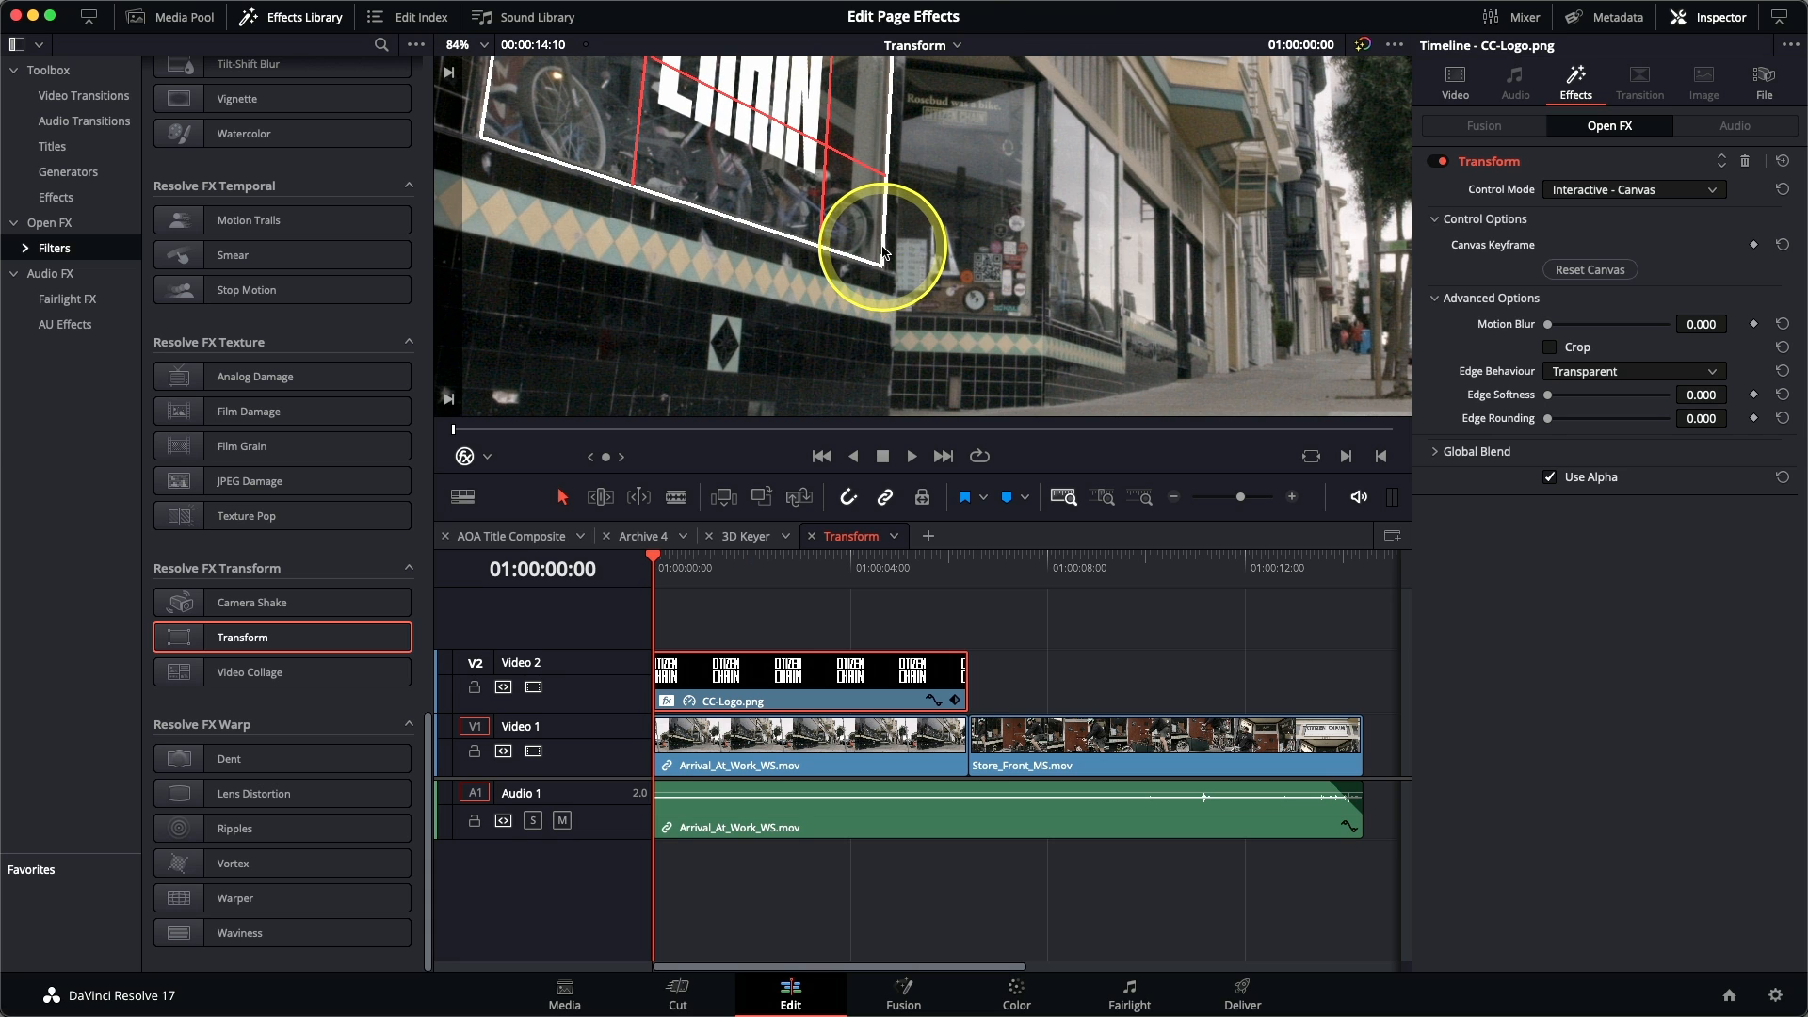
key("shift+z")
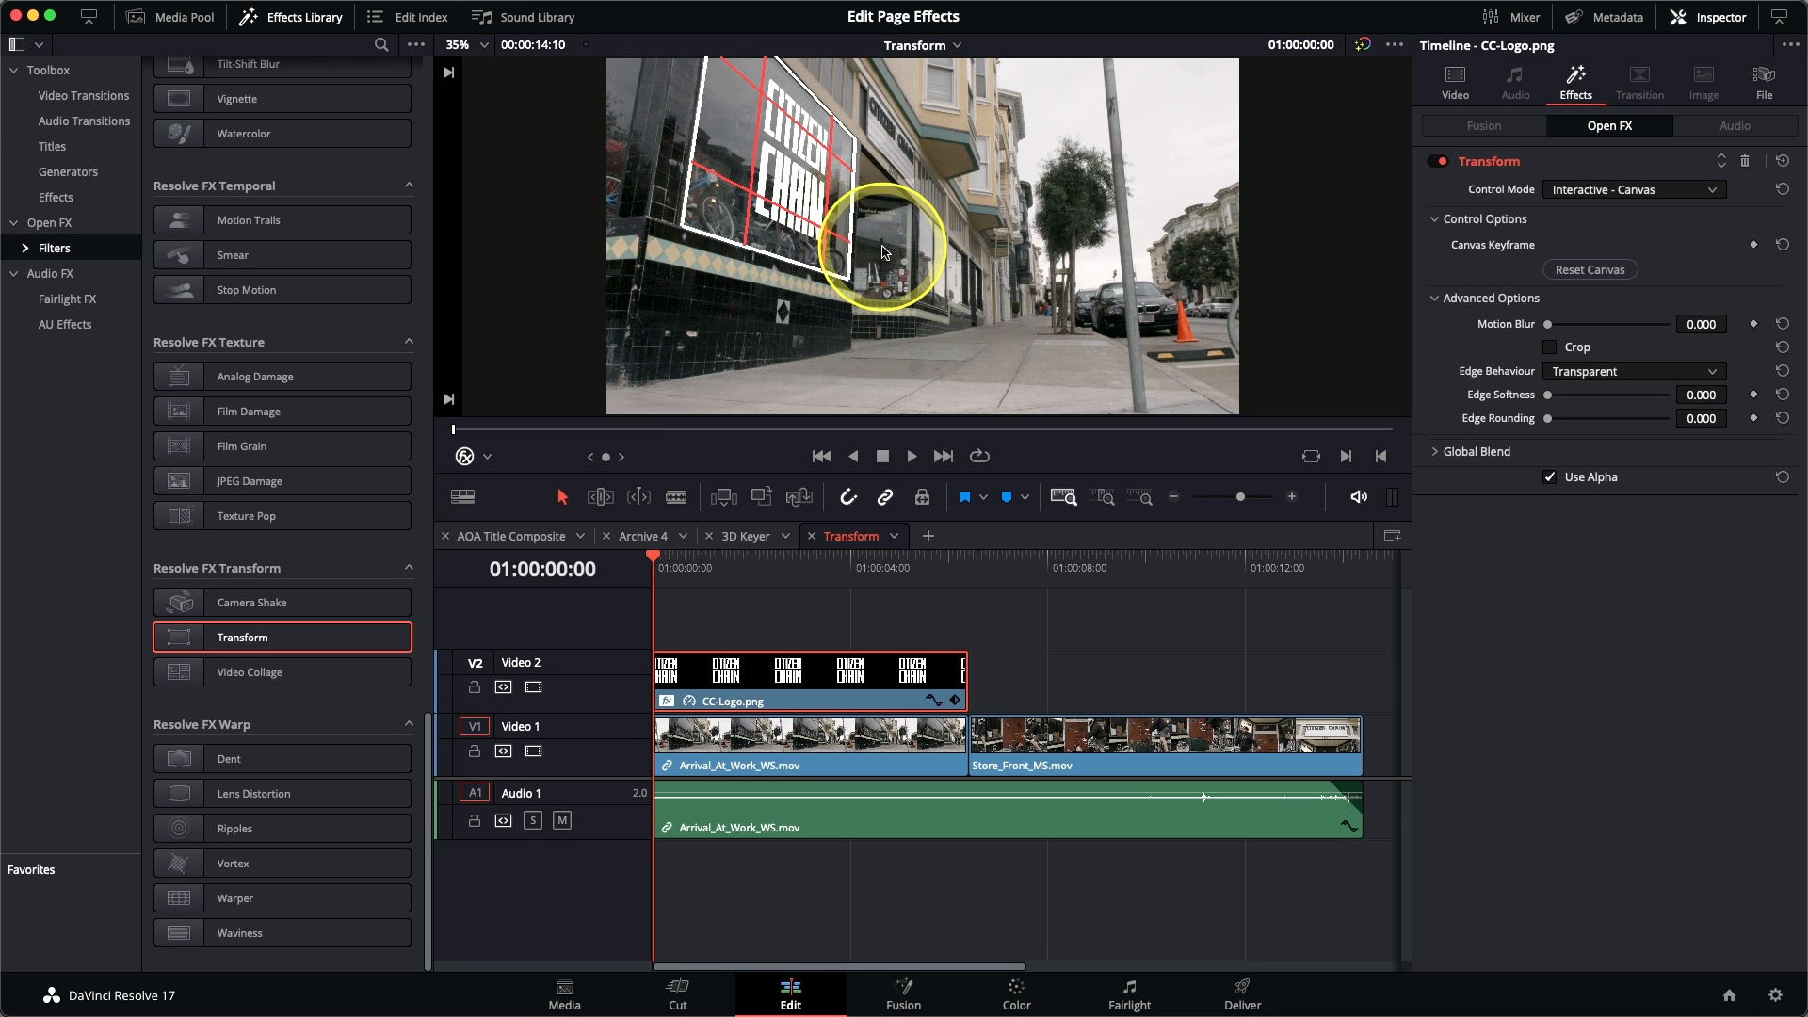
left_click(466, 459)
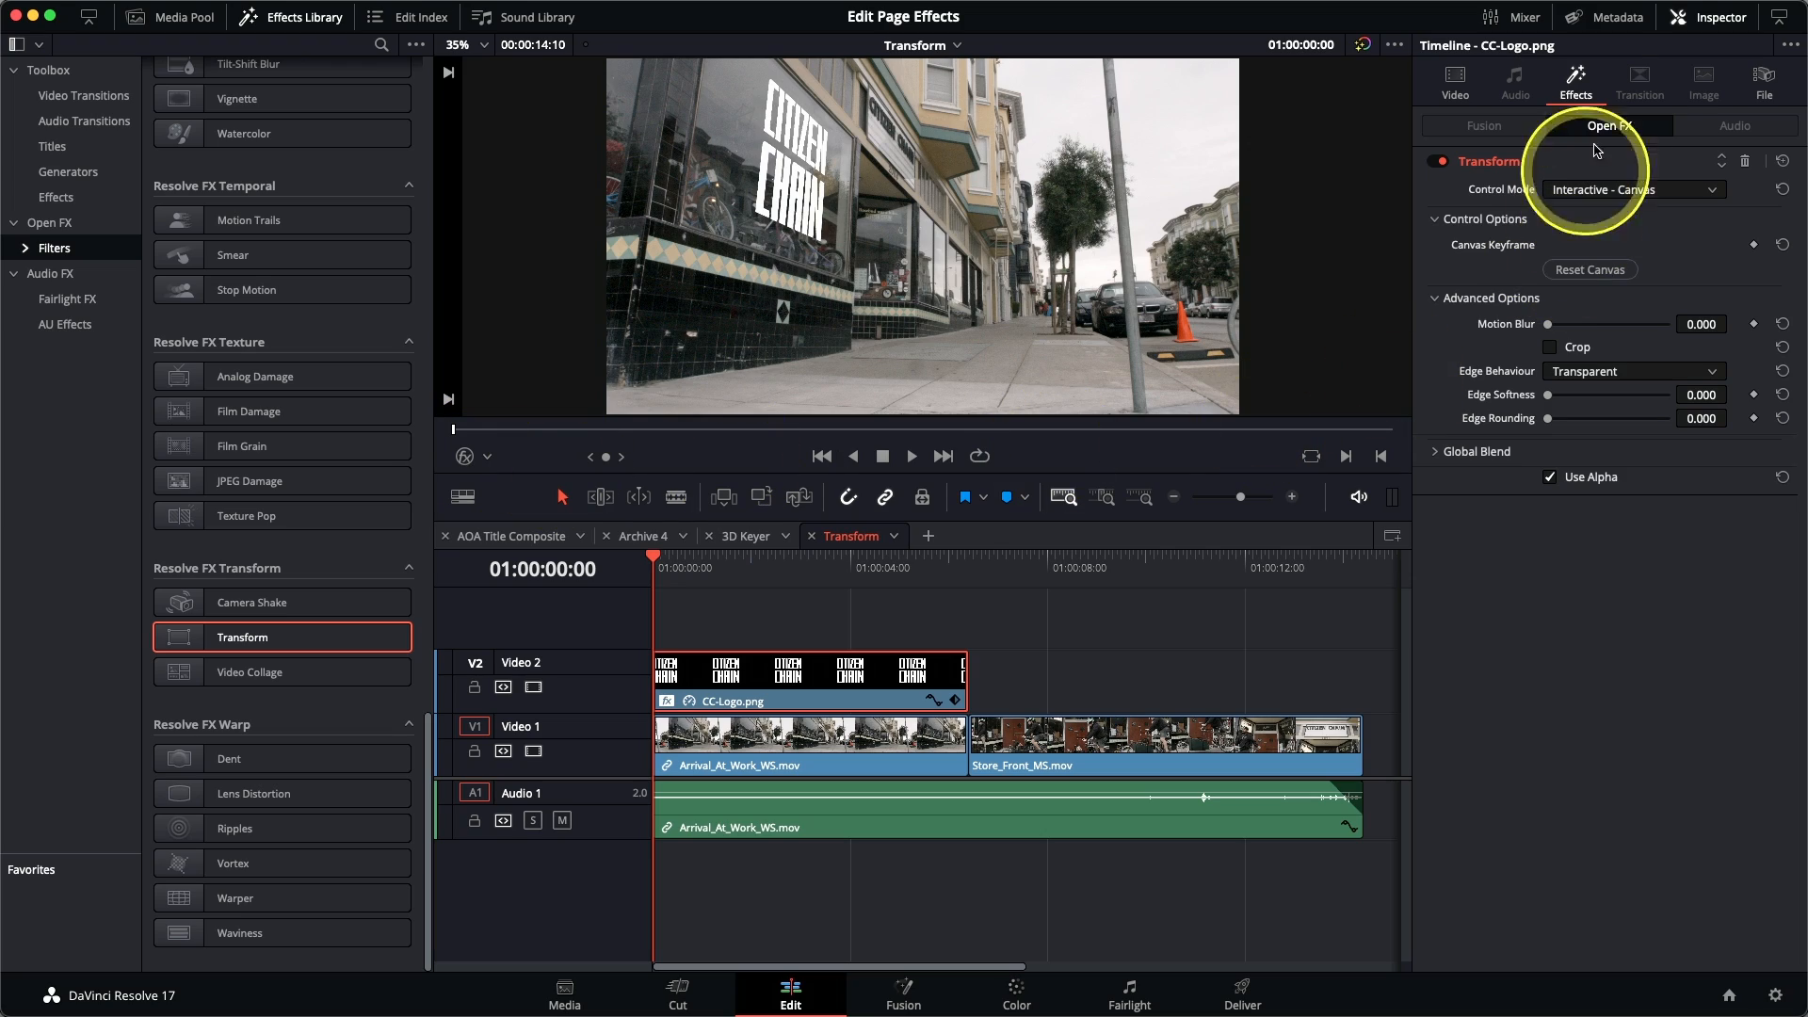
Step: Set the logo clip's composite mode to Overlay and lower its opacity to 80.92
left_click(1456, 80)
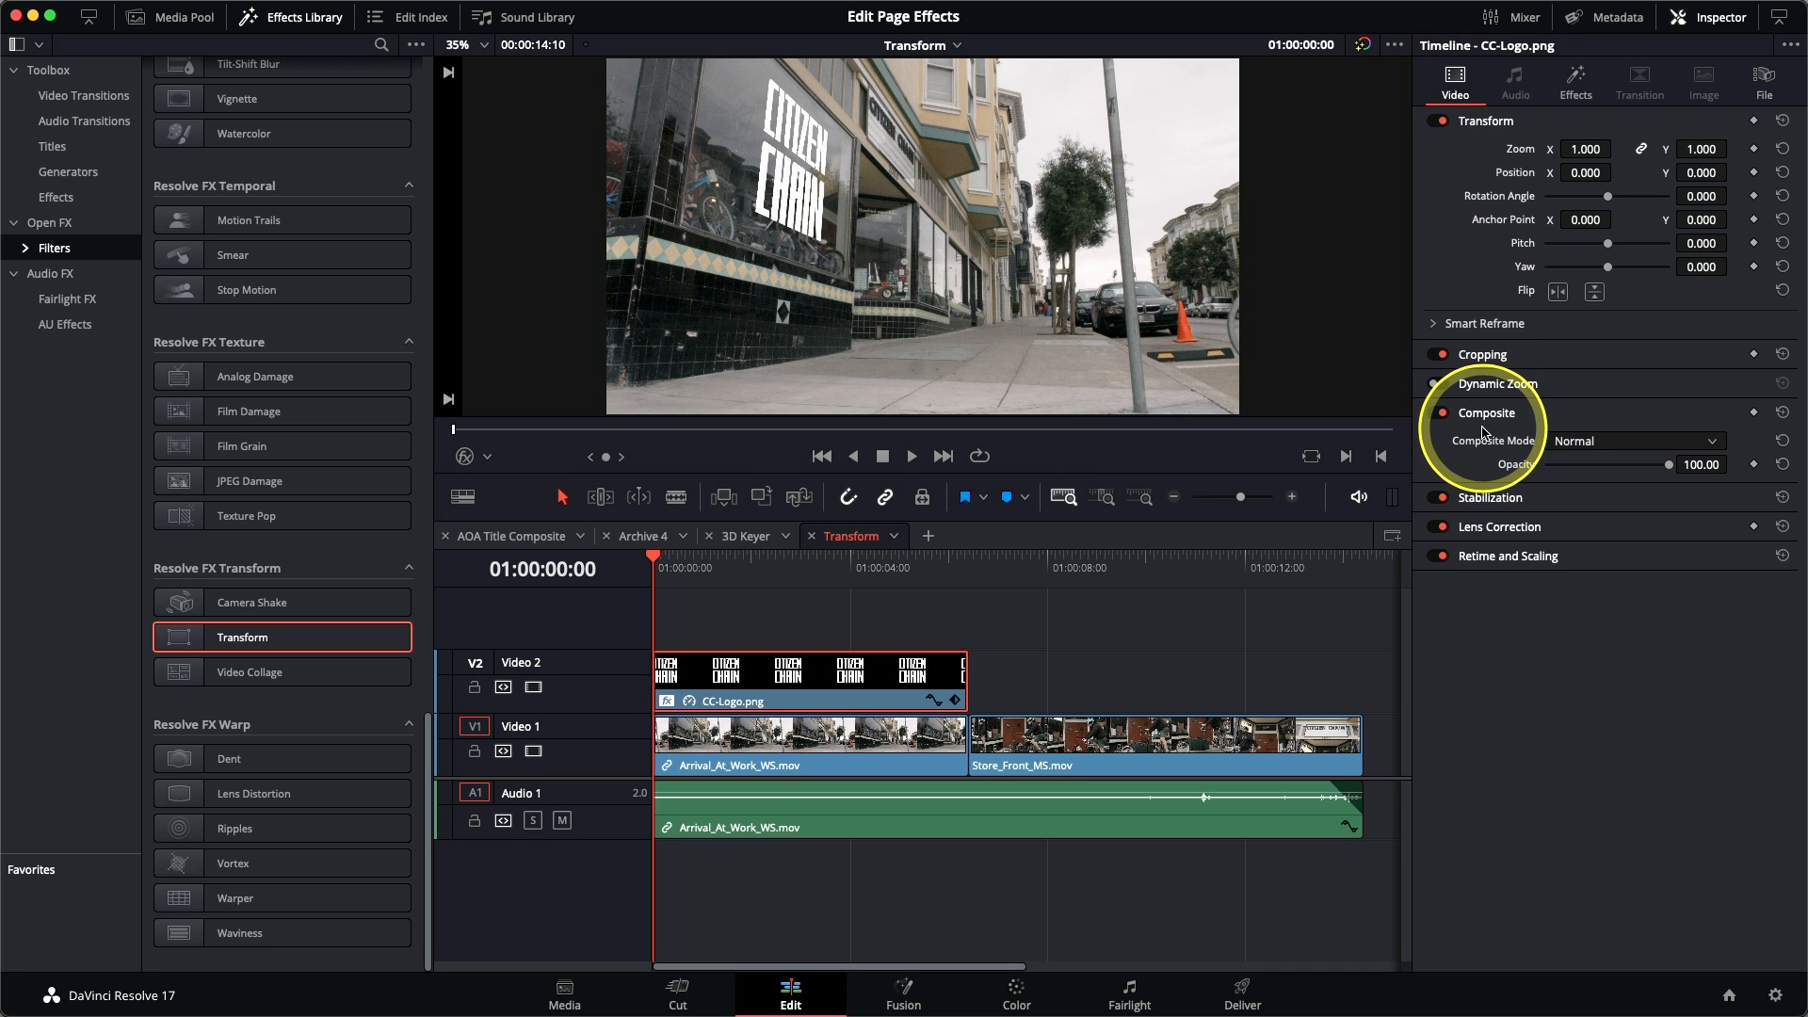
left_click(1622, 443)
scroll(1598, 537, "down", 5)
scroll(1598, 537, "down", 3)
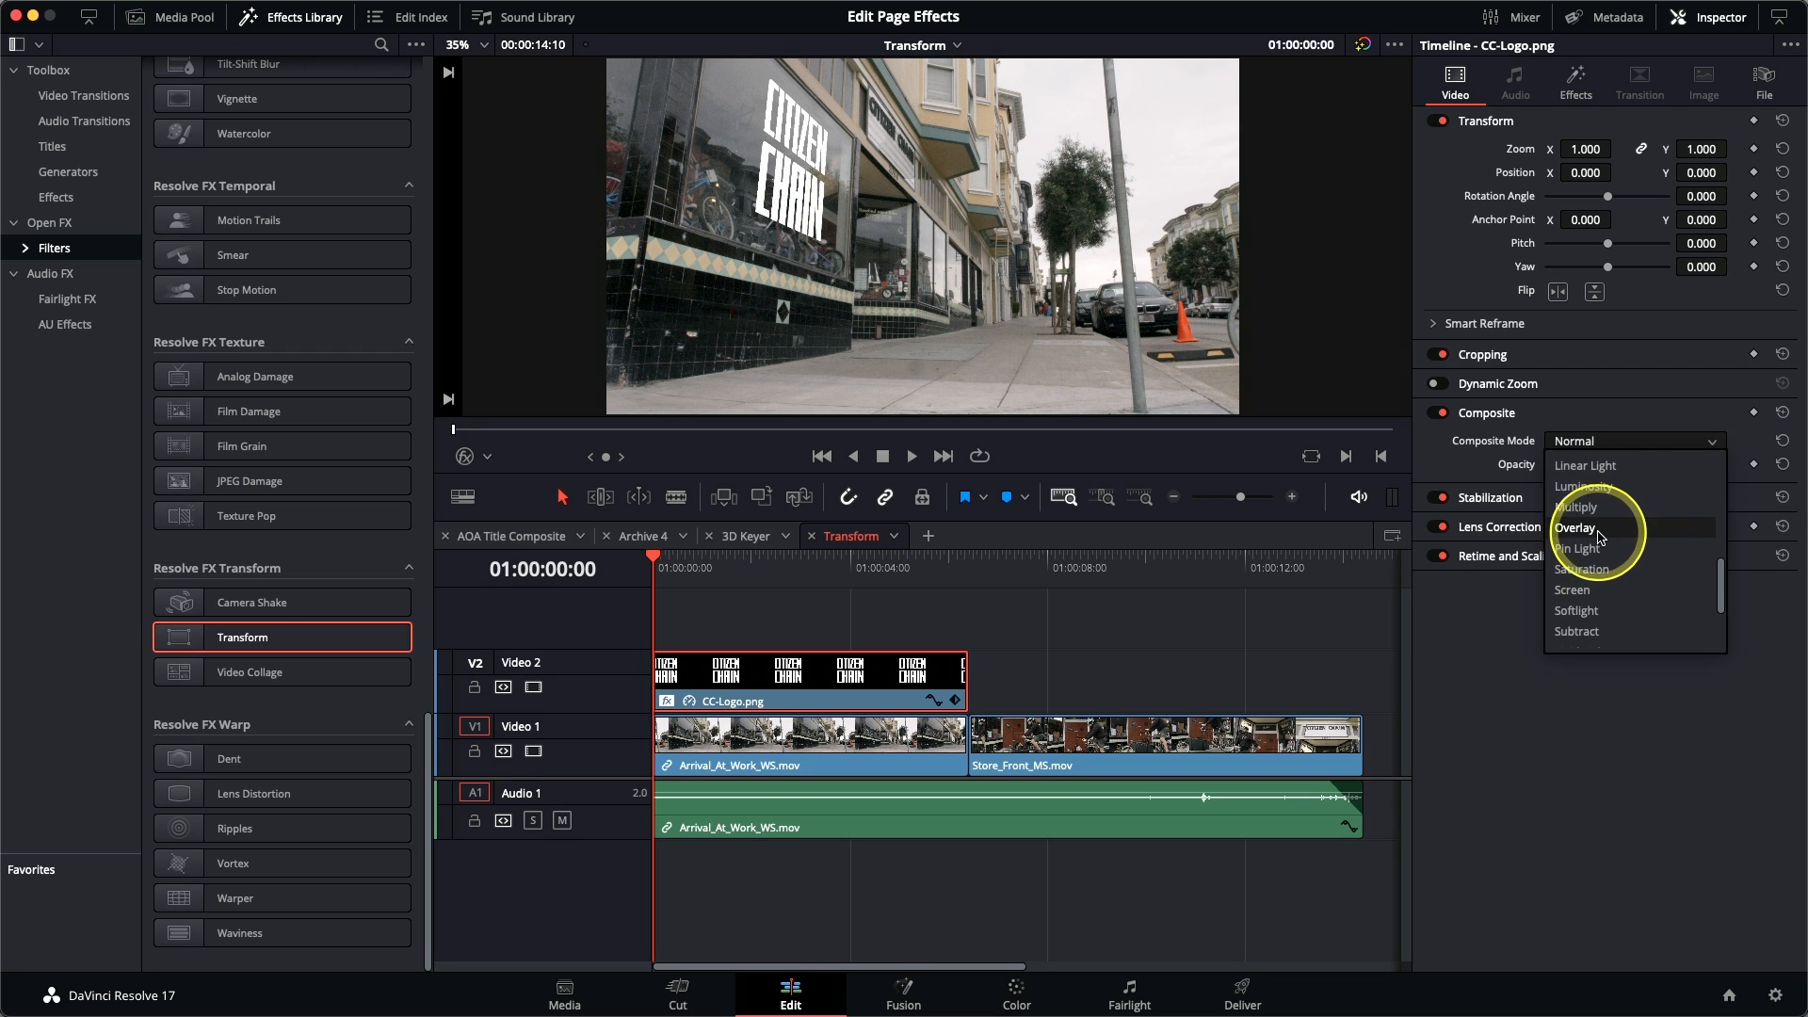
left_click(1598, 533)
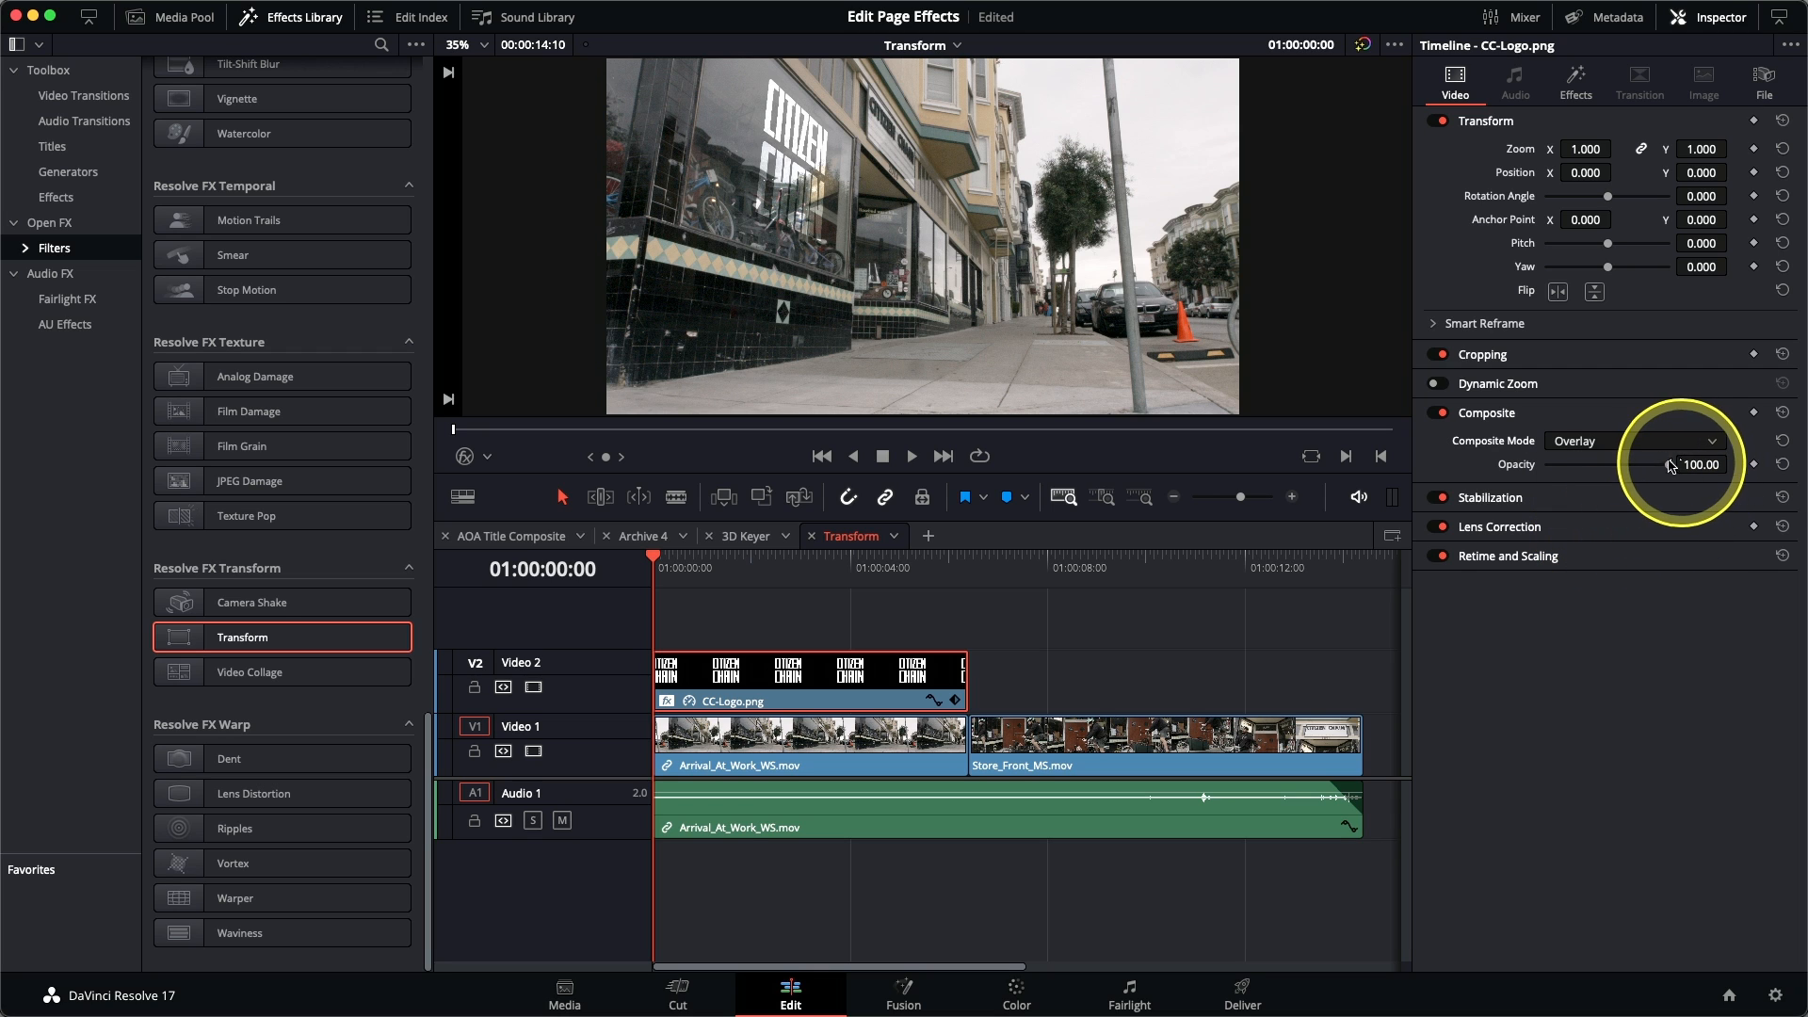
left_click_drag(1669, 465, 1631, 471)
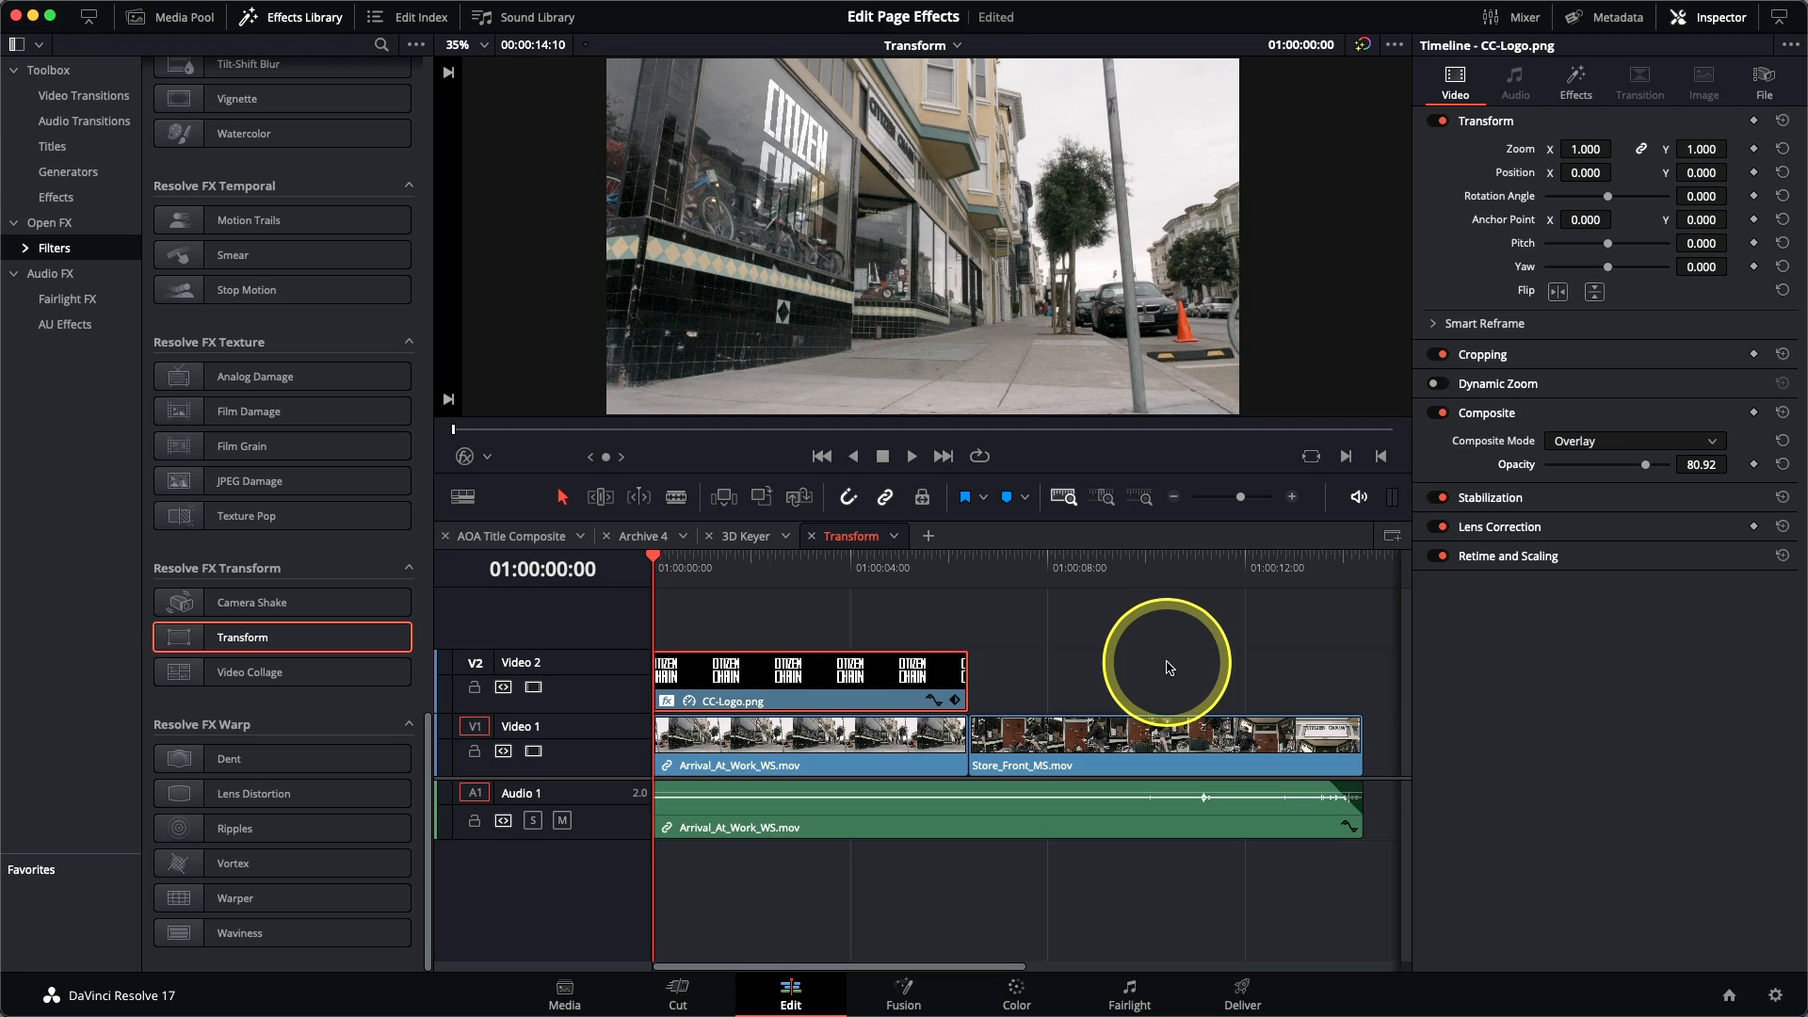
Step: Play the shot to about 01:00:05:23 to check the logo against the moving window, and return to the start
key("space")
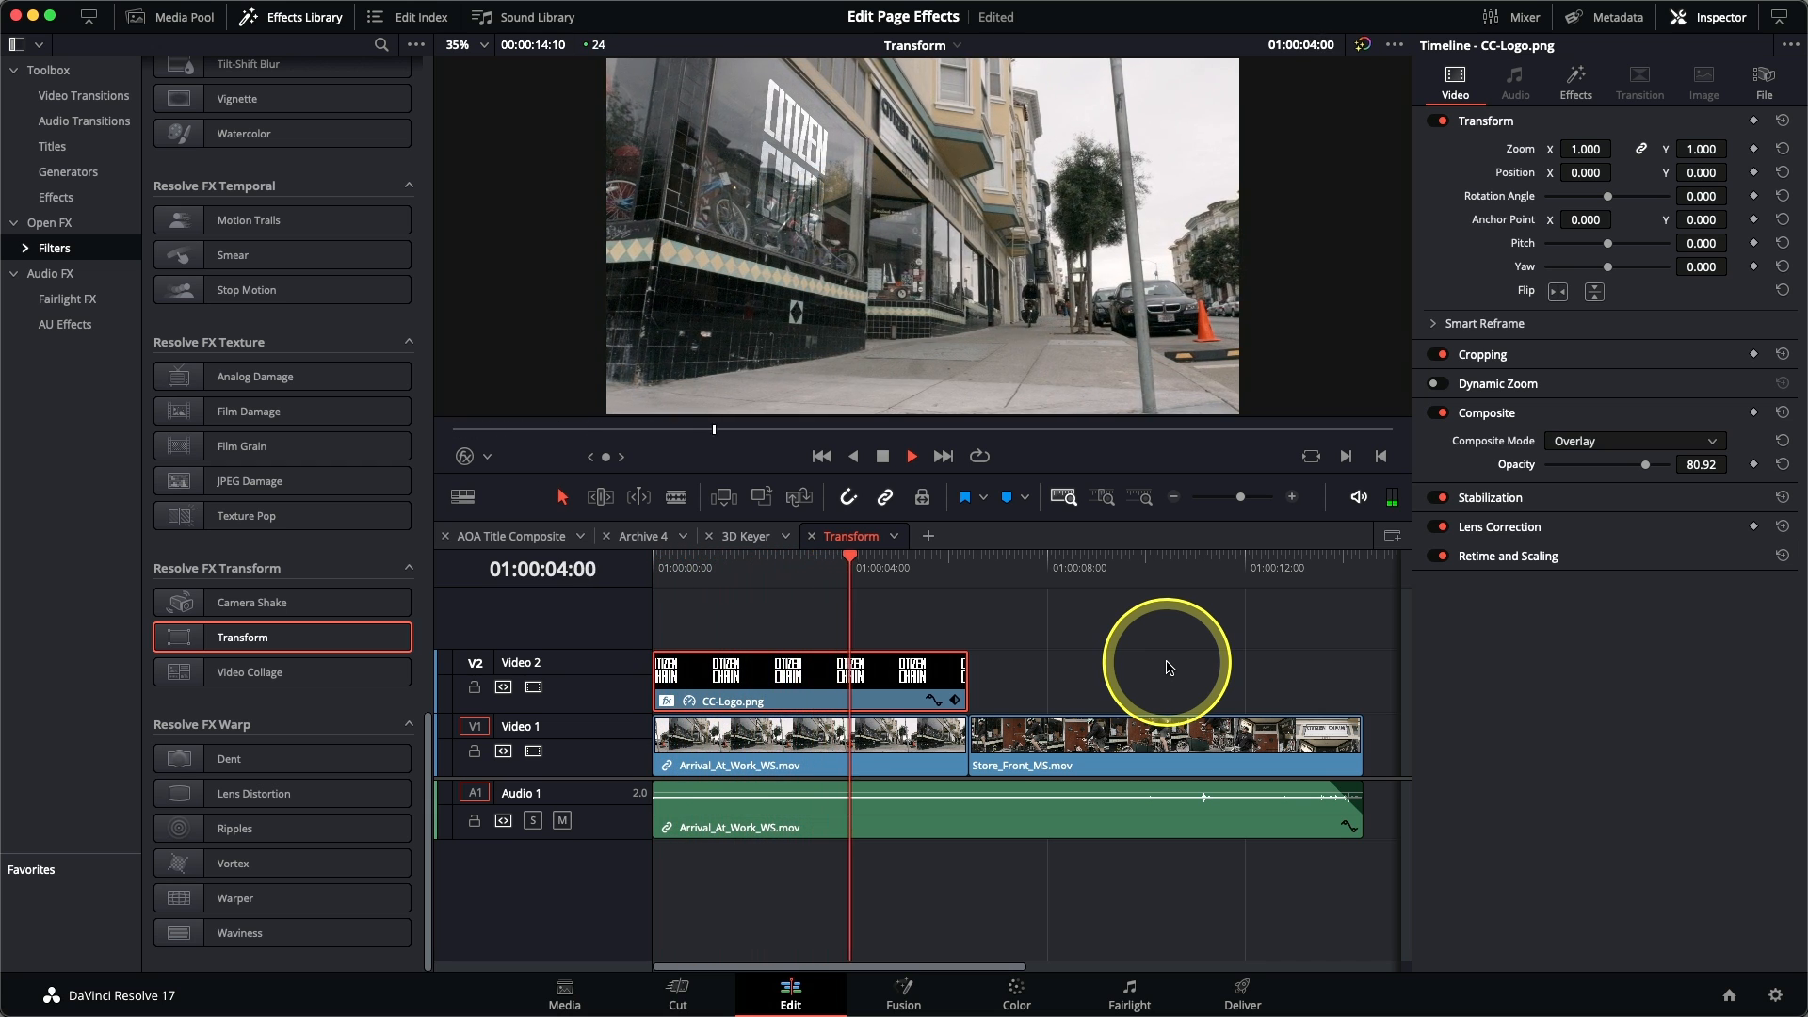
key("space")
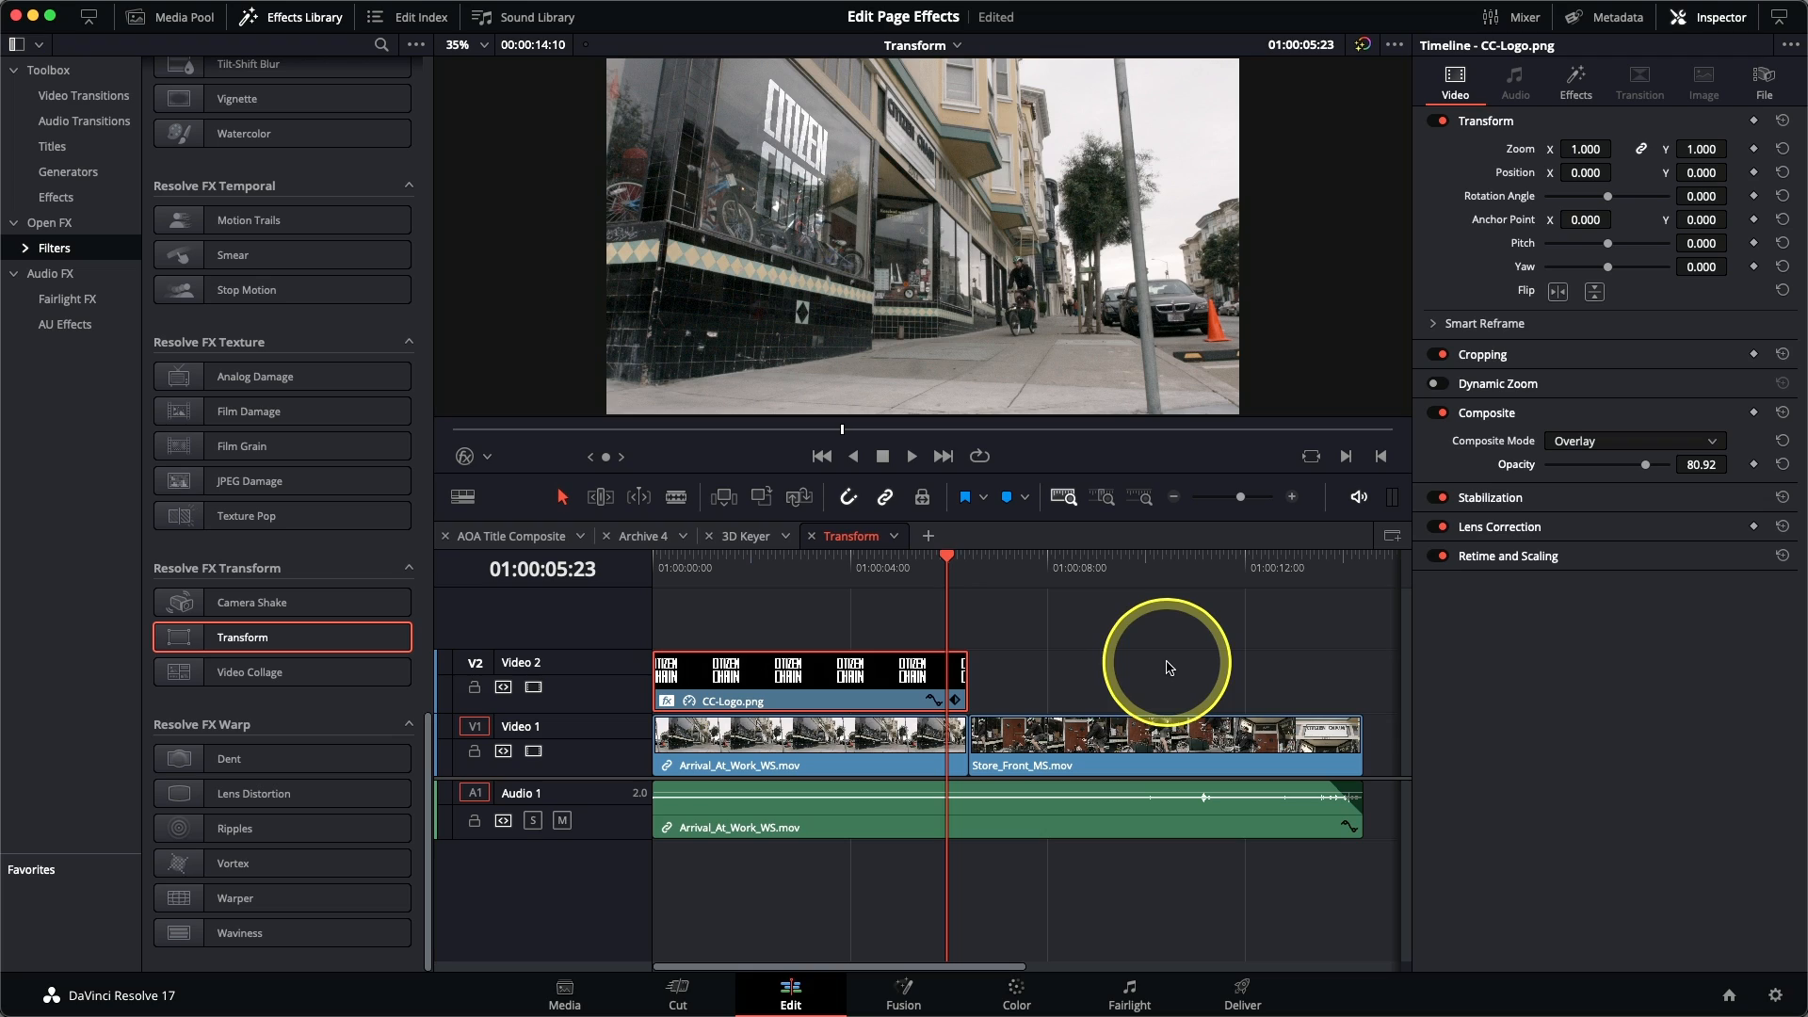
left_click_drag(937, 565, 657, 596)
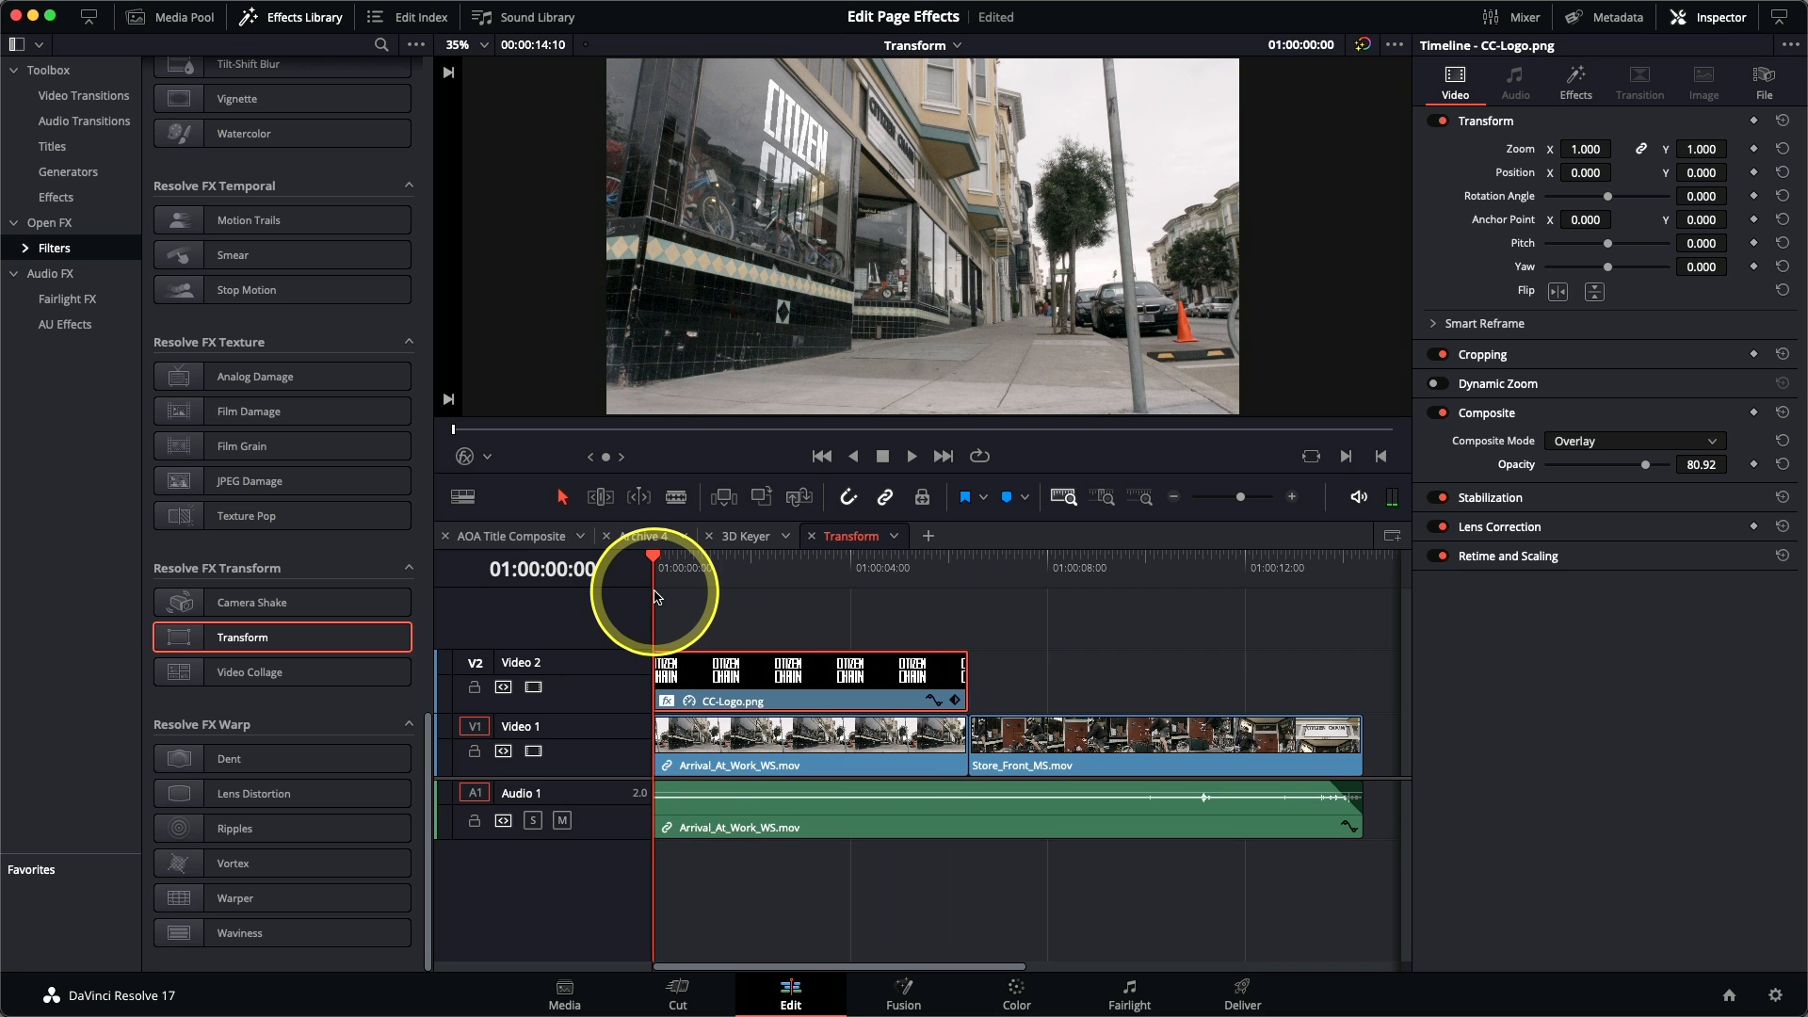
Step: Add a Canvas keyframe at the timeline's start and refit the logo's corners to the window at 01:00:06:09
left_click(1577, 85)
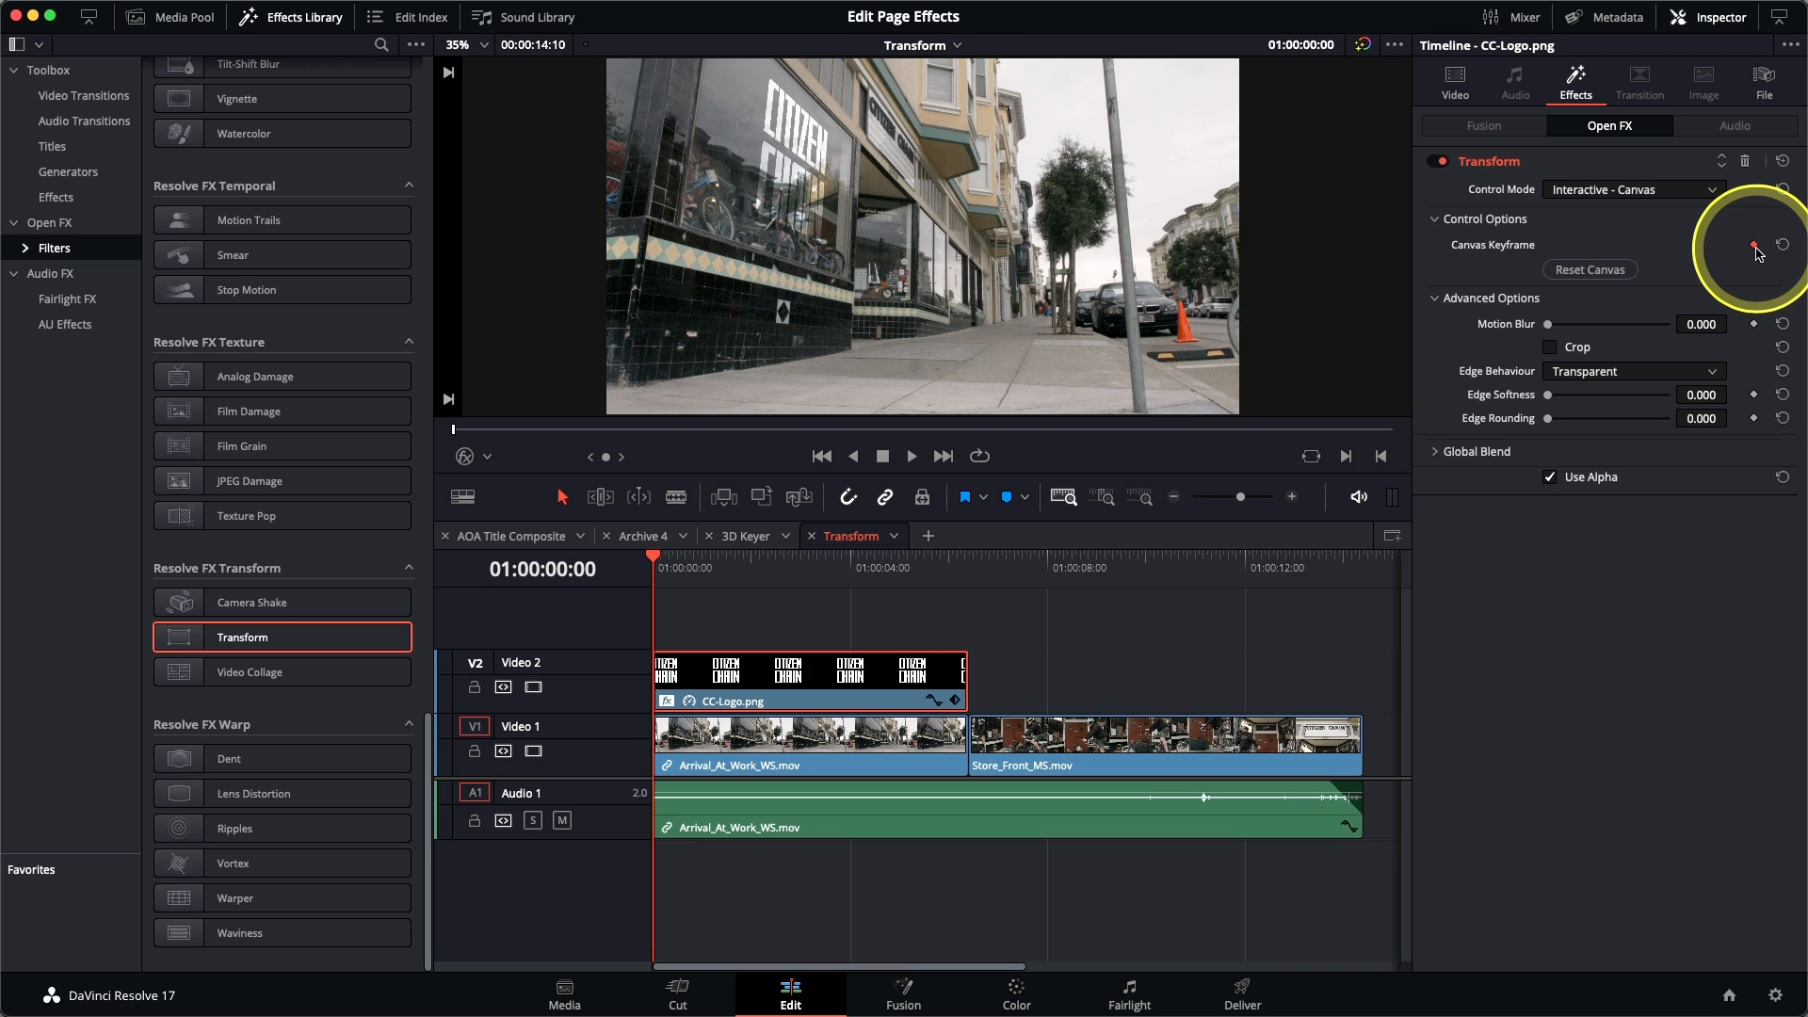
key("Down")
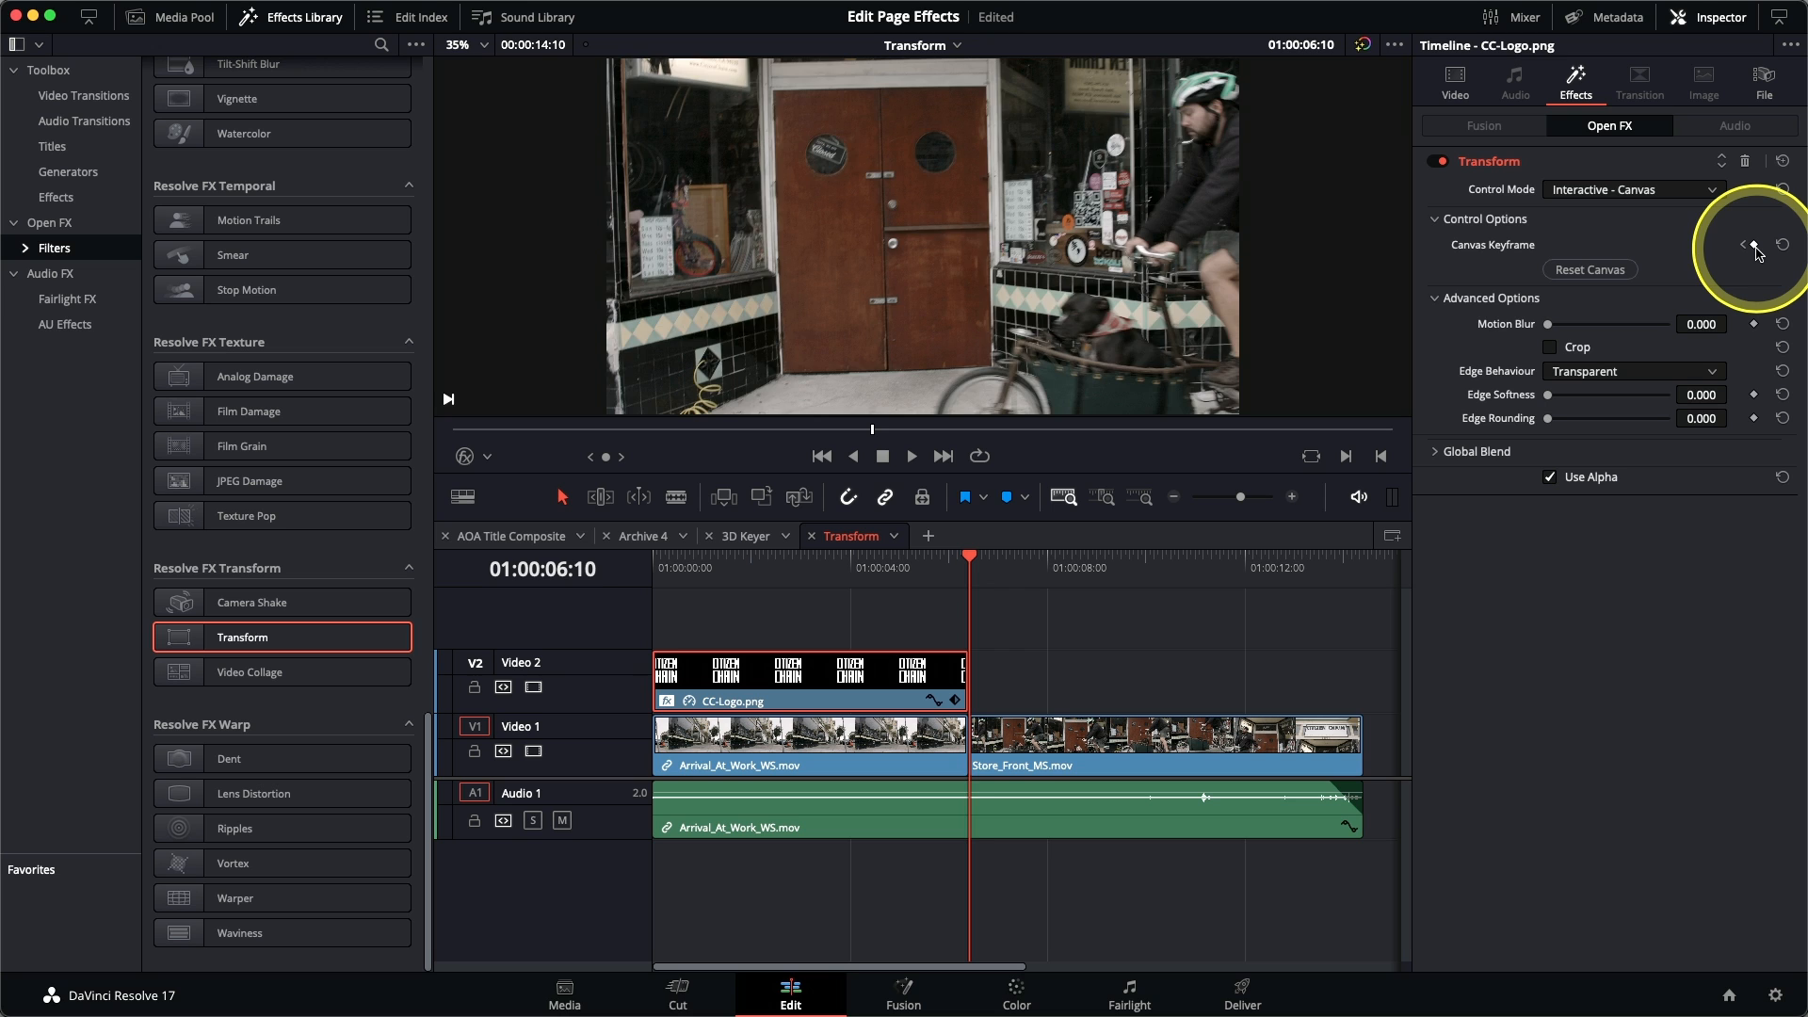
key("Left")
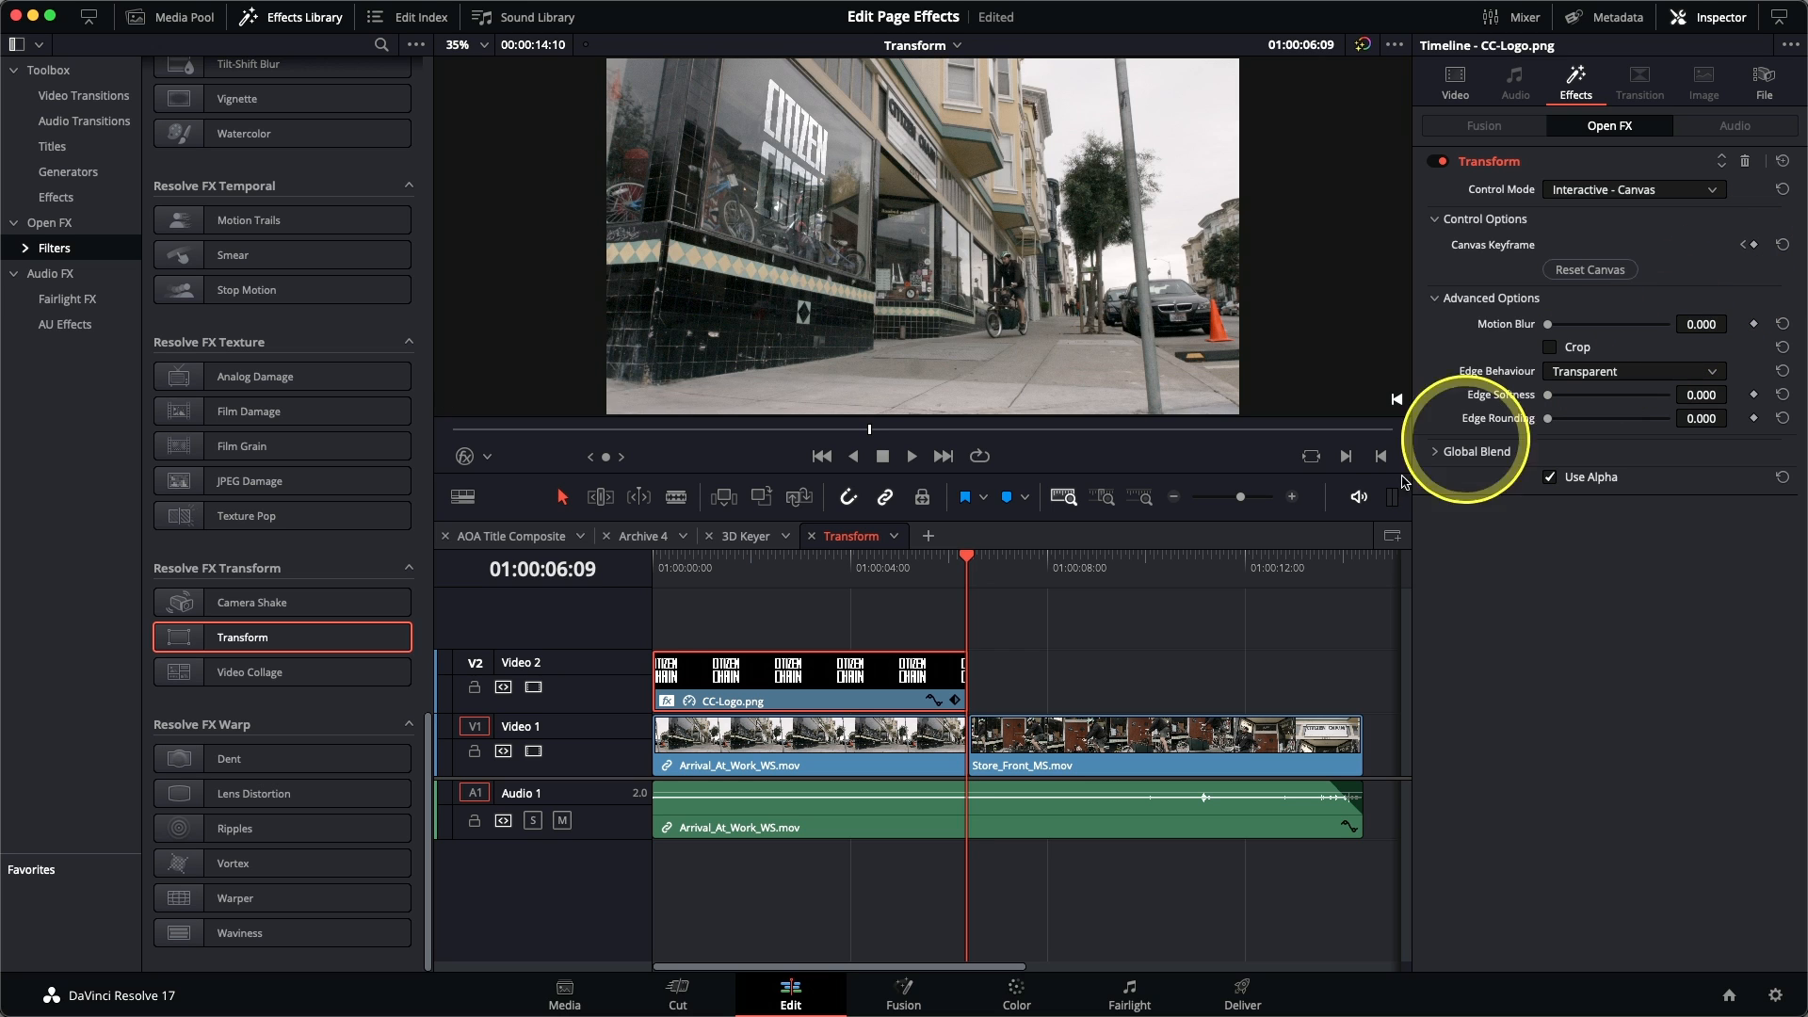
left_click(465, 457)
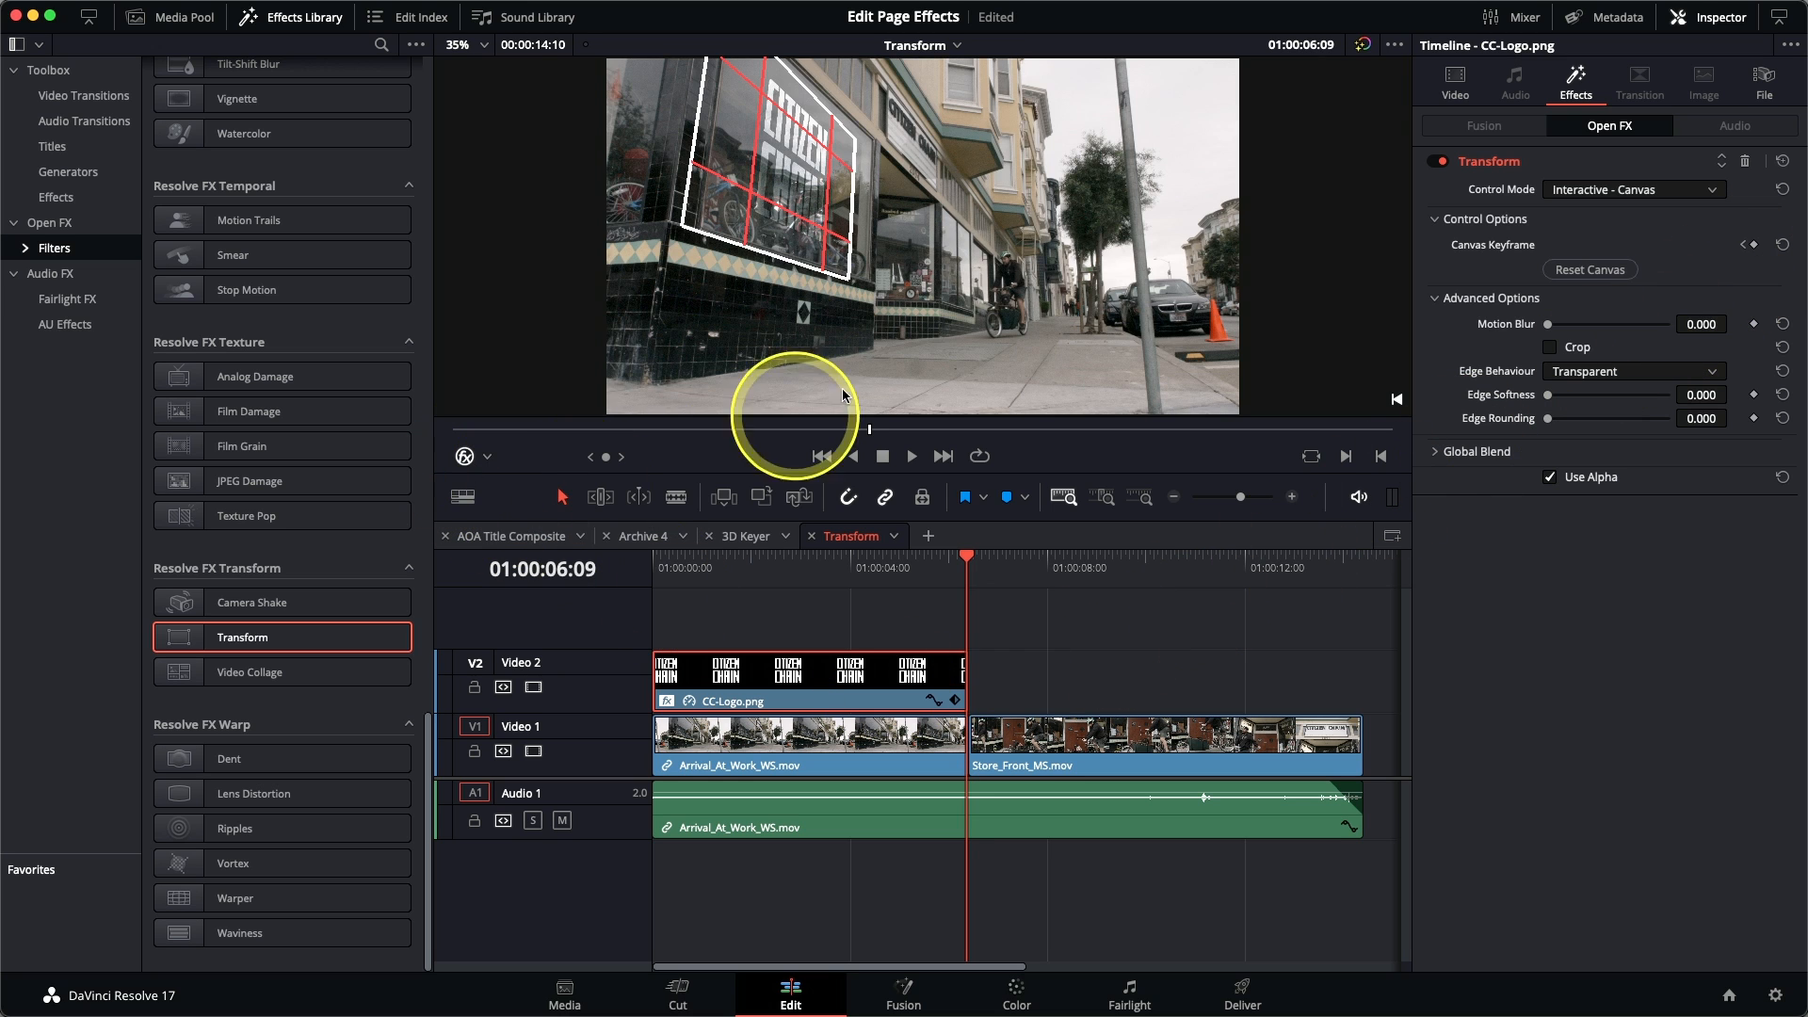
left_click_drag(856, 149, 866, 151)
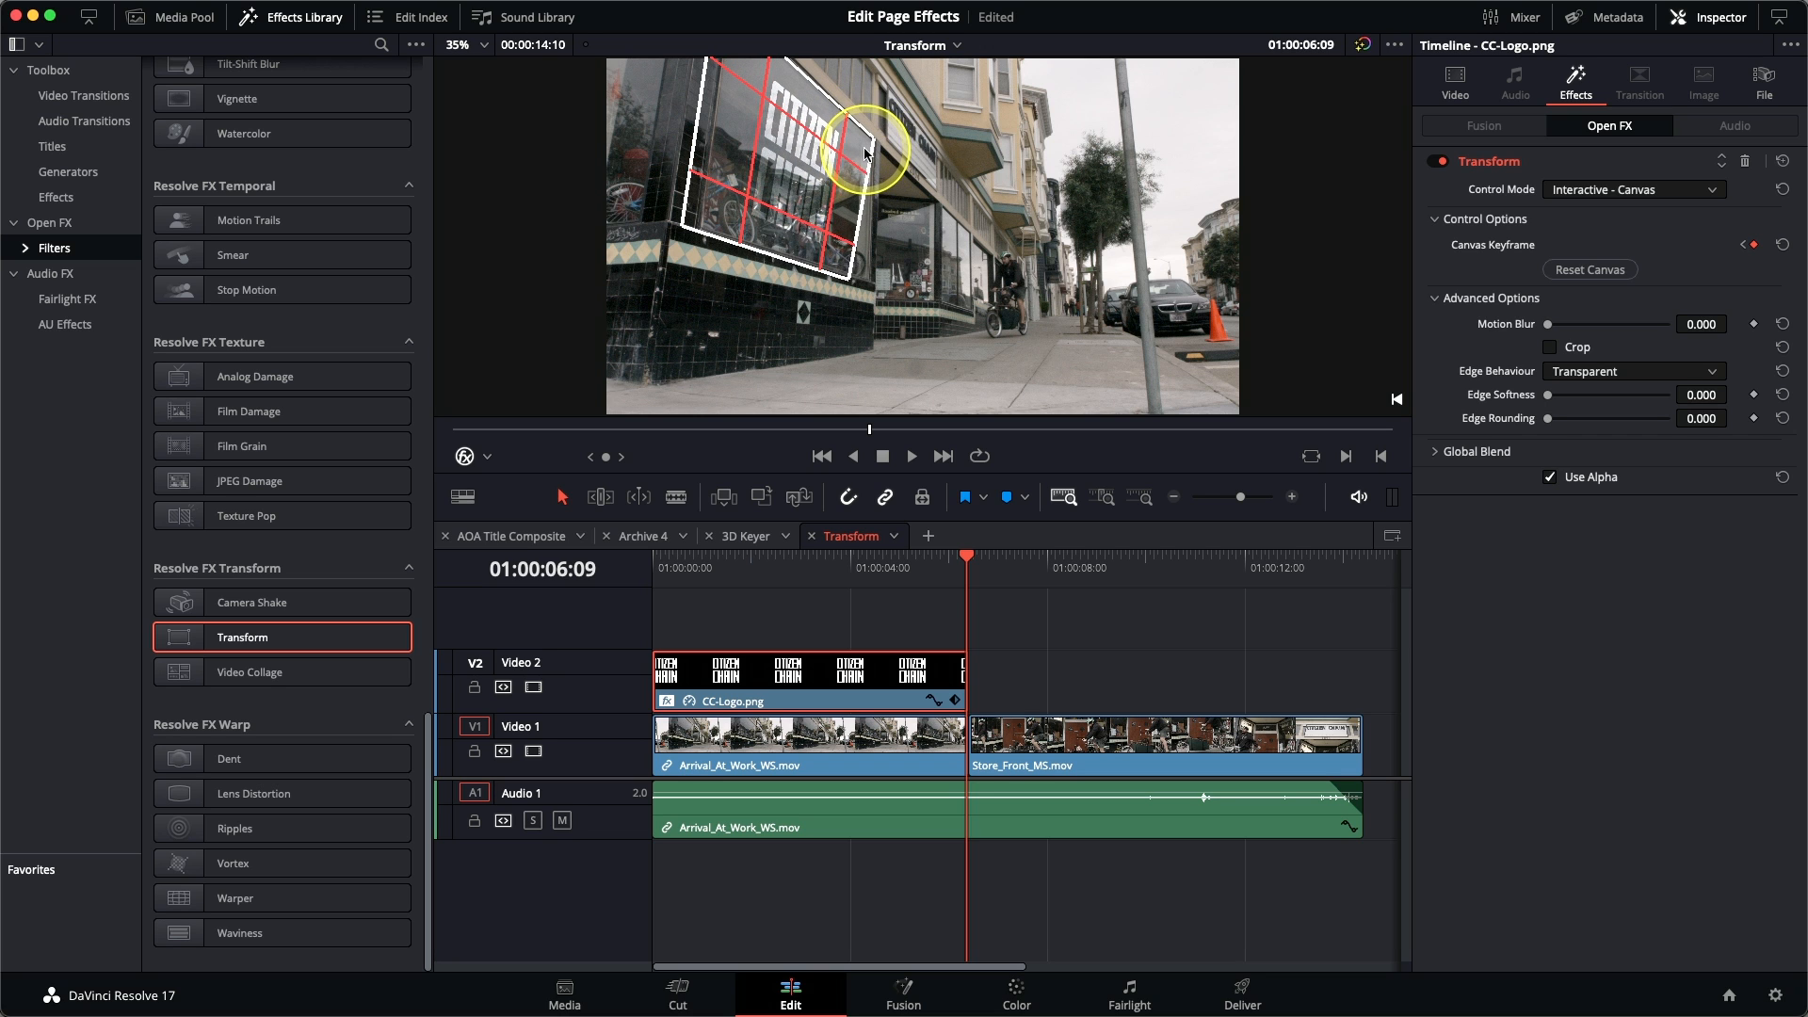
left_click_drag(839, 267, 865, 265)
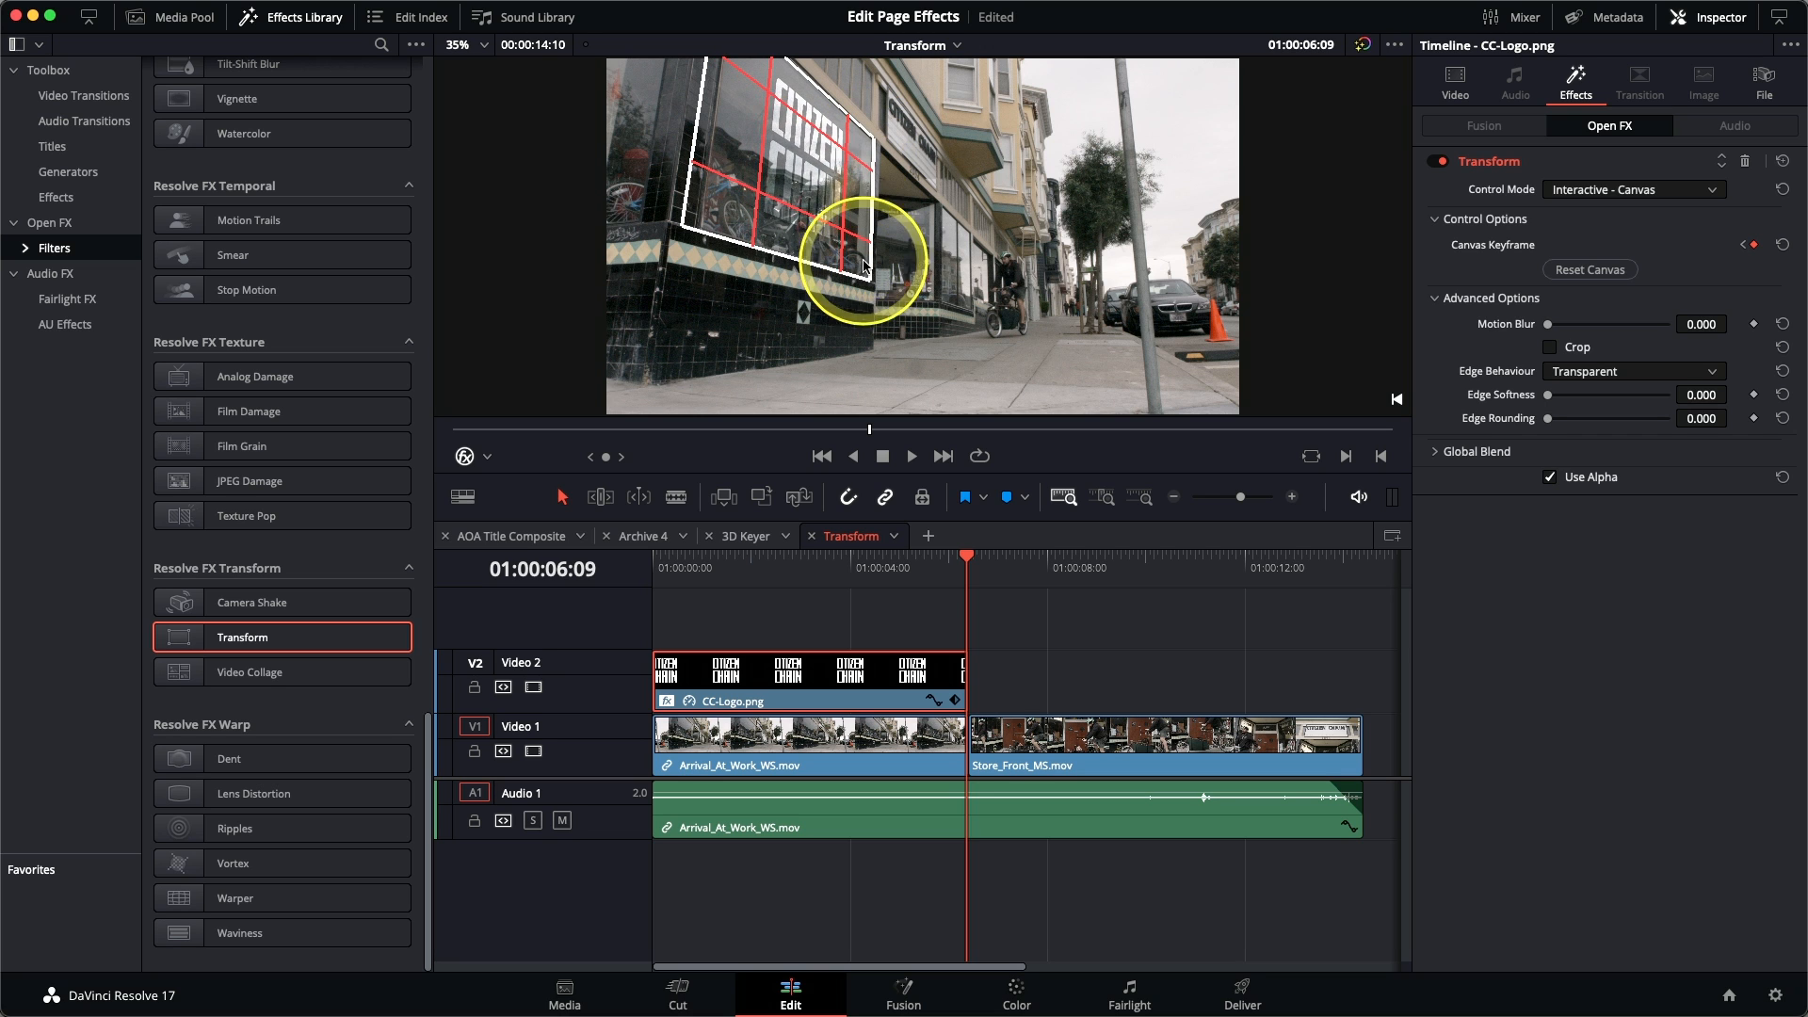
left_click_drag(722, 210, 738, 213)
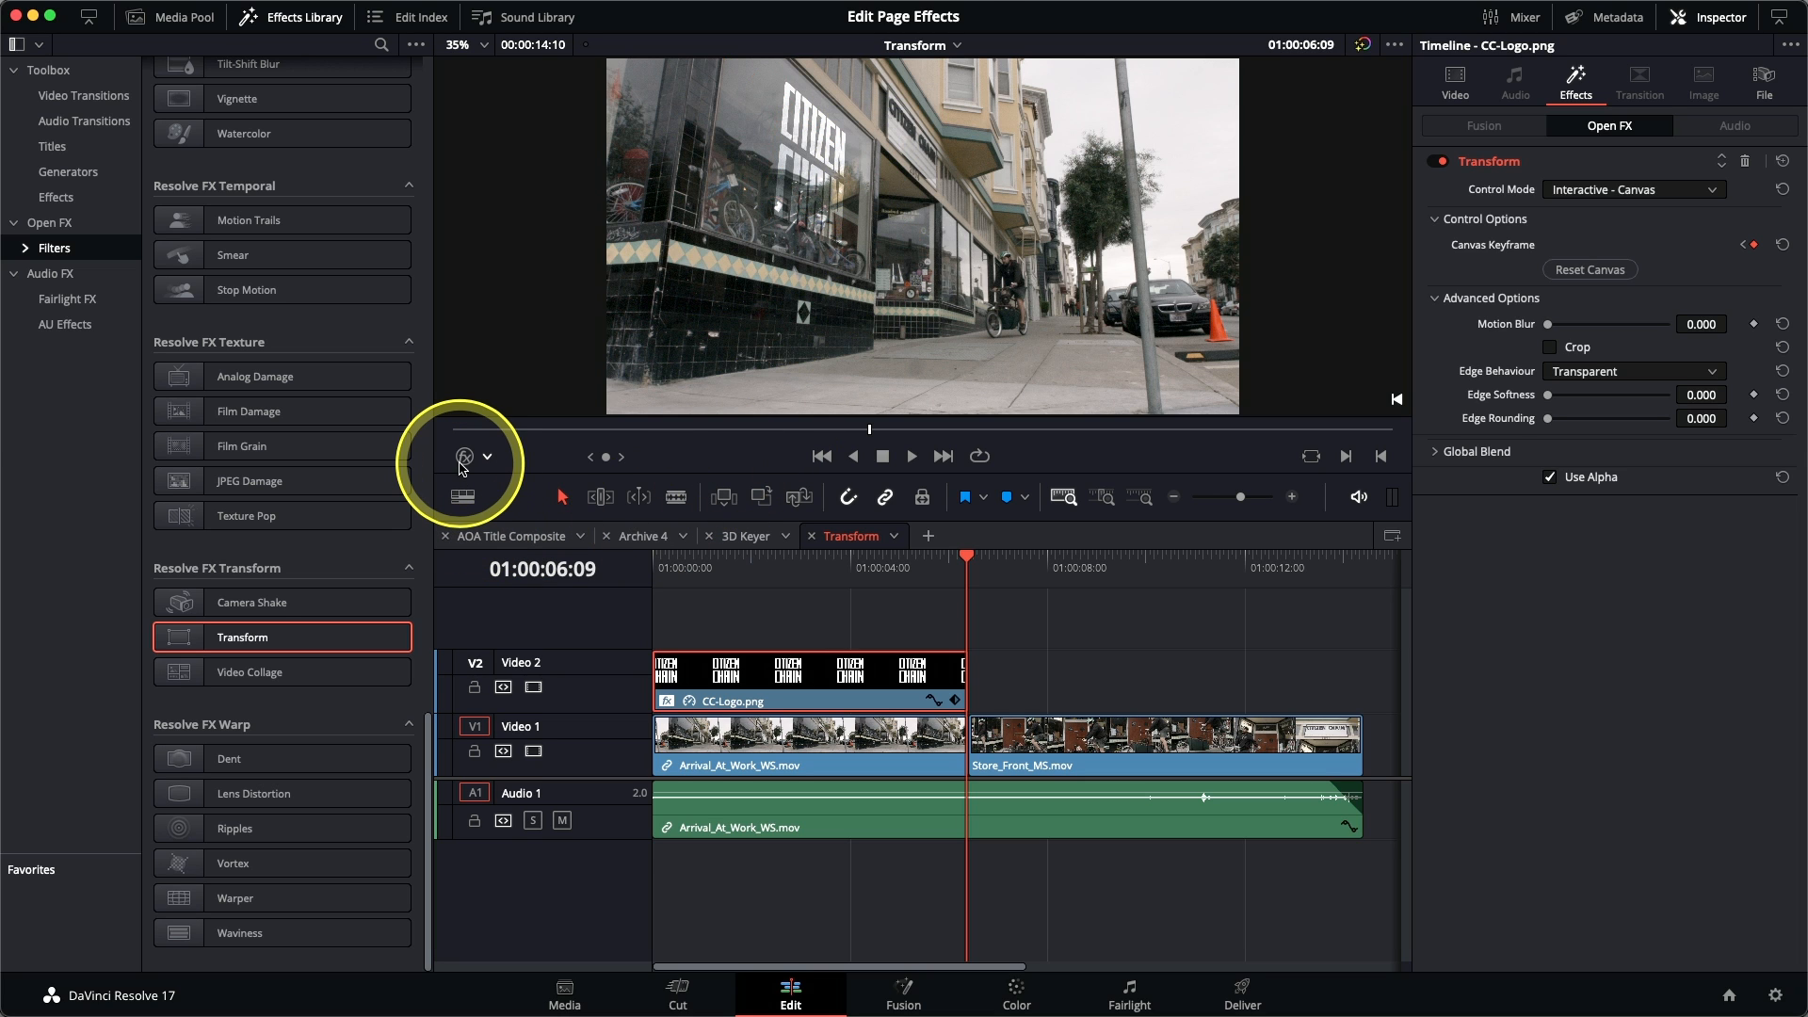
Step: Play the Transform timeline from its start to check that the keyframed logo follows the window
key("Home")
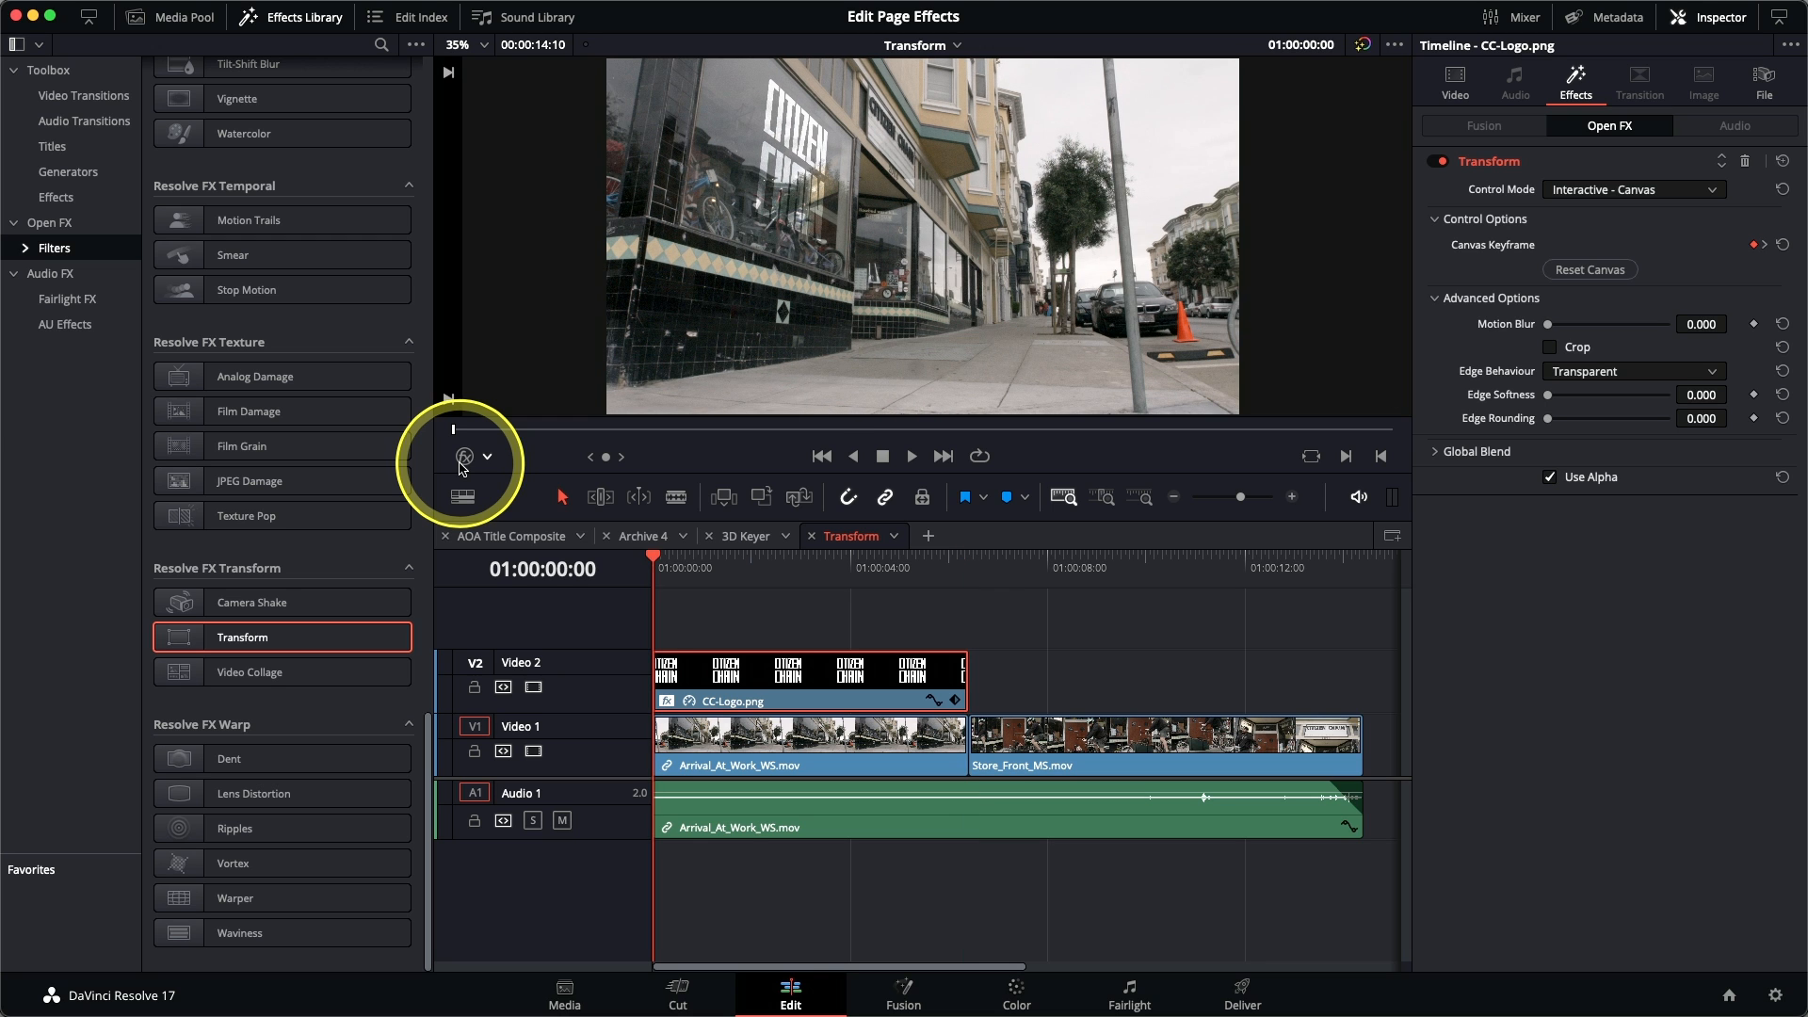
key("space")
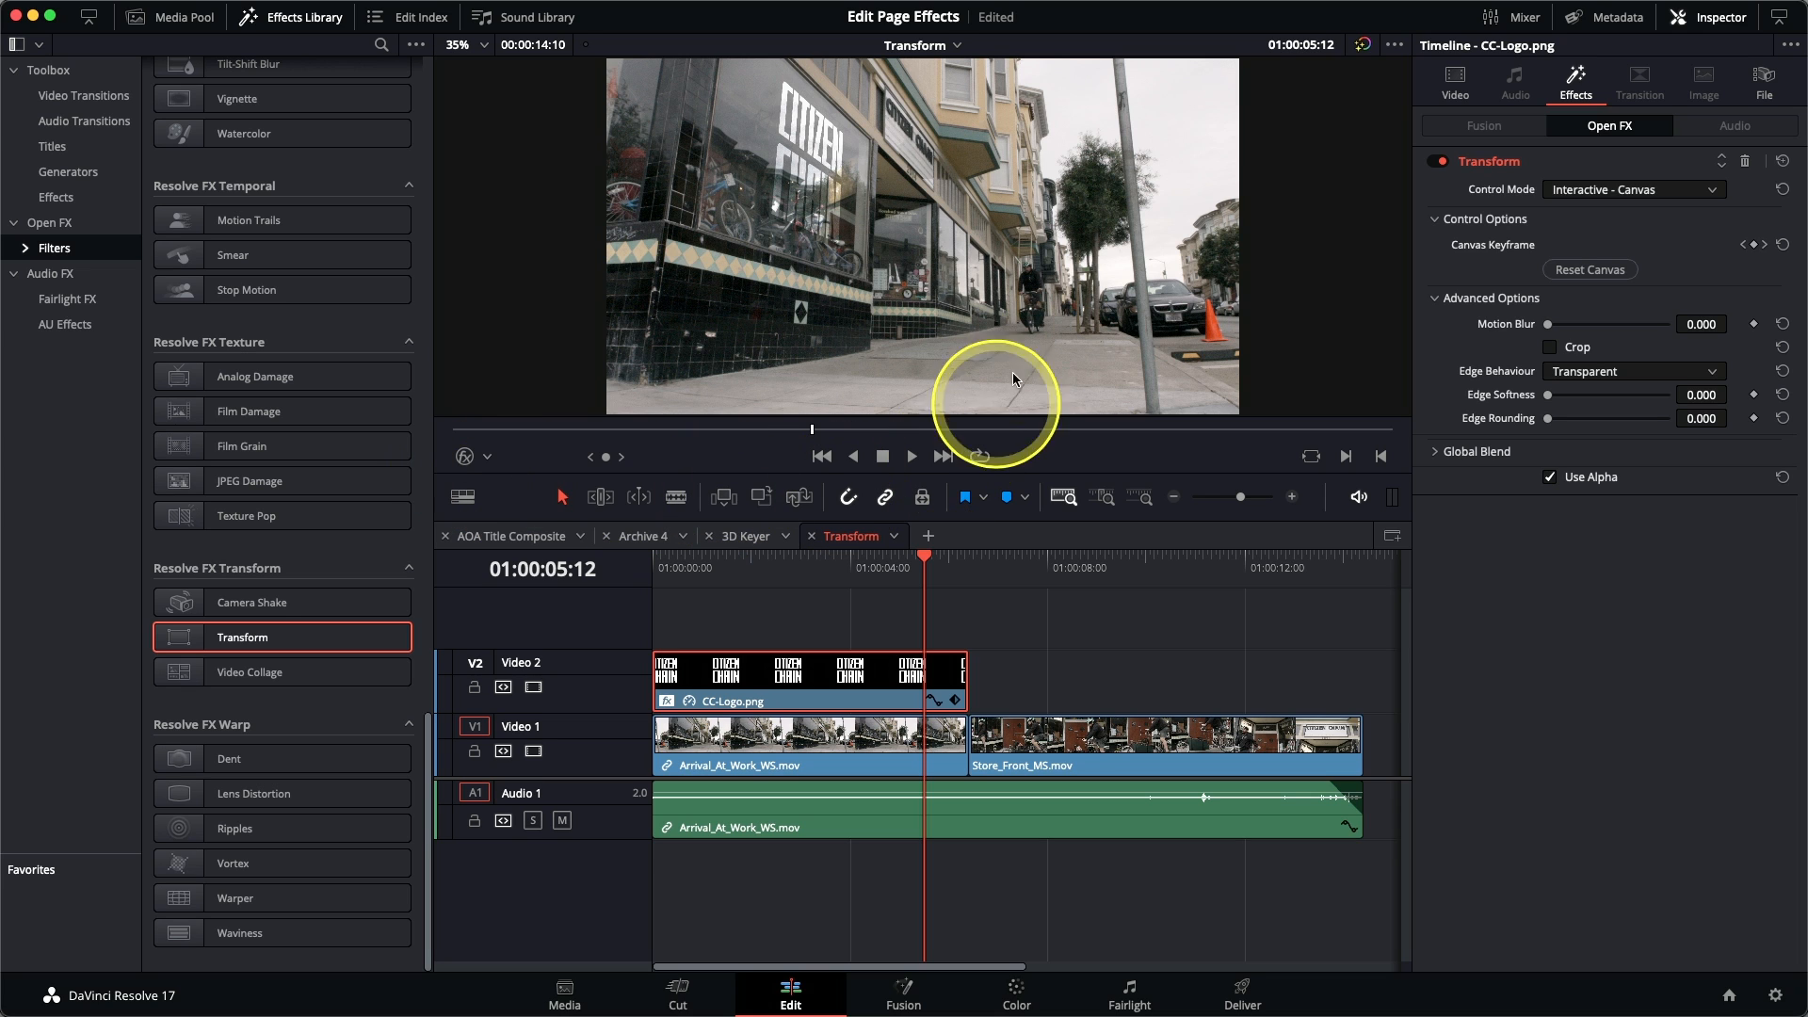
Step: Open the Video Collage Background timeline and scrub back to 01:00:00:20
left_click(951, 45)
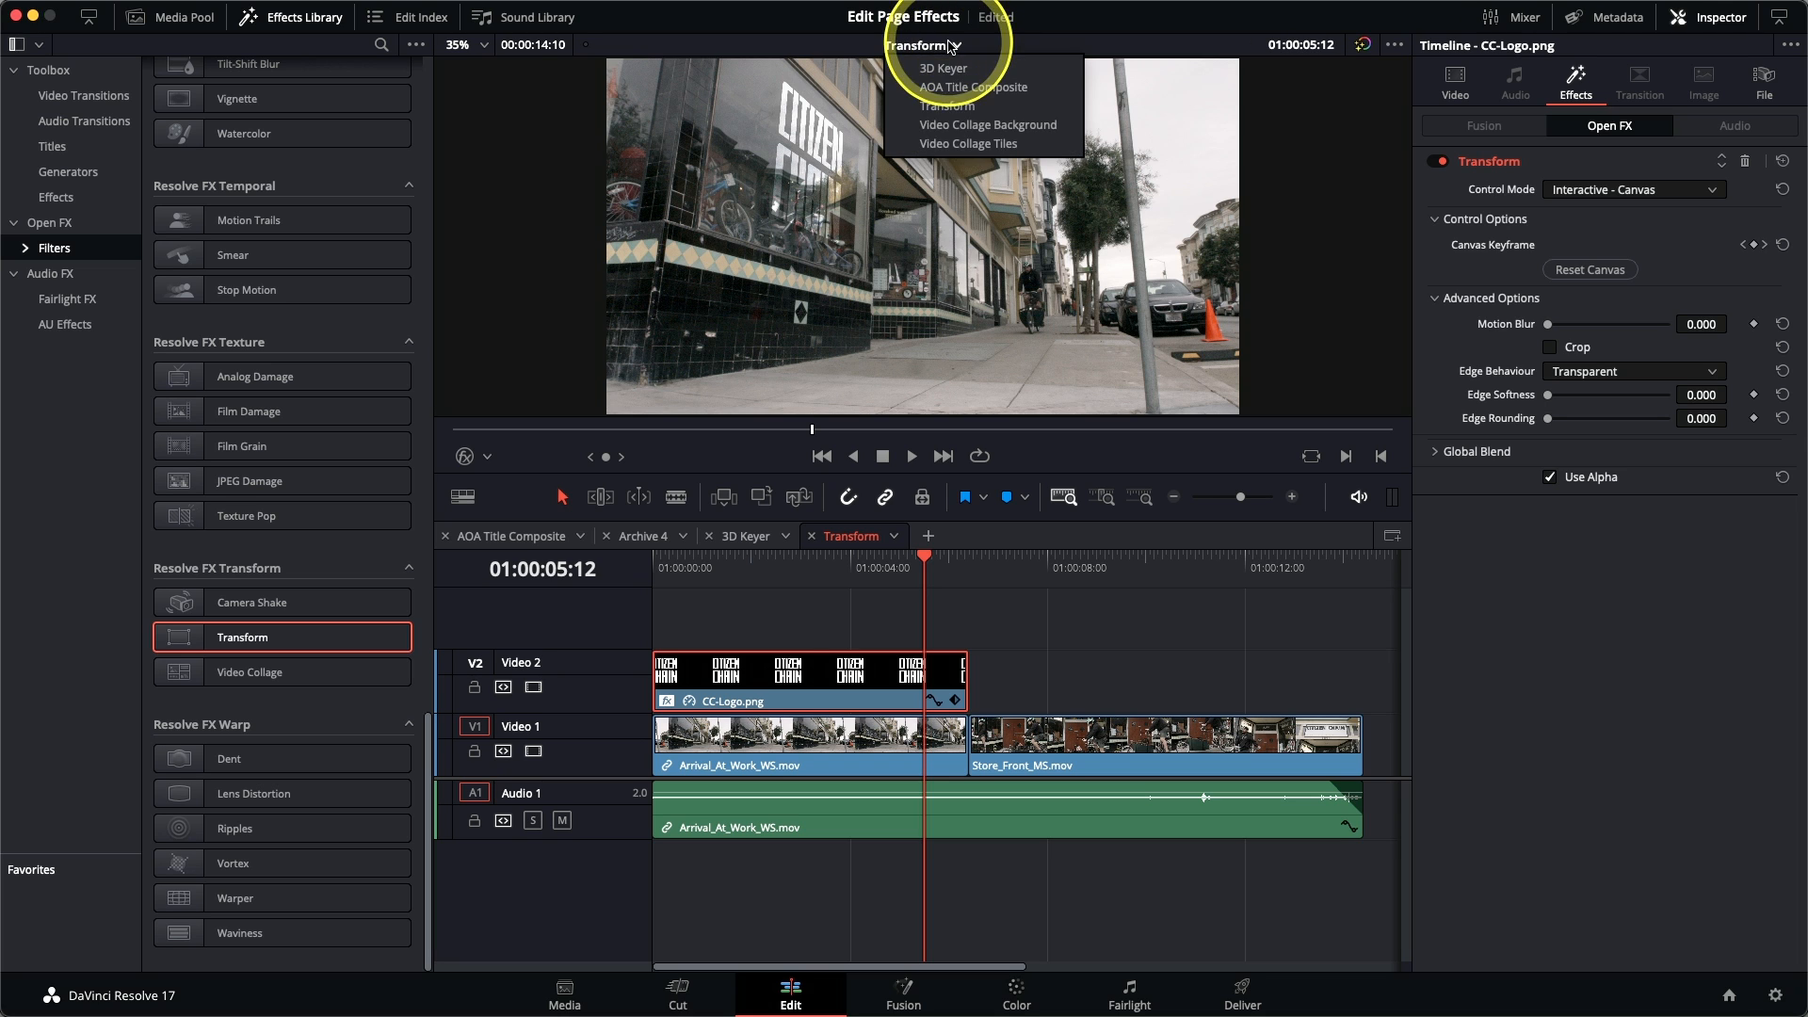
left_click(974, 125)
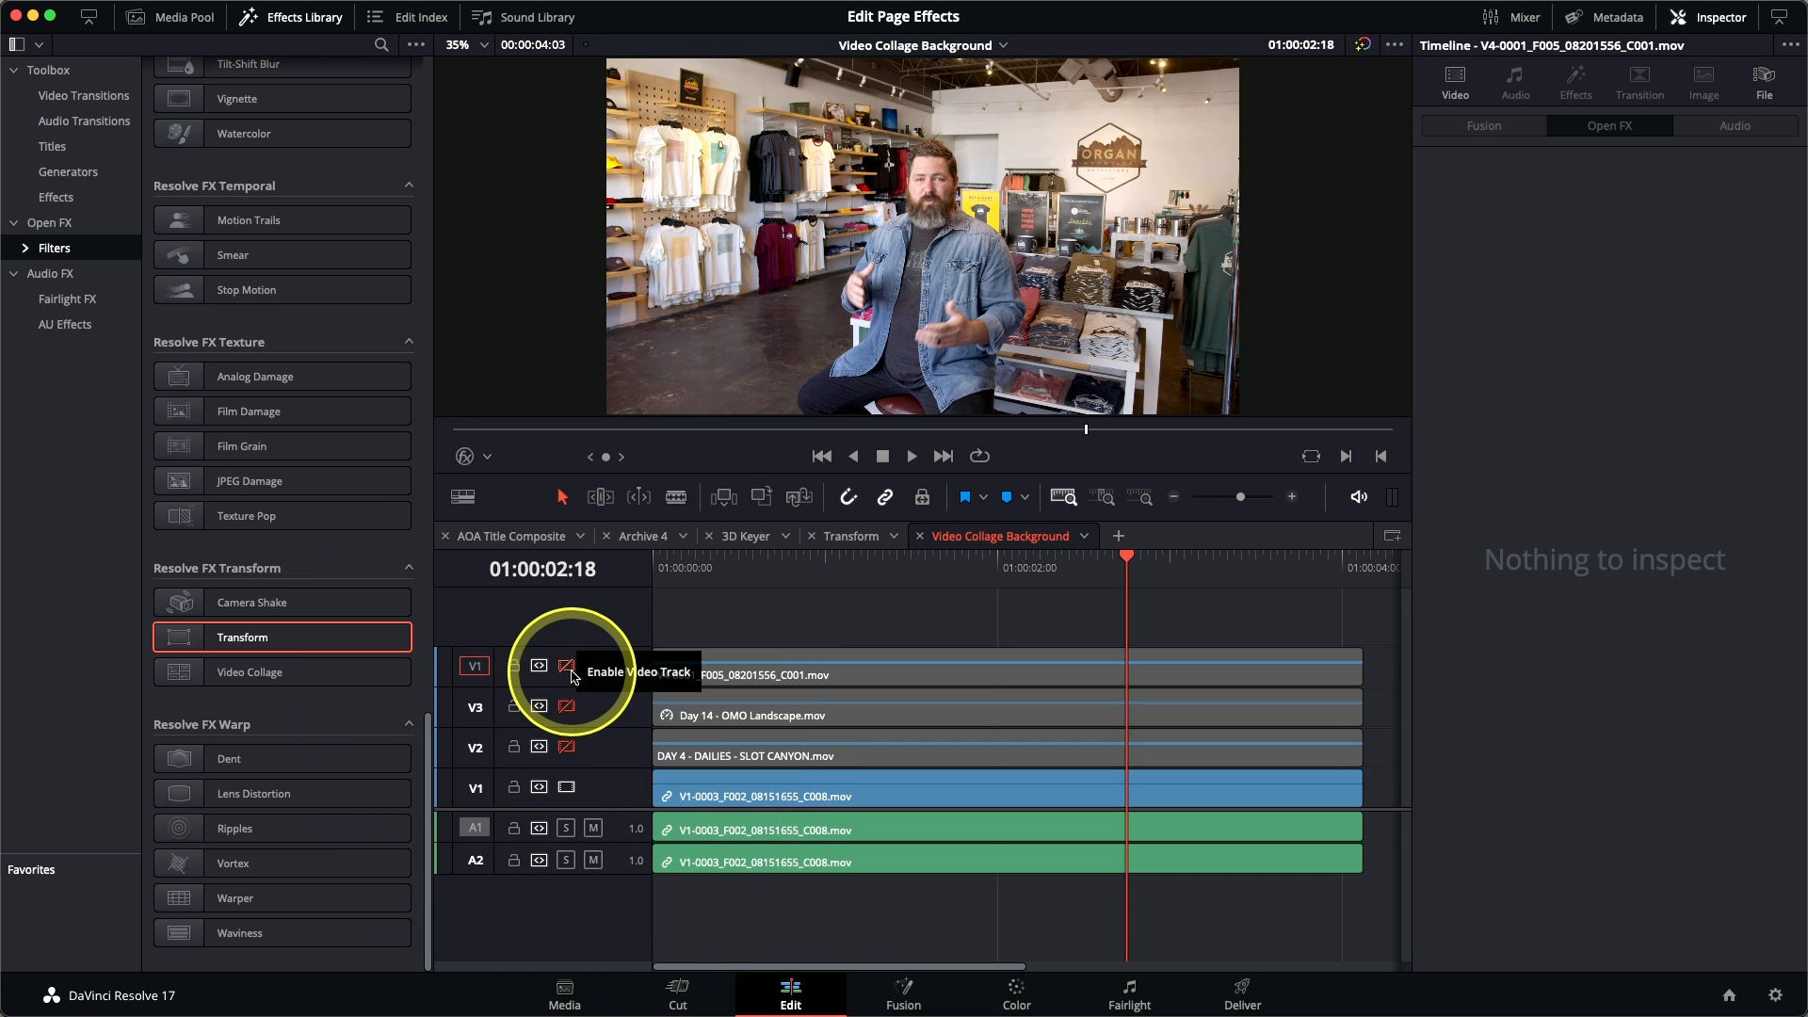
left_click_drag(931, 571, 801, 589)
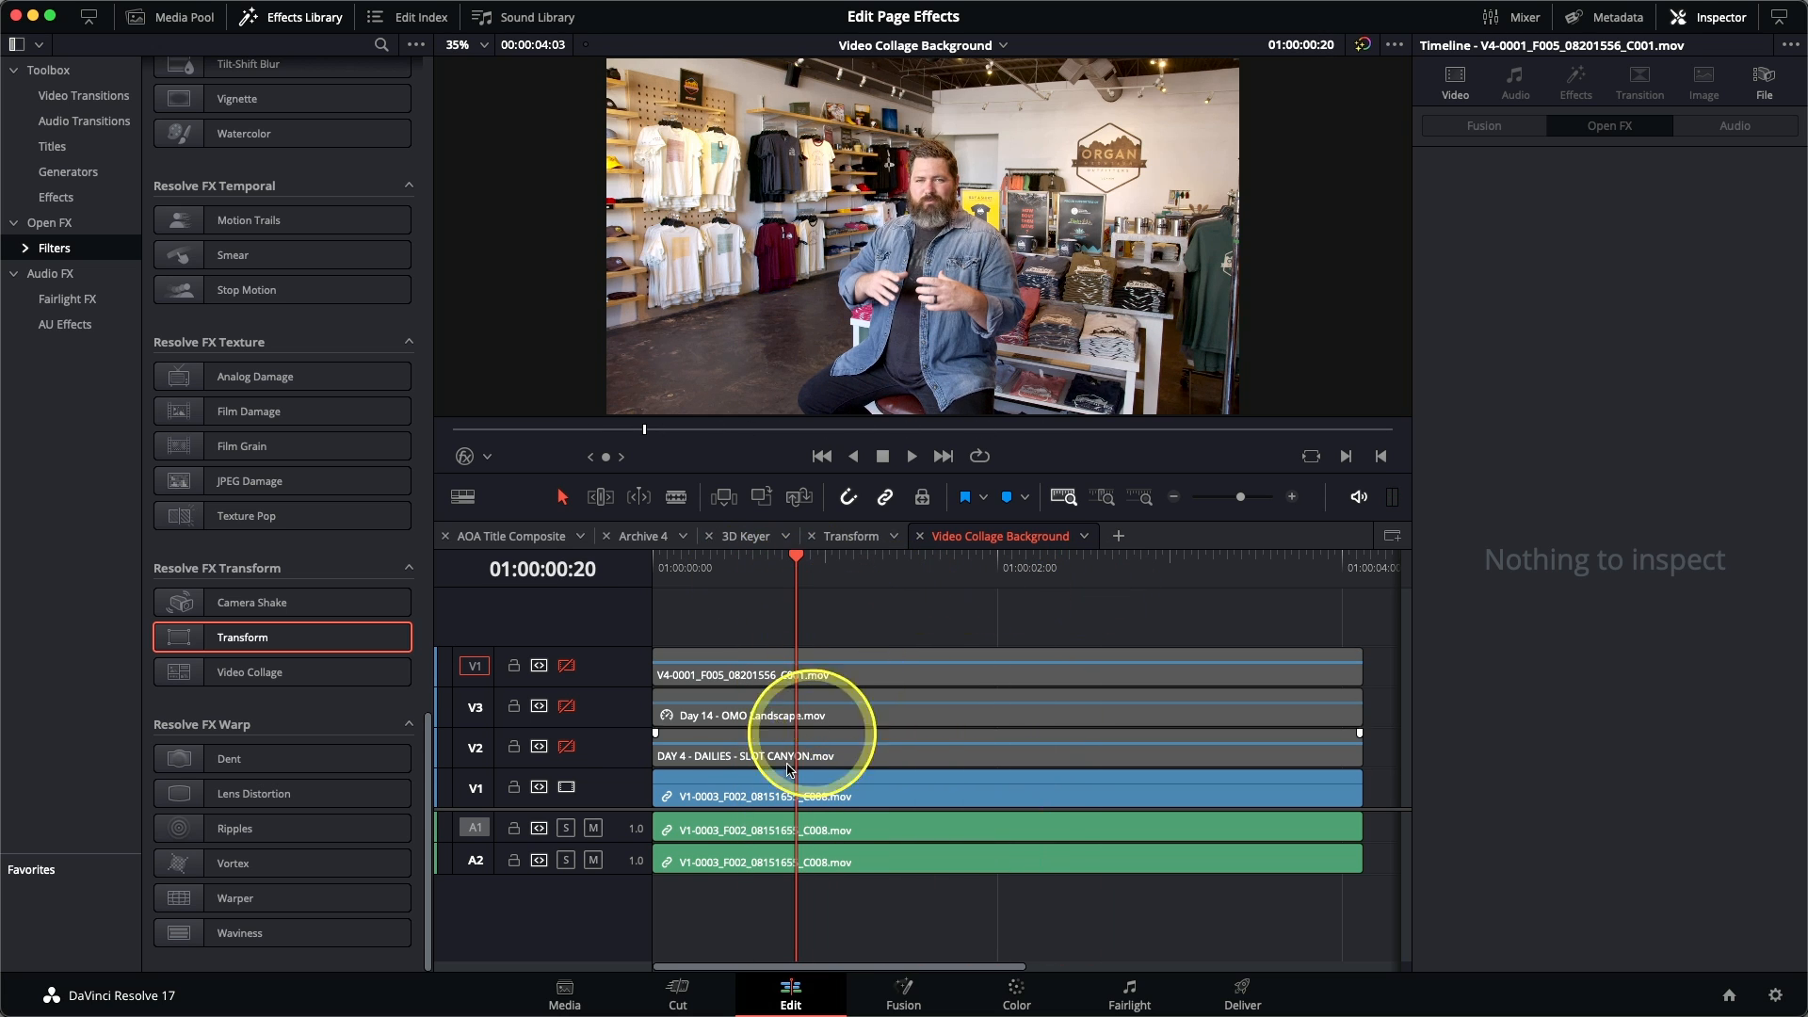
Step: Enable the three disabled video tracks one after another from the lowest up, scrubbing to 01:00:00:17 to preview their clips
left_click(567, 747)
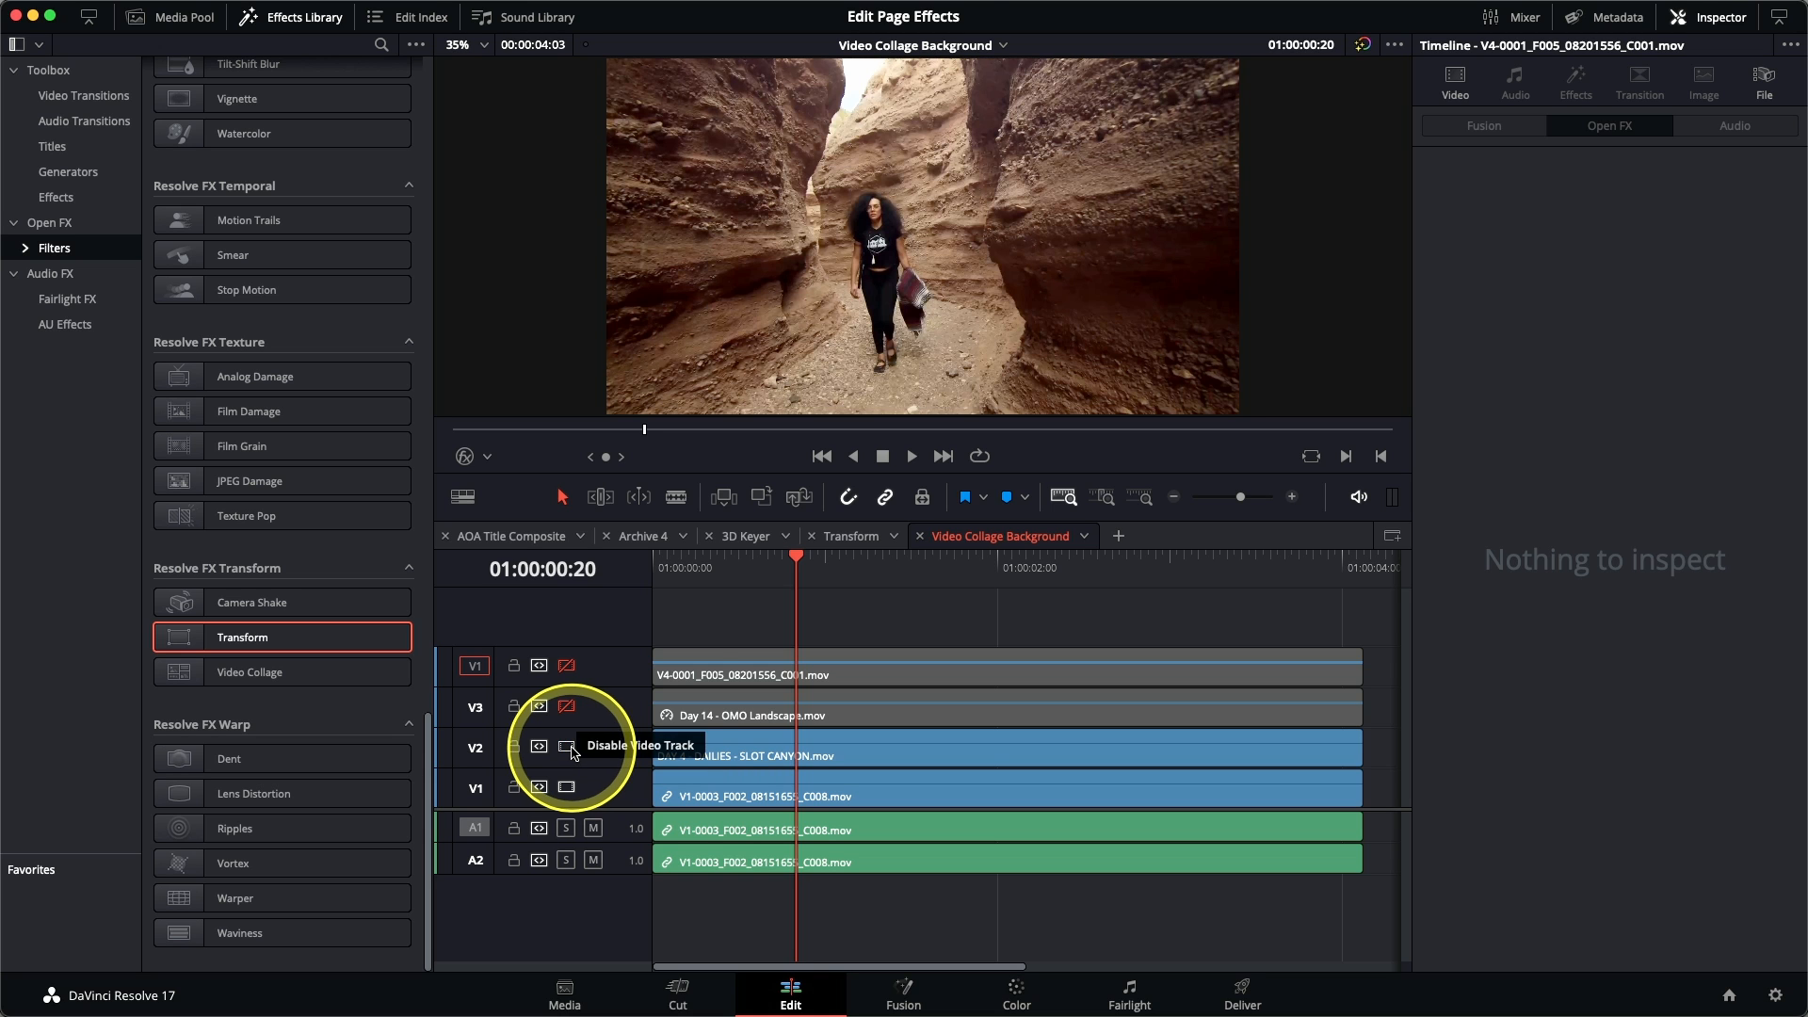
left_click(727, 571)
mouse_move(741, 576)
left_mouse_down()
mouse_move(1095, 569)
mouse_move(761, 572)
left_mouse_up()
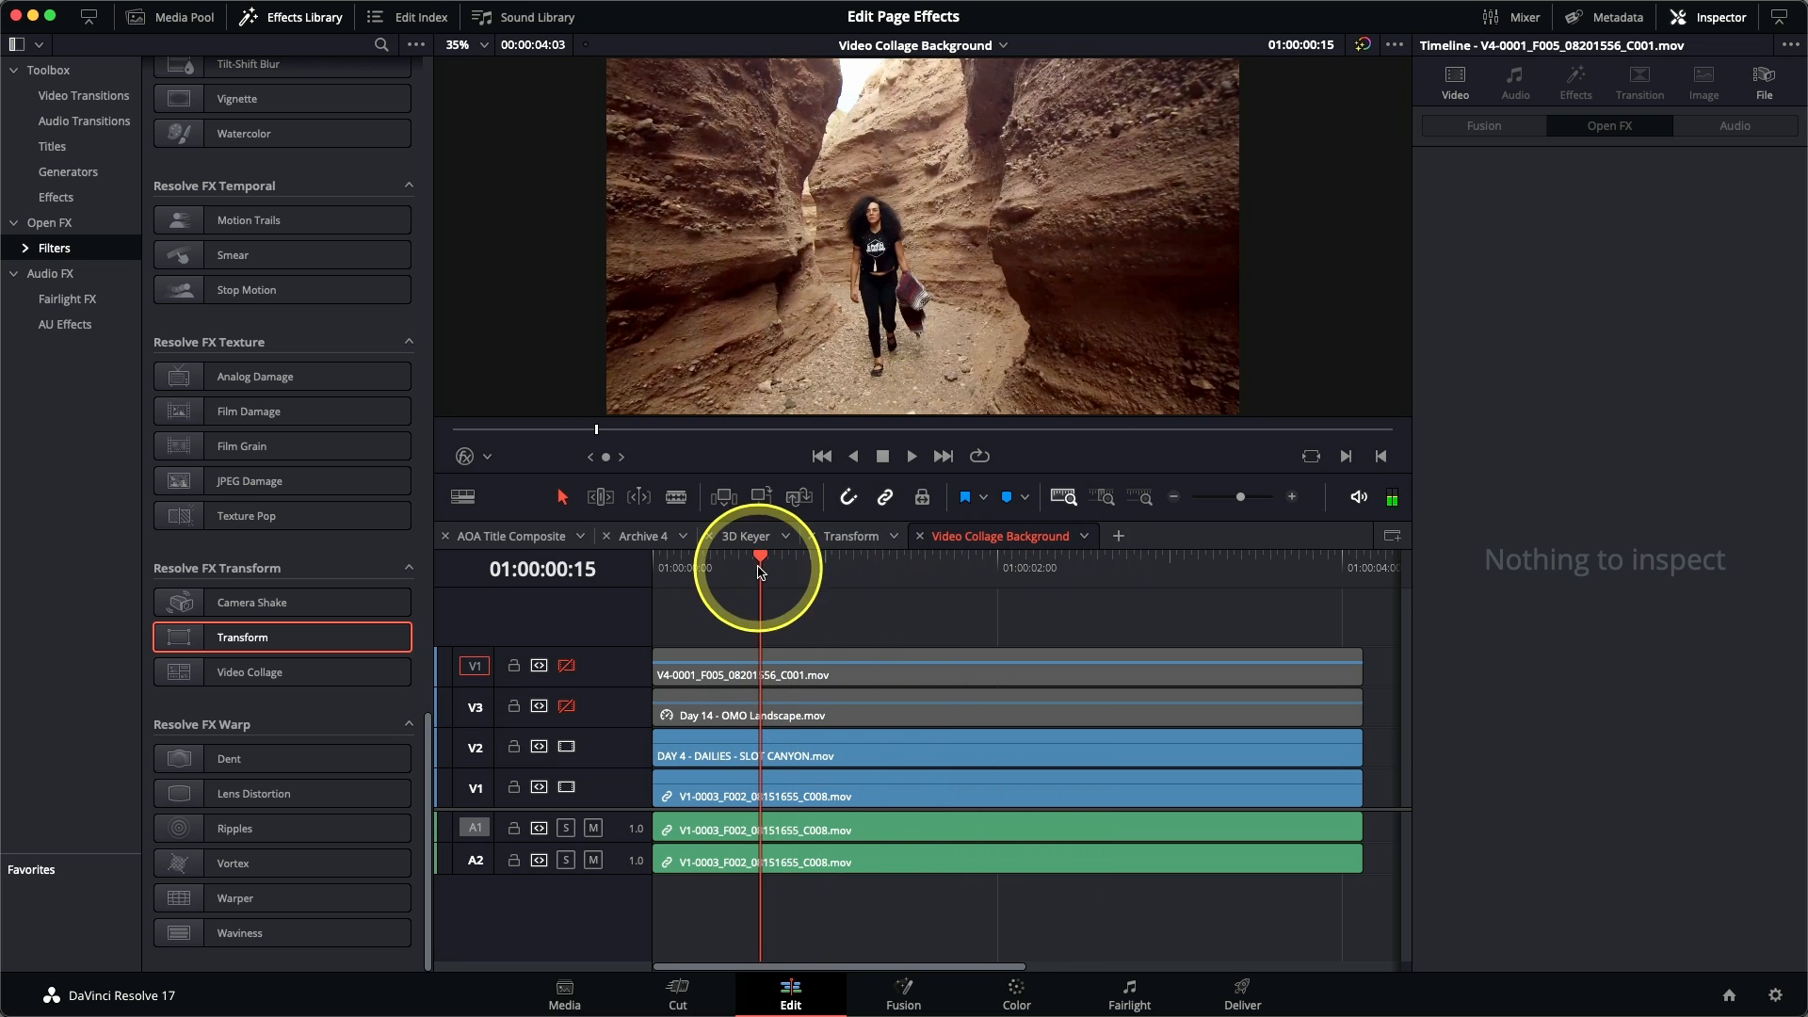
left_click(567, 708)
mouse_move(758, 565)
left_mouse_down()
mouse_move(1093, 565)
mouse_move(775, 565)
left_mouse_up()
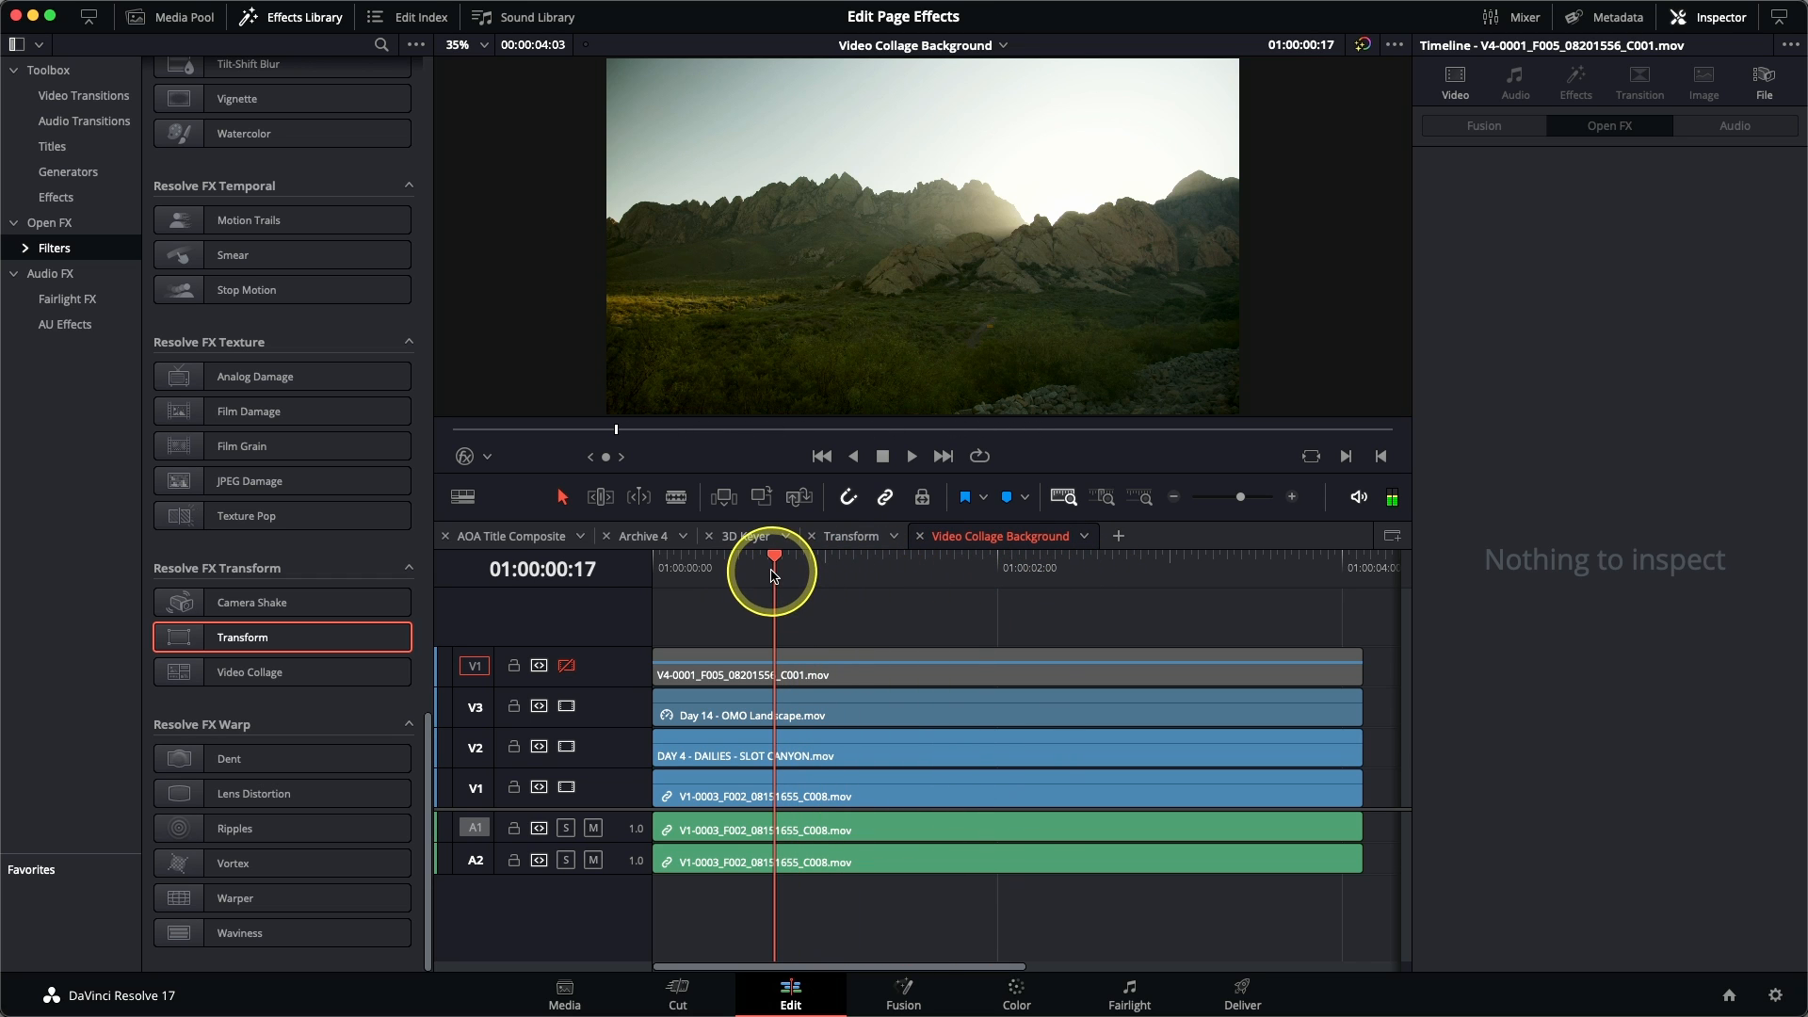
left_click(568, 668)
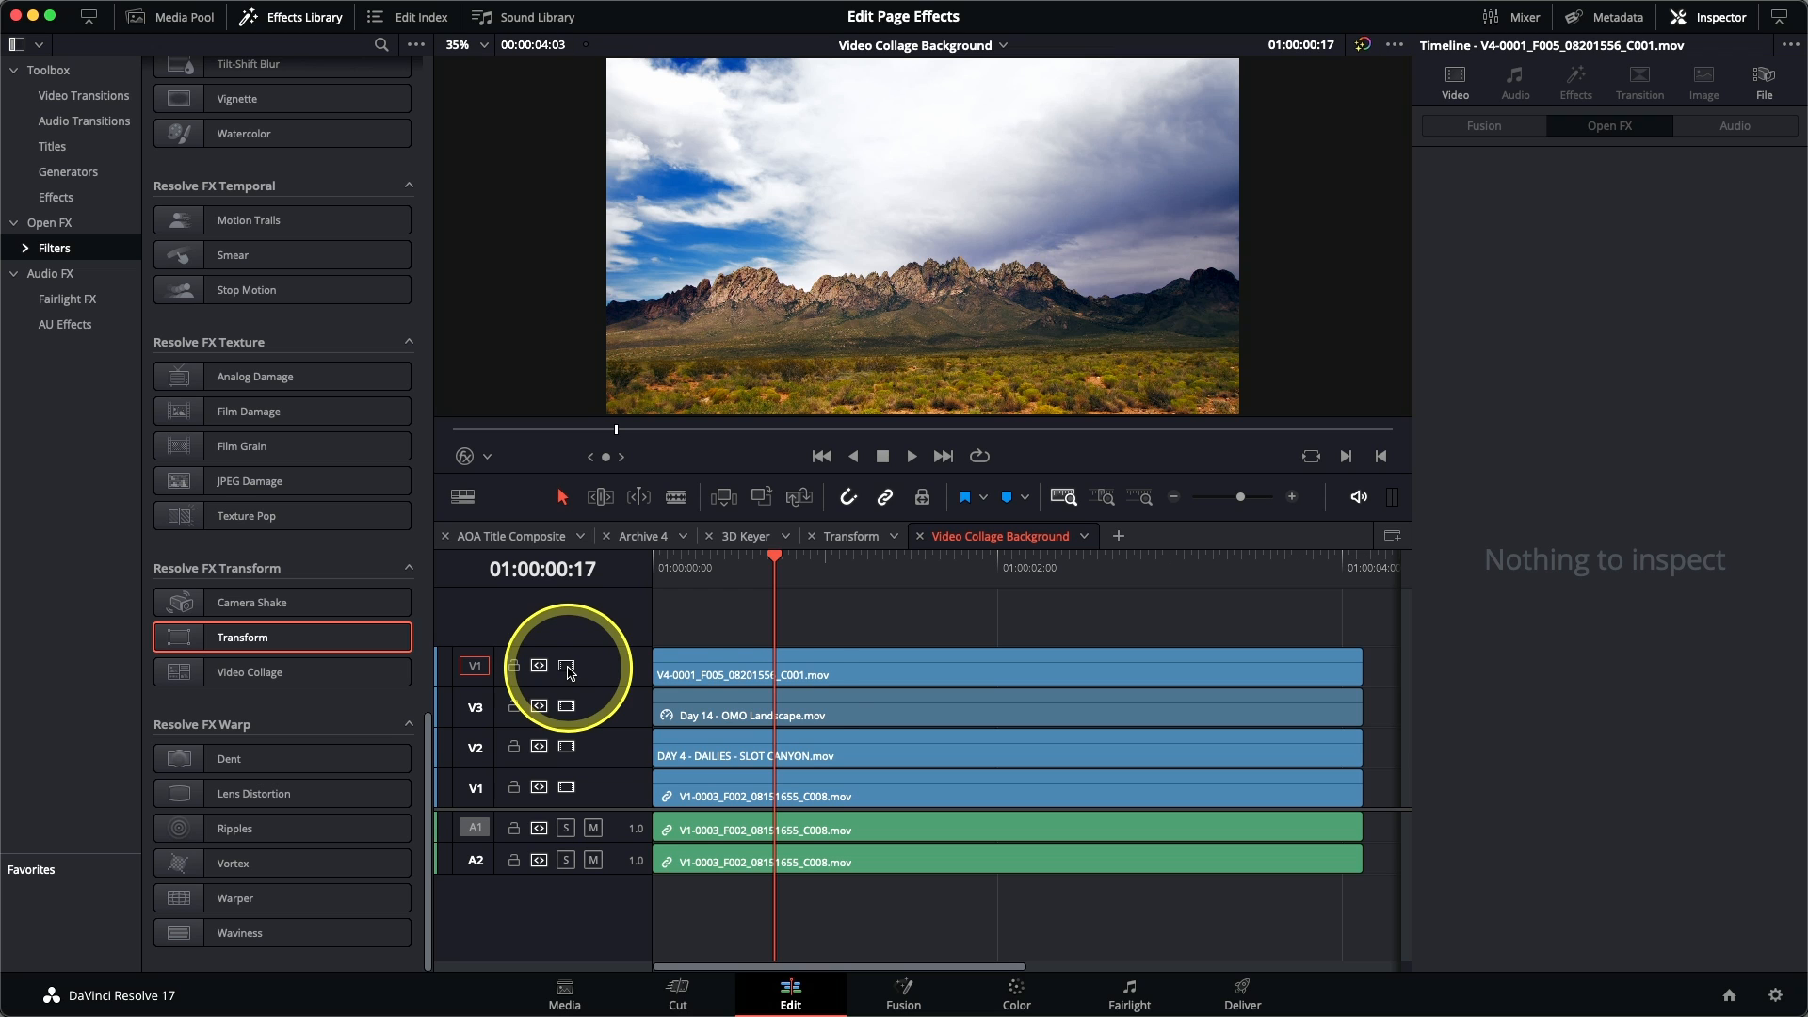
Step: Apply the Video Collage filter to the V4-0001_F005_08201556_C001.mov clip on the uppermost track and open its effect settings
left_click(804, 680)
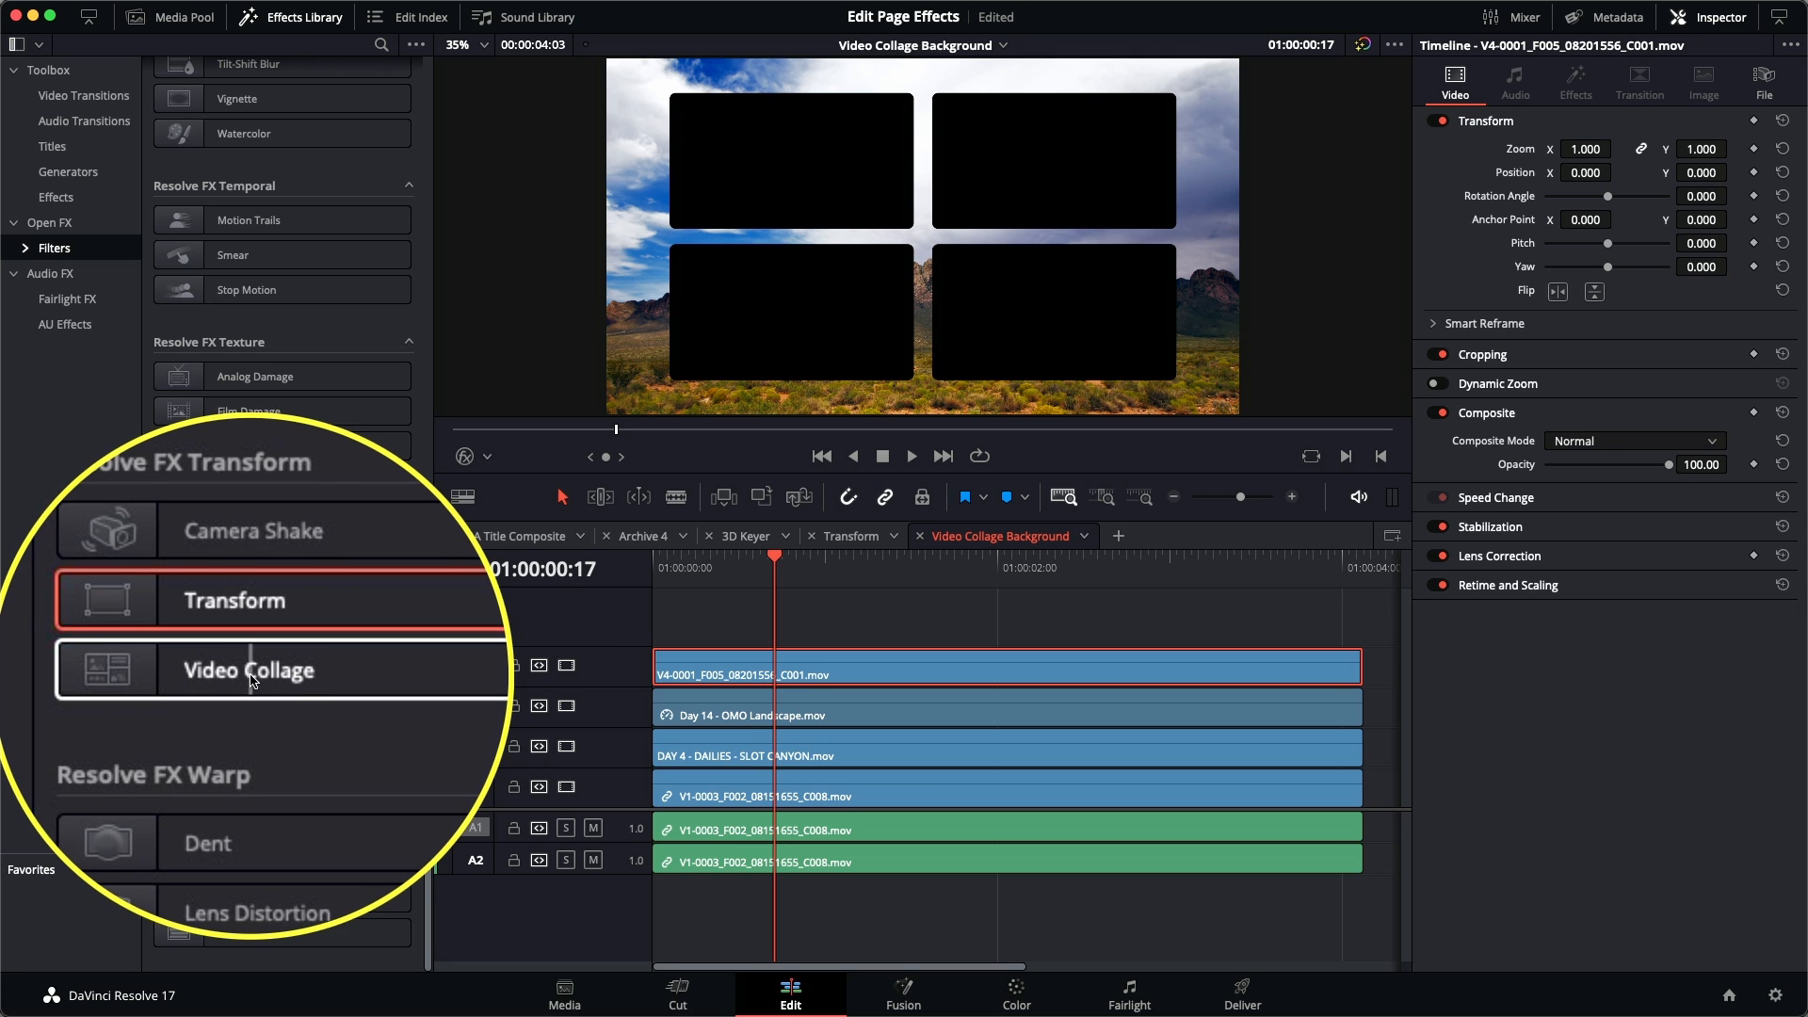
double_click(252, 678)
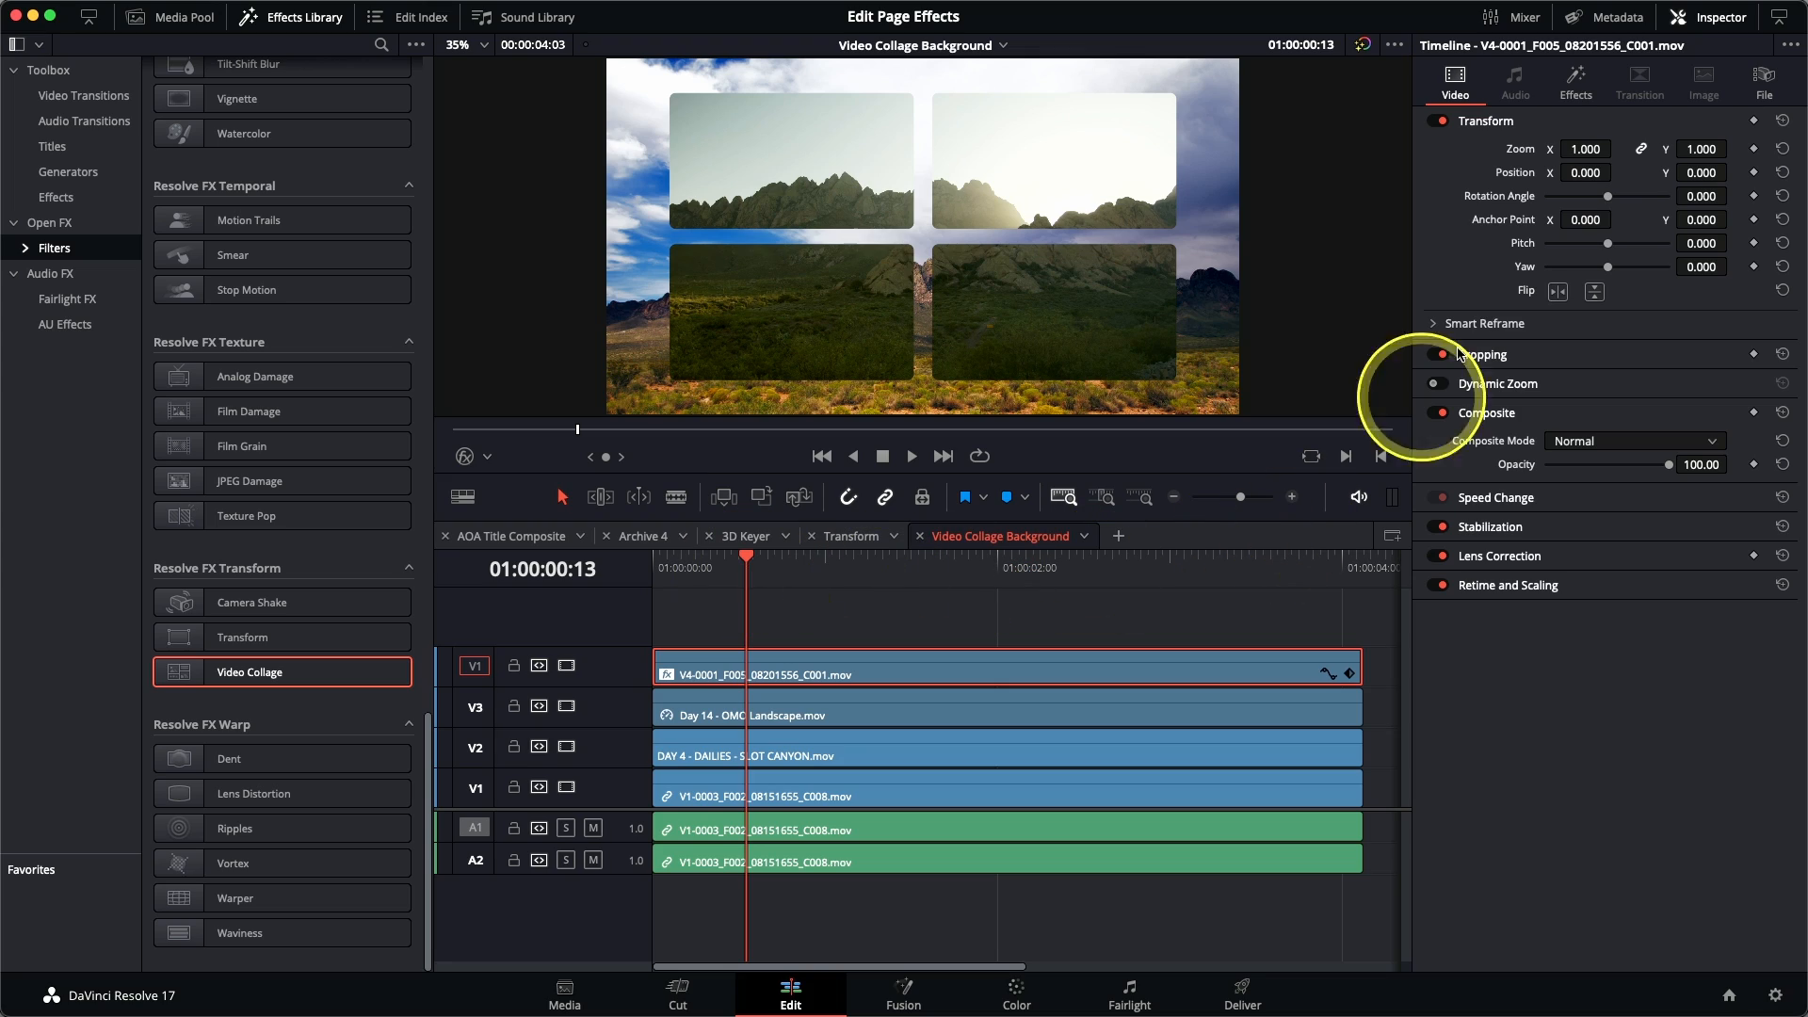
left_click(1579, 83)
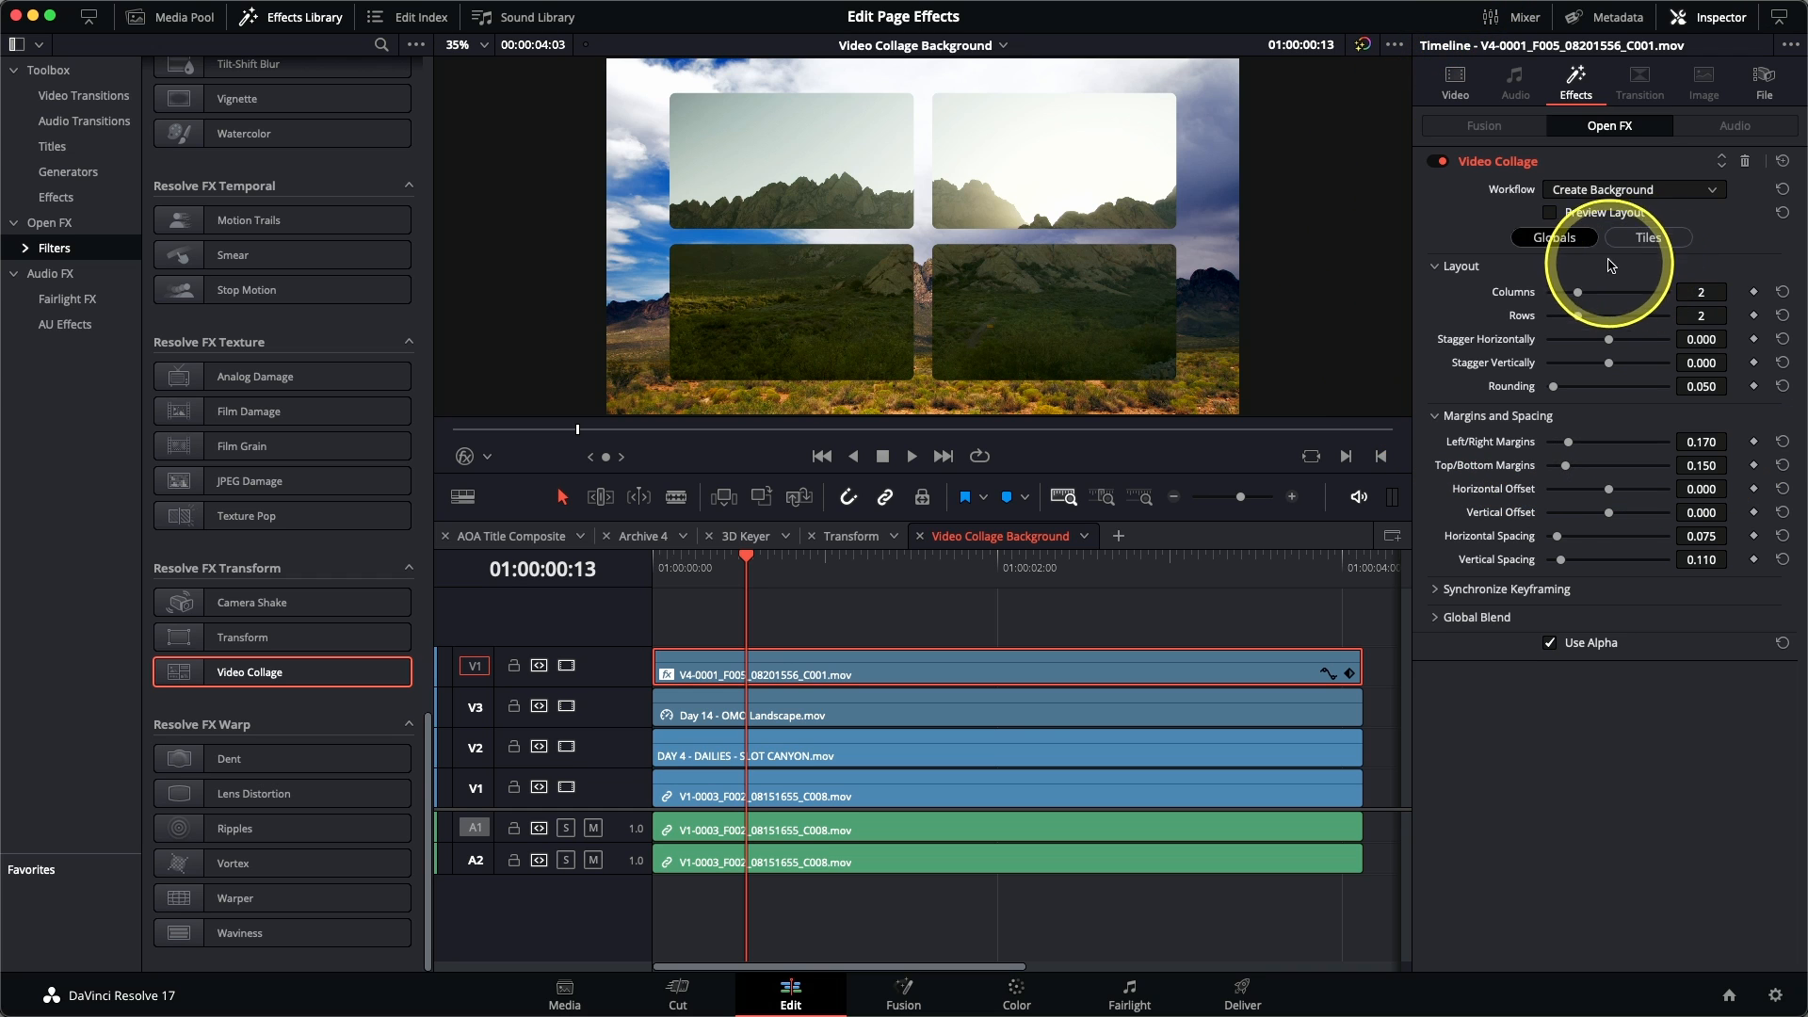
Step: Turn on the collage's layout preview and try a grid of 4 columns and 4 rows, resetting both counts to their defaults
left_click(1590, 220)
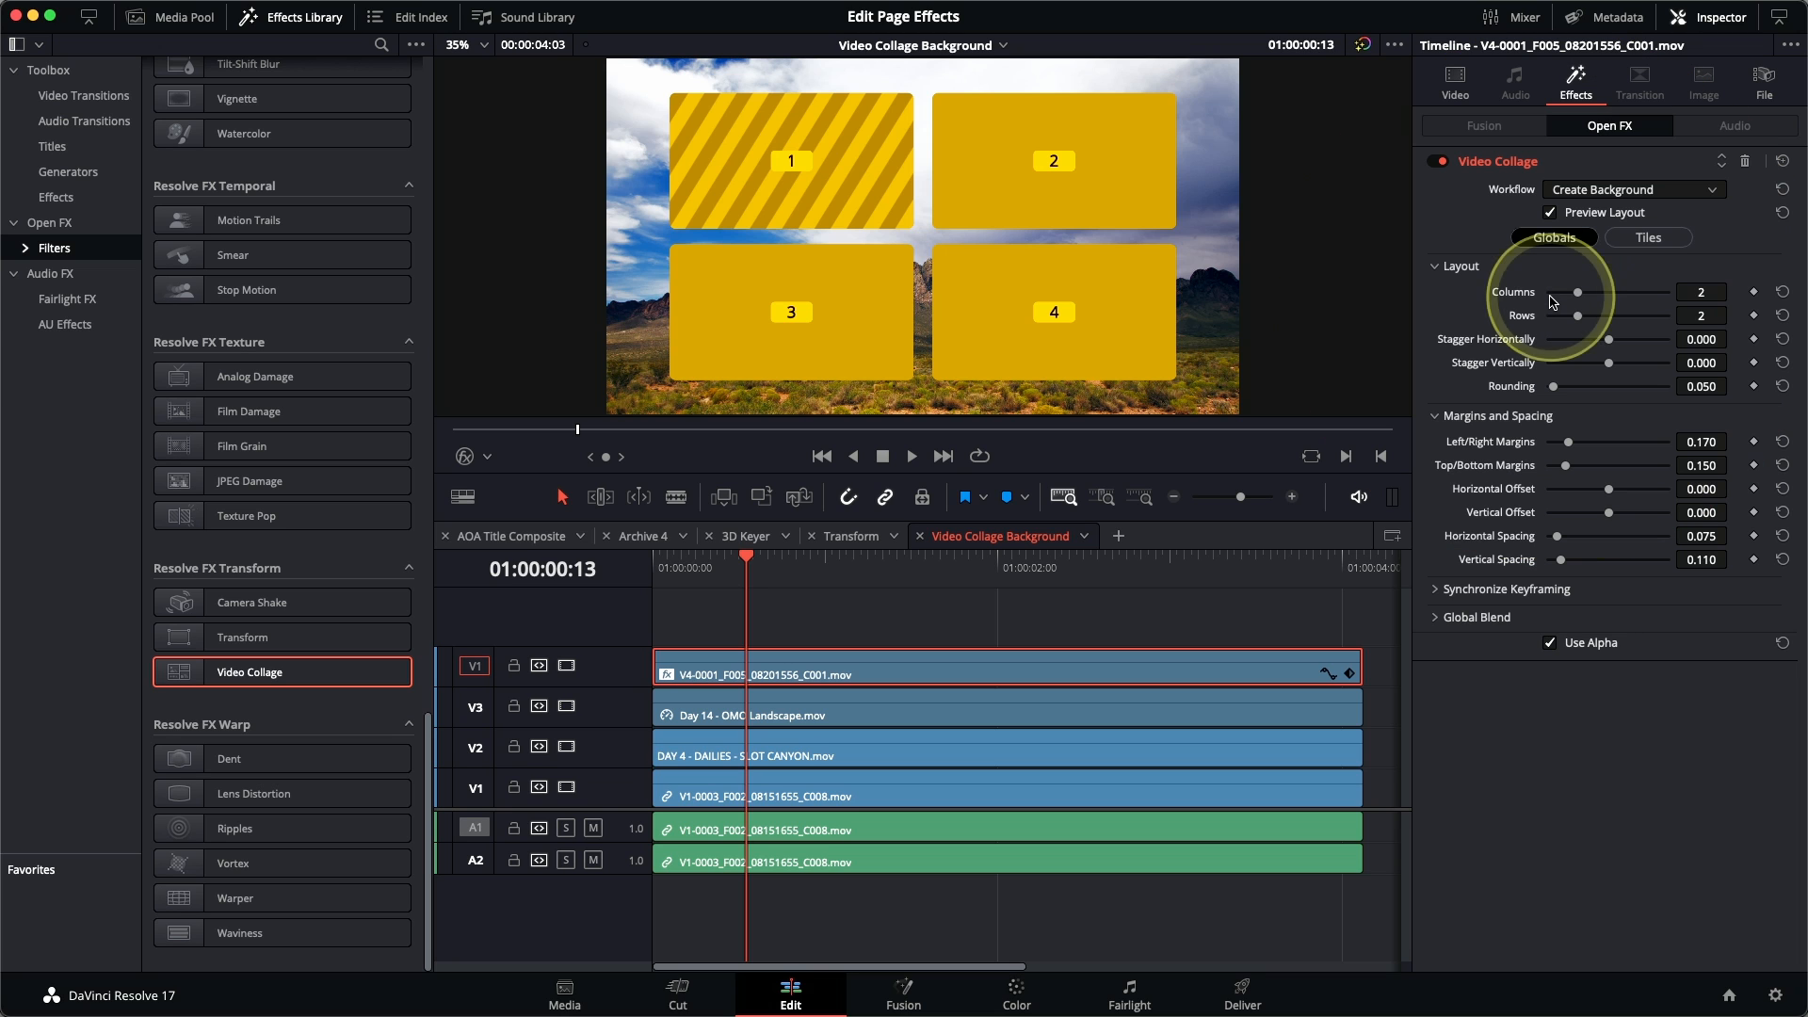
left_click_drag(1580, 294, 1639, 315)
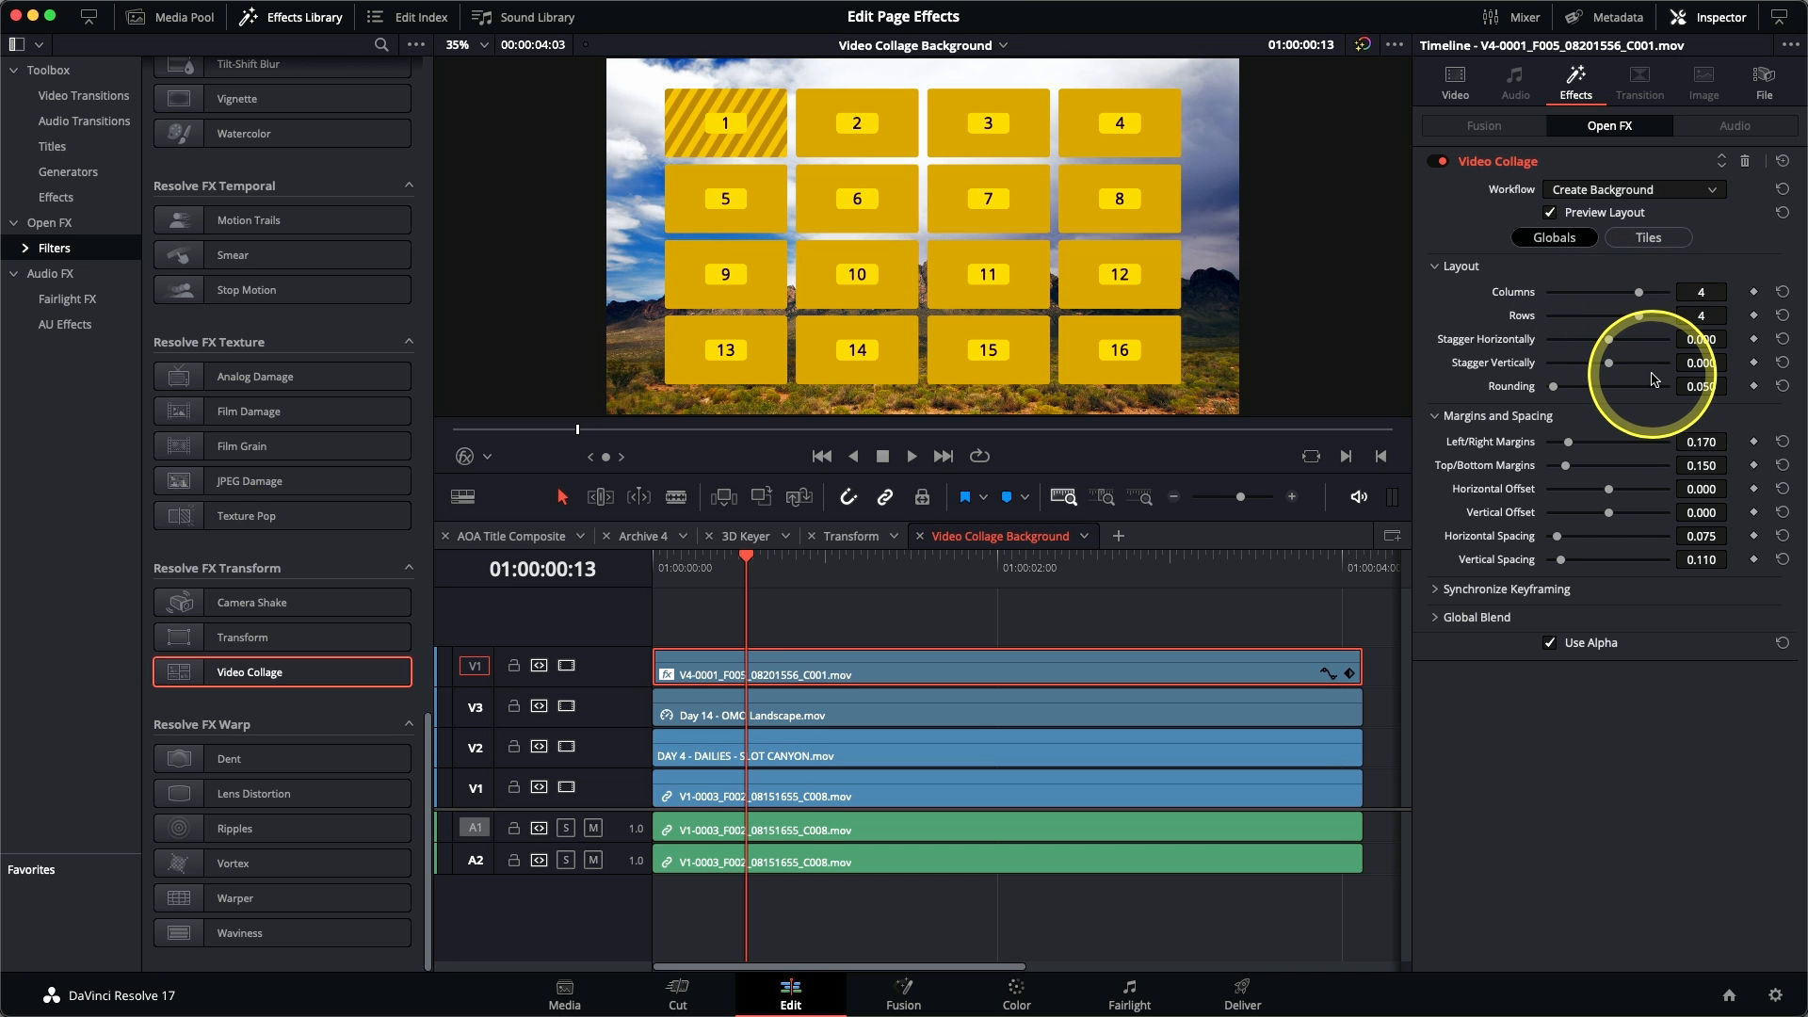
left_click(1783, 292)
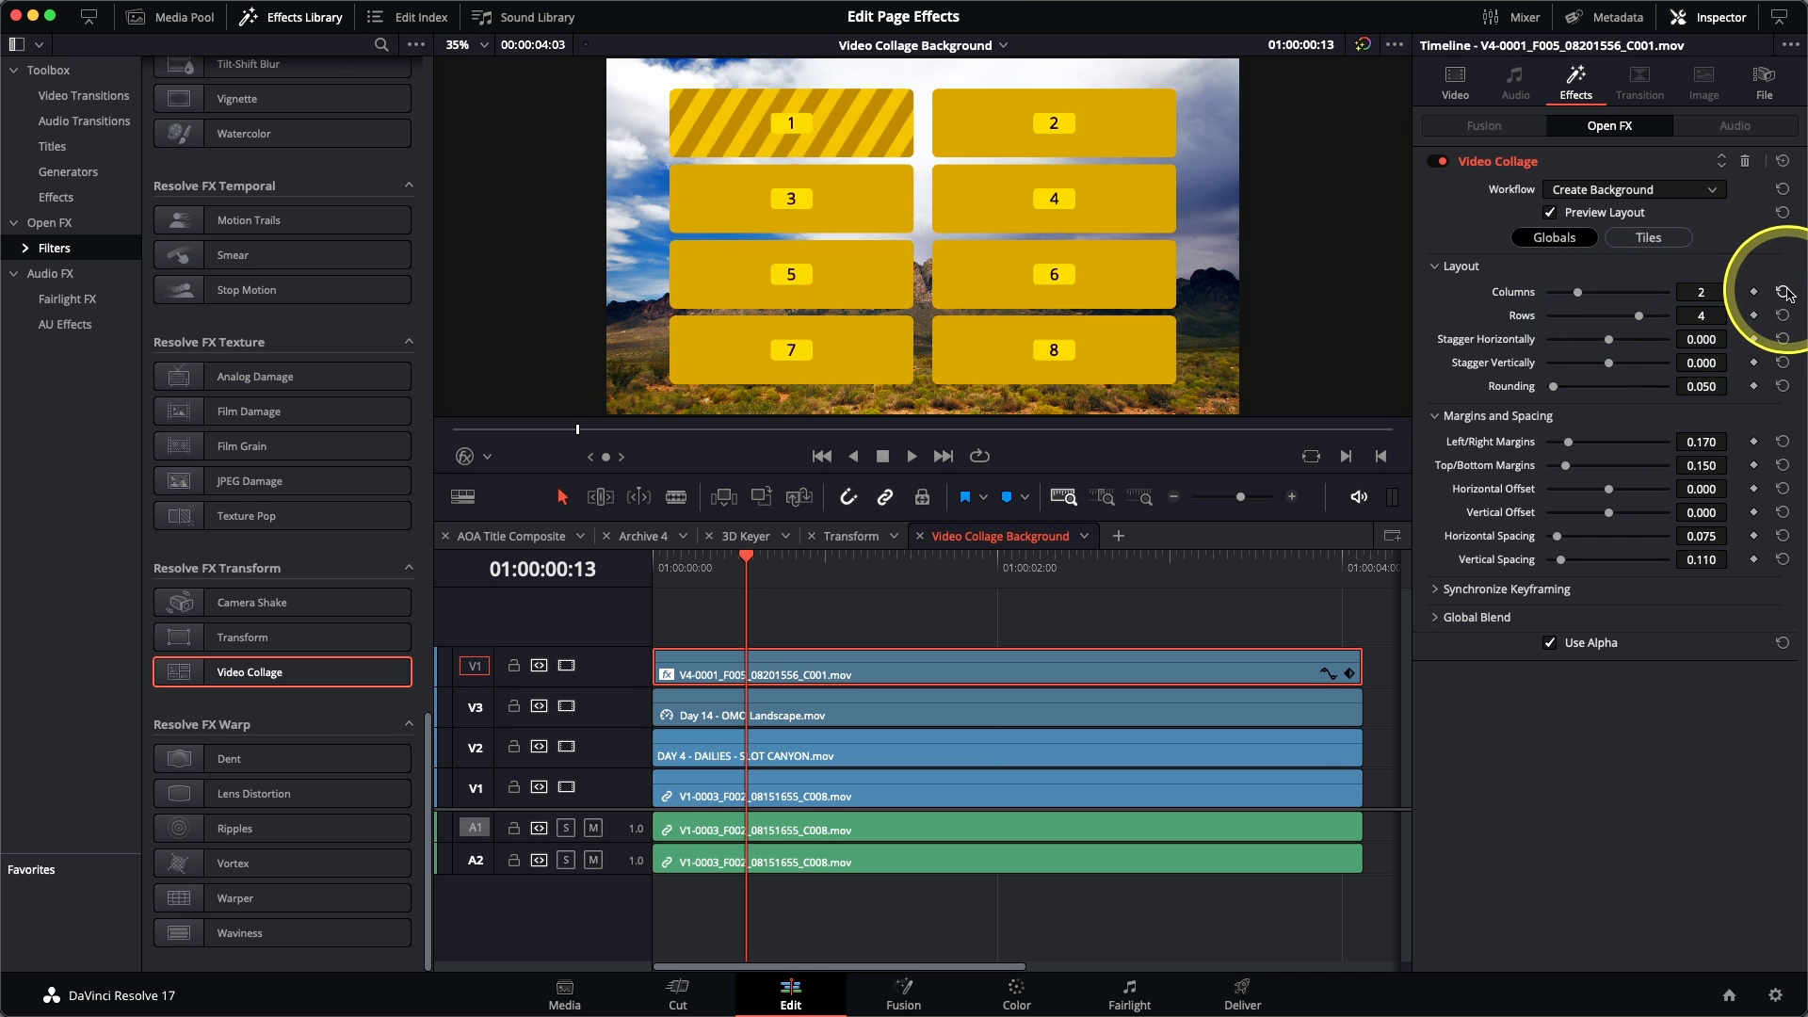
left_click(1784, 316)
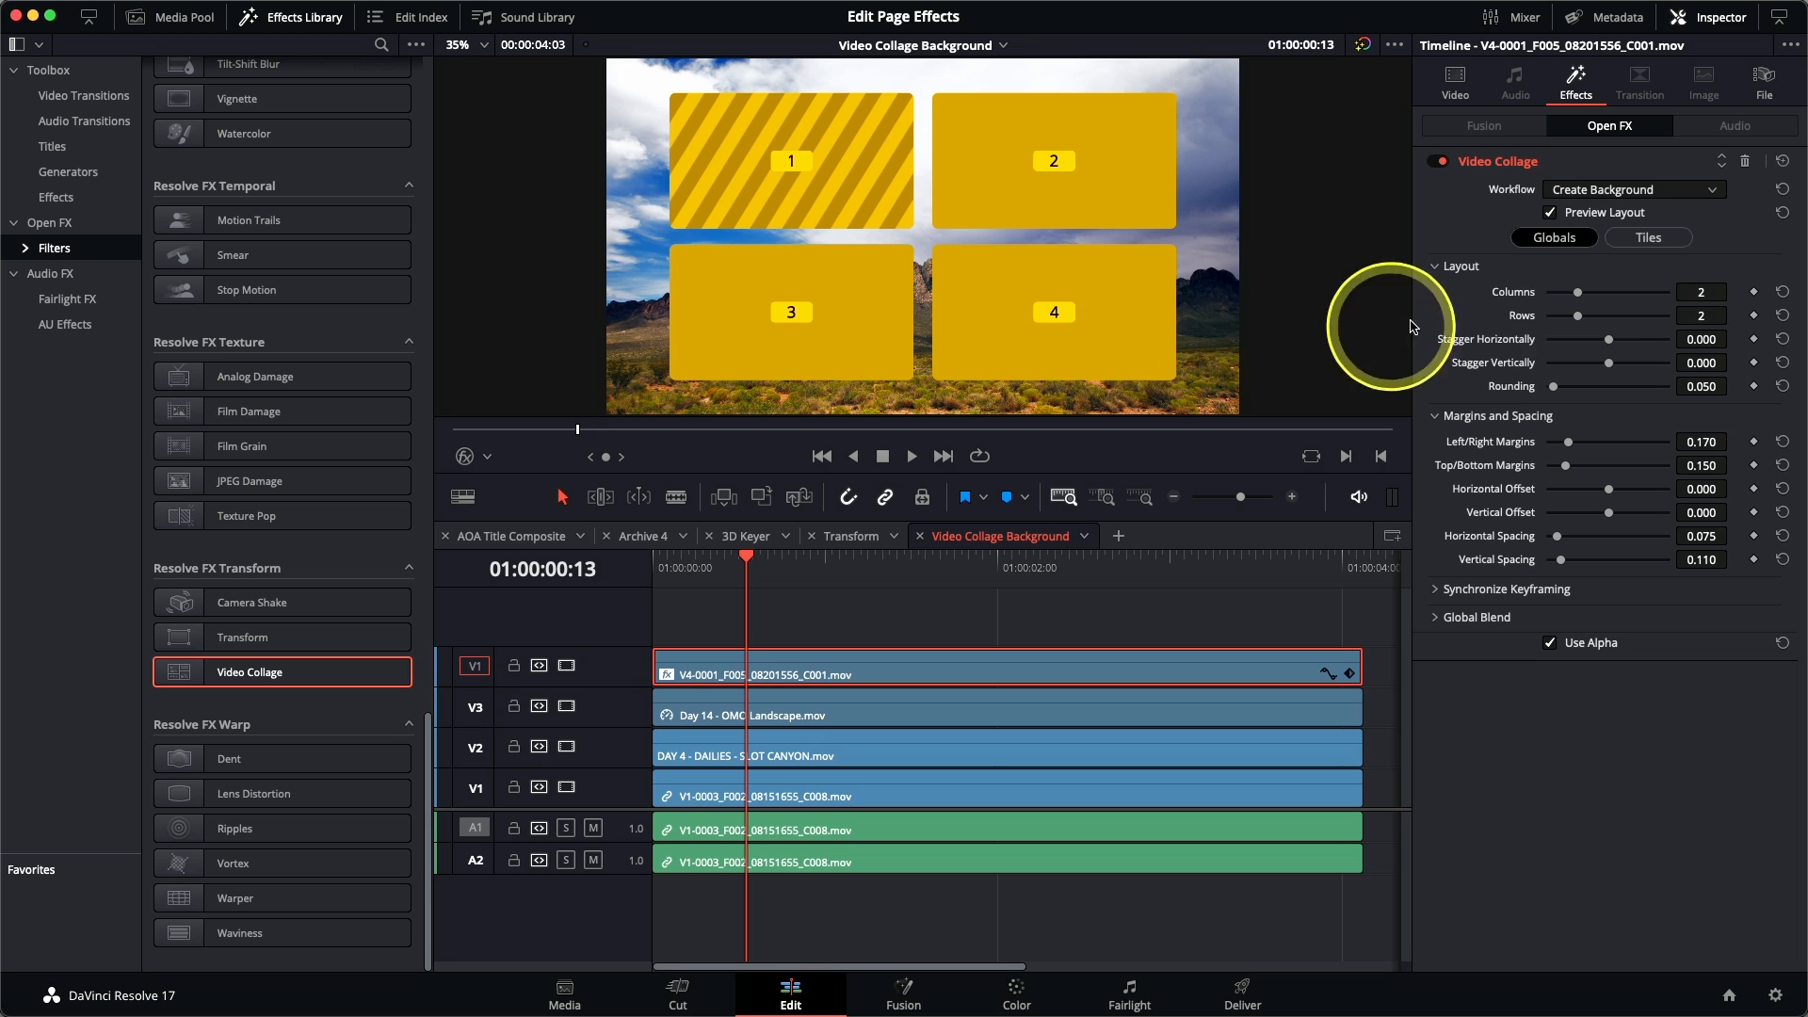
Step: Enable manual tile management in the collage's tile settings and delete Tile 4
left_click(1656, 240)
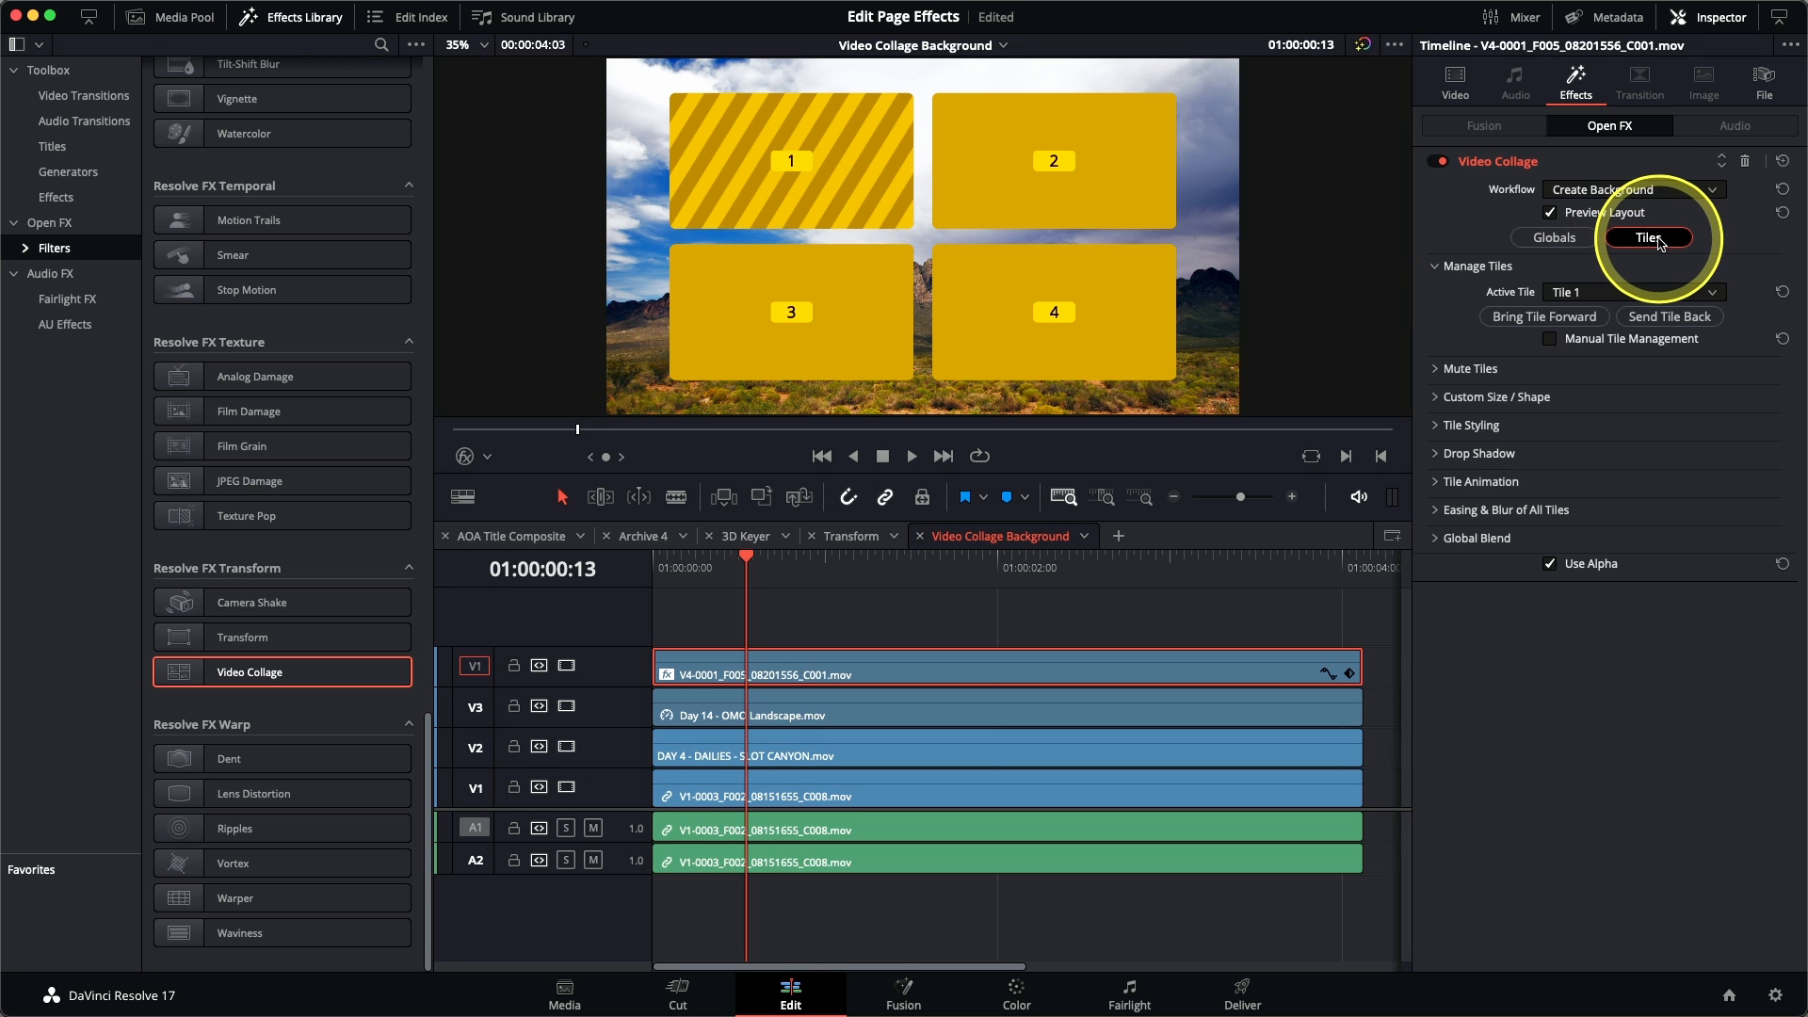
left_click(1582, 294)
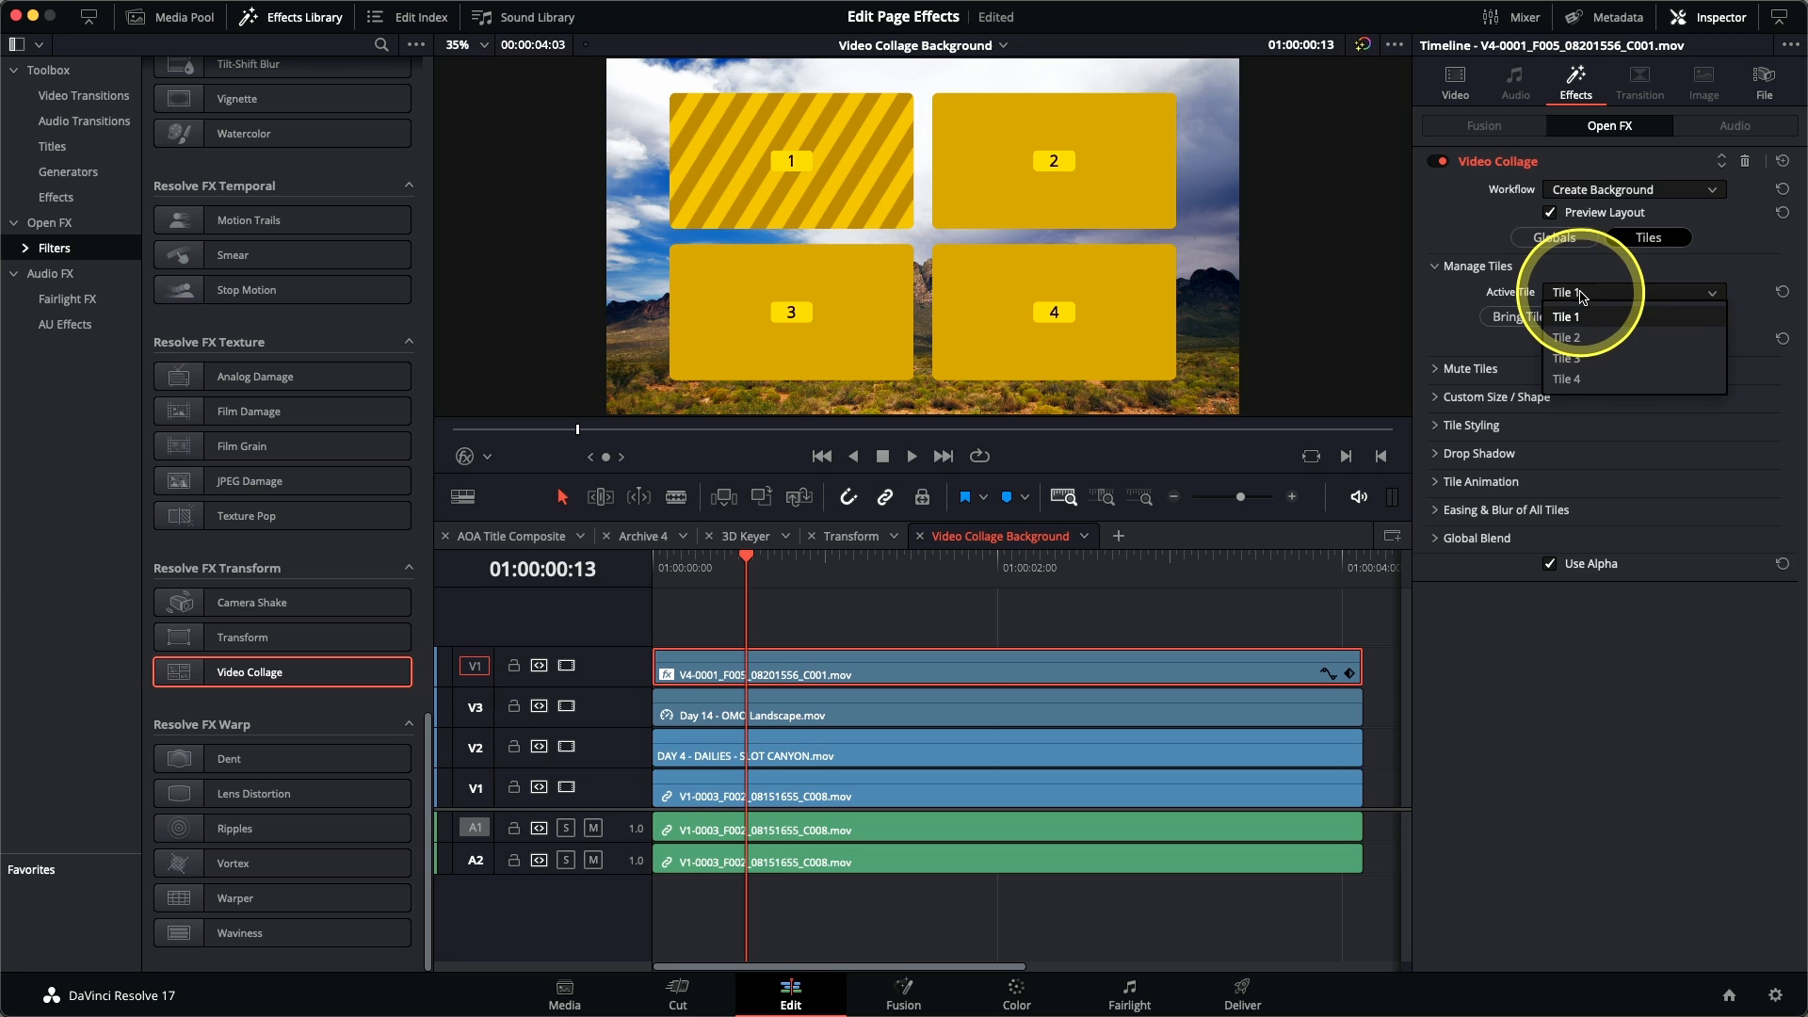
left_click(1595, 383)
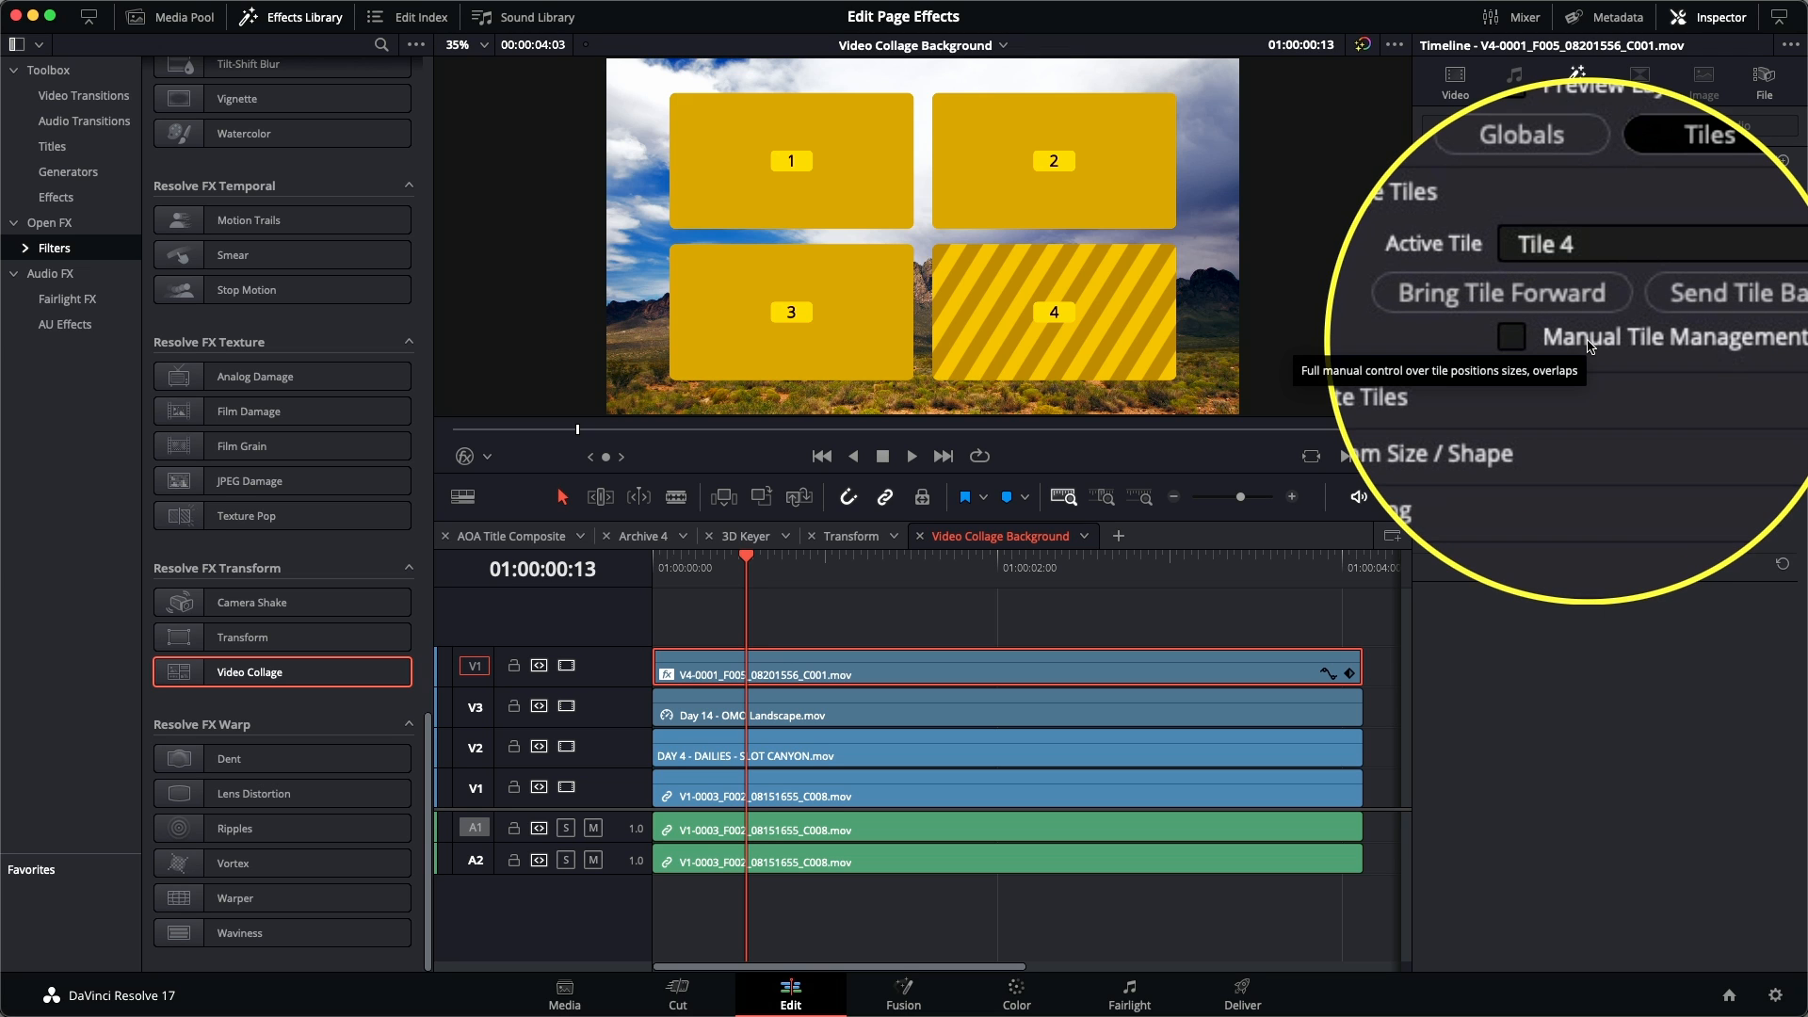
left_click(1588, 344)
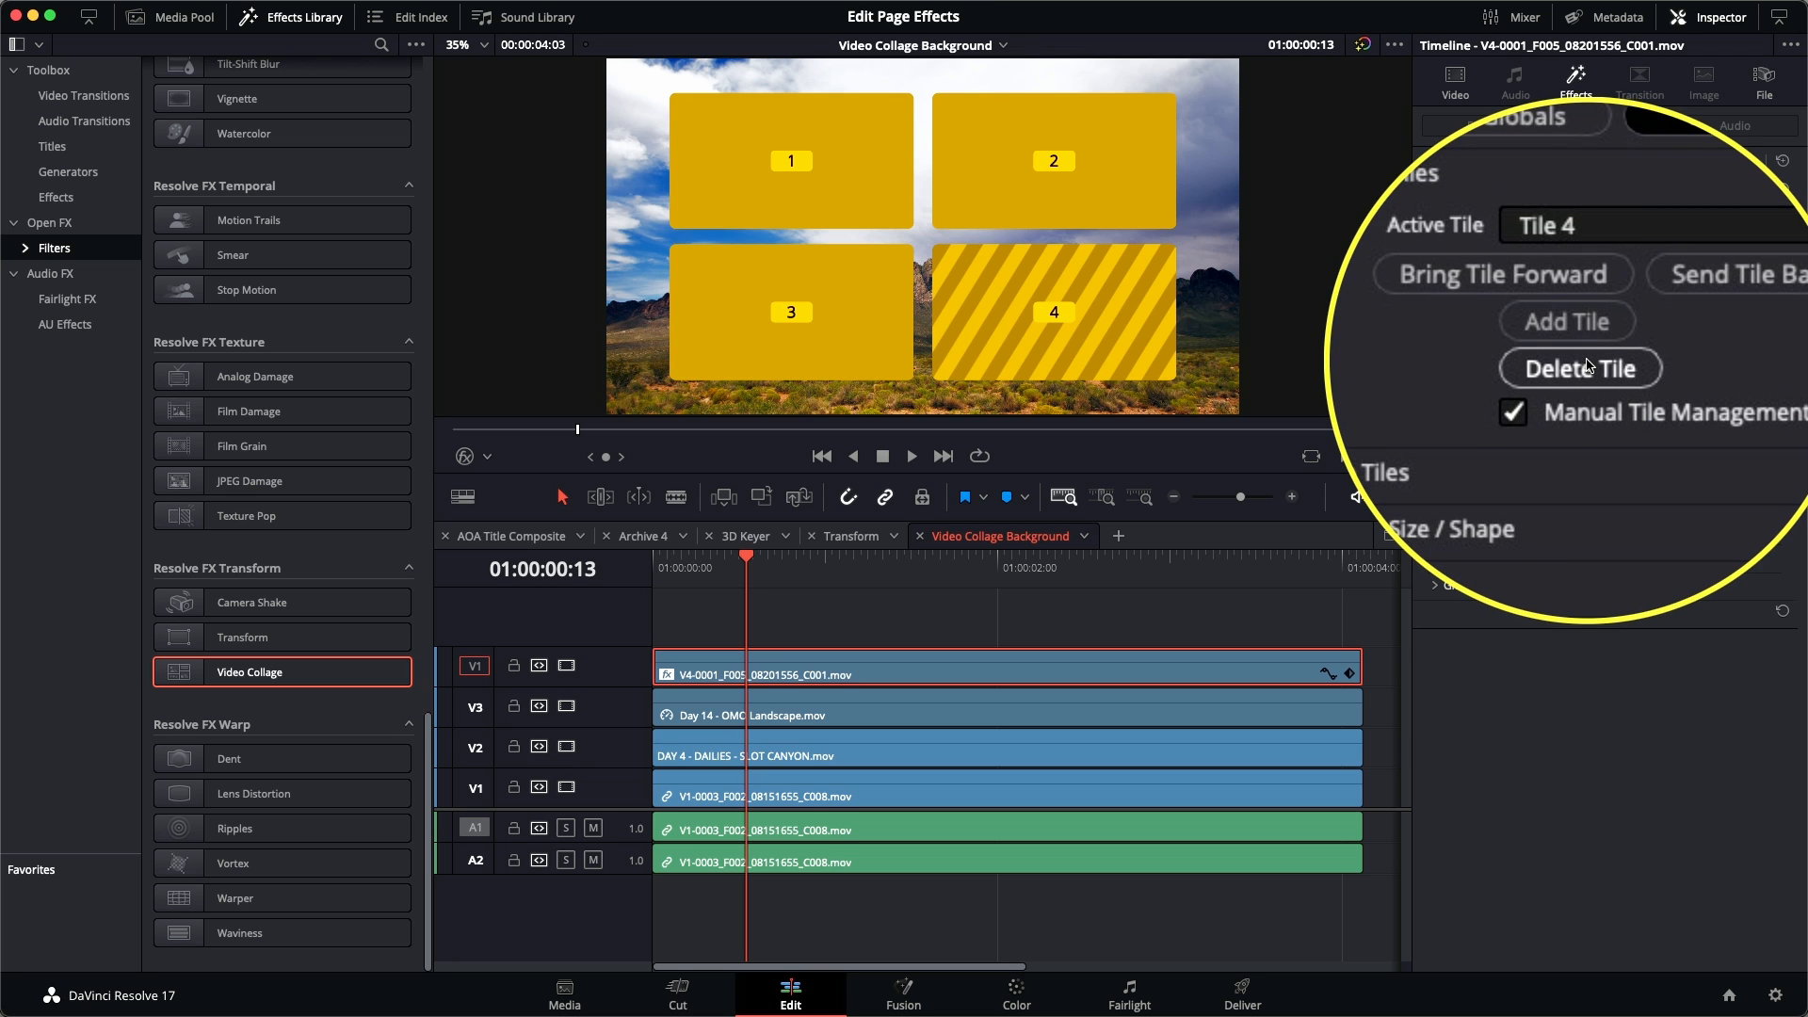
left_click(1586, 365)
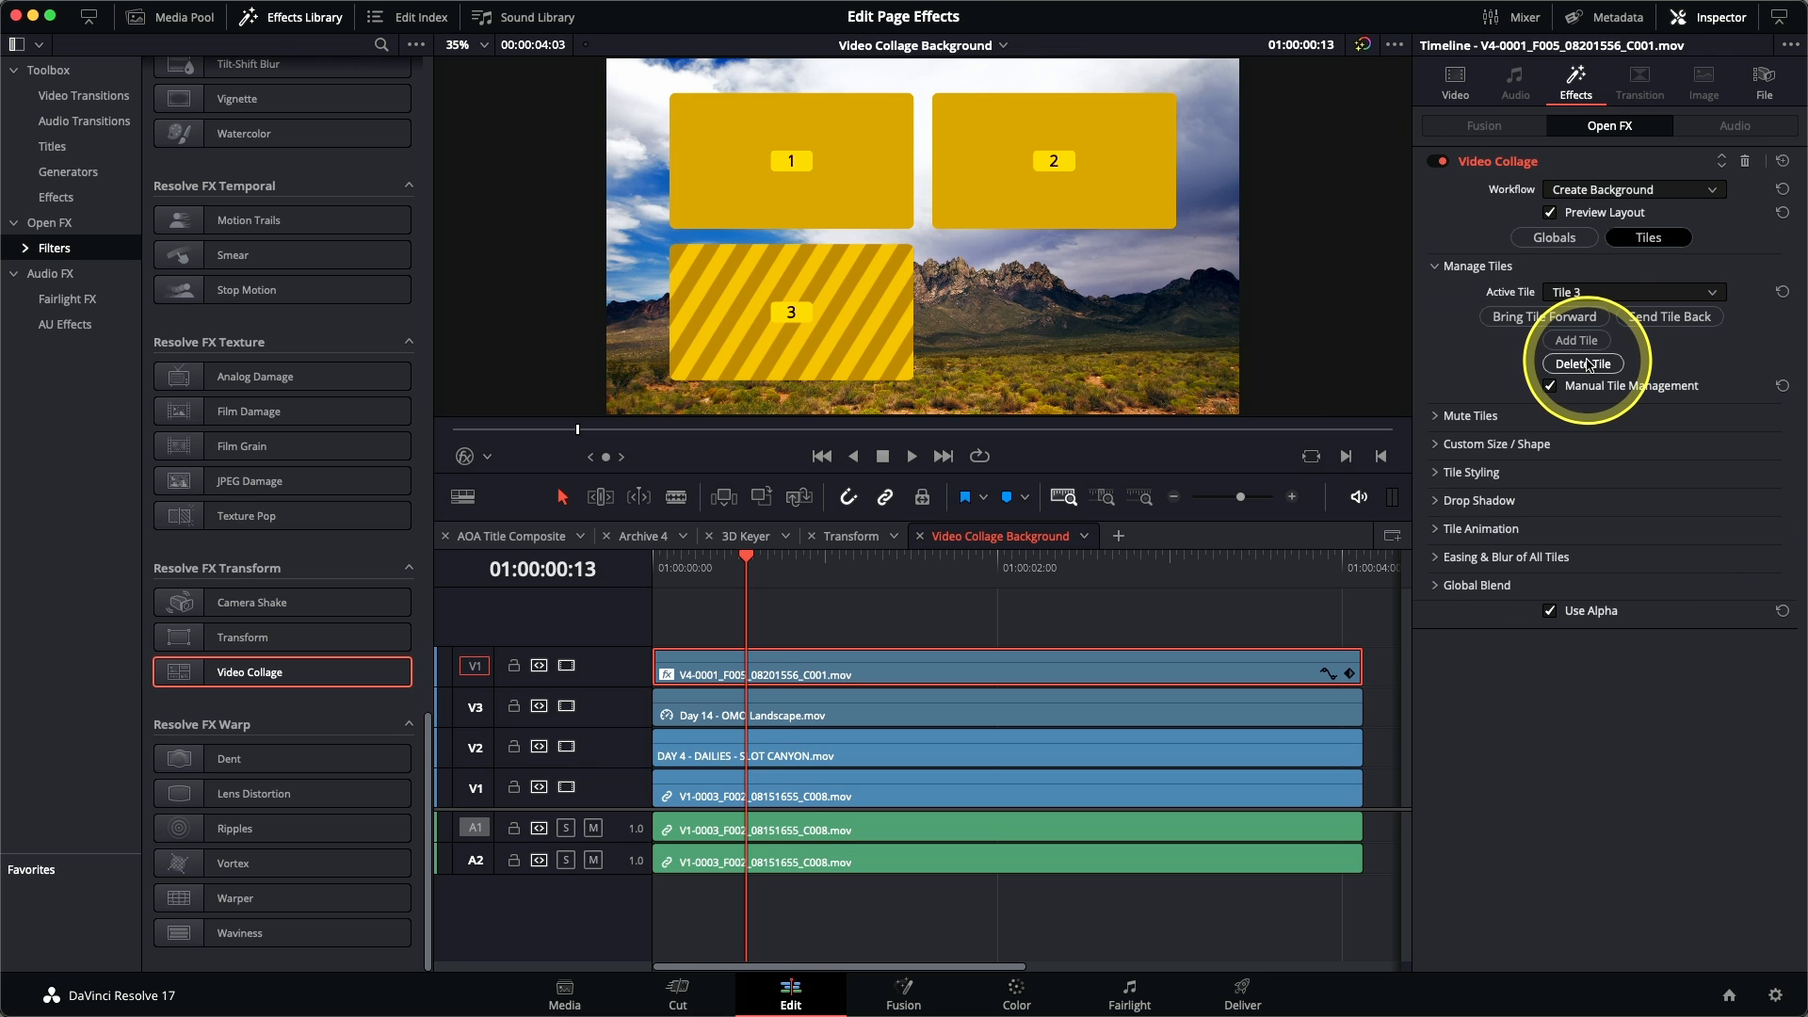
Step: Make Tile 2 the active tile and extend it over both rows by setting its End Row to 2
left_click(1584, 298)
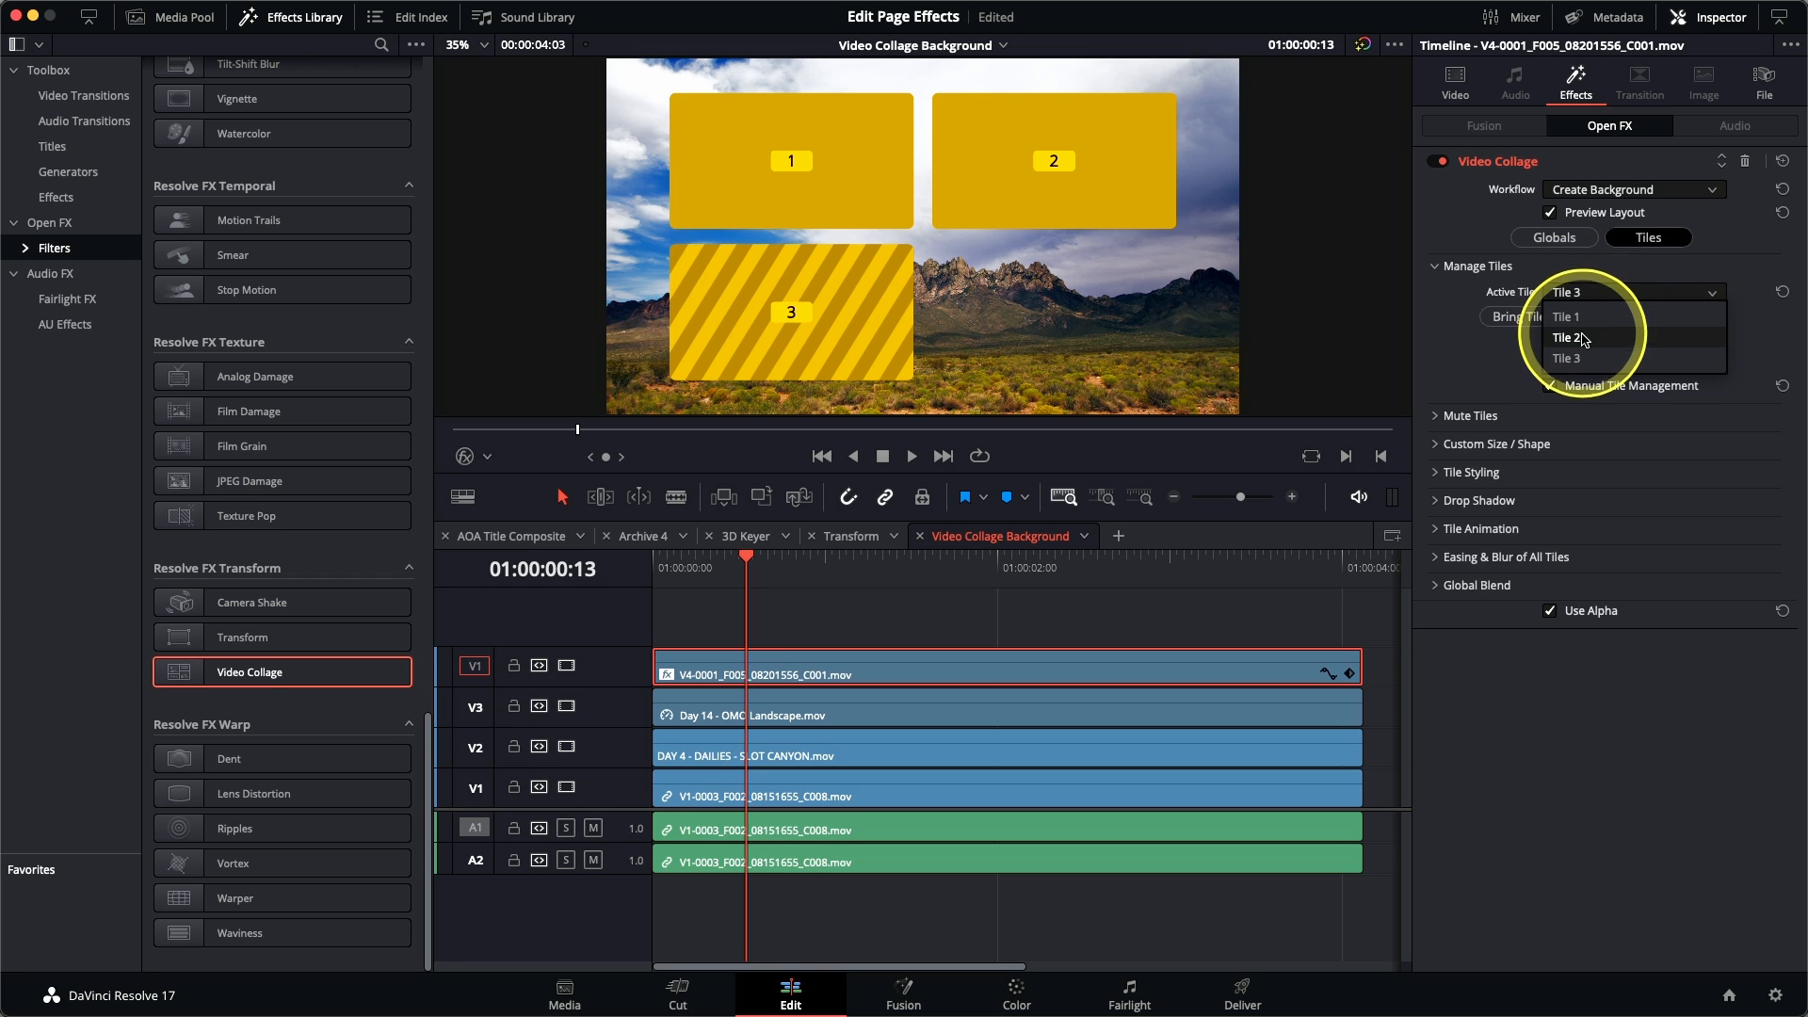
left_click(1585, 339)
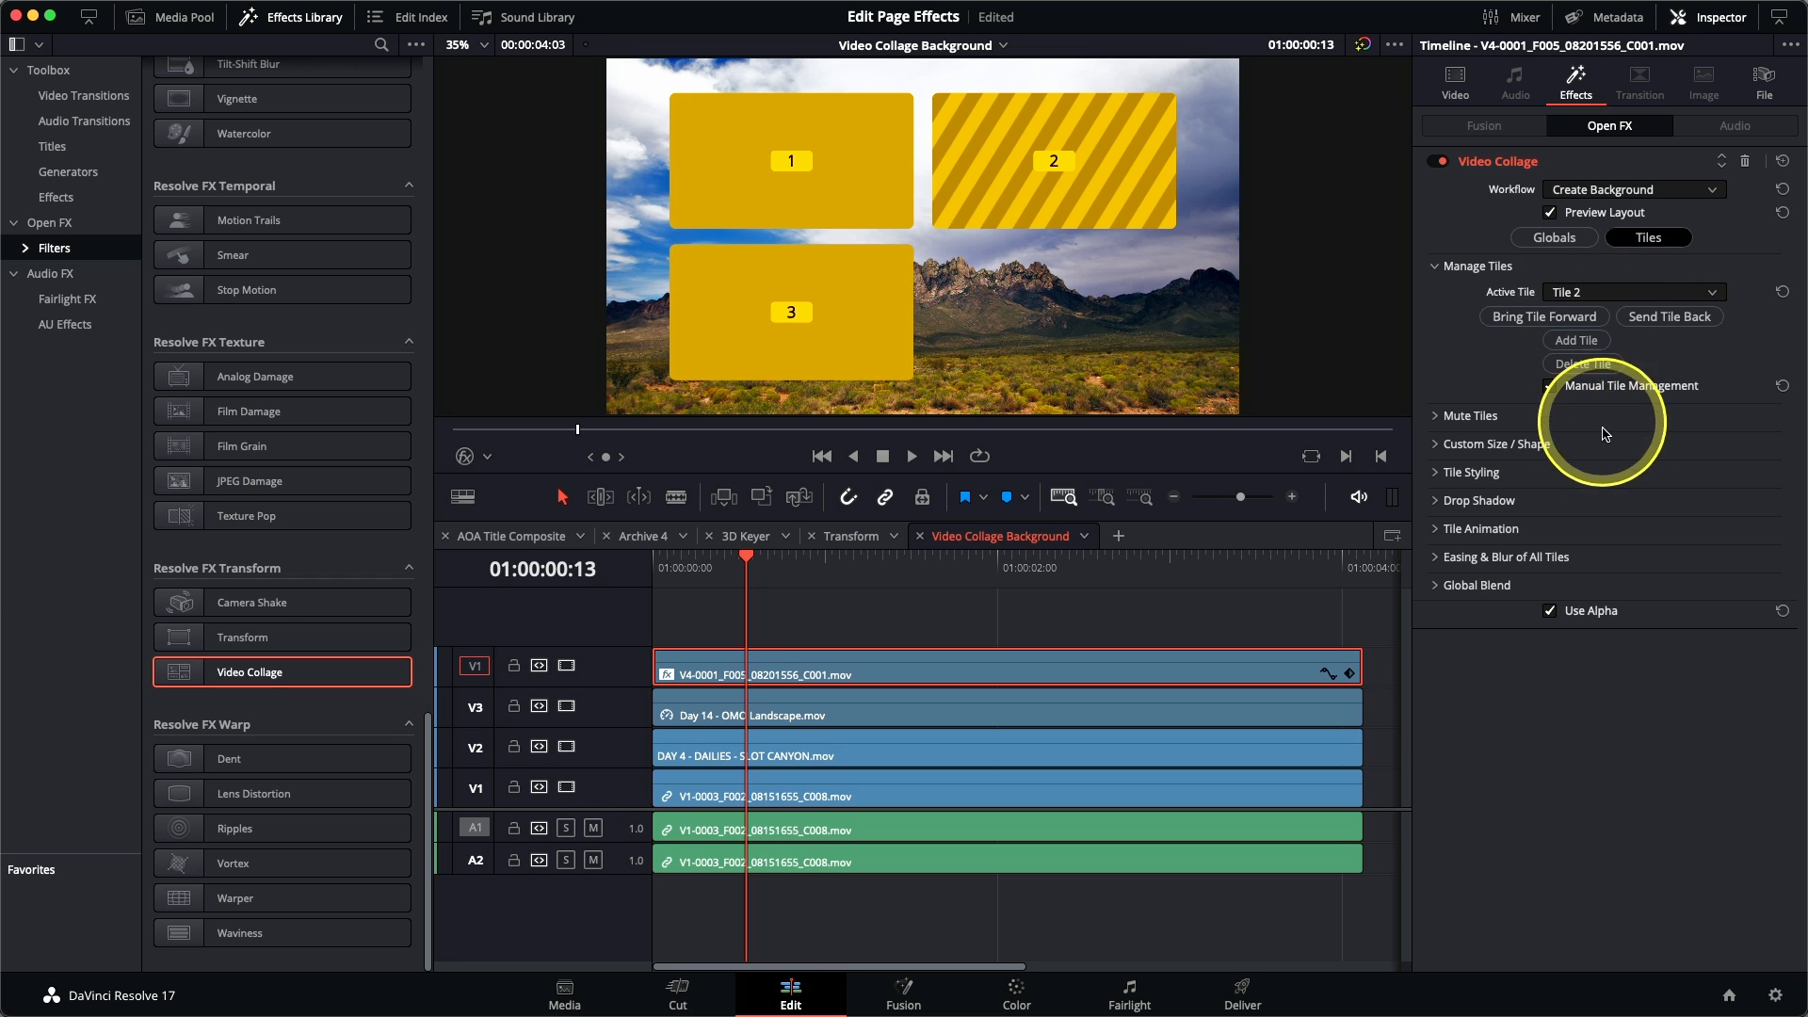
left_click(1437, 449)
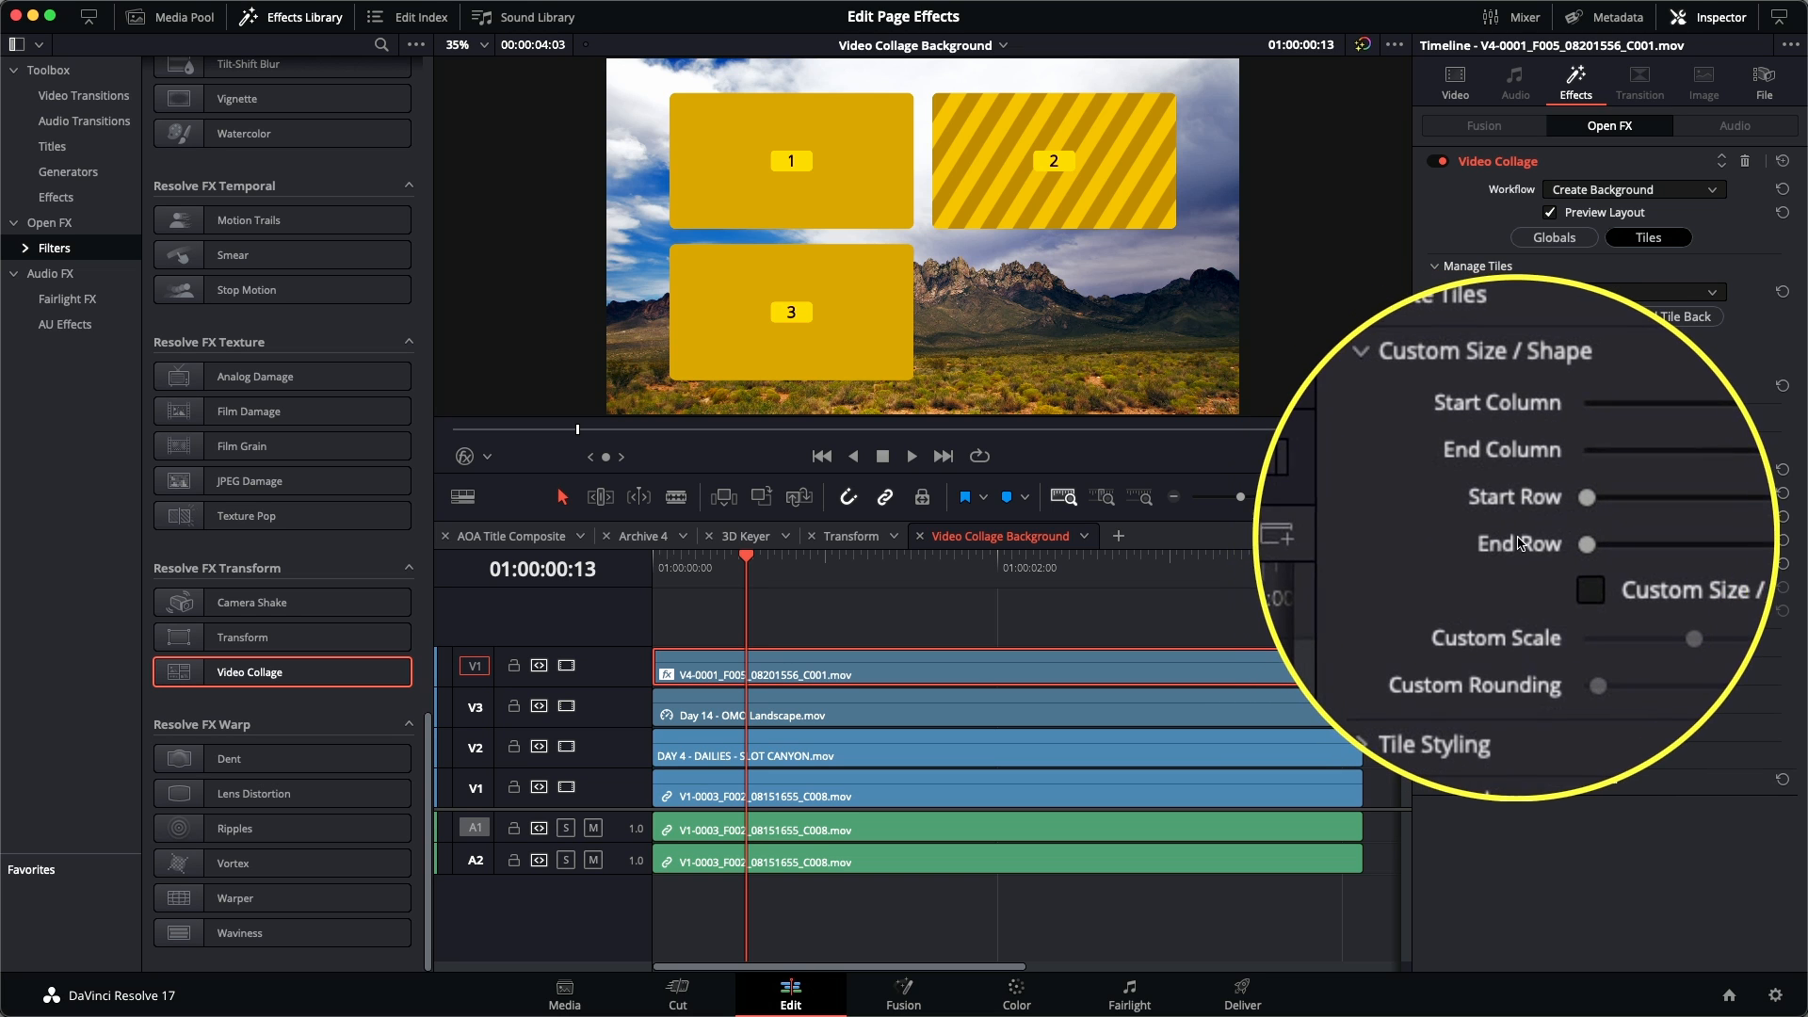
left_click_drag(1550, 544, 1634, 547)
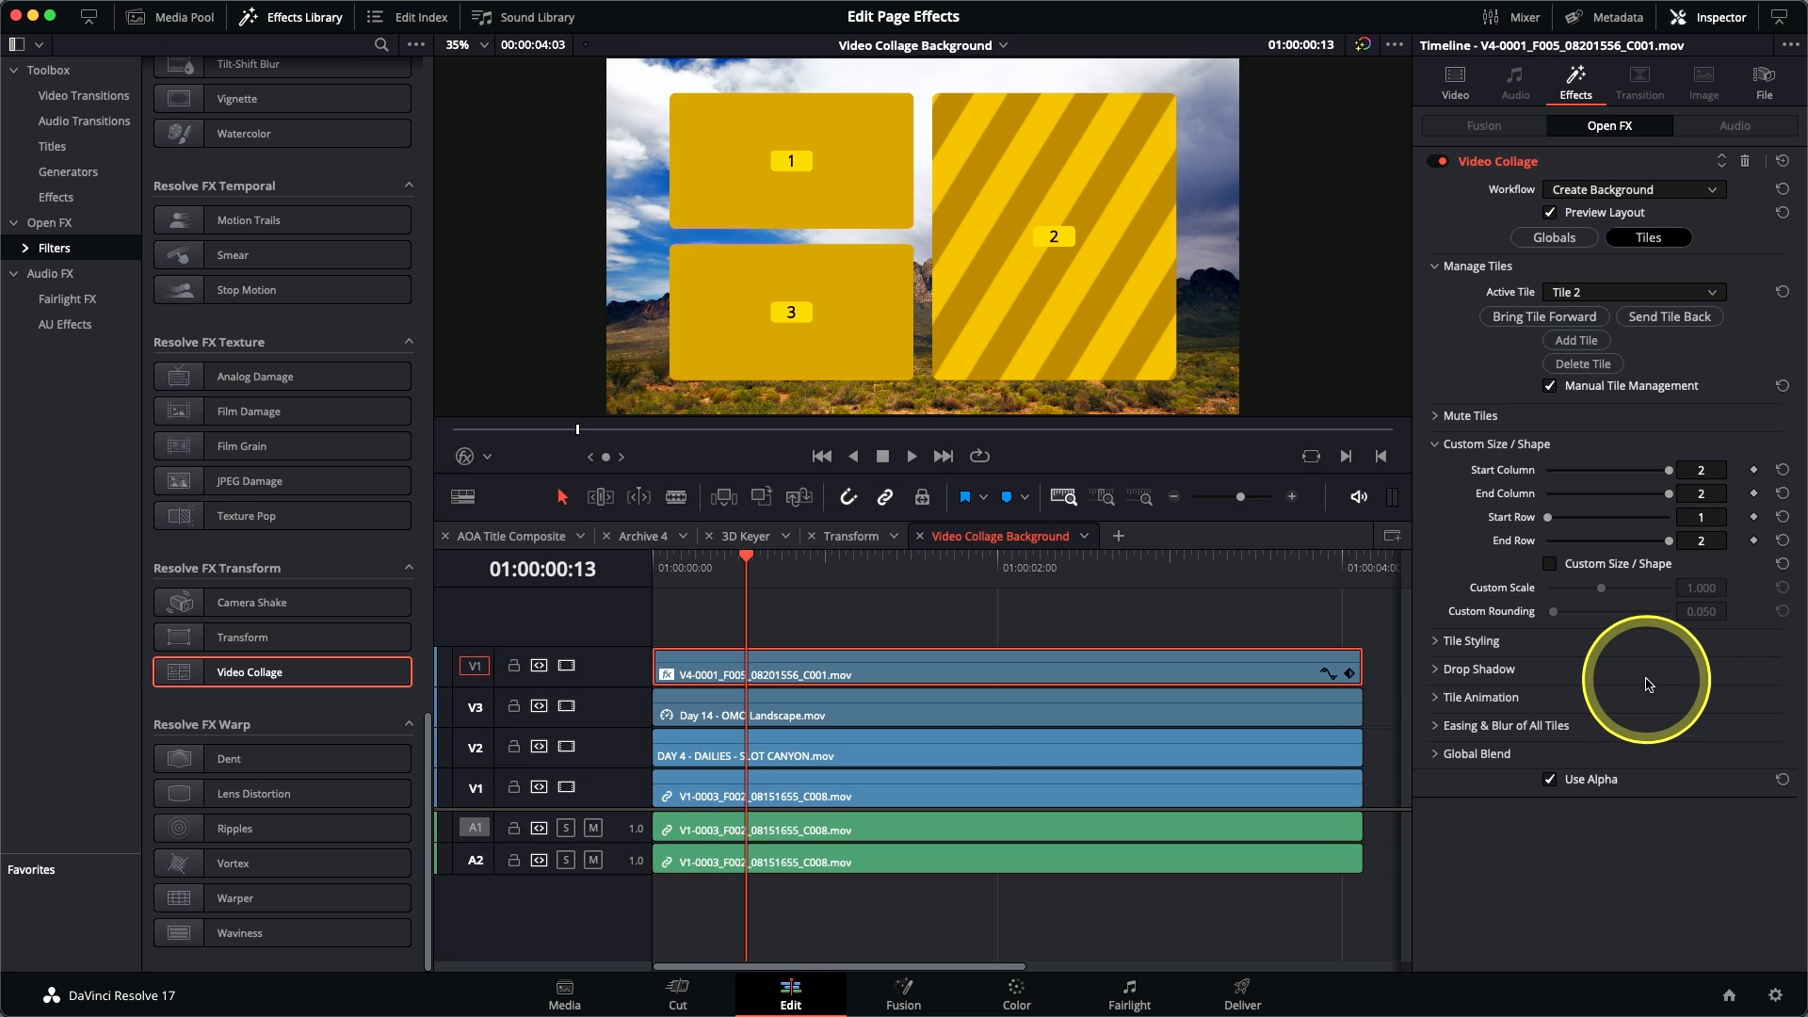
Step: Style all tiles with a border of 0.025 and a light green tile color
left_click(1437, 643)
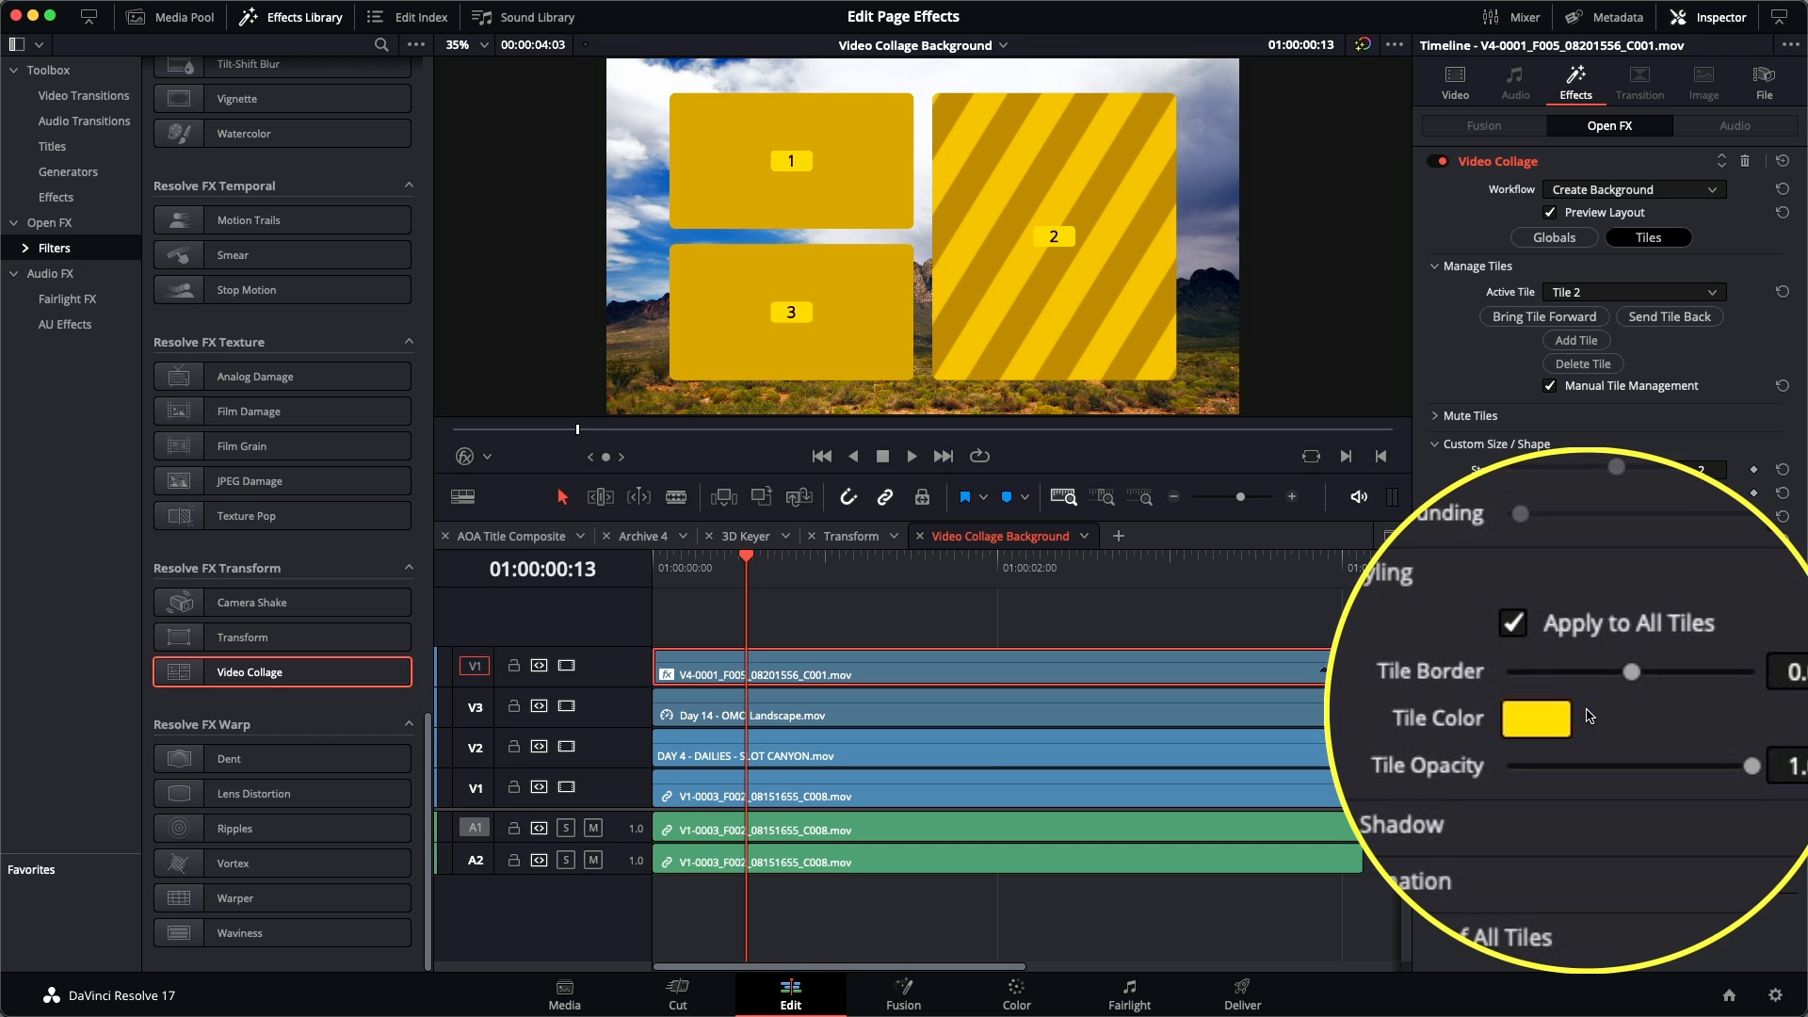
left_click_drag(1608, 695, 1616, 697)
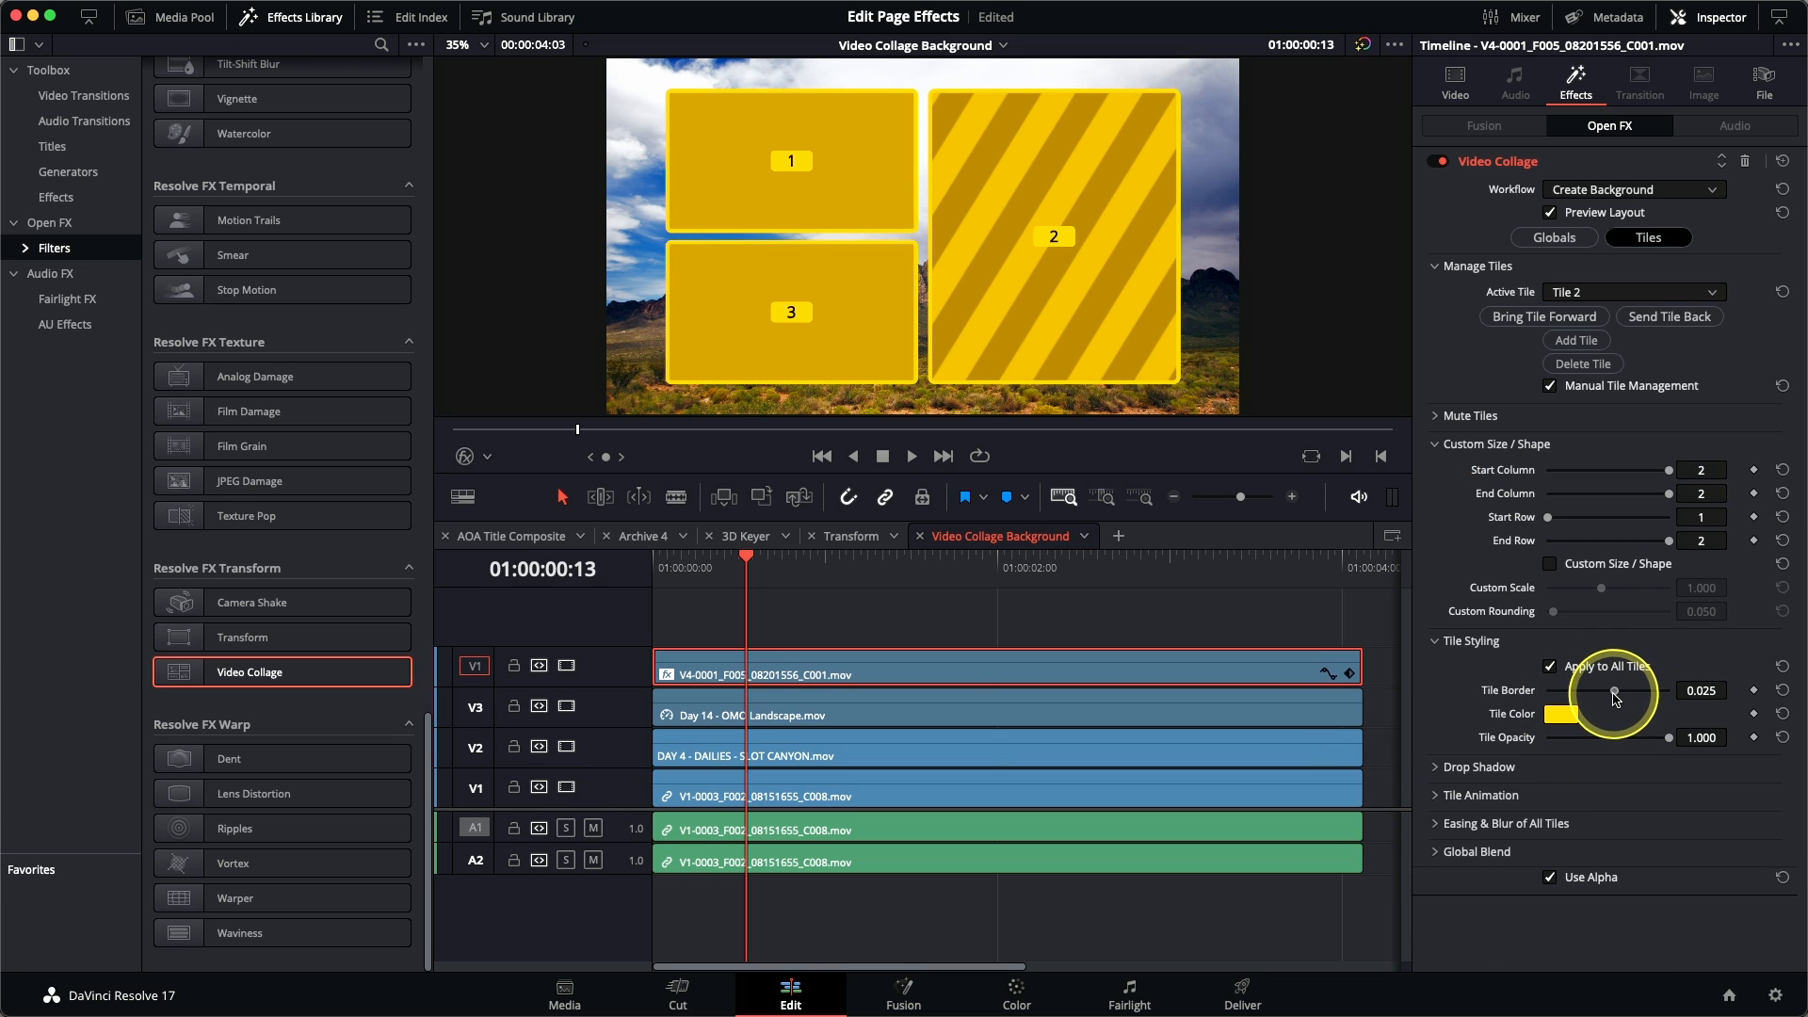
left_click(1566, 717)
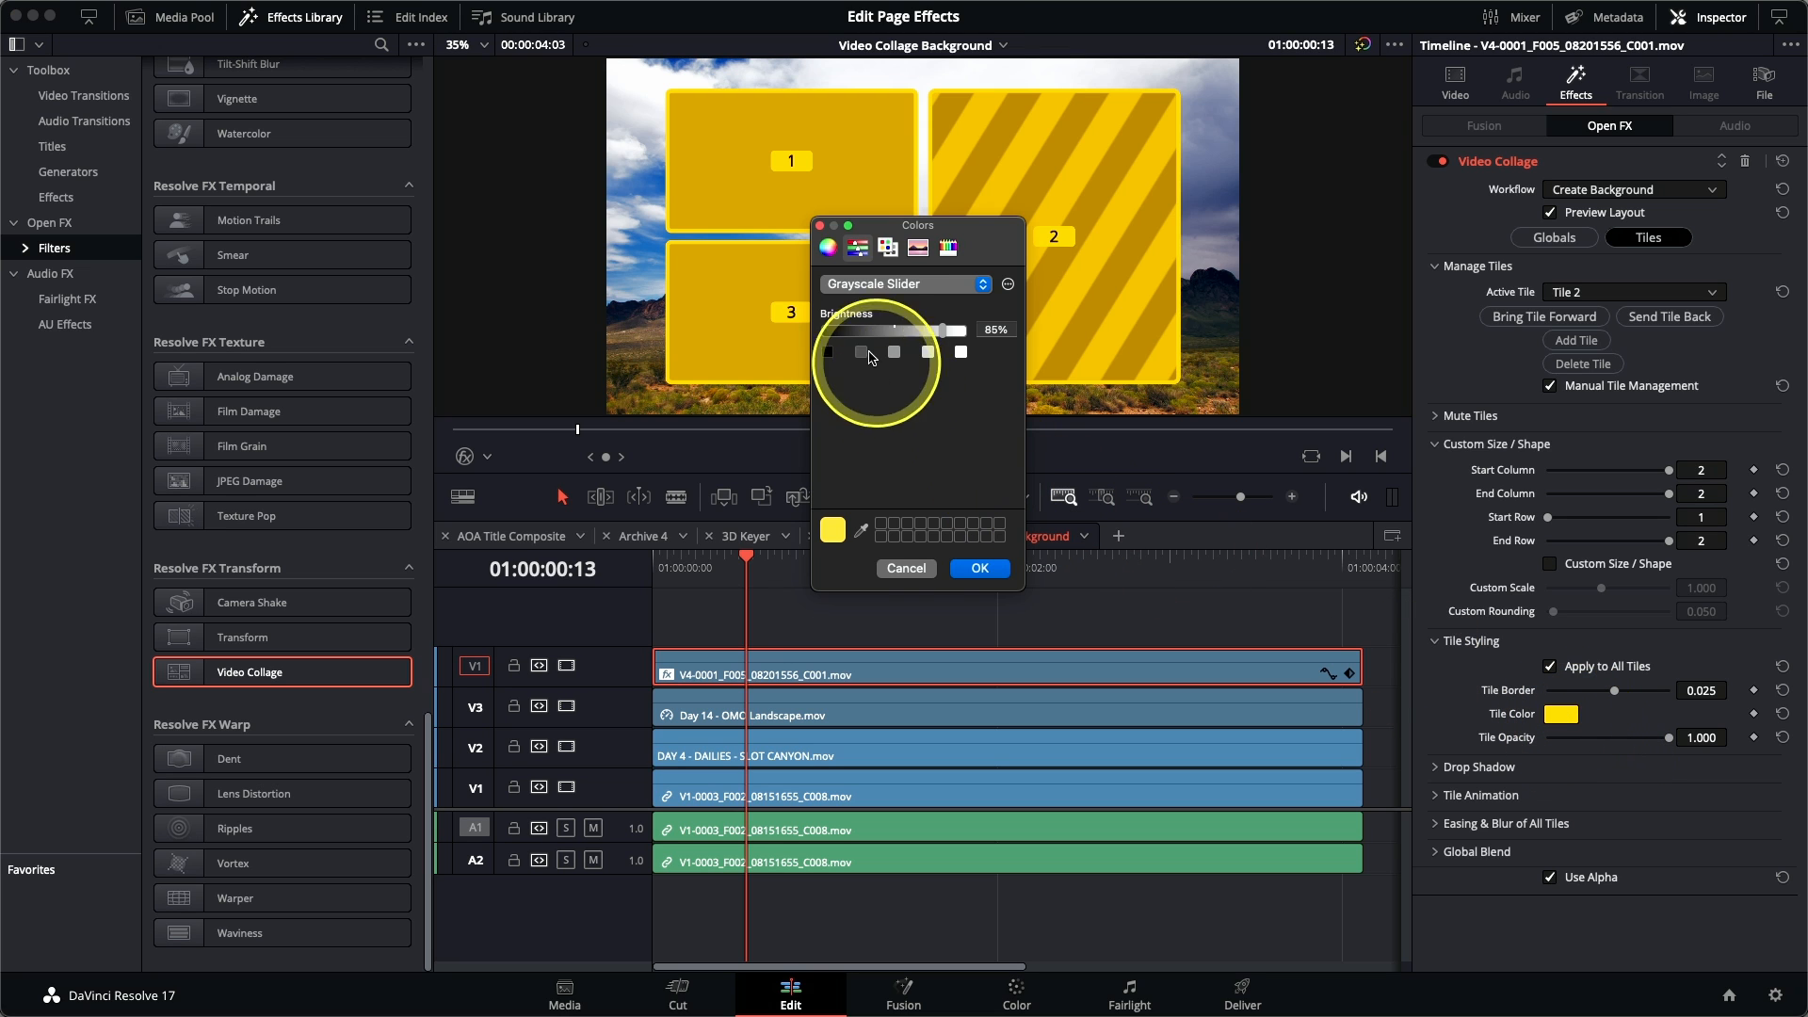
left_click(827, 248)
left_click_drag(931, 349, 914, 314)
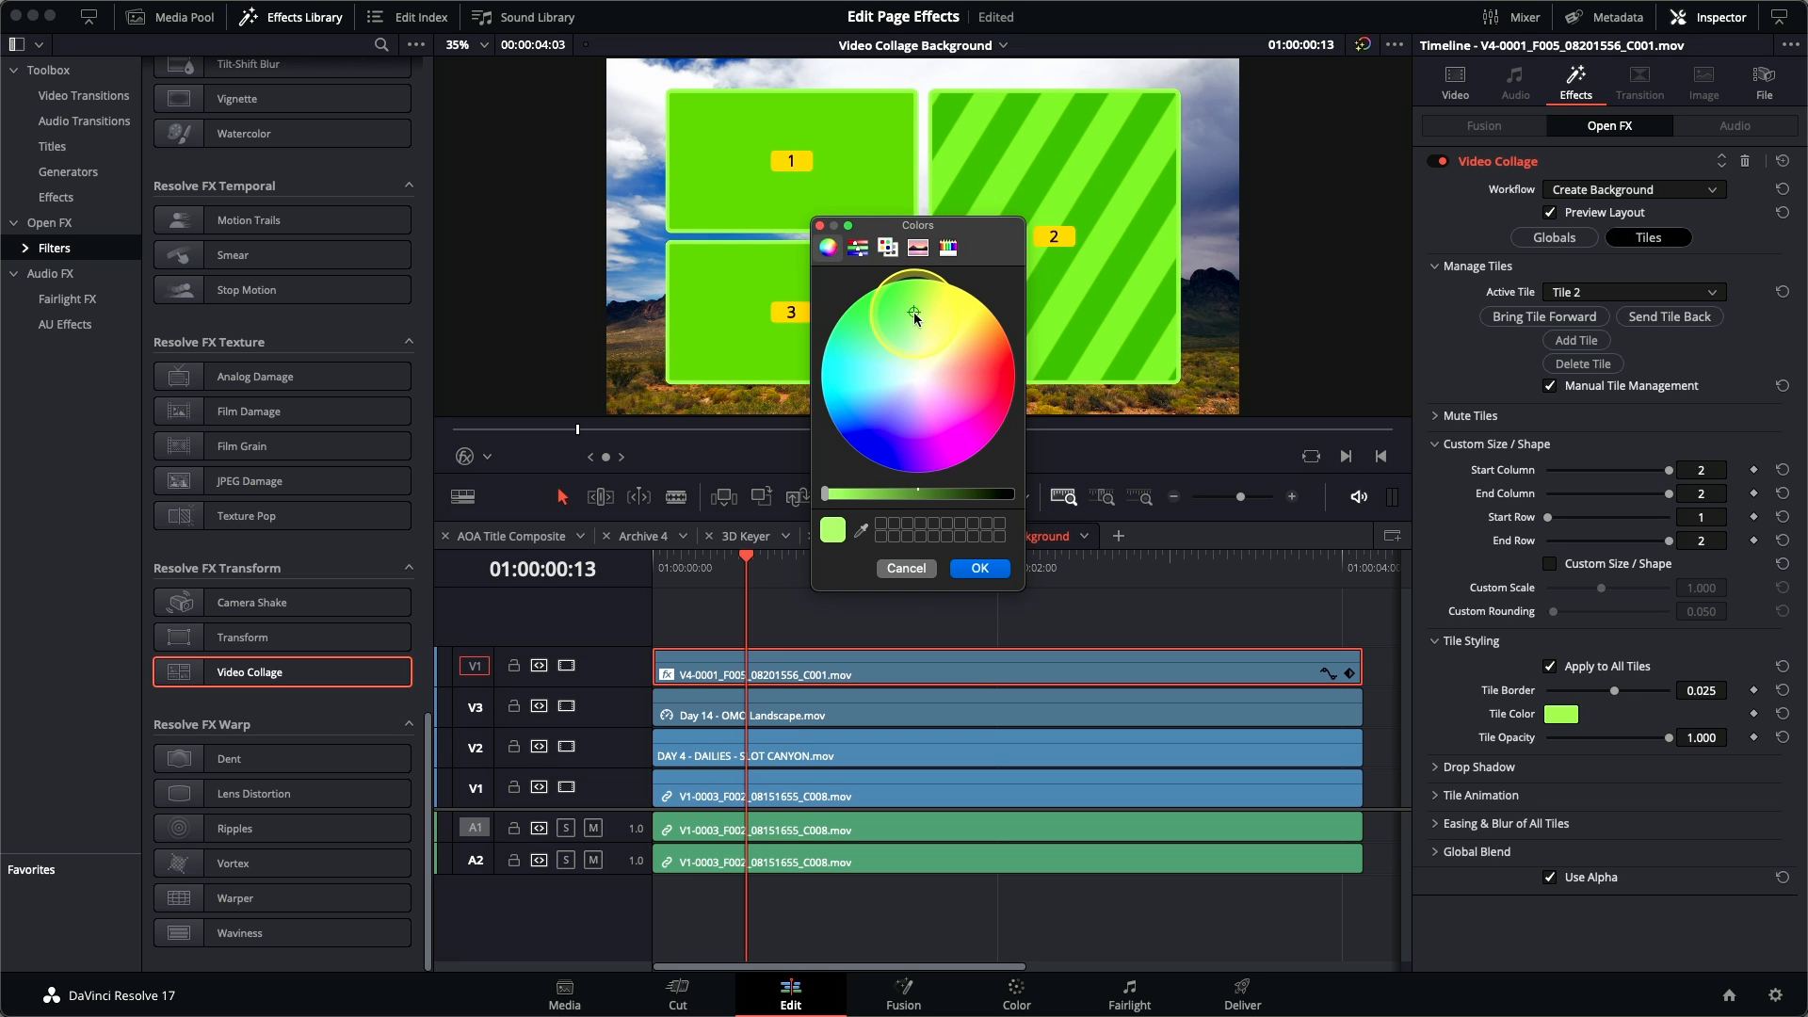
left_click(980, 568)
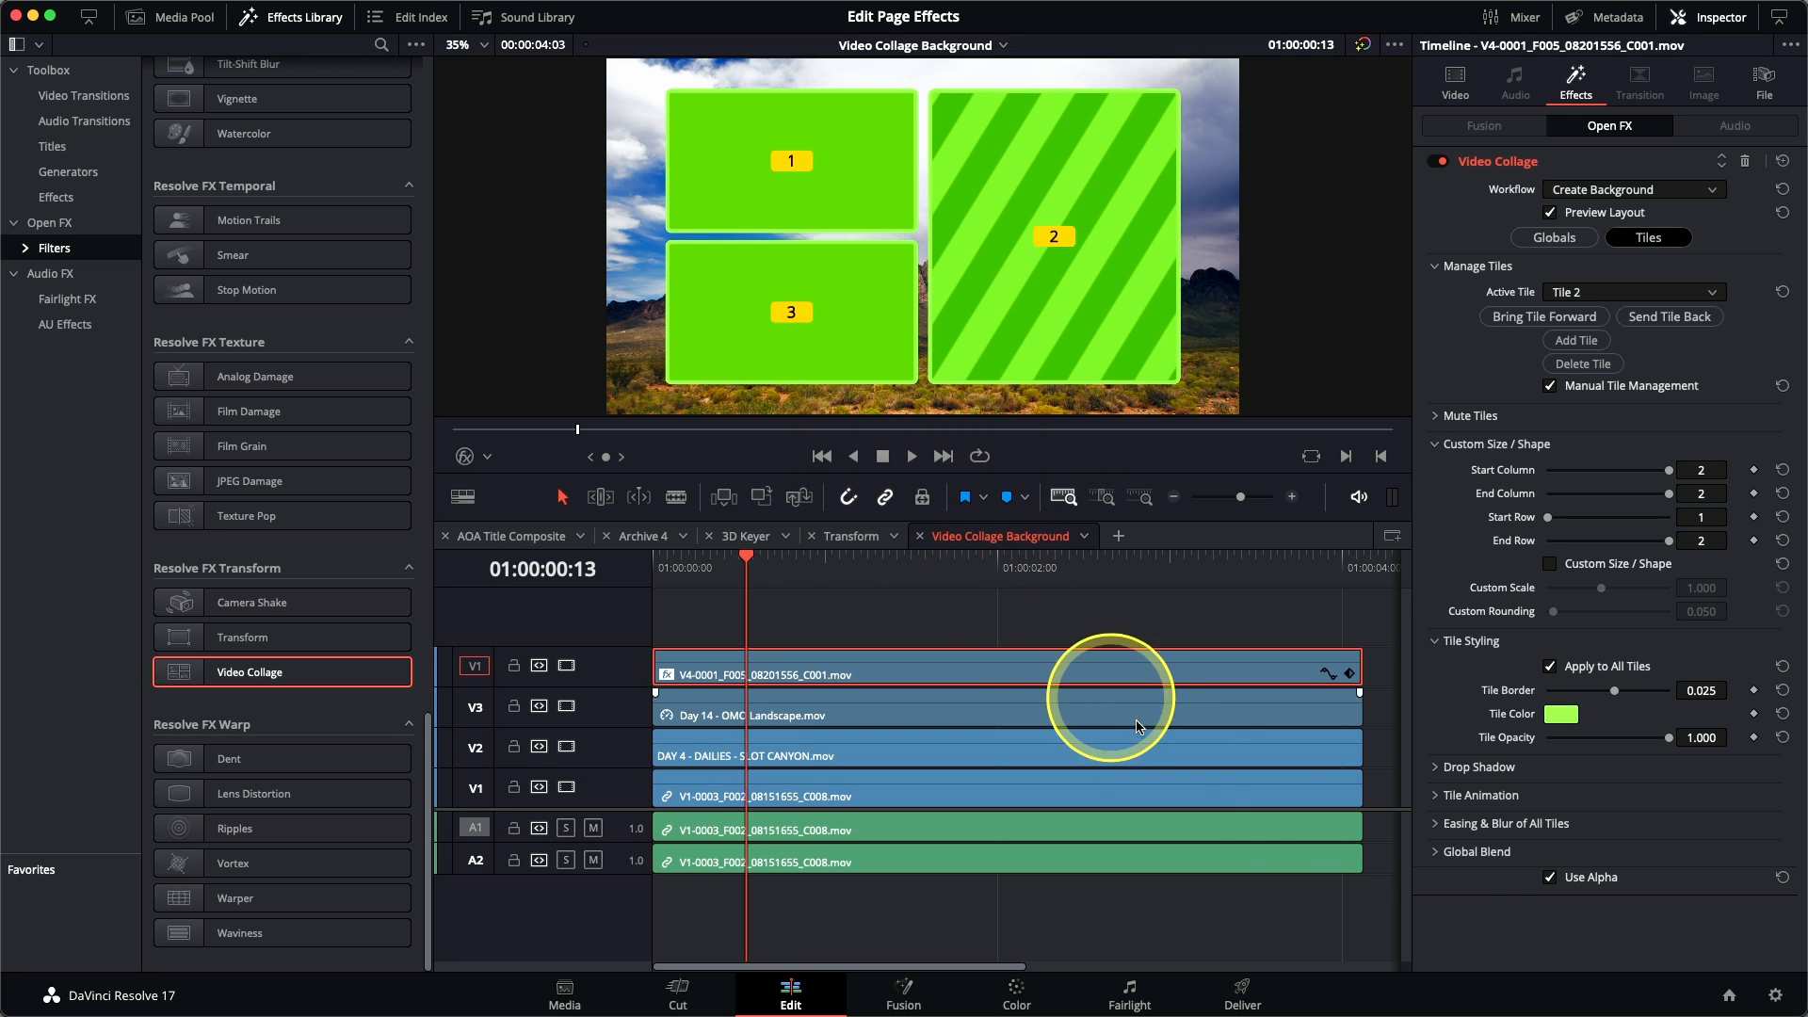
Step: Give all tiles a drop shadow with strength 0.581, drop angle 74.0, drop distance 0.033 and blur 0.496
left_click(1436, 768)
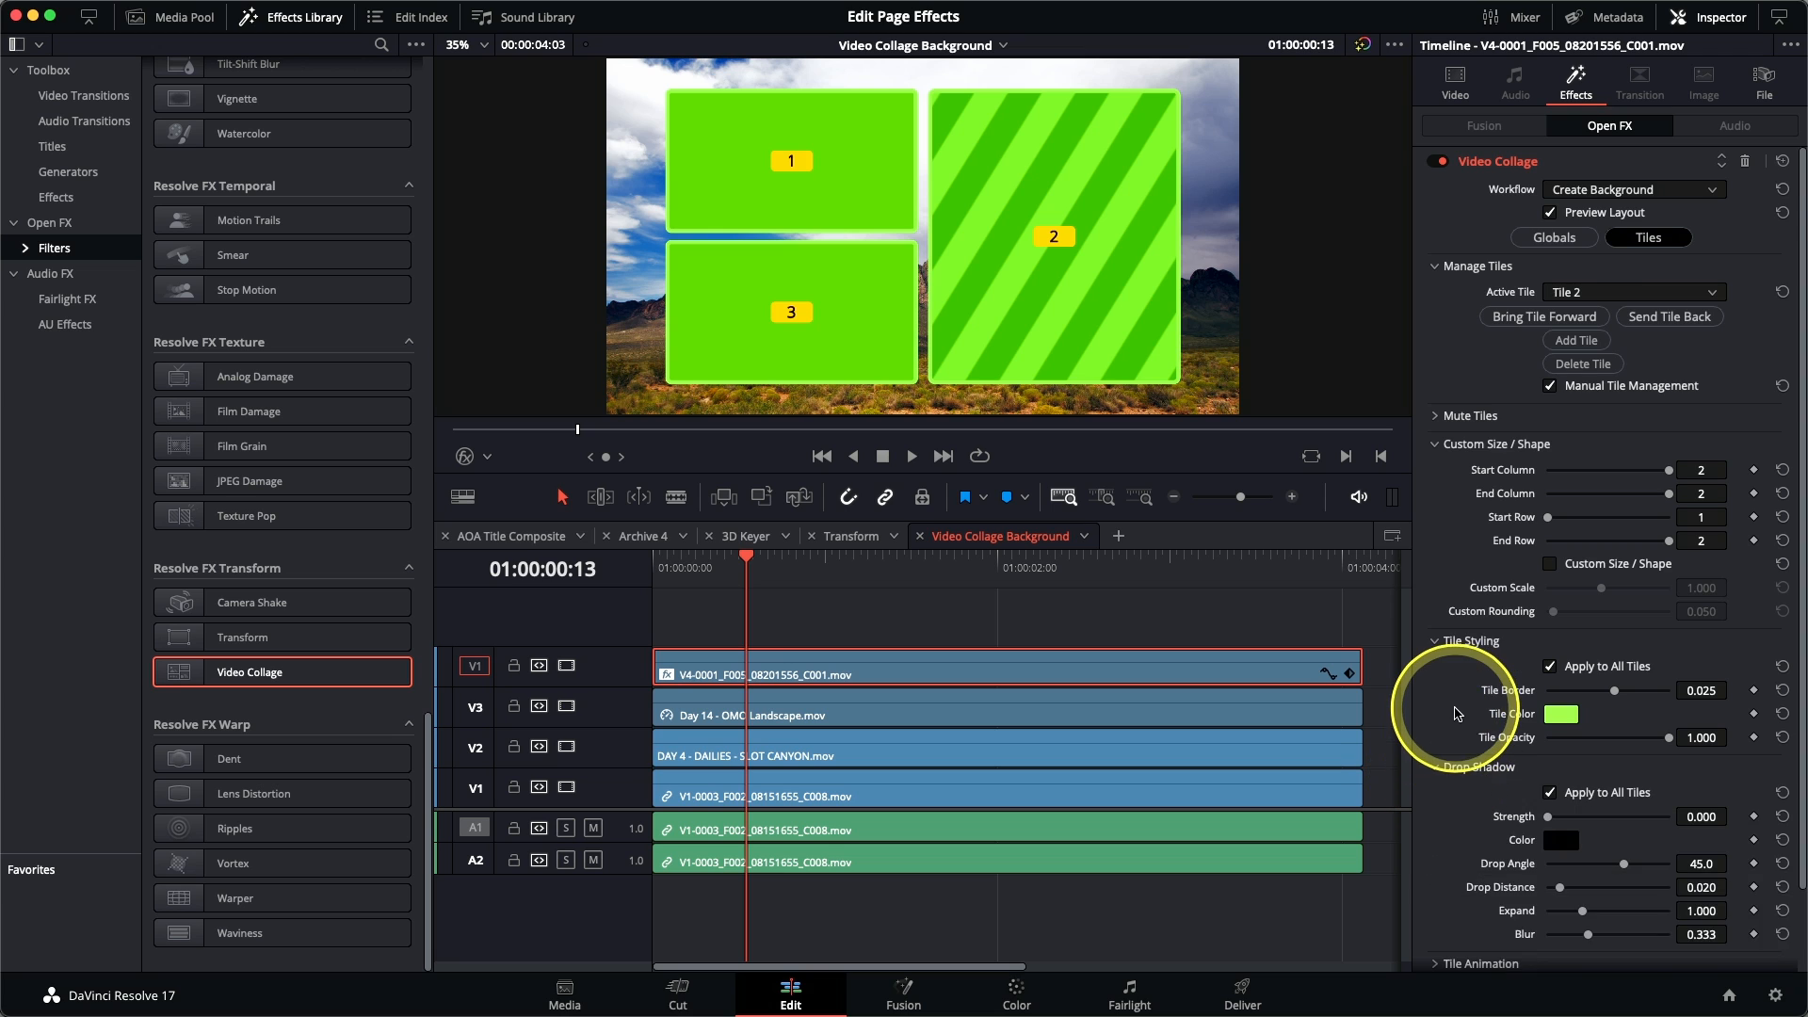
scroll(1455, 714, "down", 2)
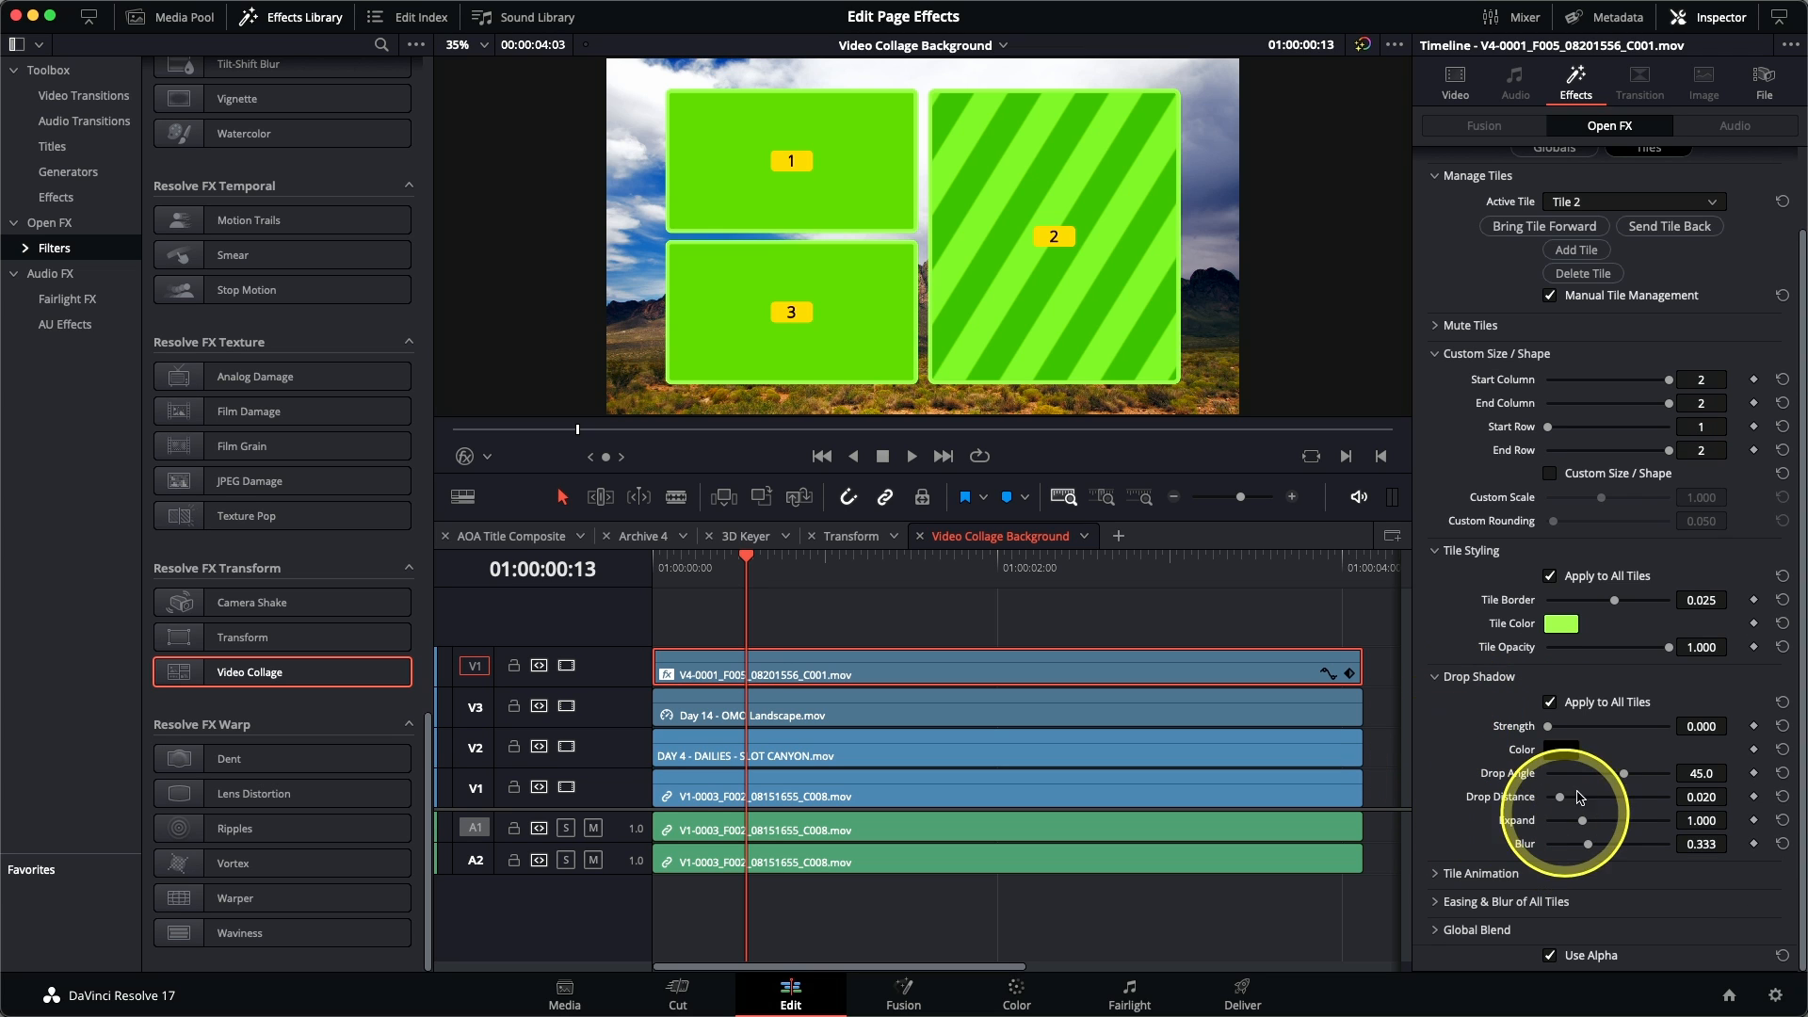
left_click_drag(1551, 730, 1618, 734)
left_click_drag(1561, 797, 1636, 778)
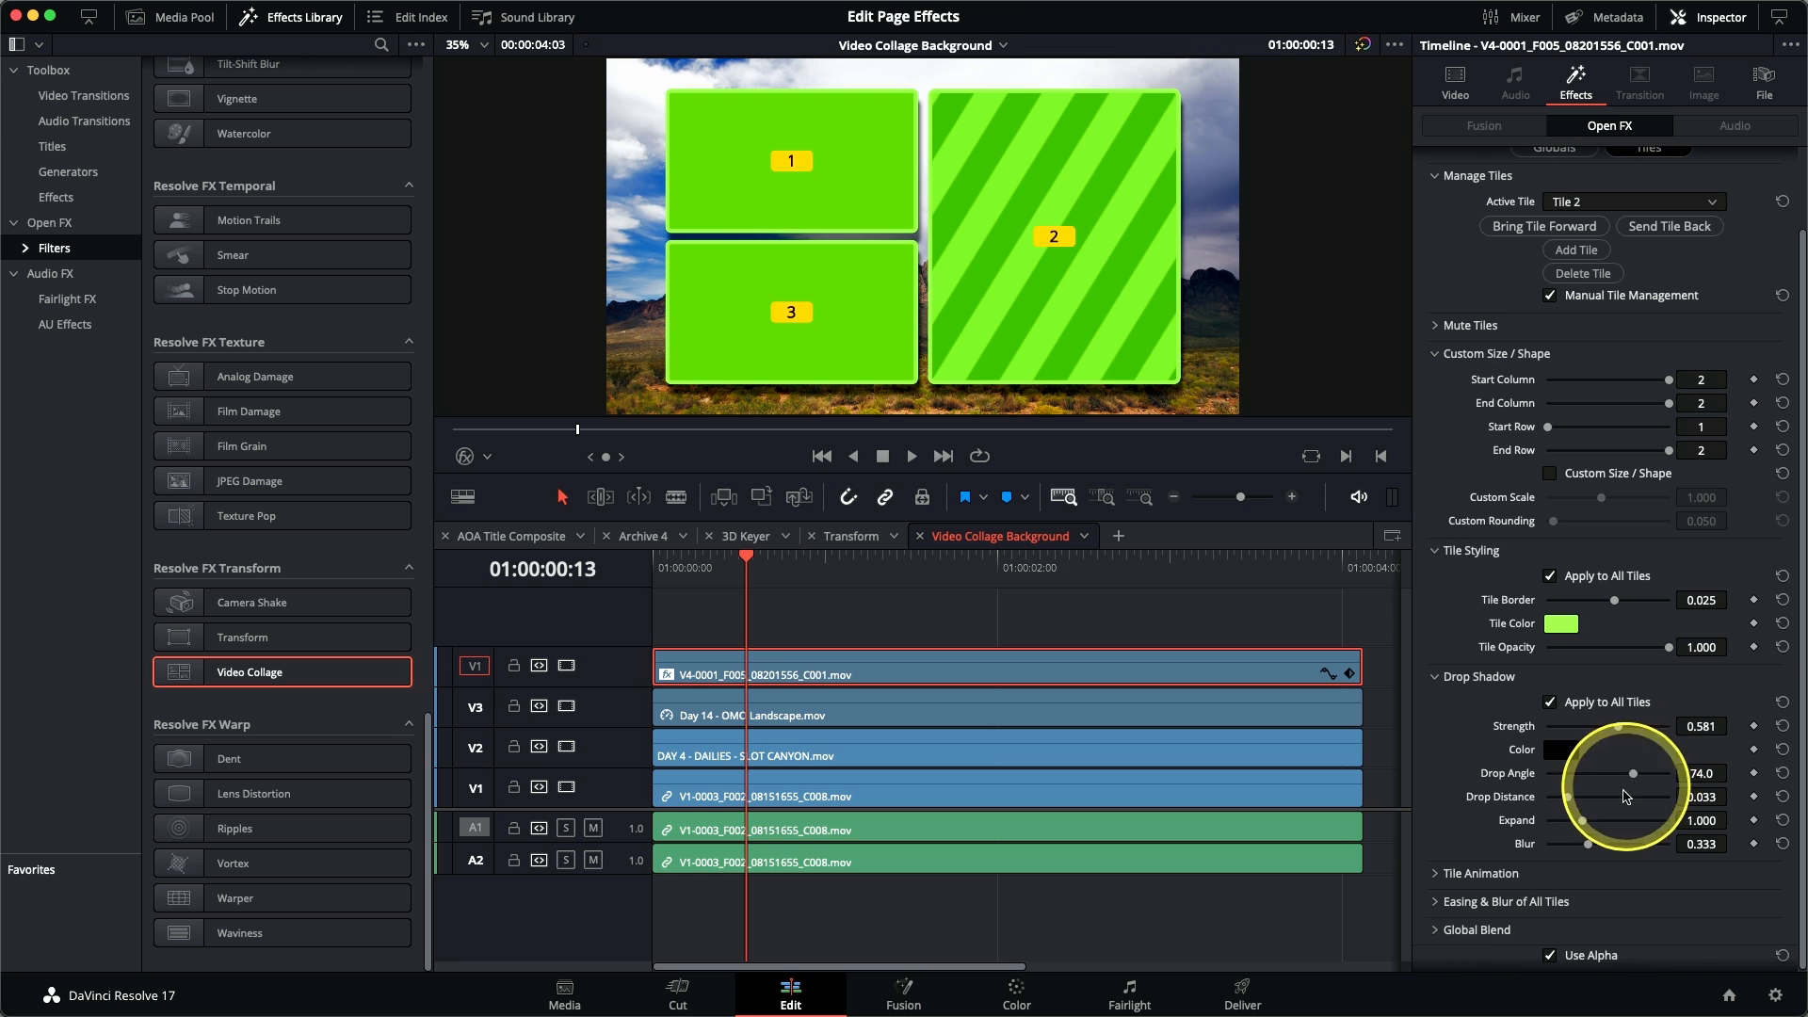
left_click_drag(1589, 847, 1608, 848)
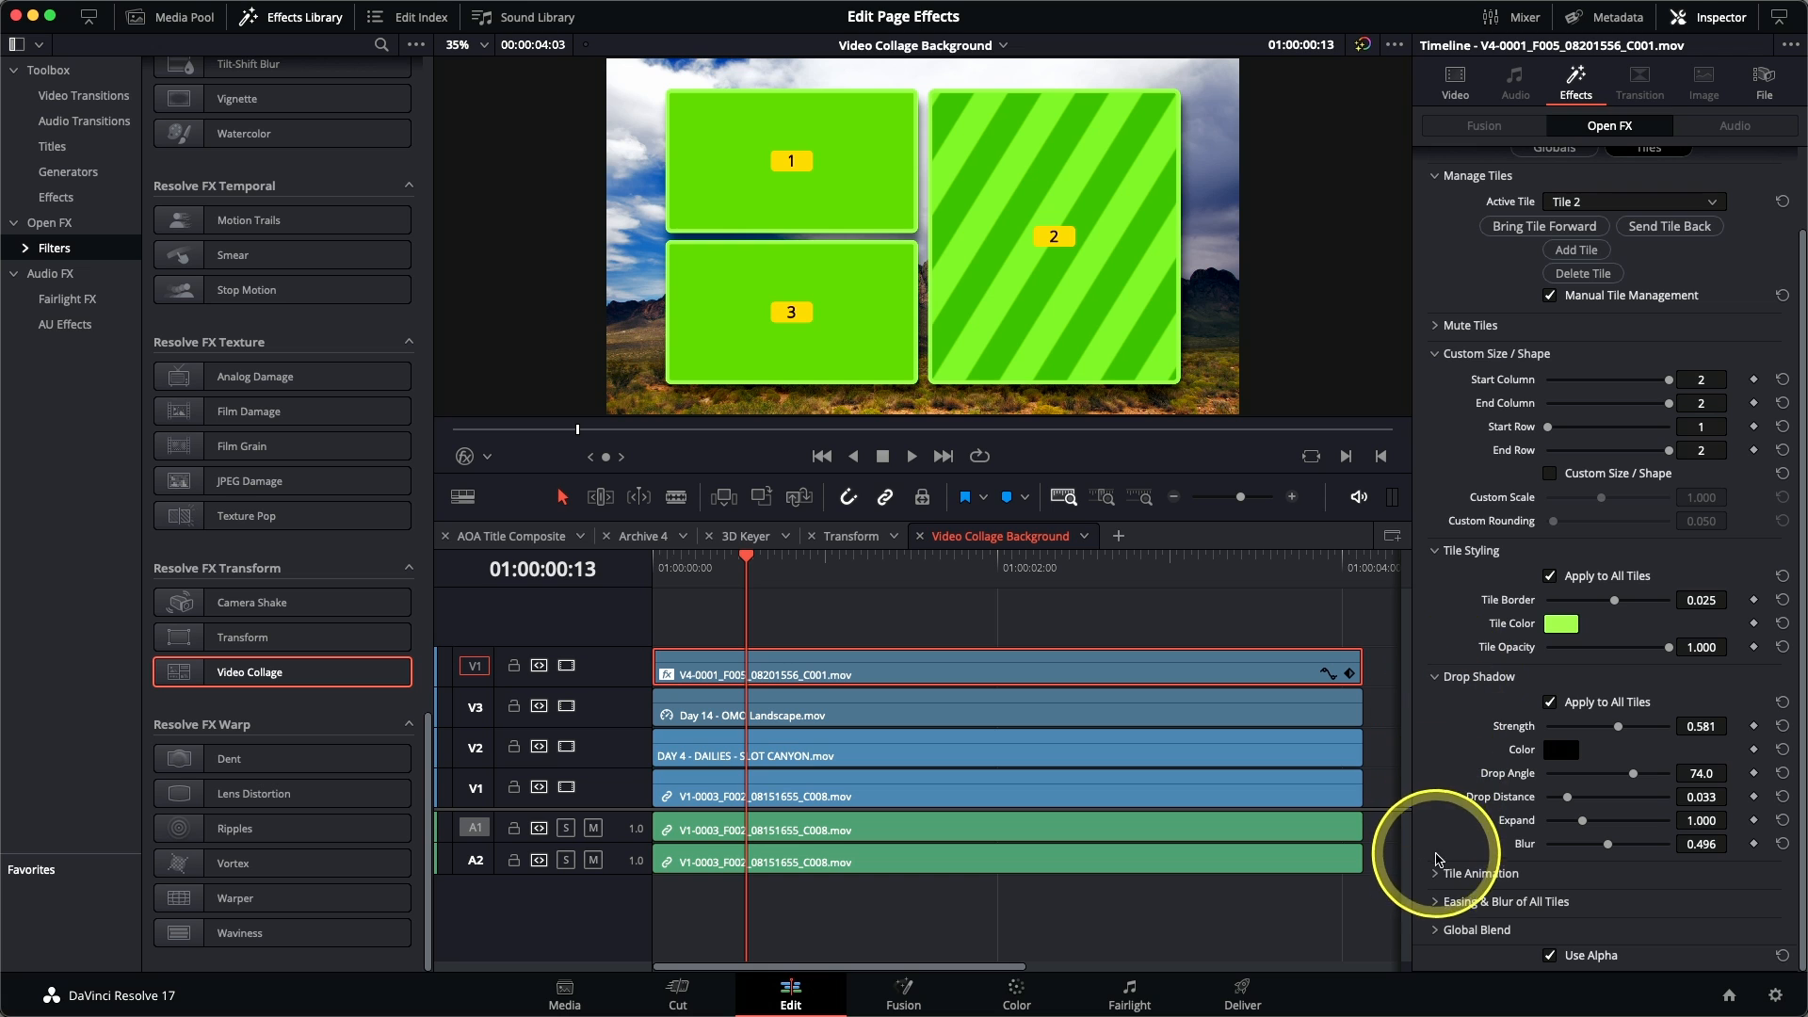
Step: Animate all tiles as Intro Only, using Fade instead of Shrink, with a duration of 24
left_click(1446, 873)
scroll(1455, 805, "down", 3)
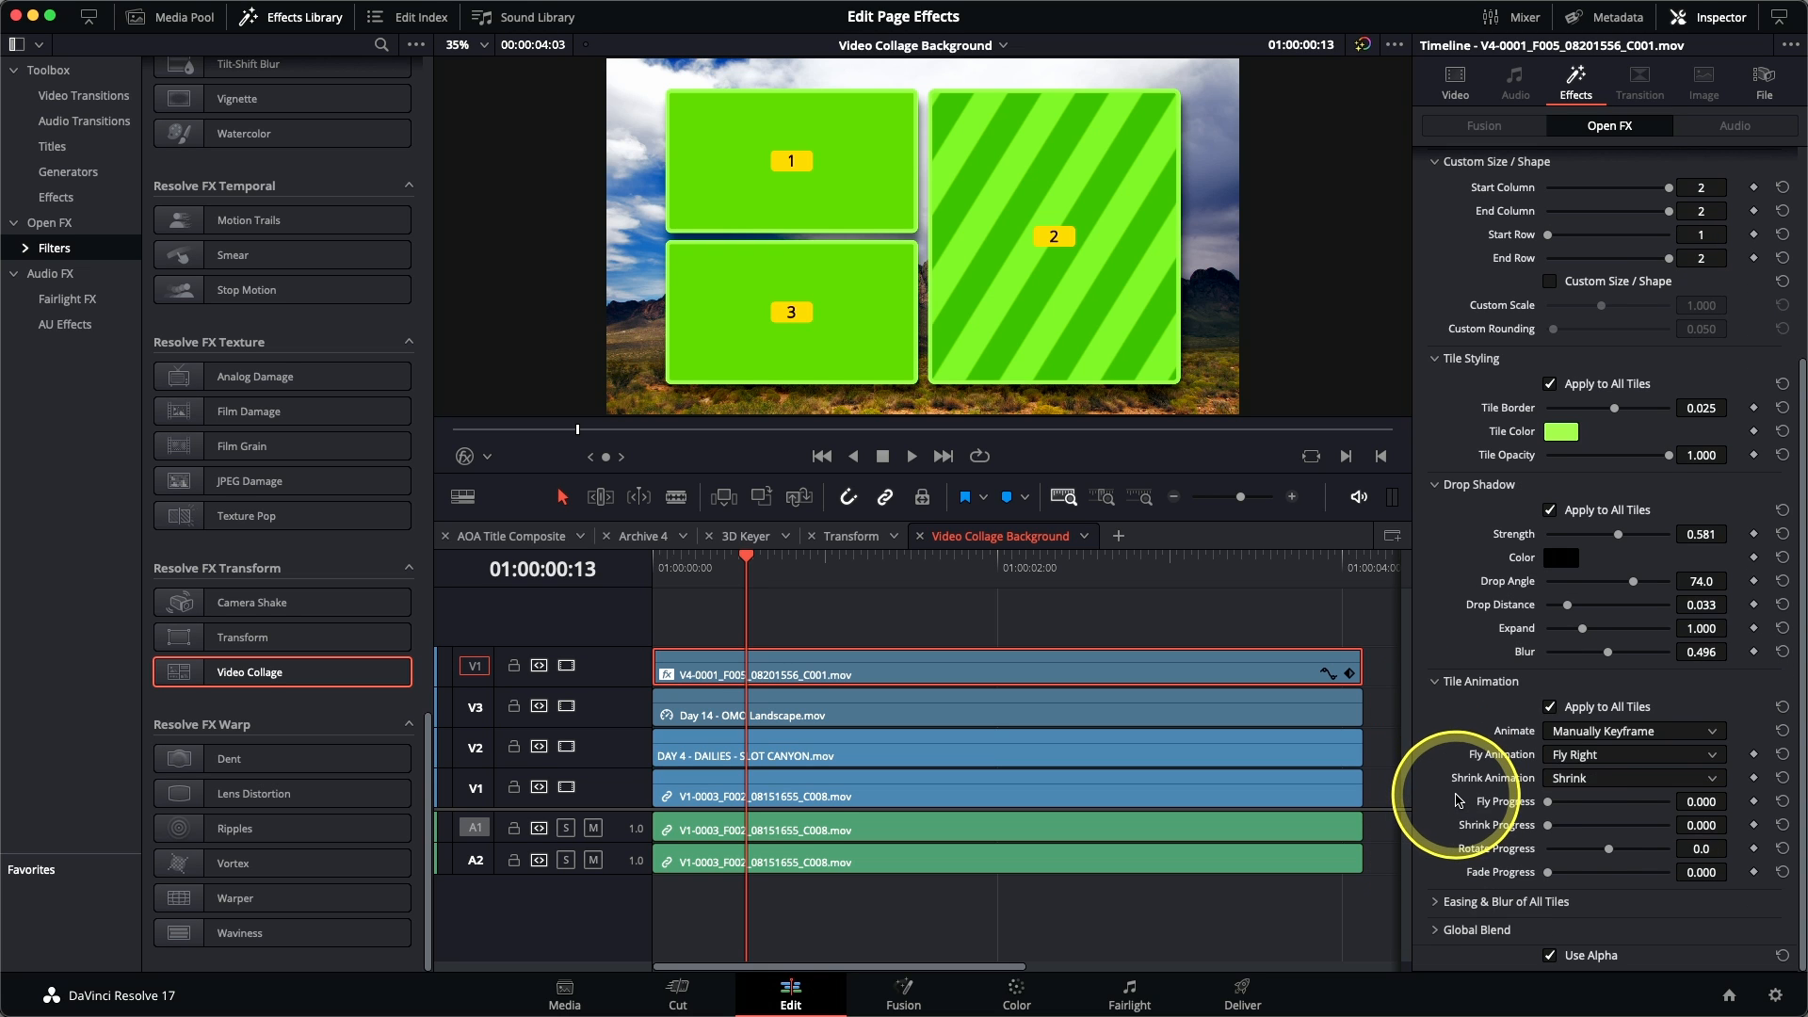
left_click(1610, 740)
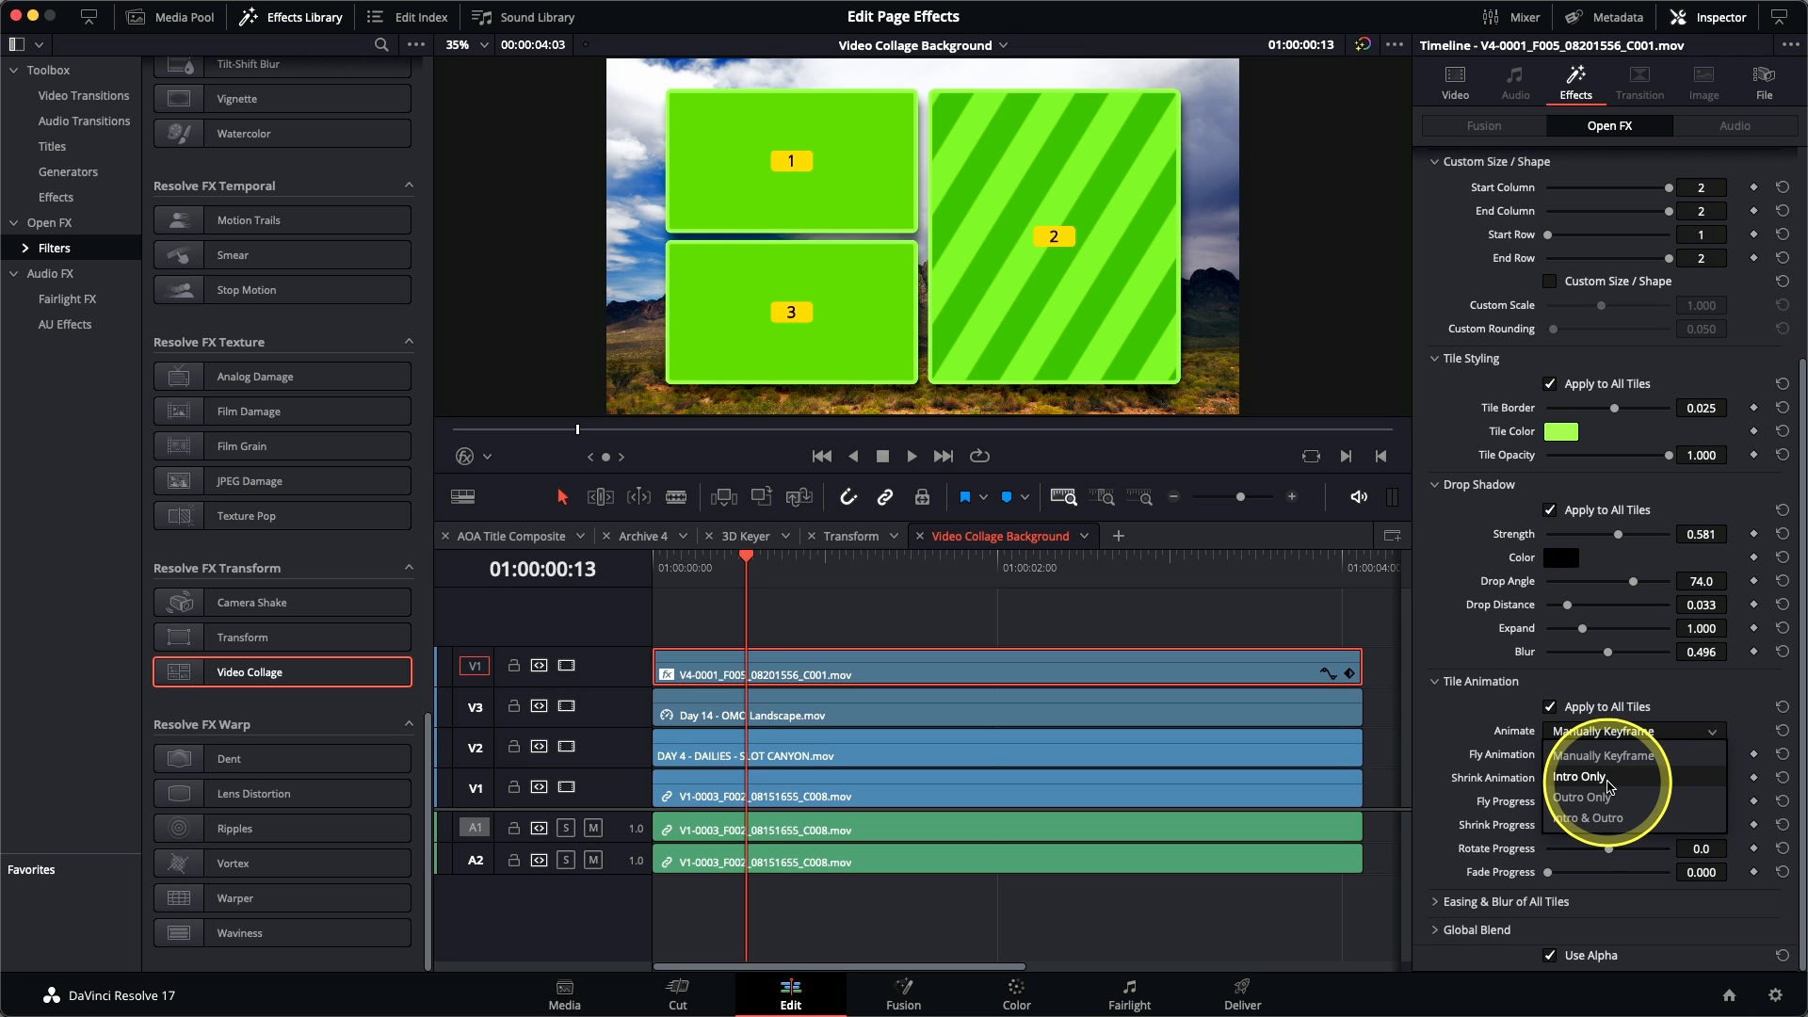
left_click(1581, 777)
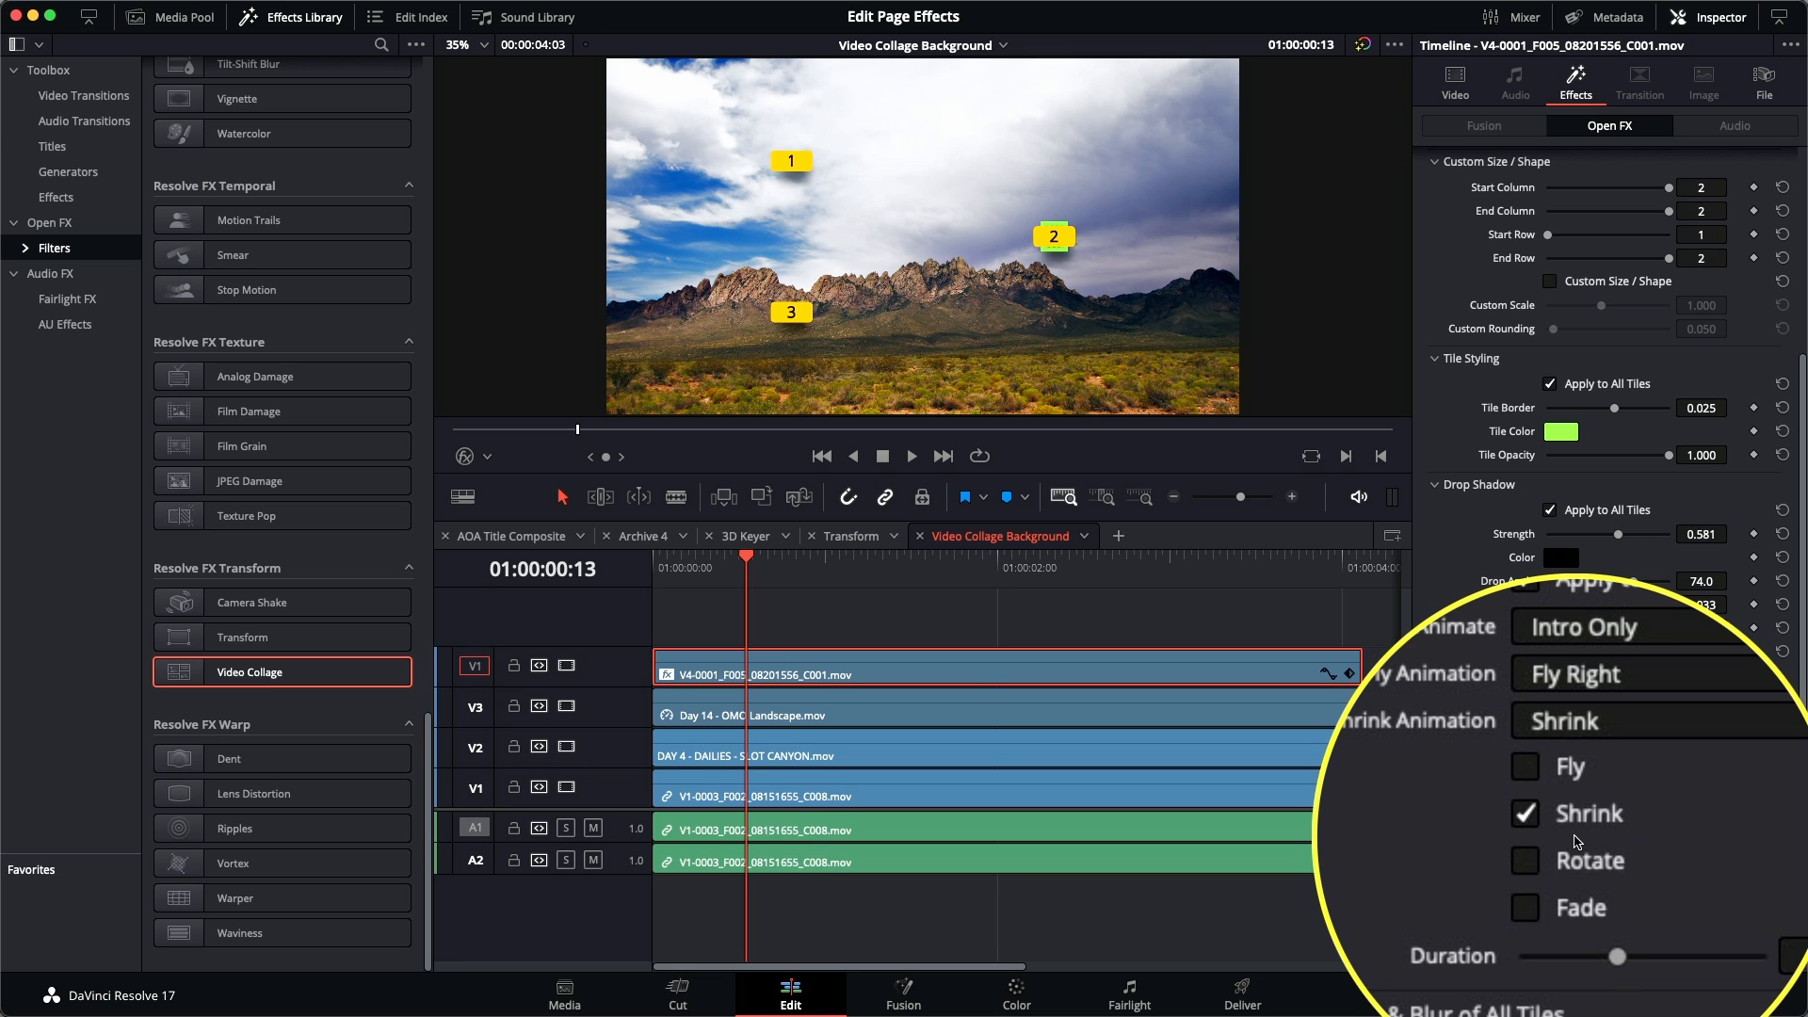
left_click(1550, 826)
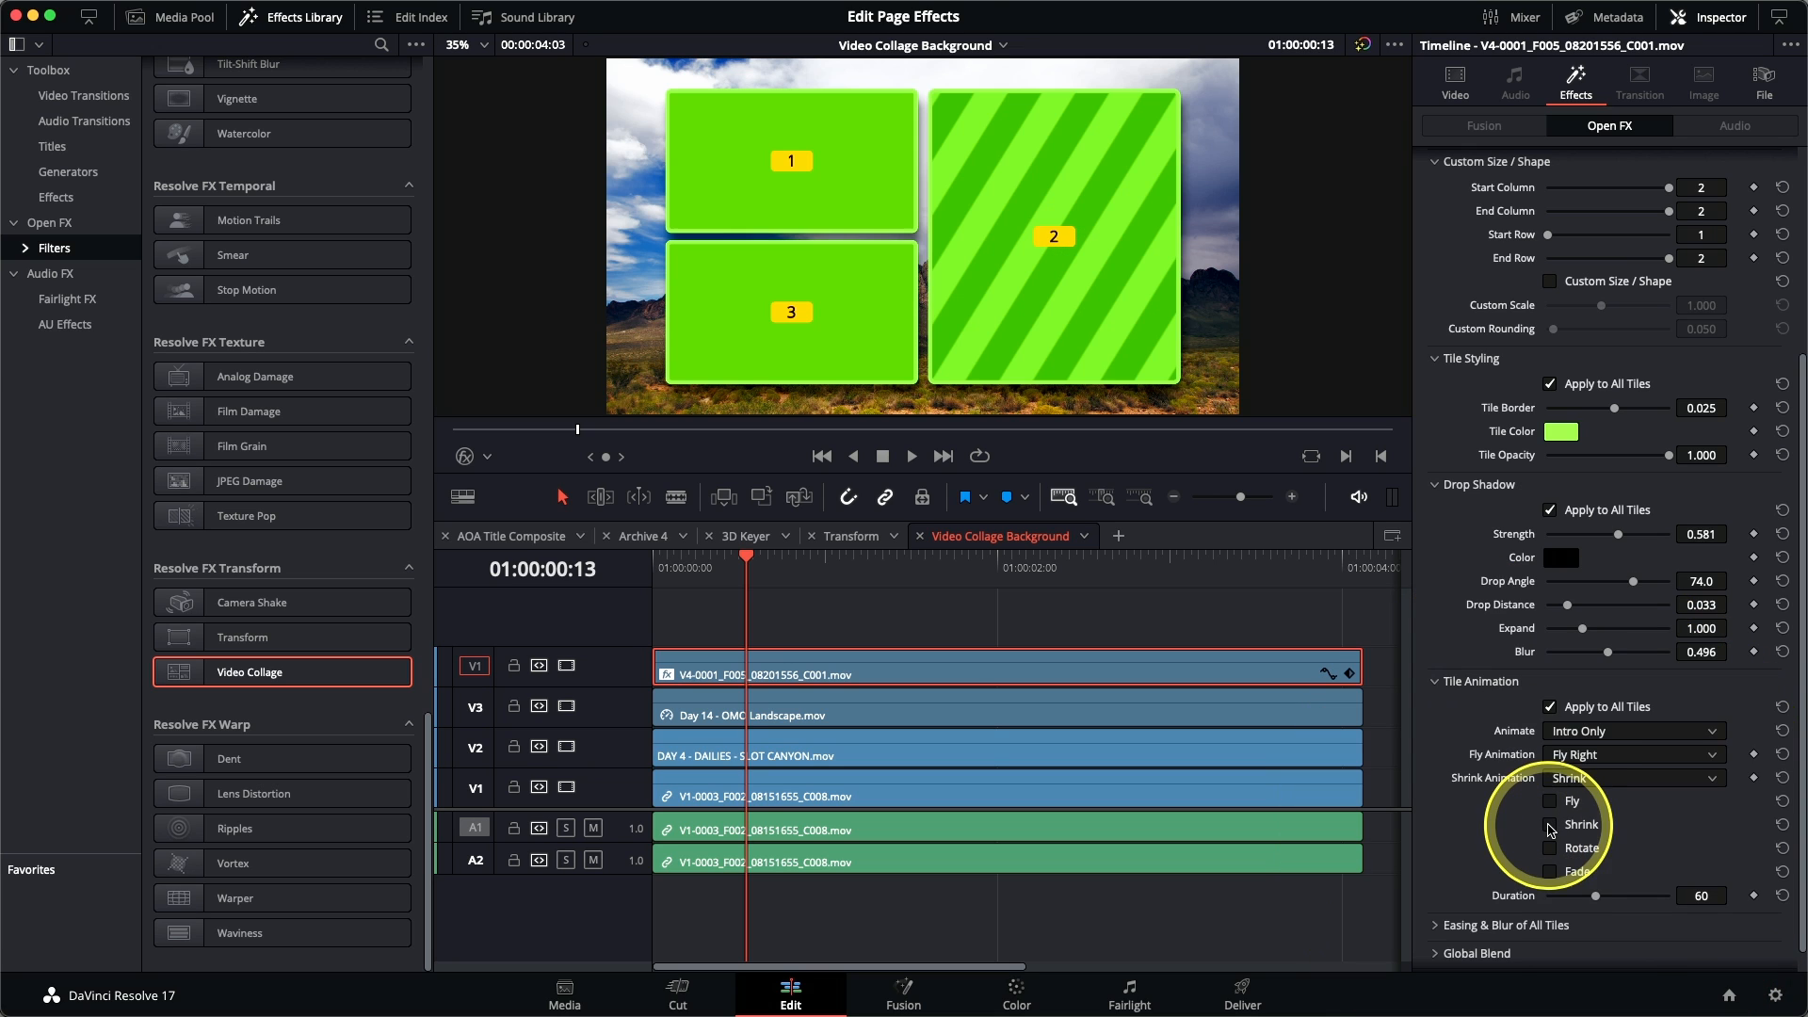
left_click(1551, 873)
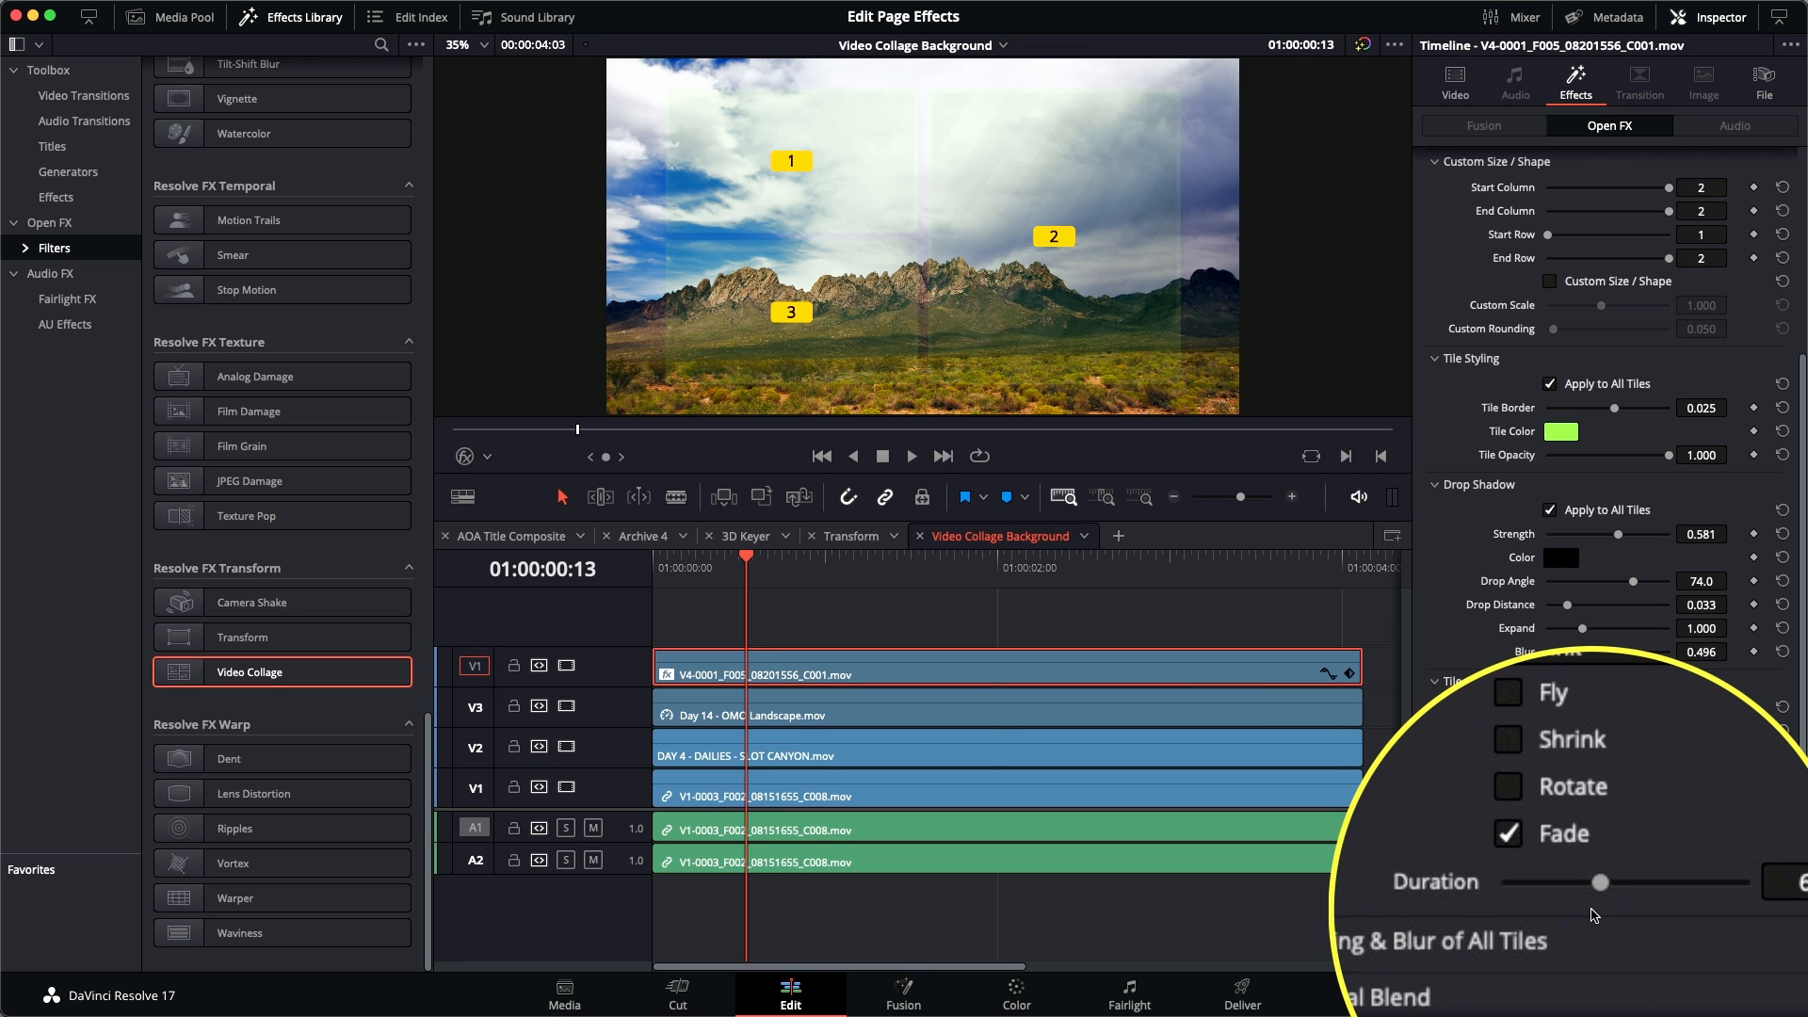
left_click_drag(1598, 895, 1568, 909)
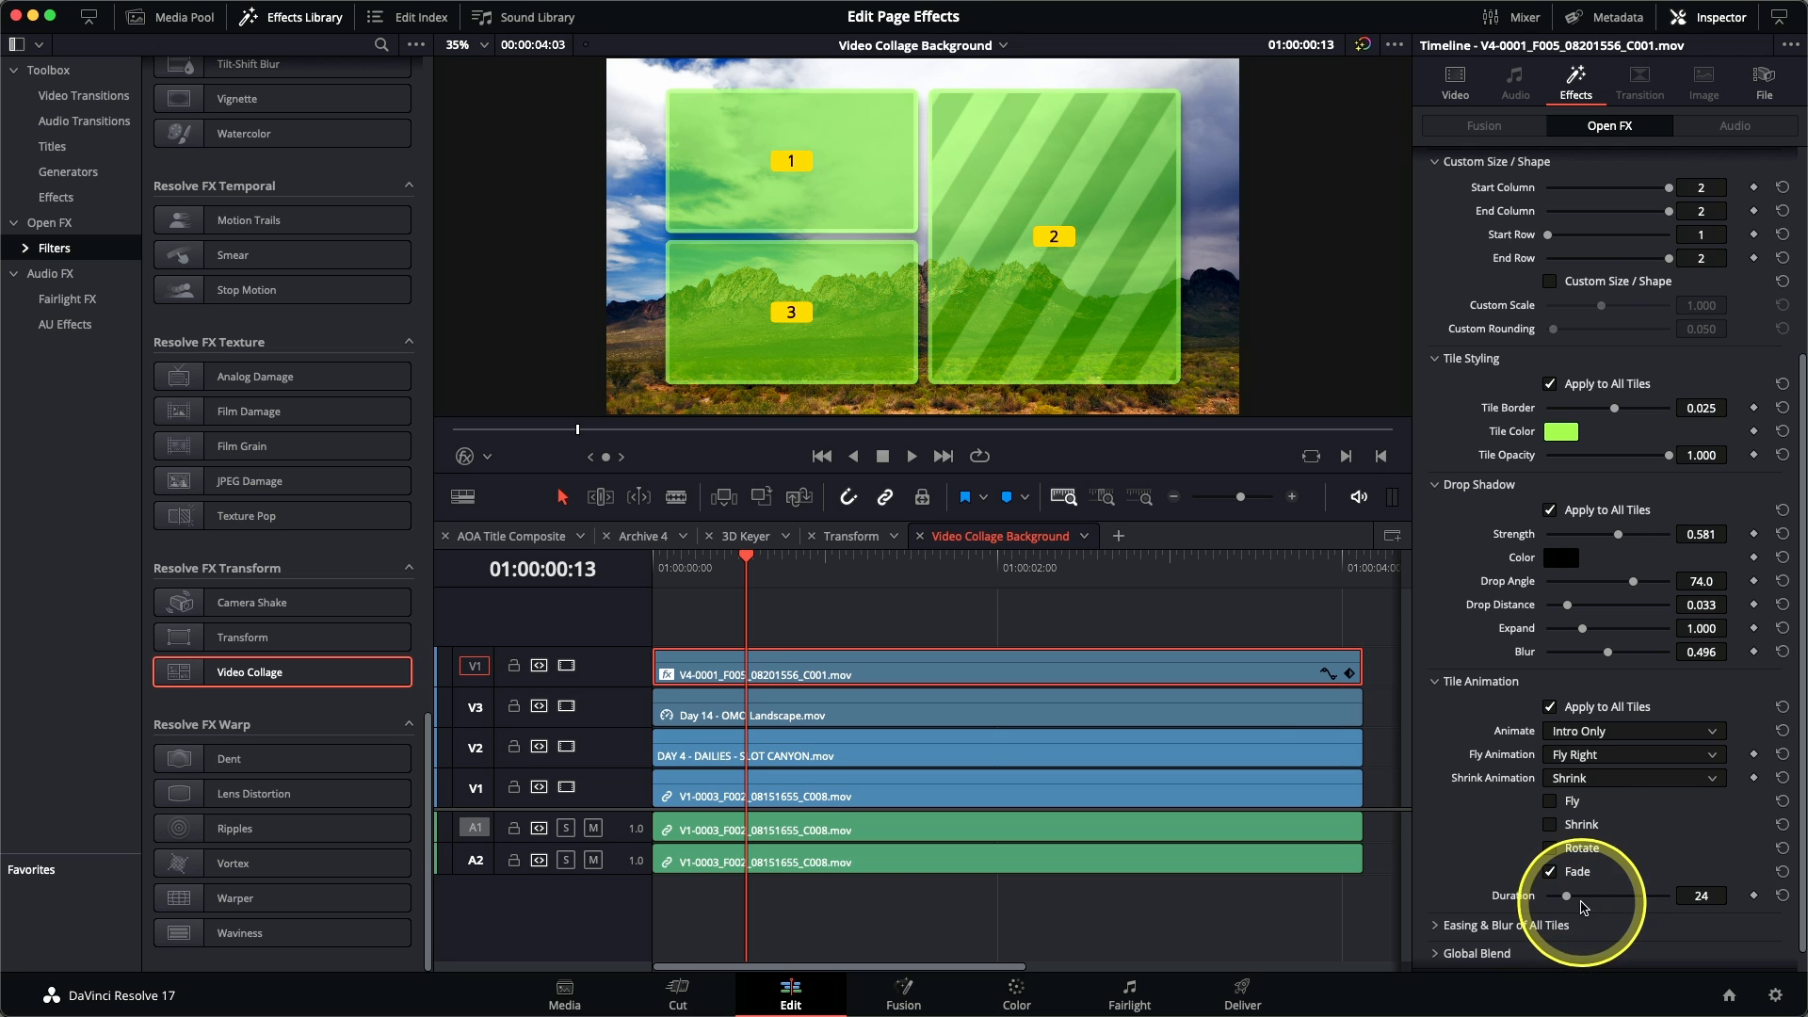
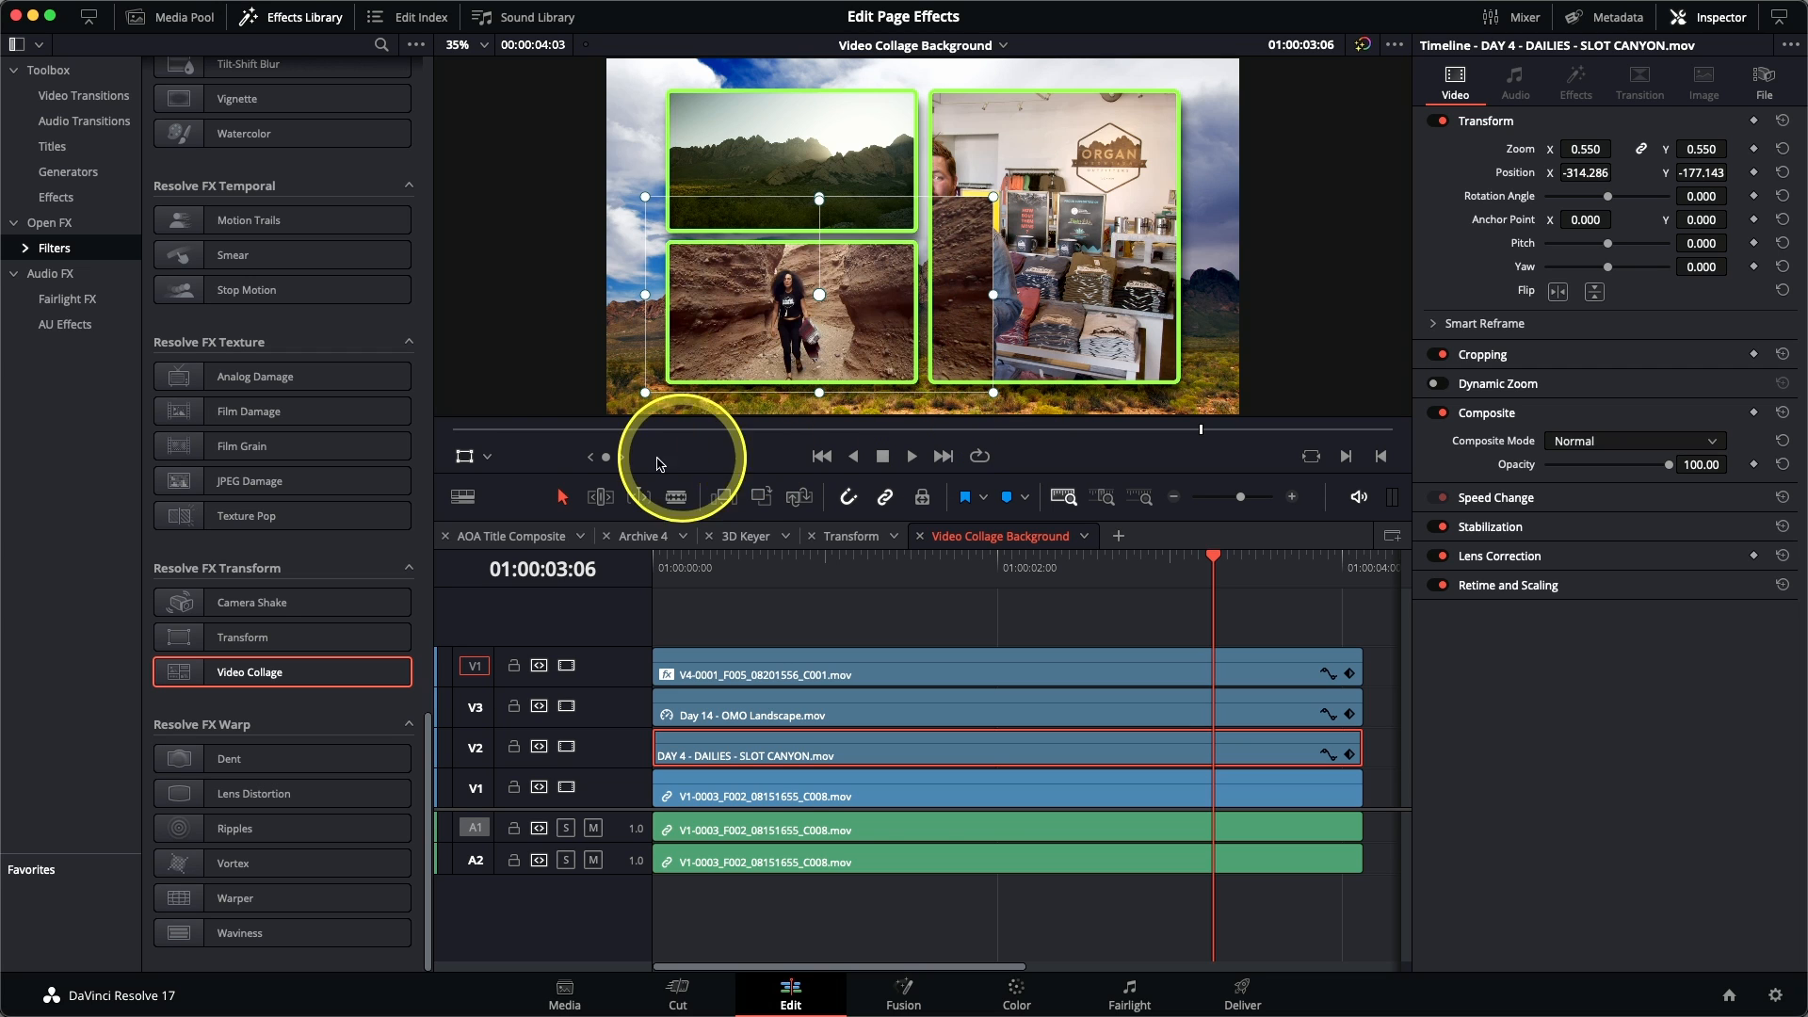
Step: Crop the right, top and left edges of the DAY 4 - DAILIES - SLOT CANYON.mov clip to fit the lower-left tile
left_click(489, 458)
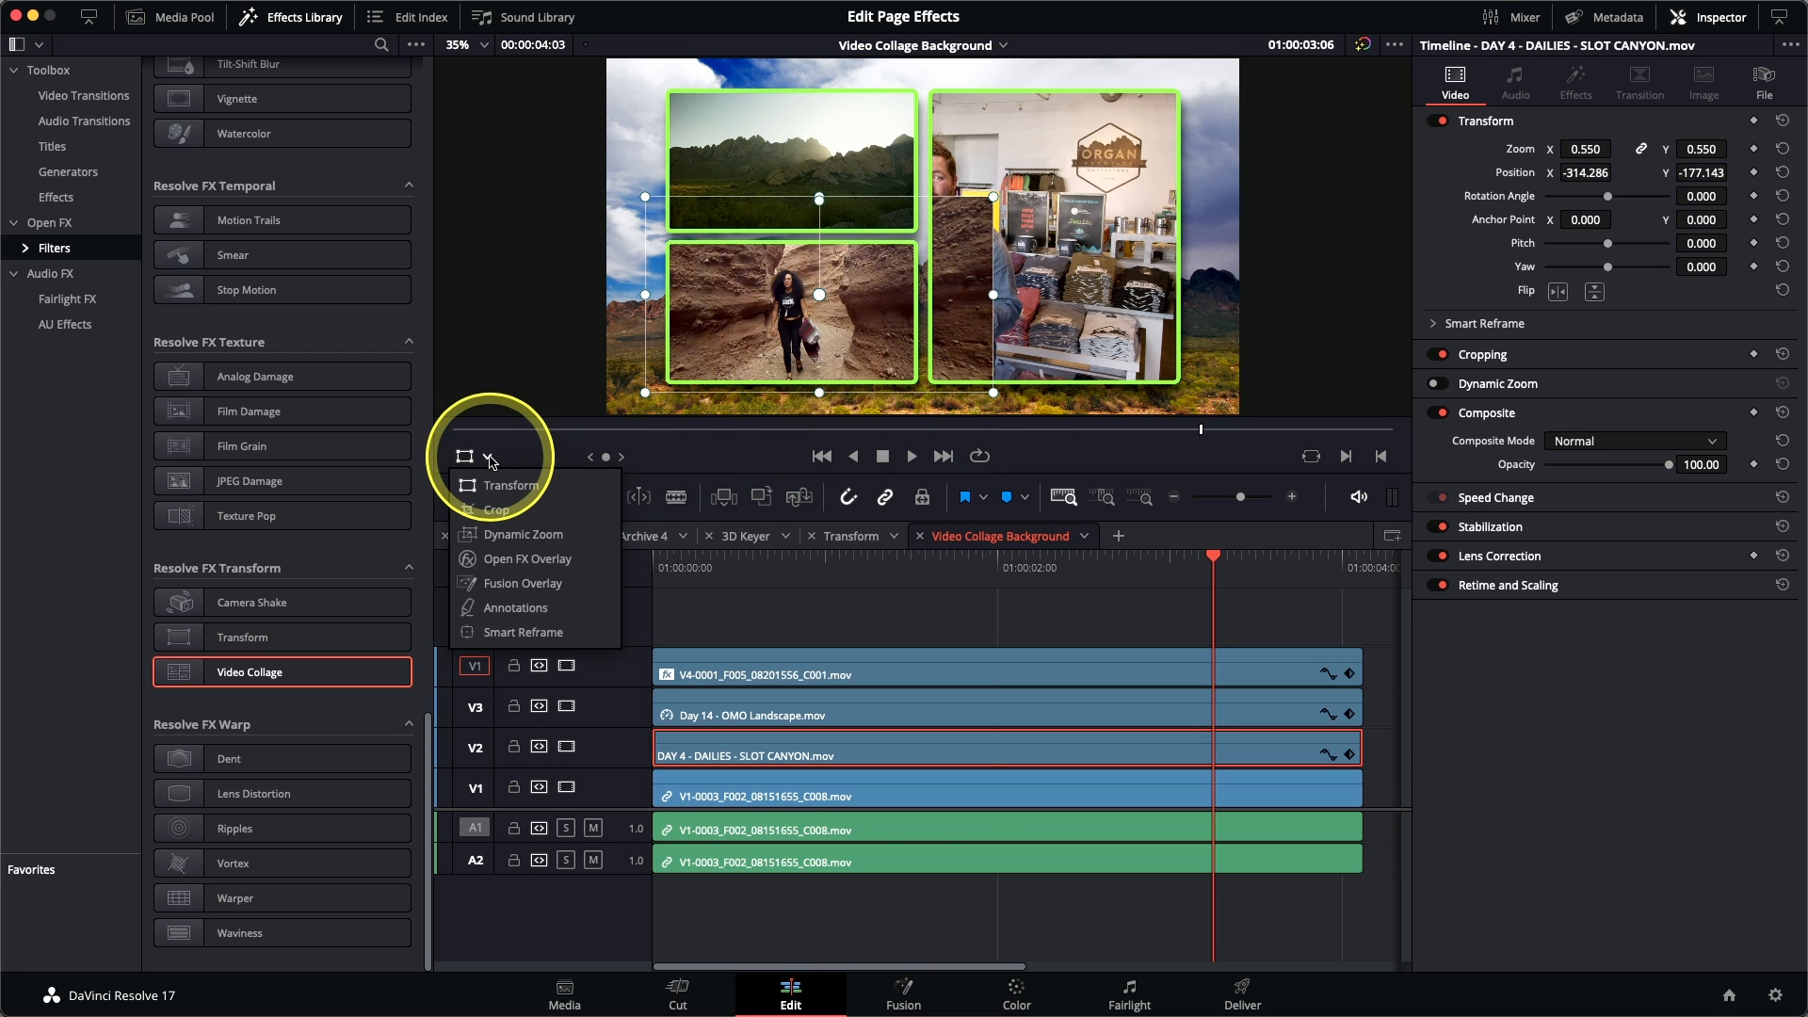
left_click(514, 518)
left_click_drag(994, 297, 930, 297)
left_click_drag(783, 197, 784, 215)
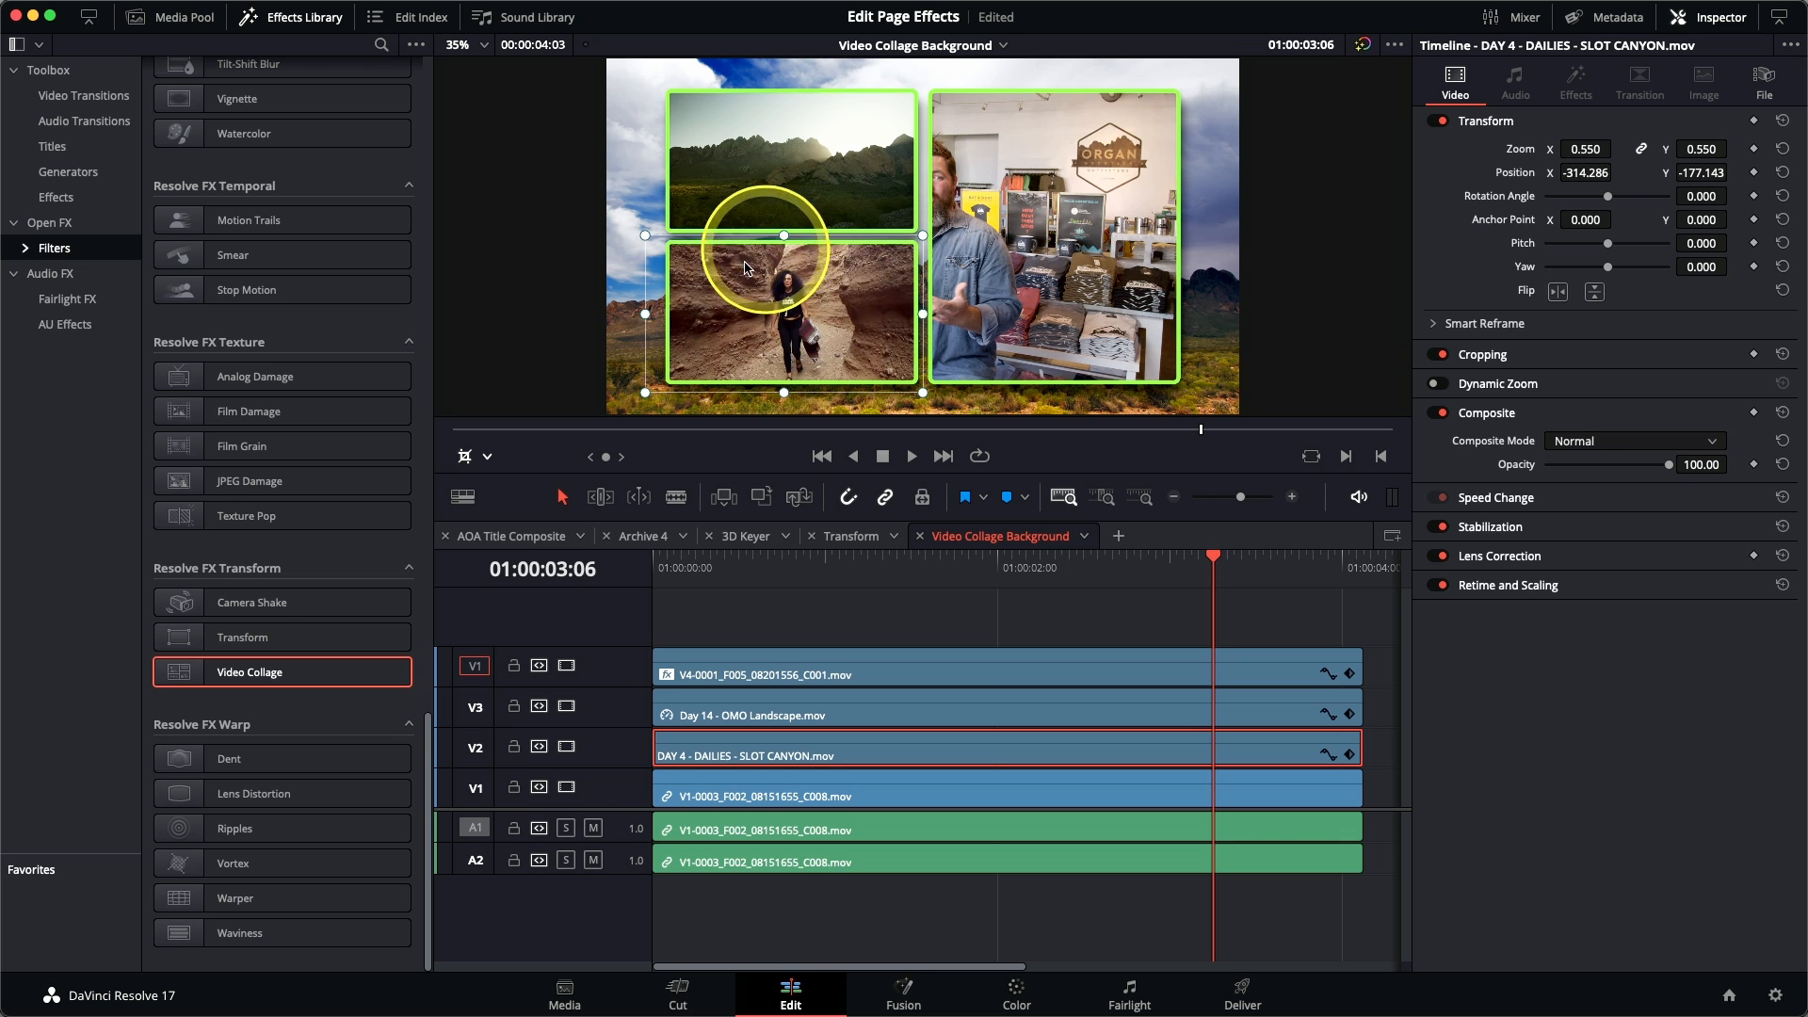
left_click_drag(656, 314, 659, 313)
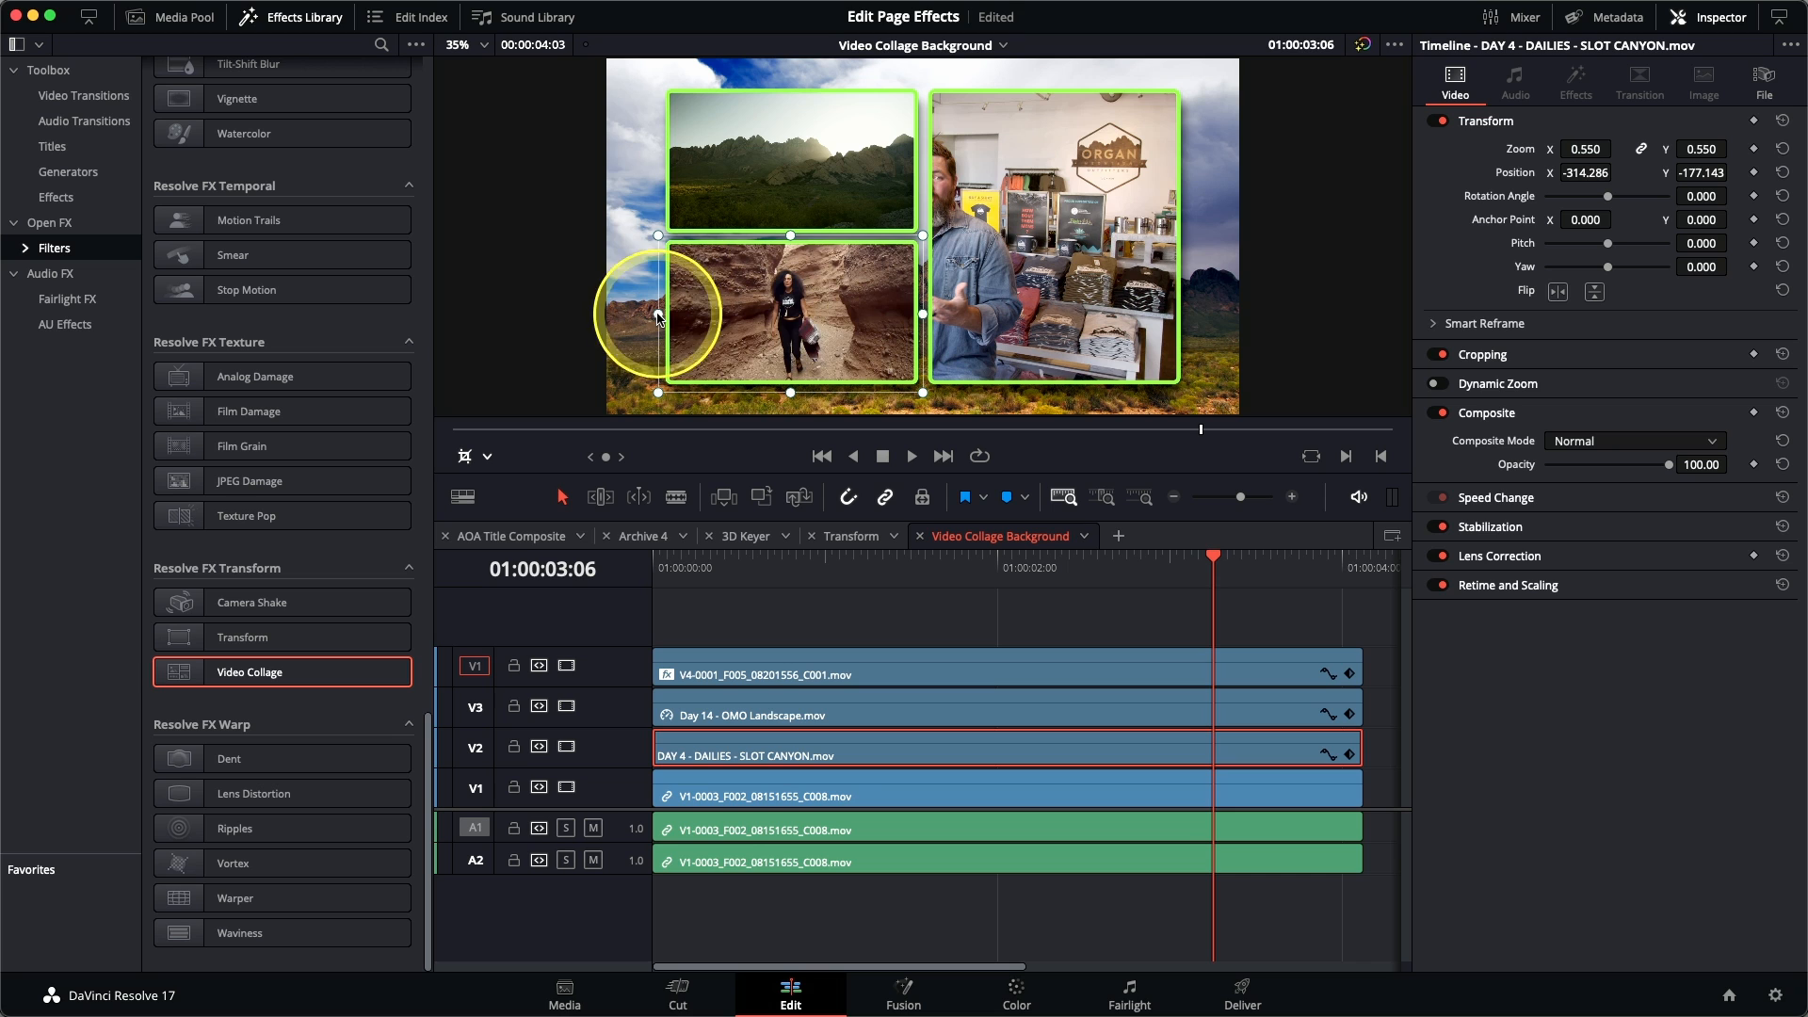
Step: Transform the V1-0003_F002_08151655_C008.mov clip to zoom 1.185 and position 374.286, 42.857 inside the tall tile, and hide the on-screen controls
left_click(916, 791)
left_click(476, 456)
left_click(496, 487)
left_click_drag(1046, 281, 1181, 266)
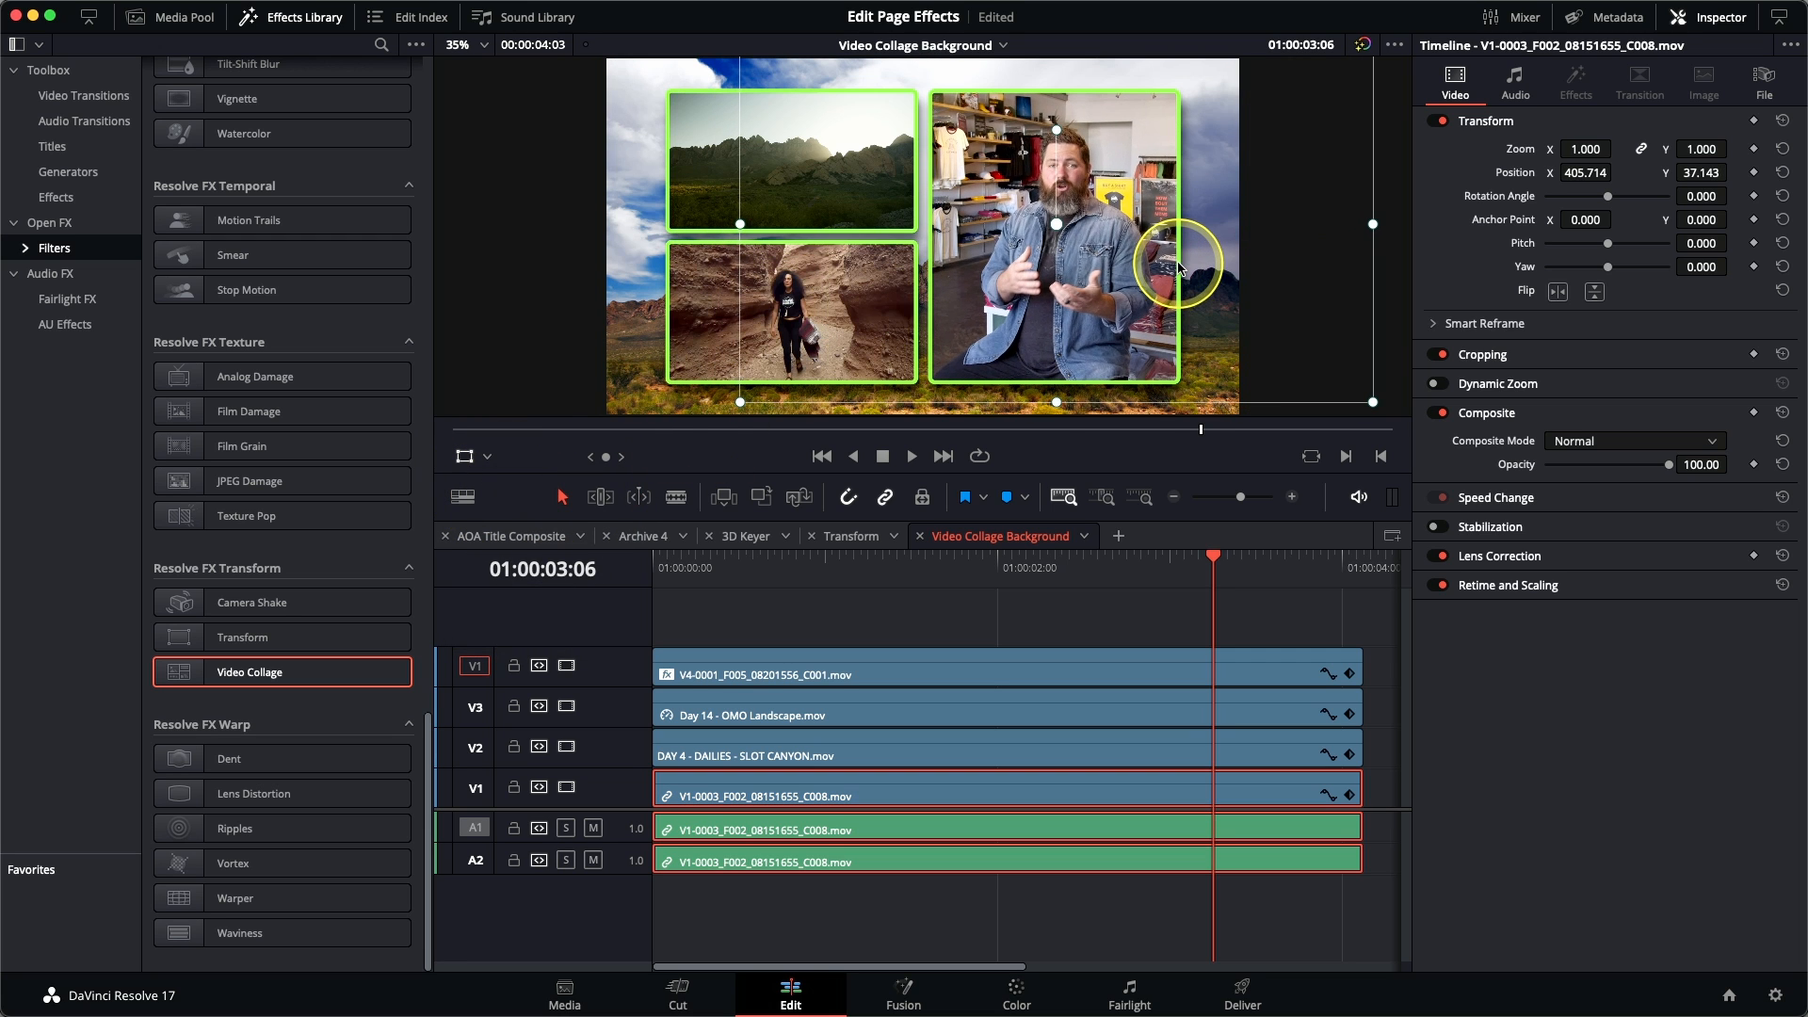
left_click_drag(742, 405, 675, 444)
left_click_drag(1074, 352, 1063, 349)
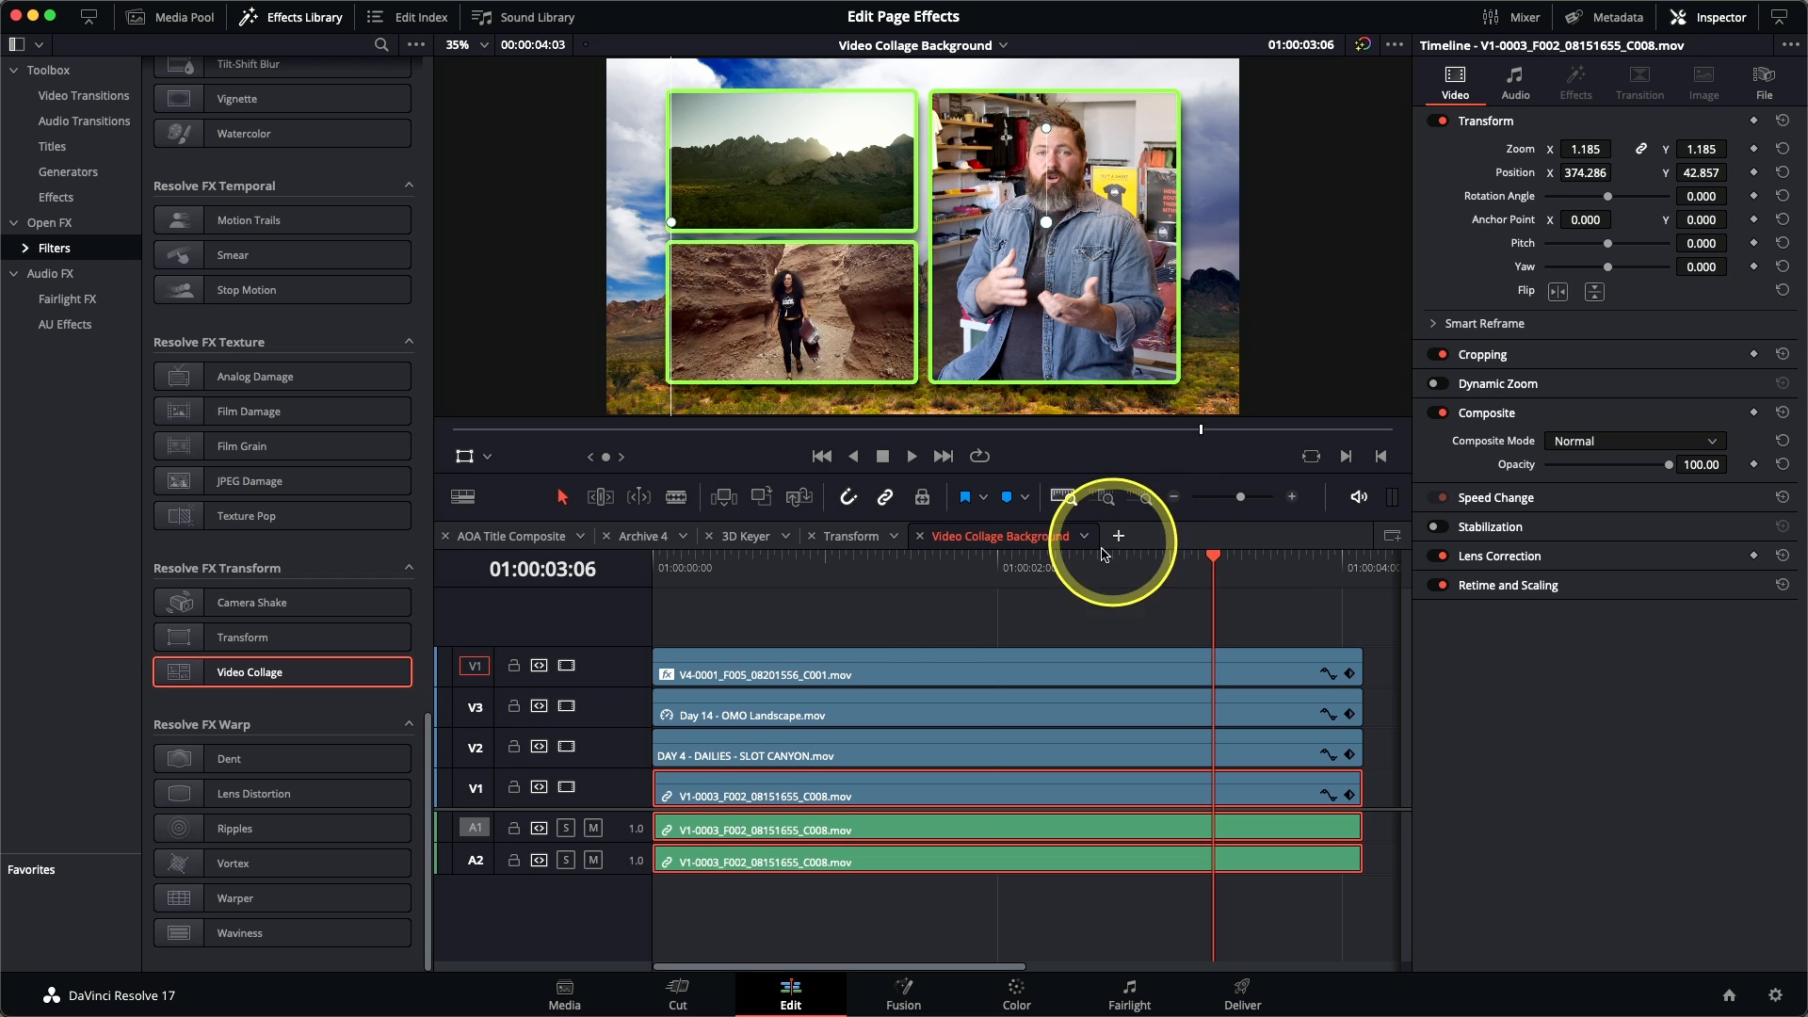
left_click(464, 457)
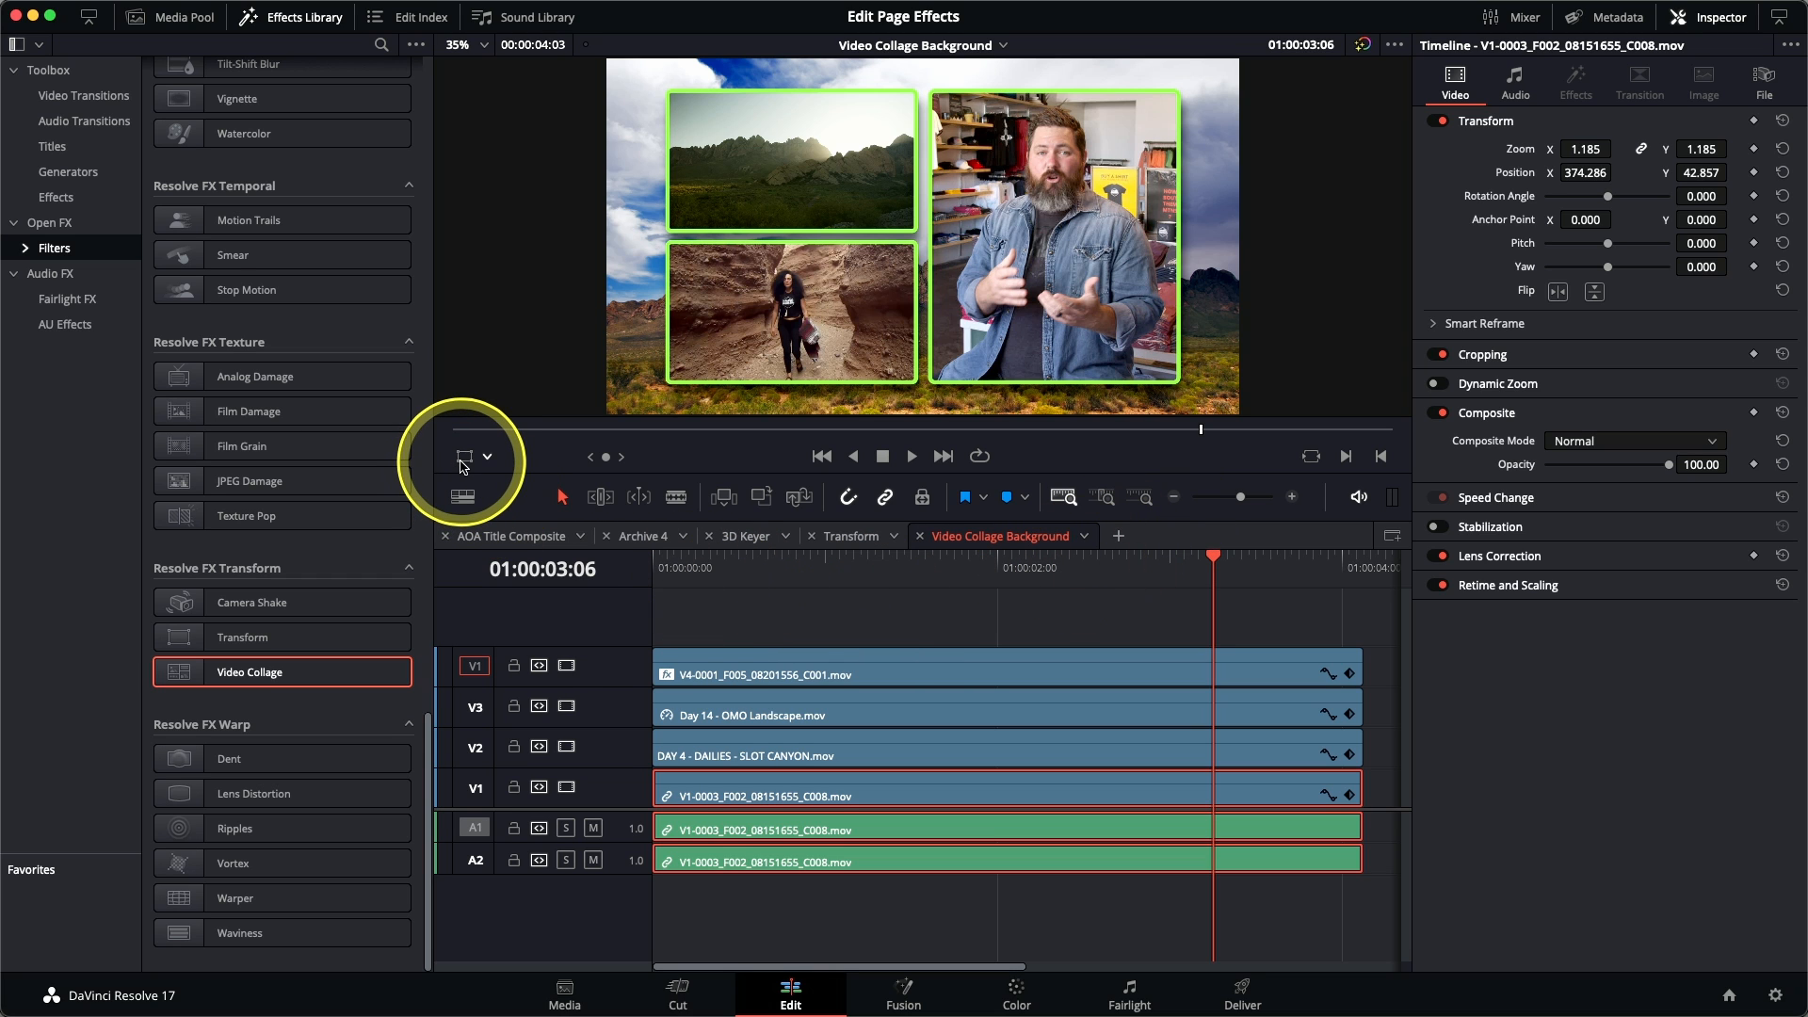
Step: Play the Video Collage Background timeline from the start to review the tile animation
left_click(655, 566)
key("space")
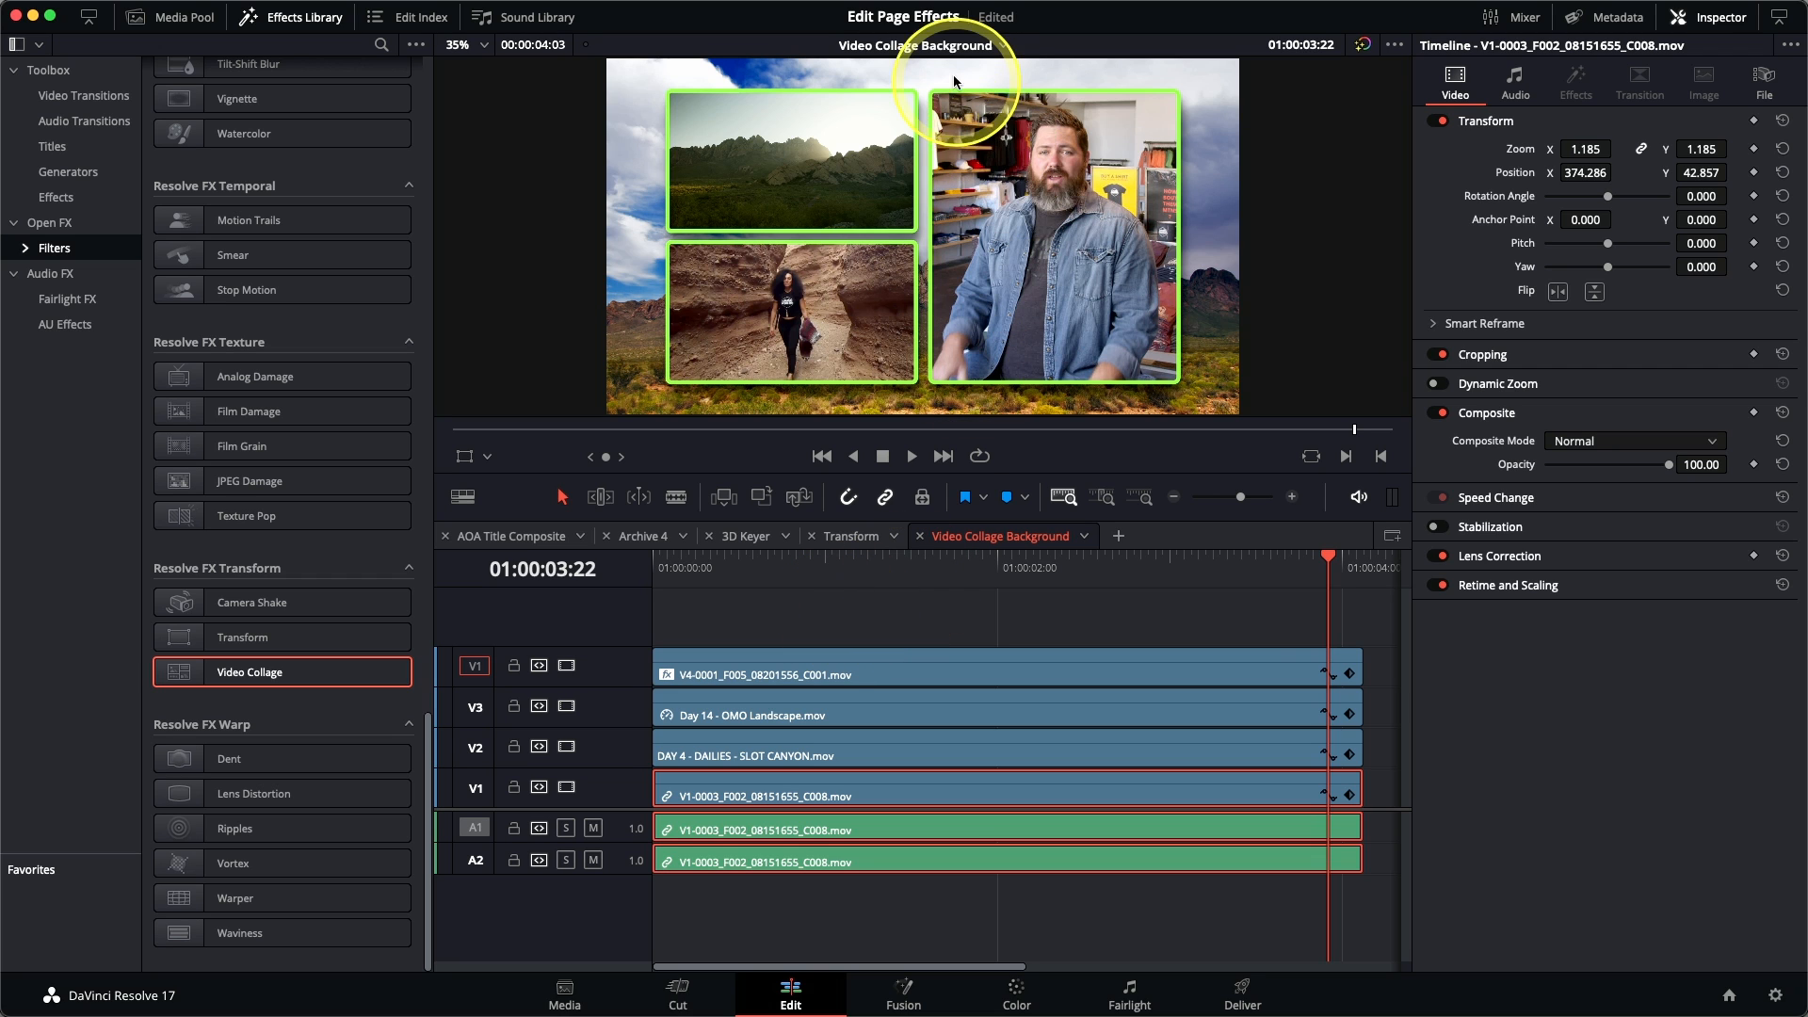
Step: Open the Video Collage Tiles timeline, fit it to the window and scrub back through it to the first frame
left_click(950, 47)
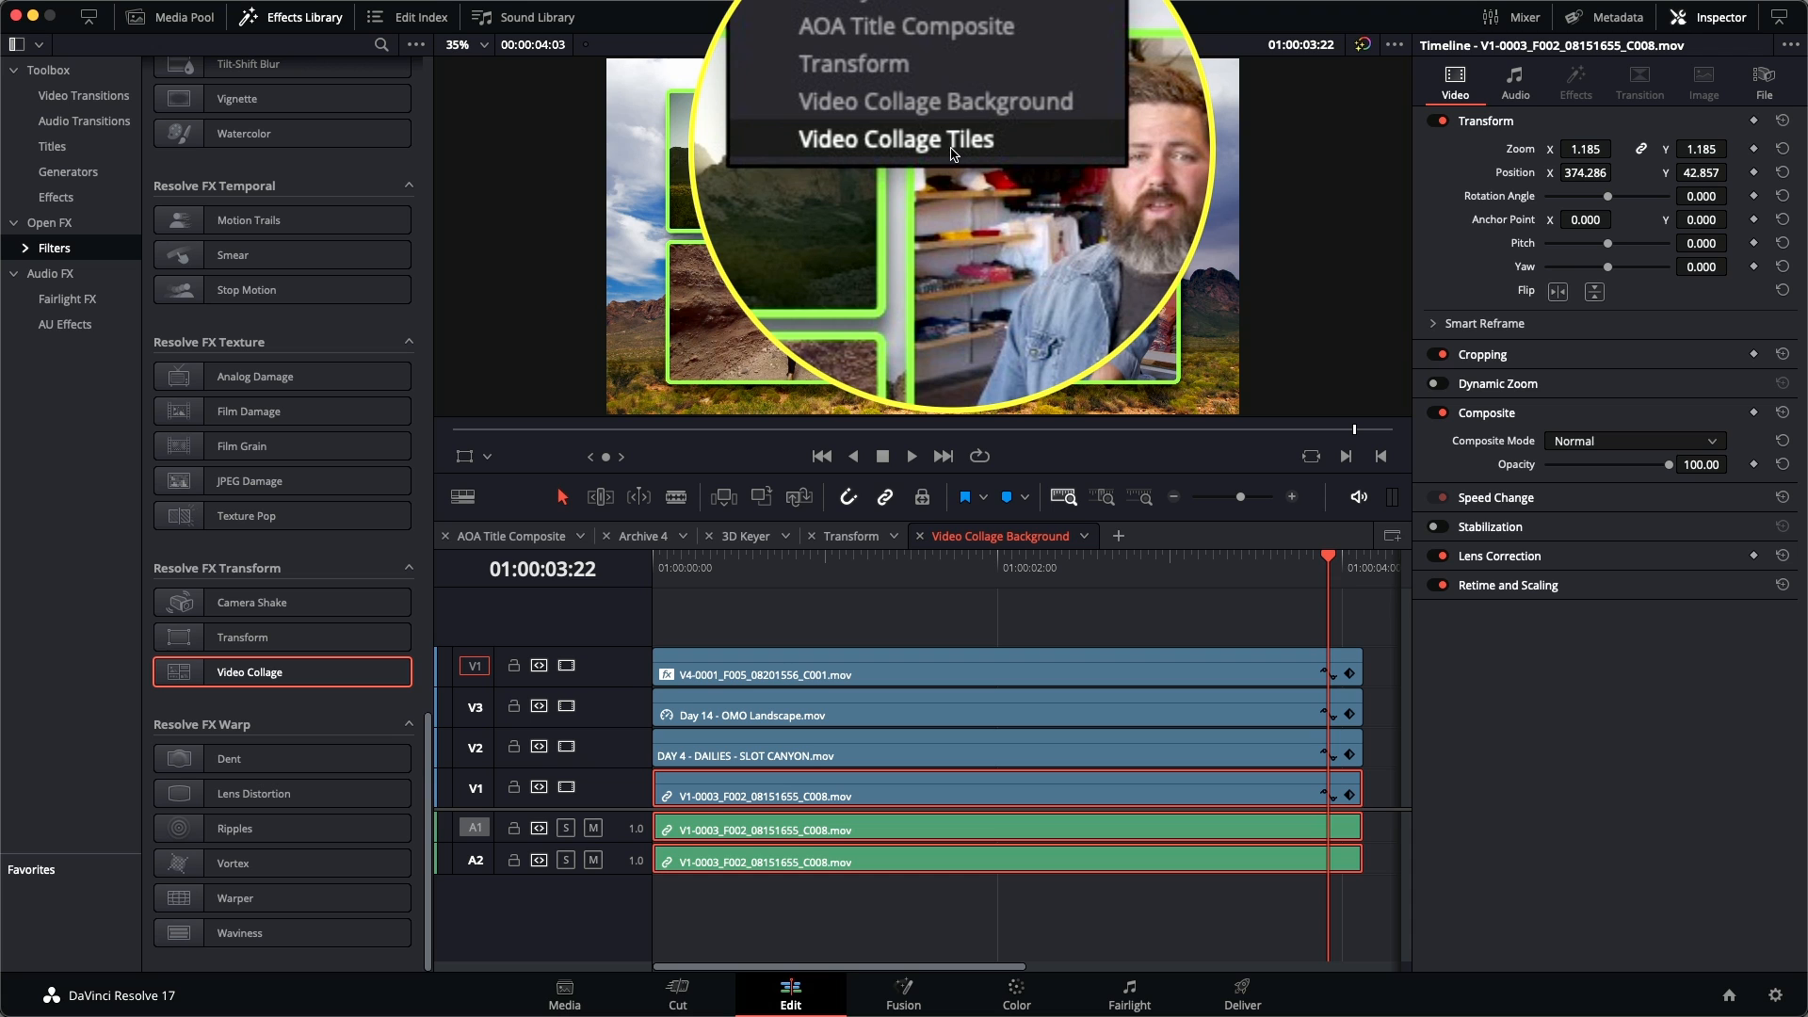
left_click(951, 151)
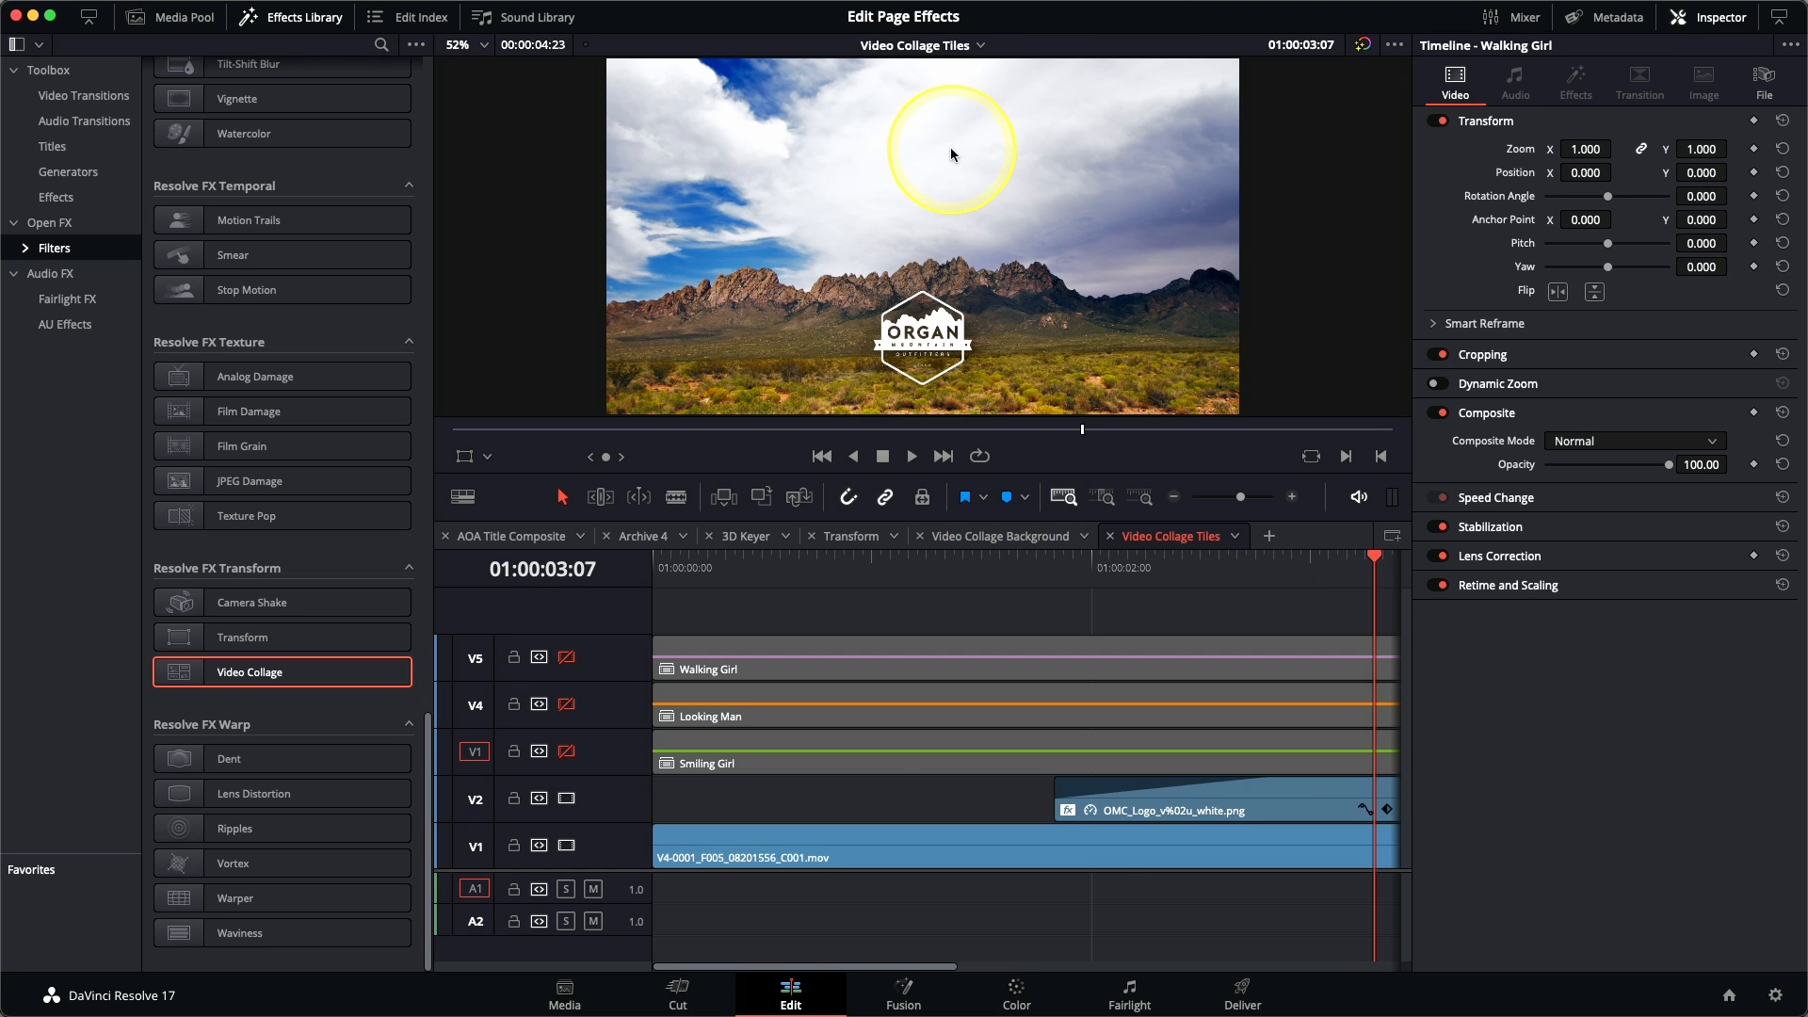
key("shift+z")
left_click_drag(1004, 582, 754, 586)
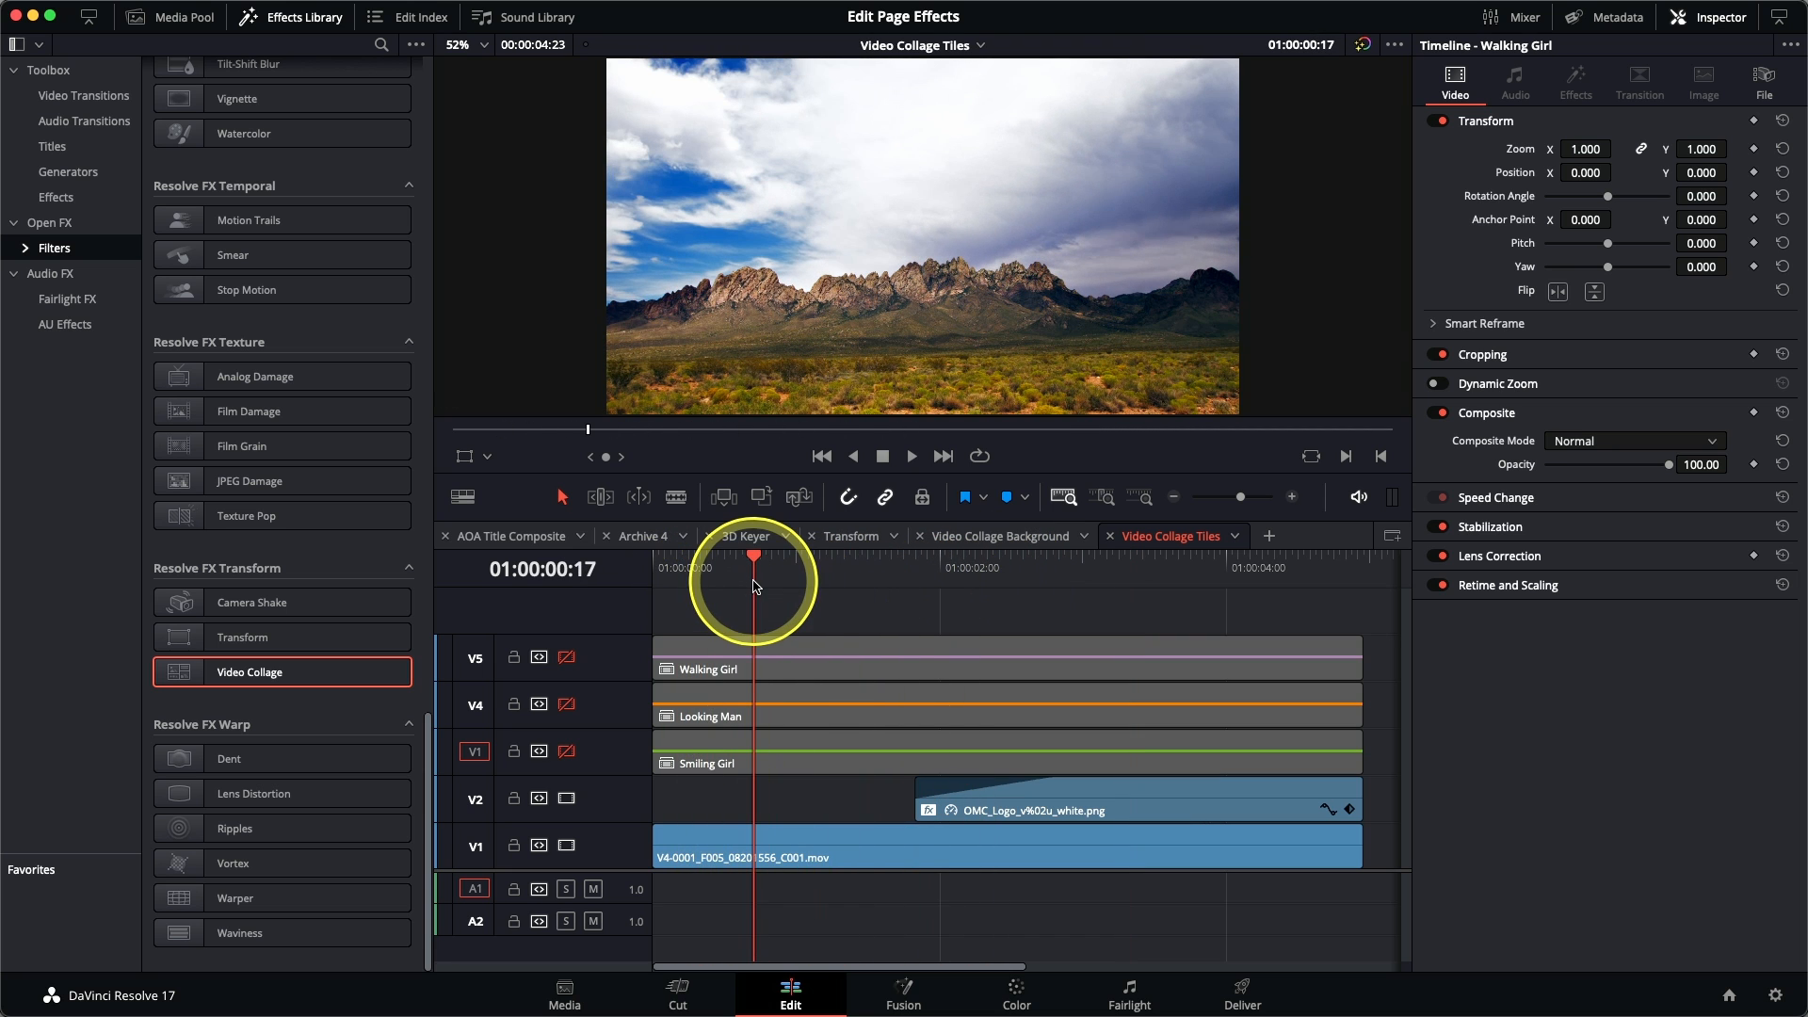
left_click_drag(752, 583, 656, 595)
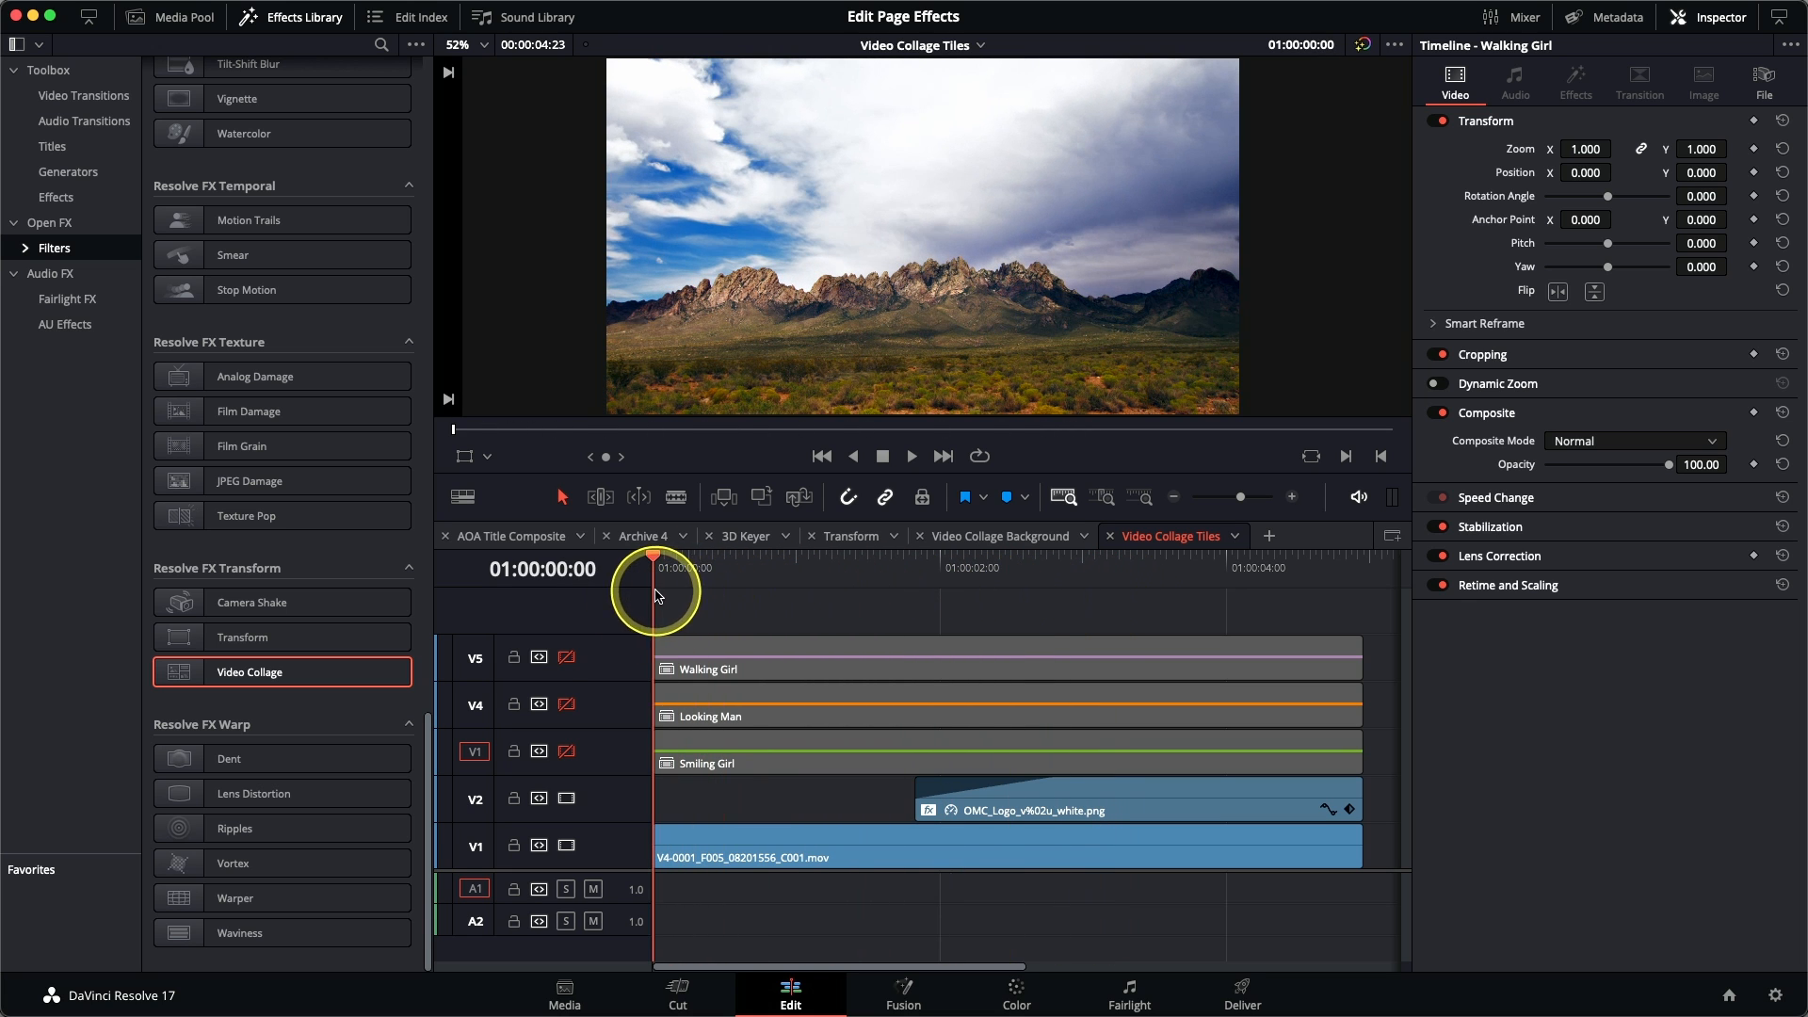
Step: Enable the Smiling Girl, Looking Man and Walking Girl tracks in turn to preview them, then disable the Walking Girl and Looking Man tracks again
left_click(566, 754)
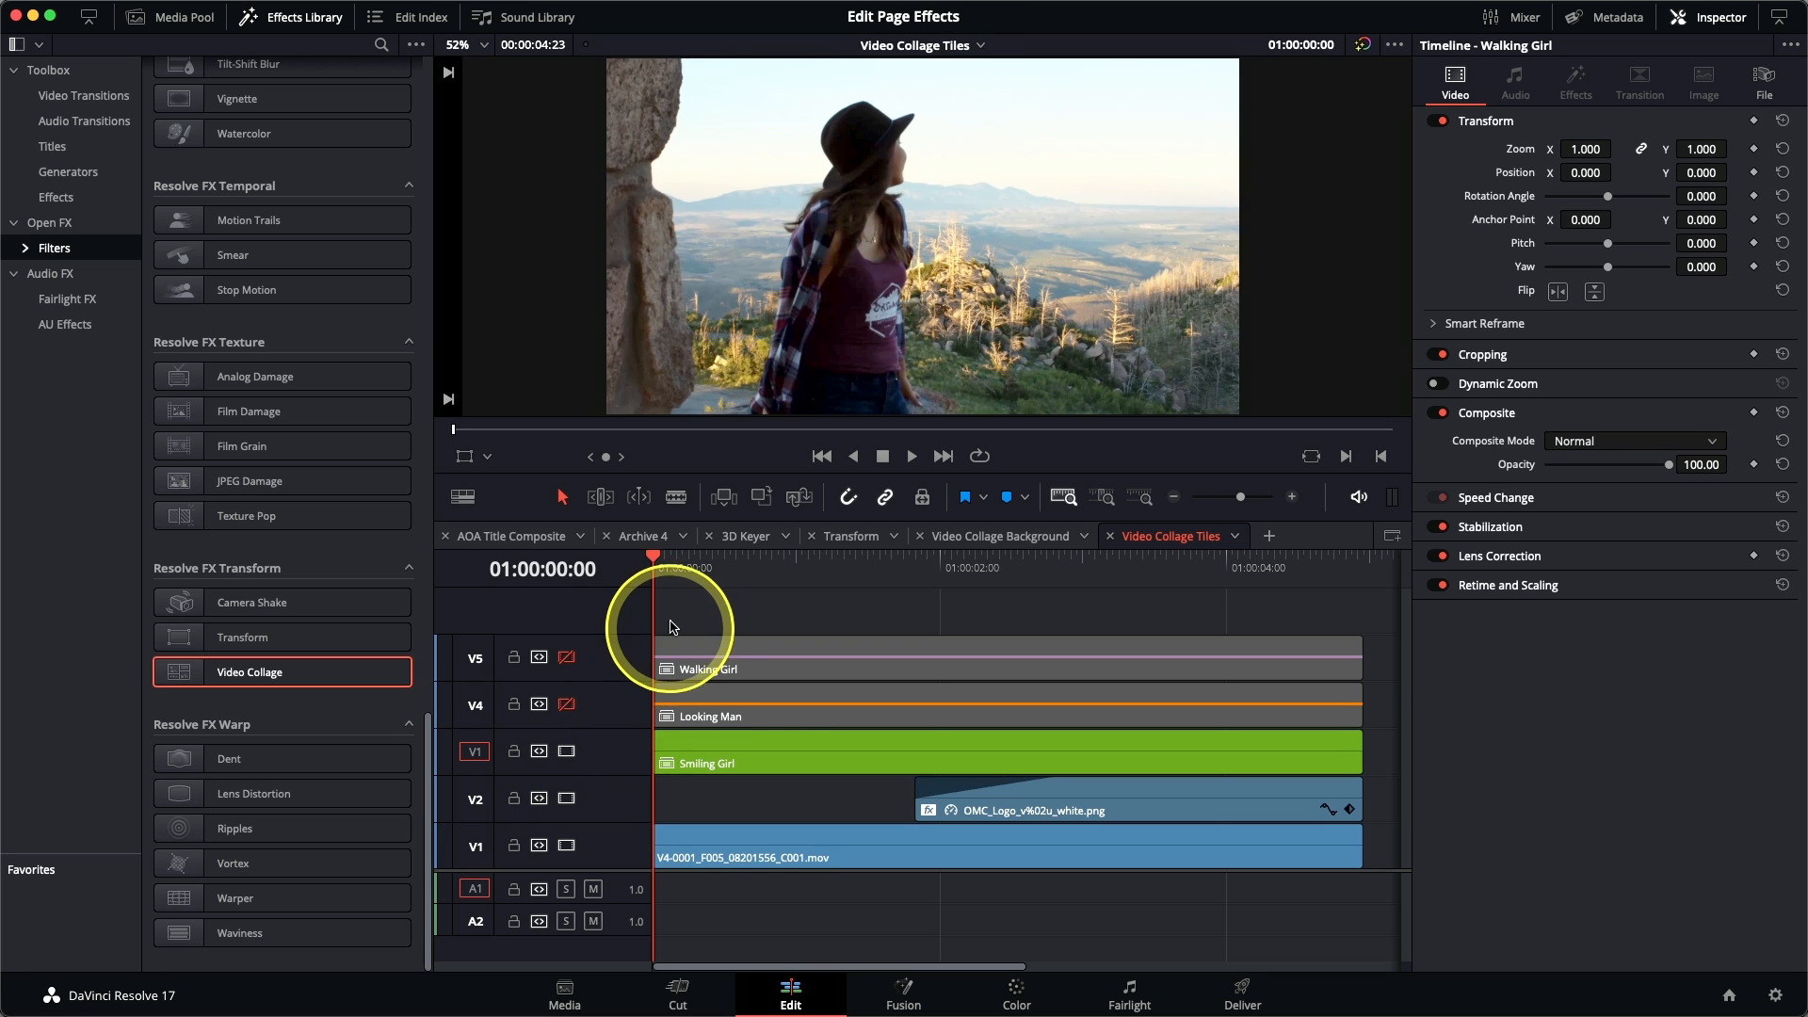
mouse_move(666, 565)
left_mouse_down()
mouse_move(1046, 569)
mouse_move(652, 573)
left_mouse_up()
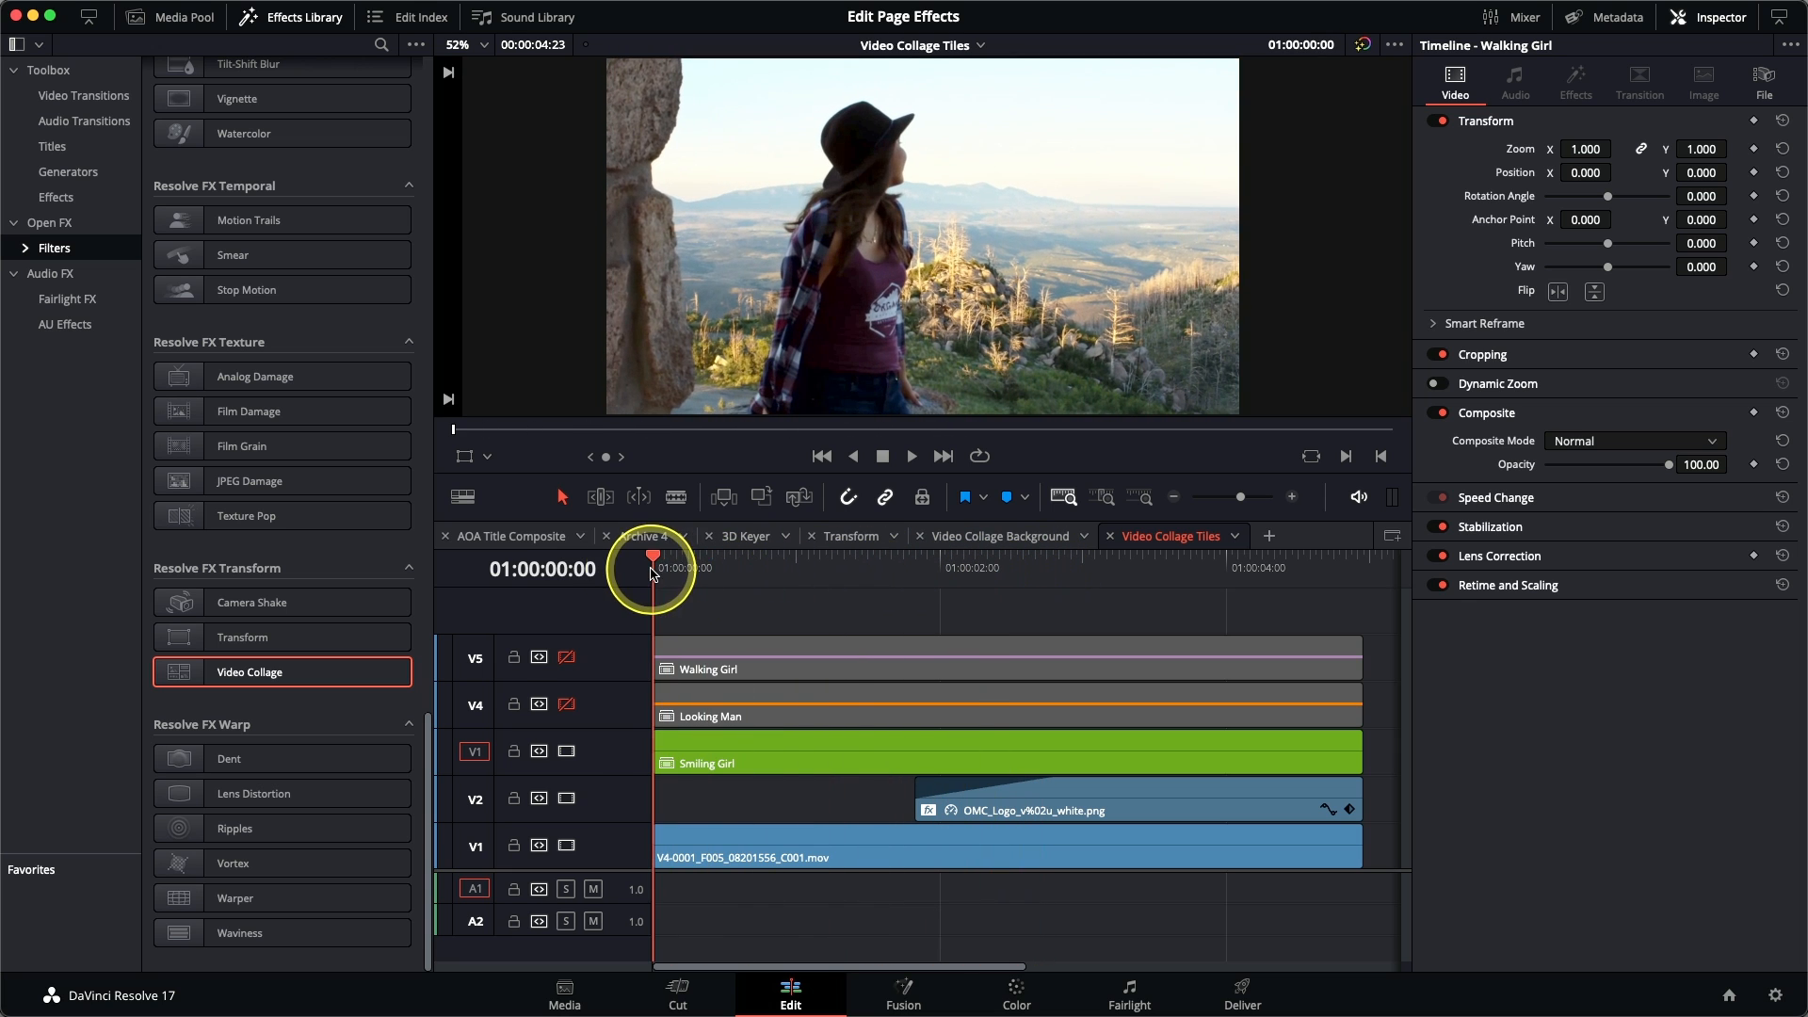
left_click(566, 705)
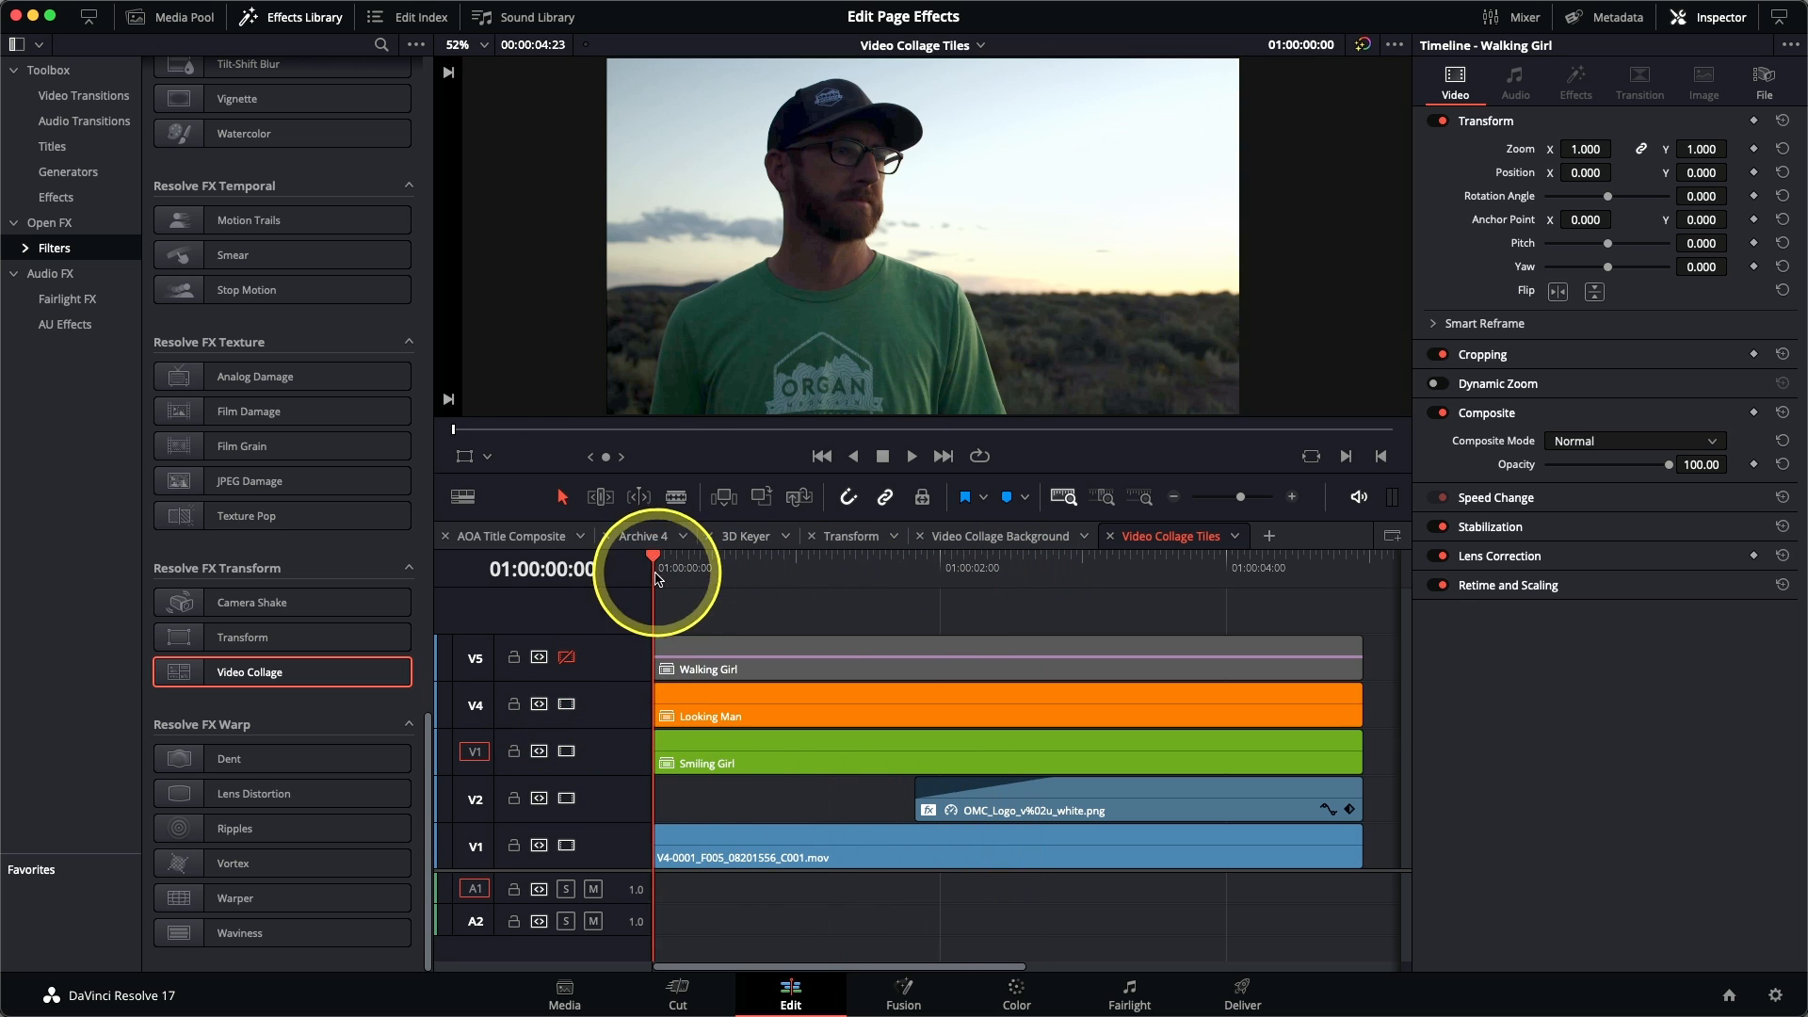
left_click(567, 658)
mouse_move(674, 582)
left_mouse_down()
mouse_move(924, 569)
mouse_move(982, 585)
mouse_move(871, 568)
mouse_move(663, 576)
left_mouse_up()
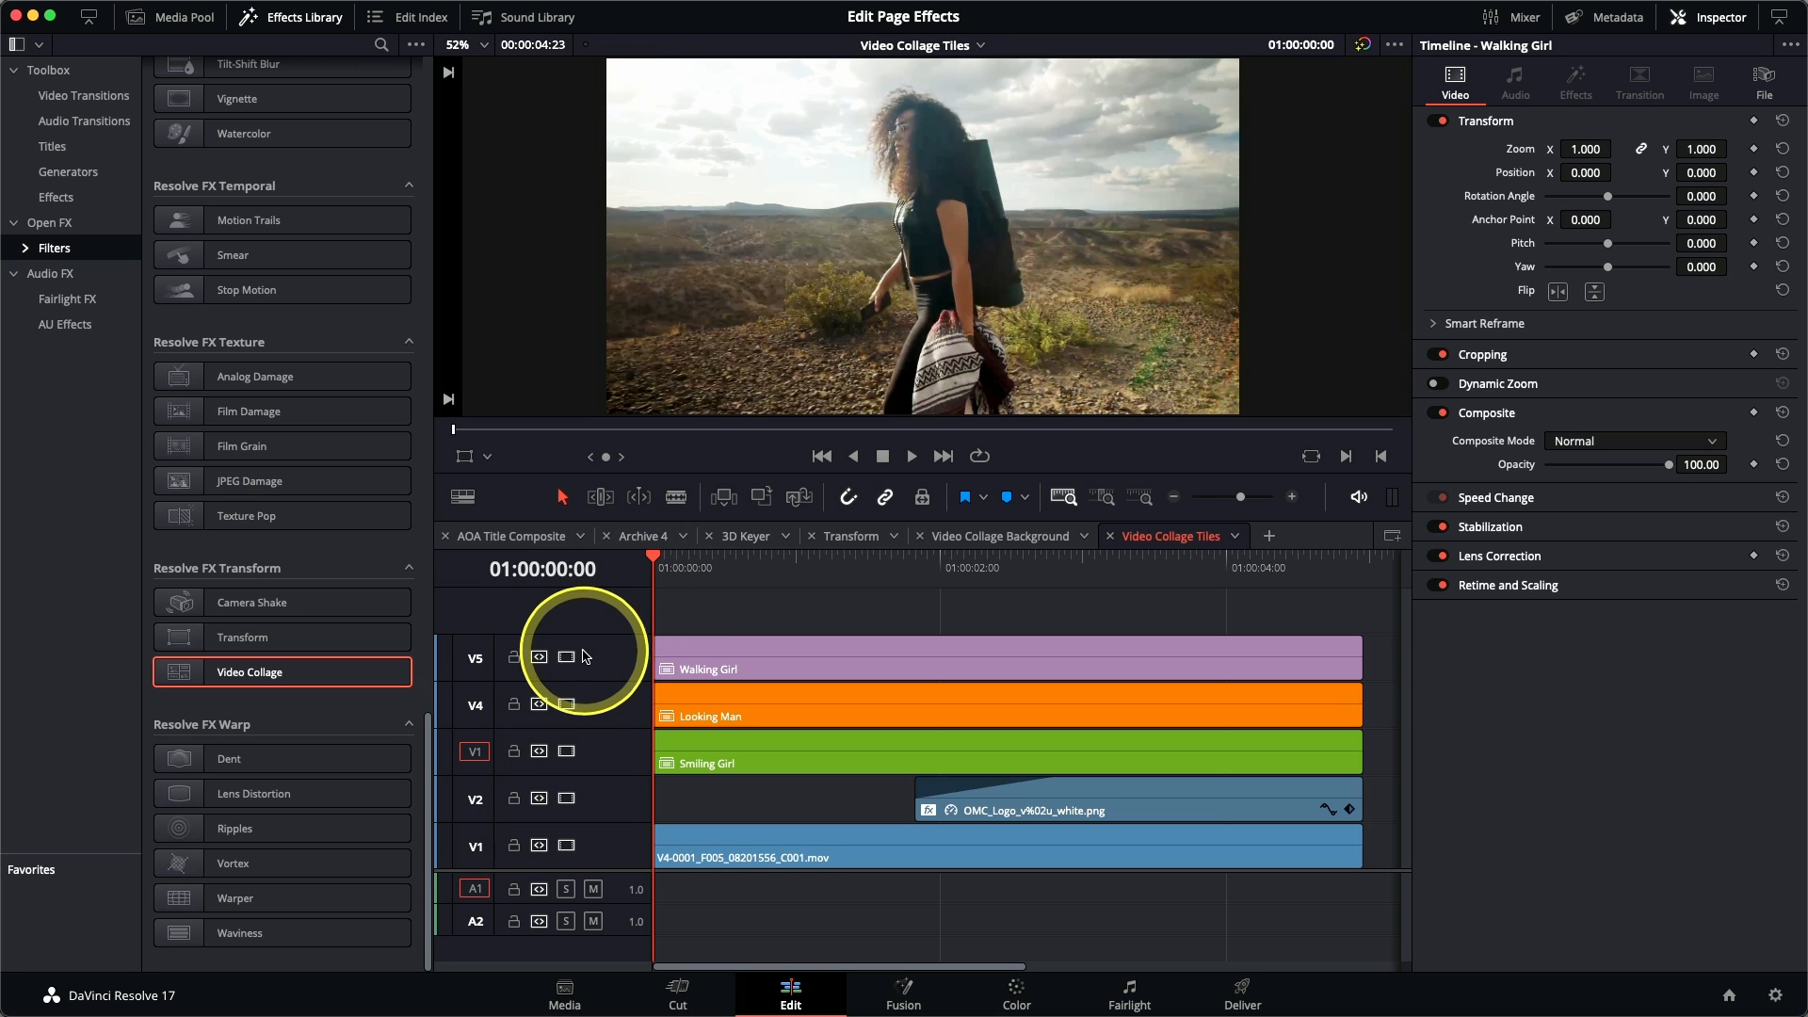
left_click(567, 657)
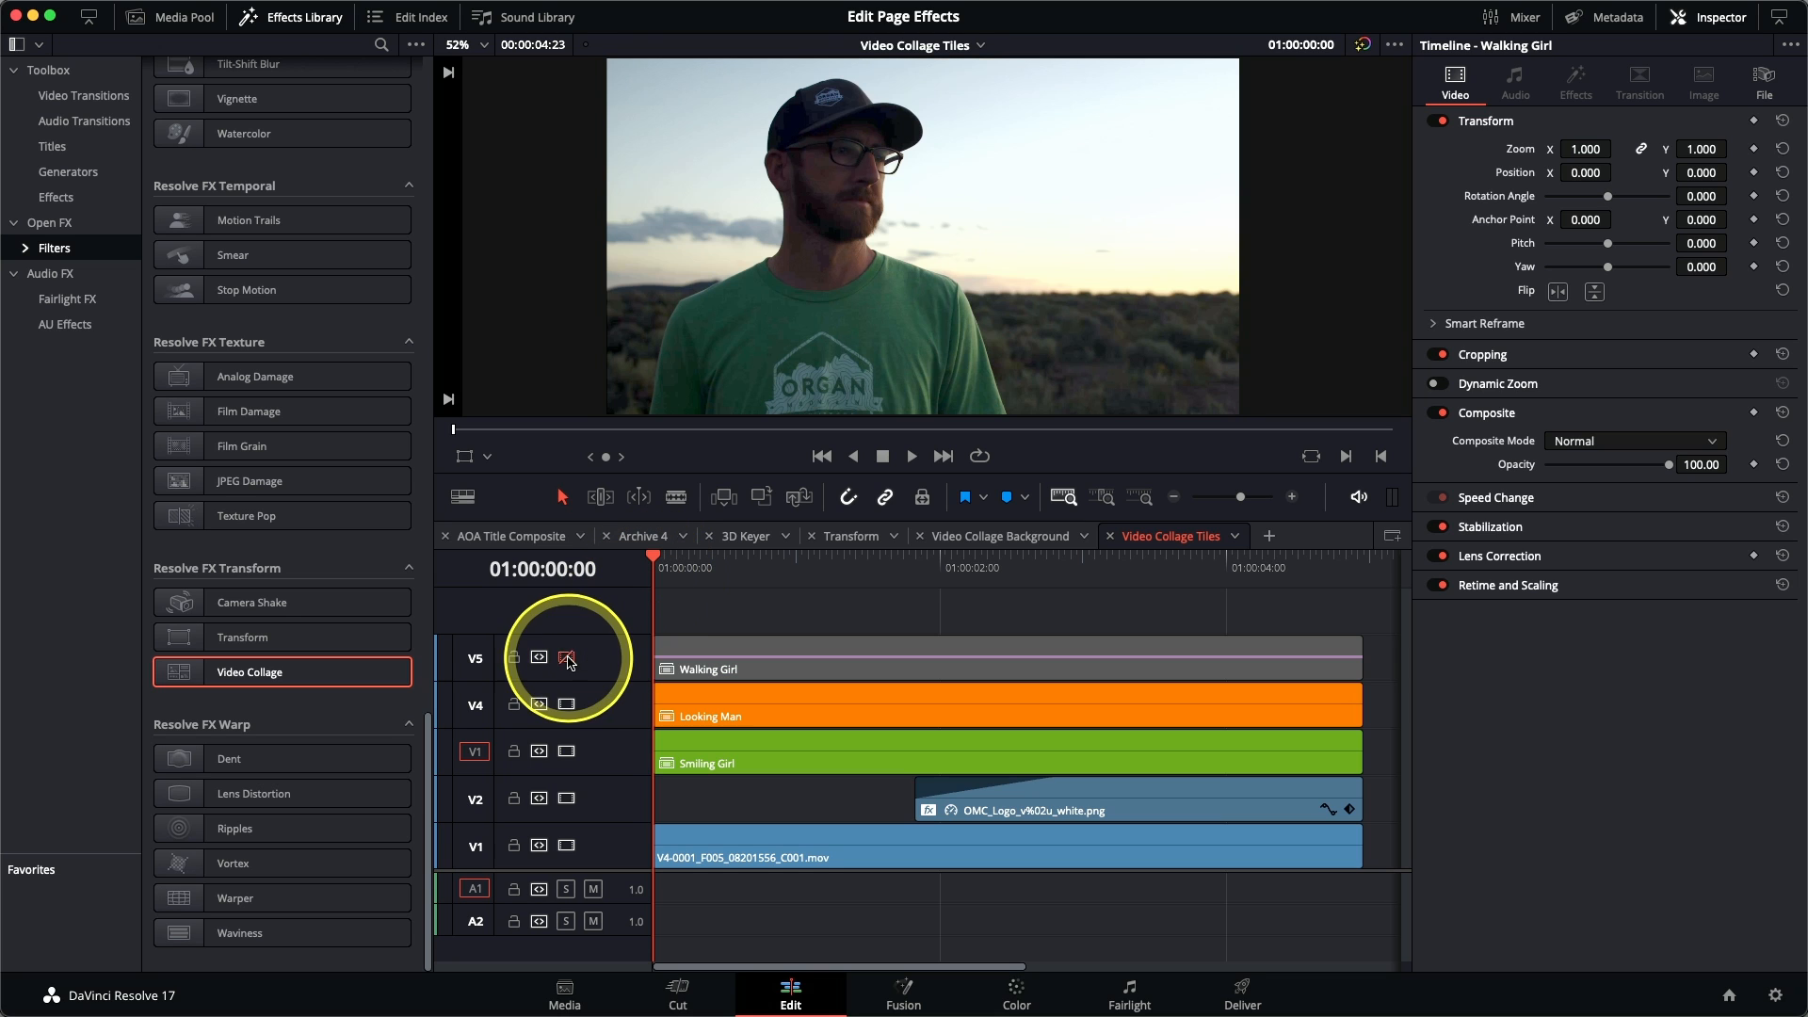
left_click(567, 705)
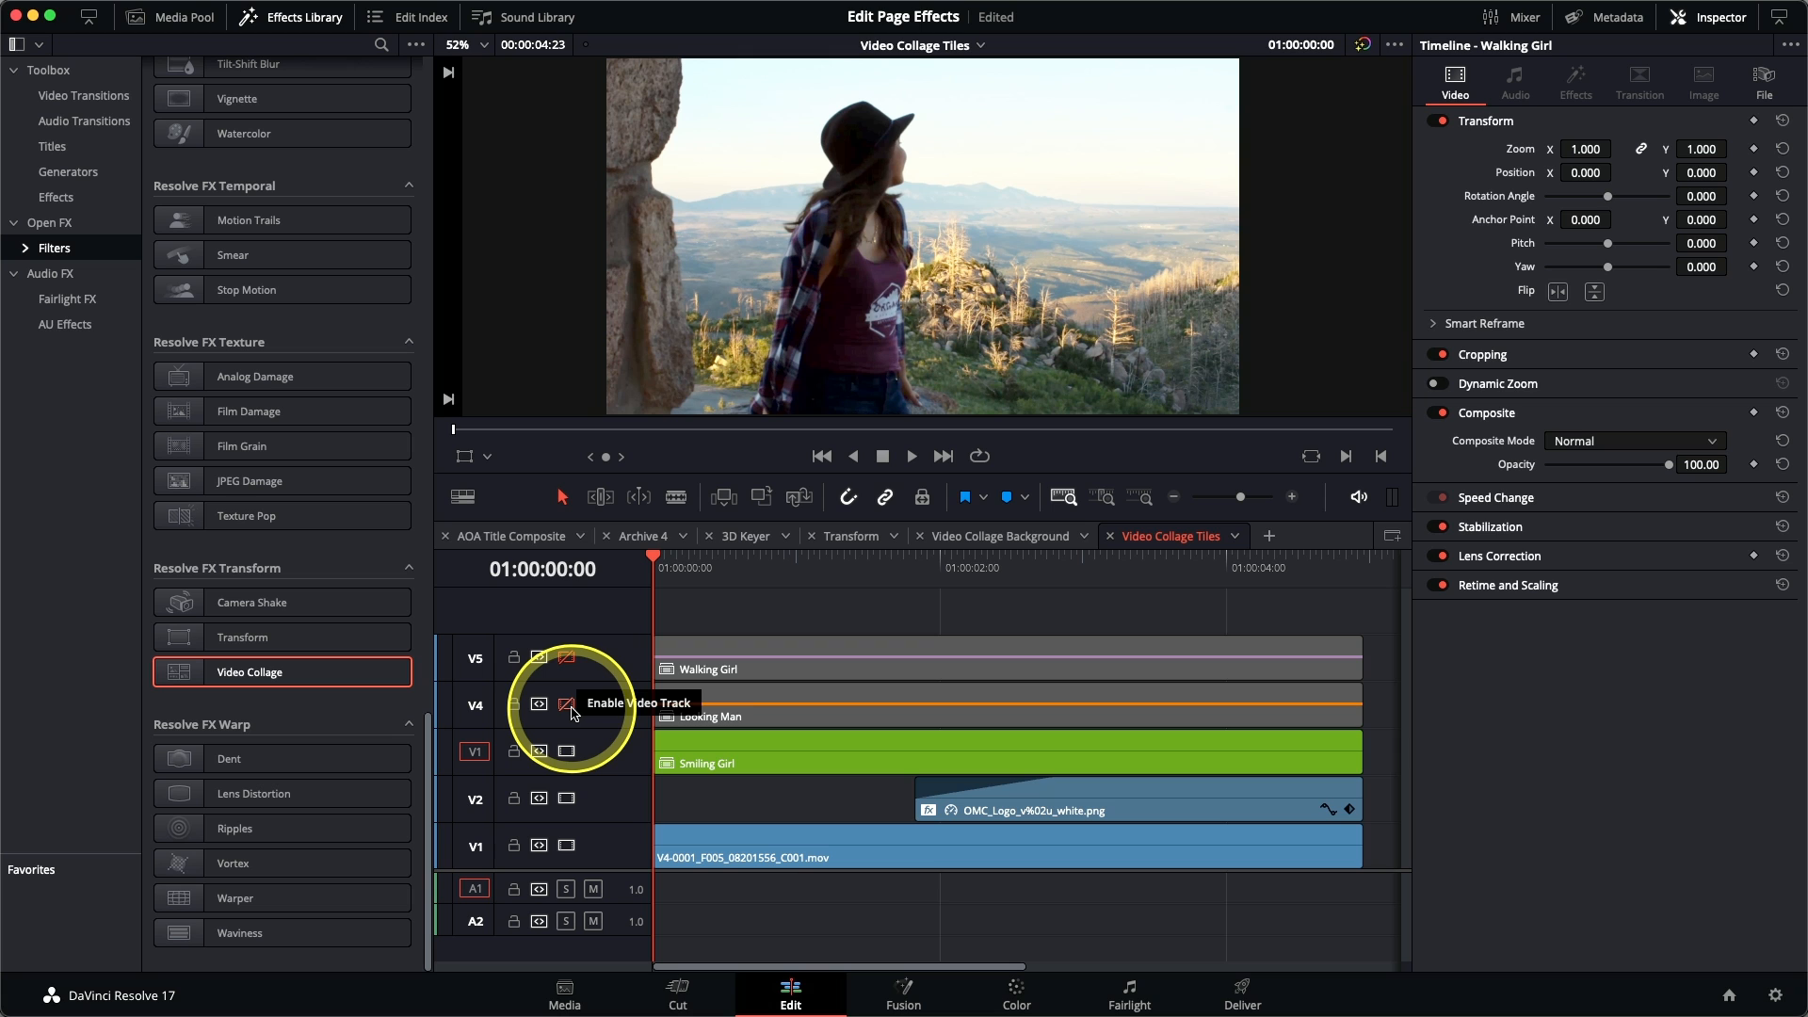
Step: Apply the Video Collage effect to the Smiling Girl clip and set its workflow to Create Tile
left_click_drag(687, 568, 881, 591)
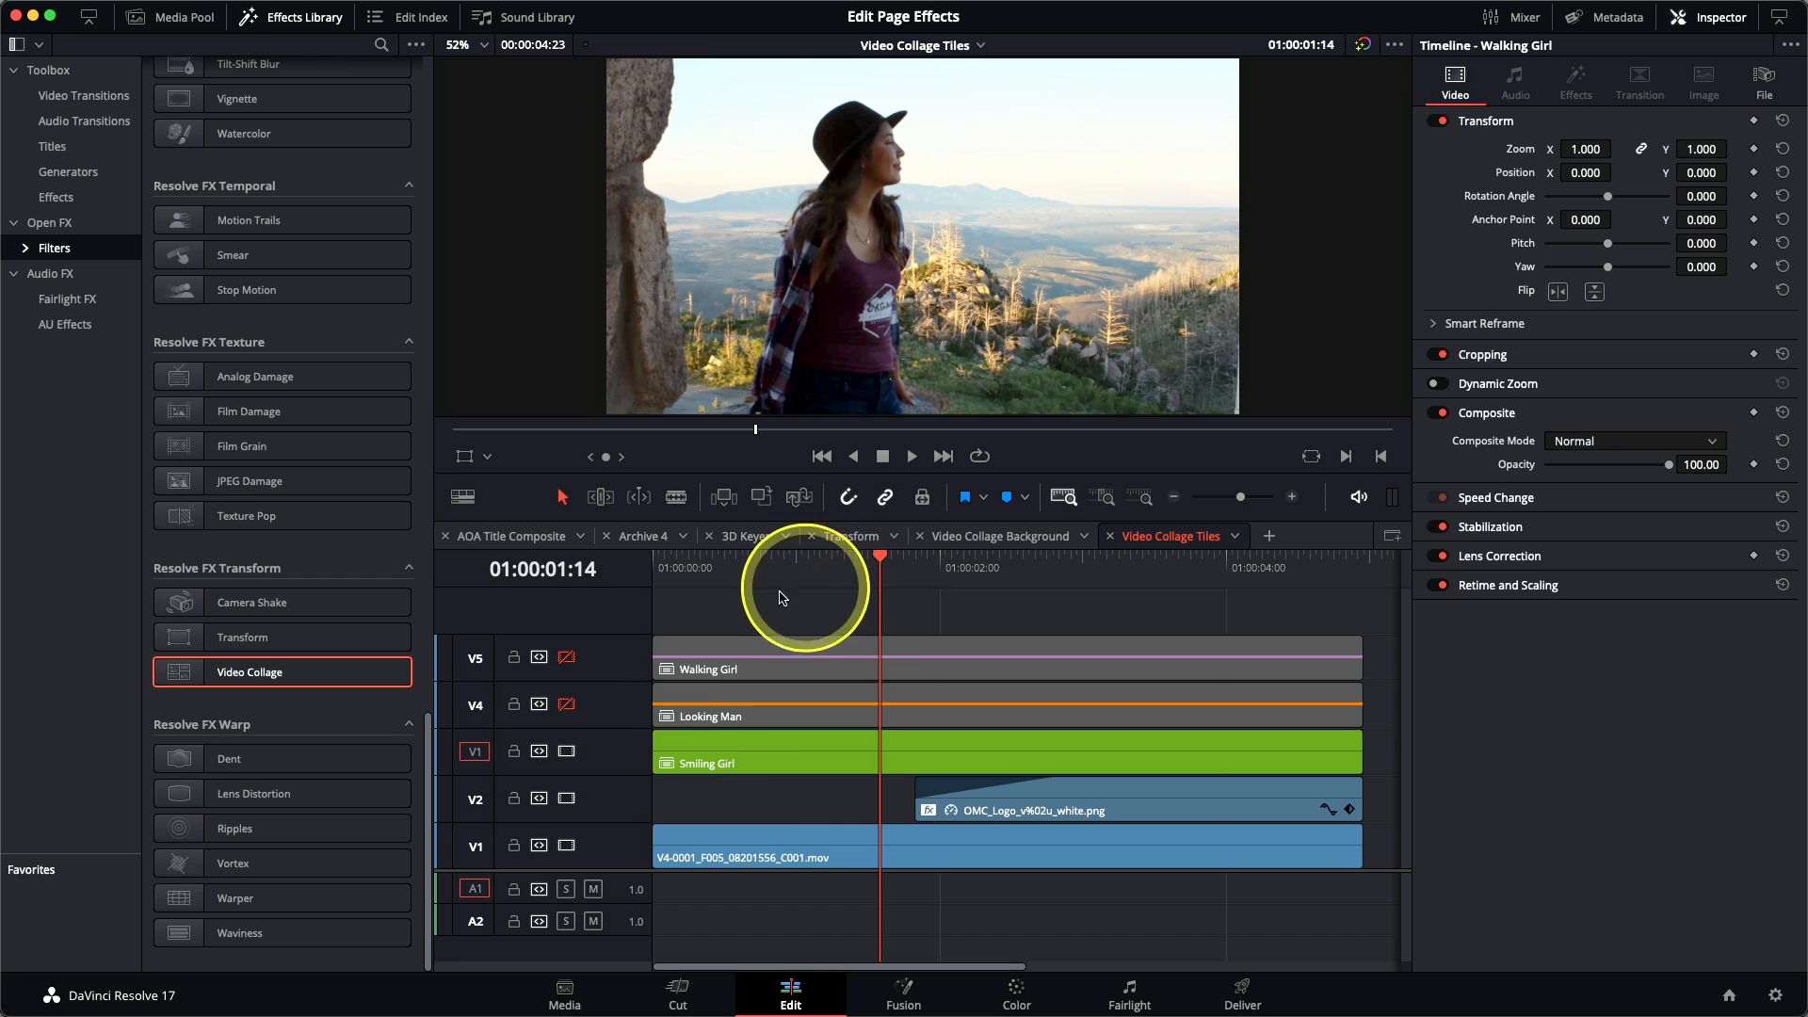
left_click(856, 770)
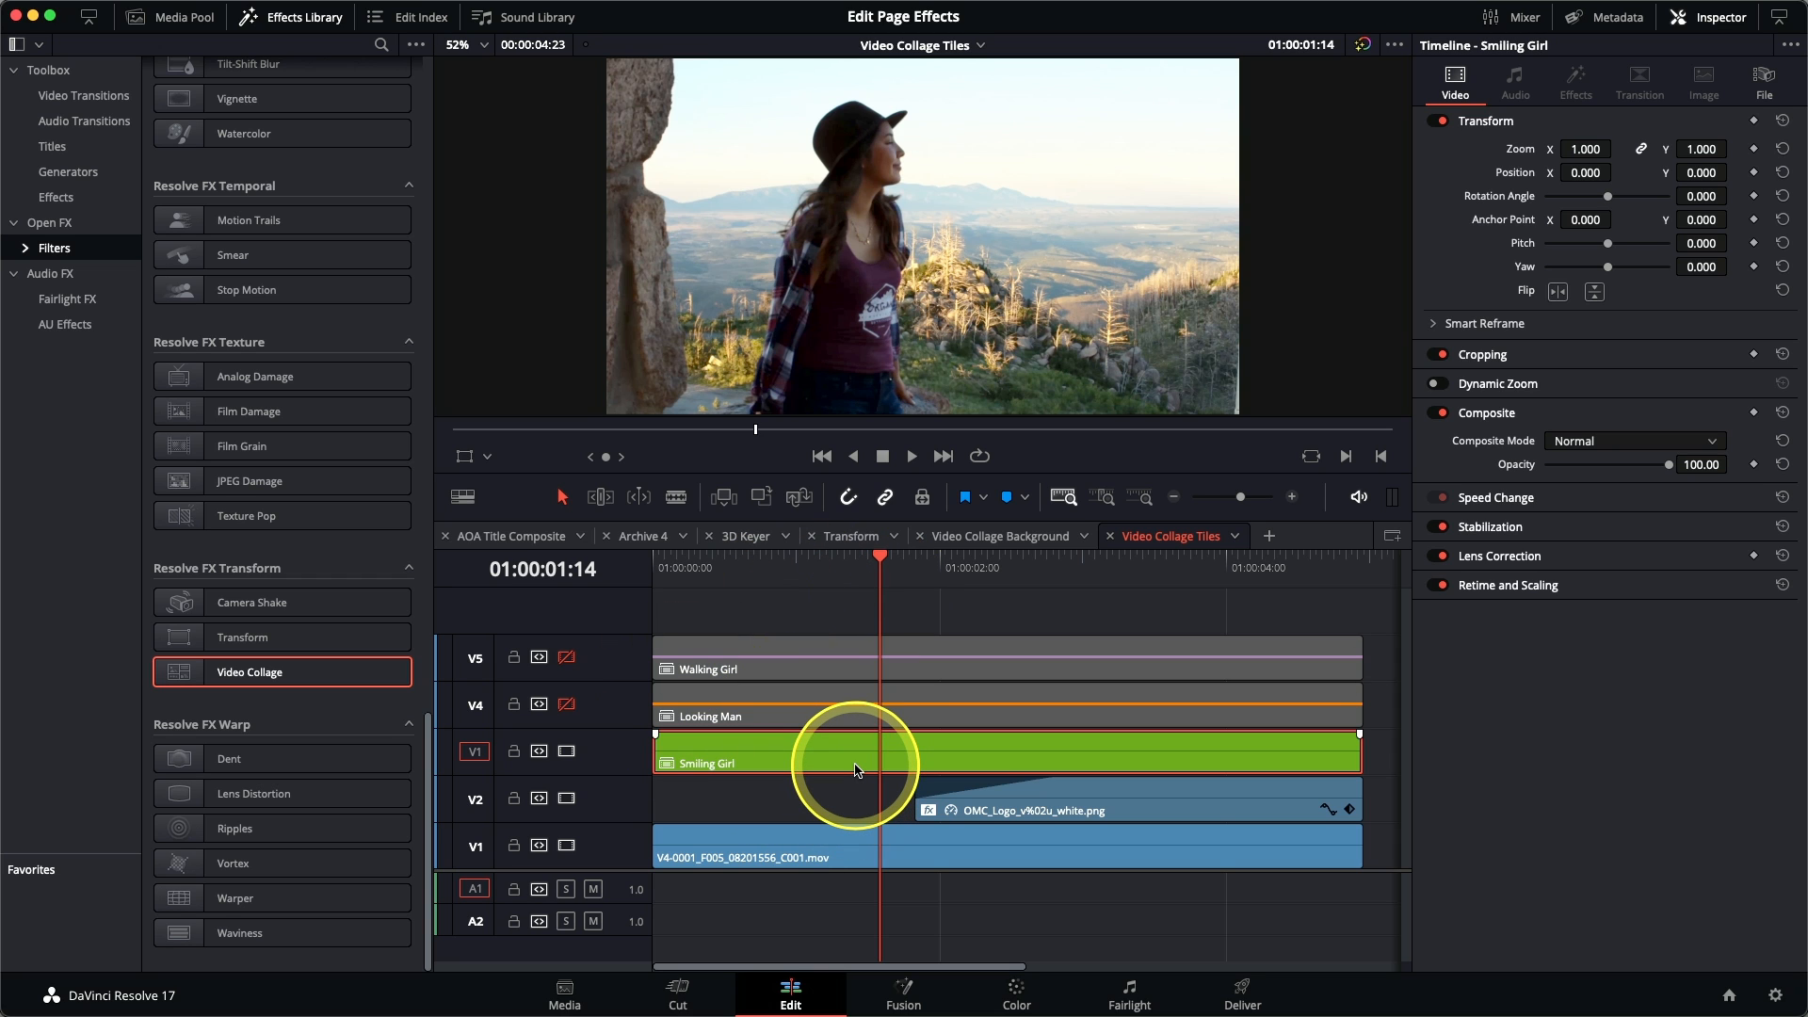
double_click(296, 672)
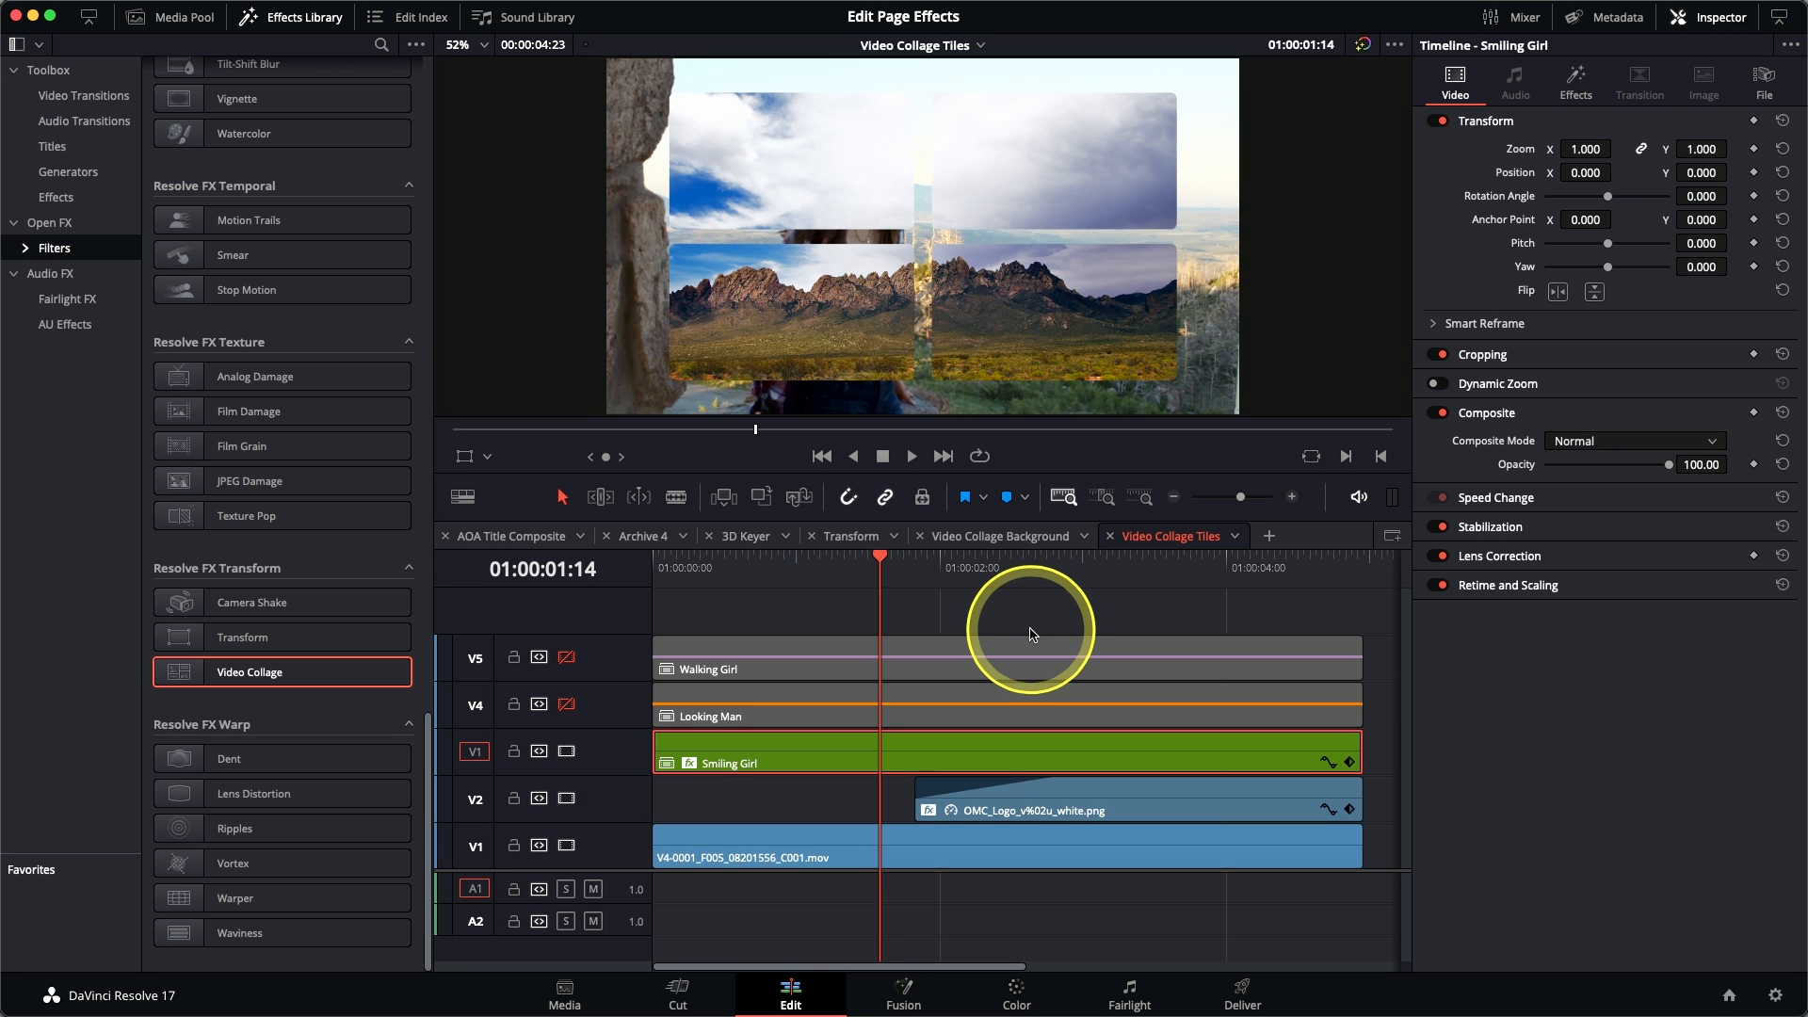
left_click(1576, 87)
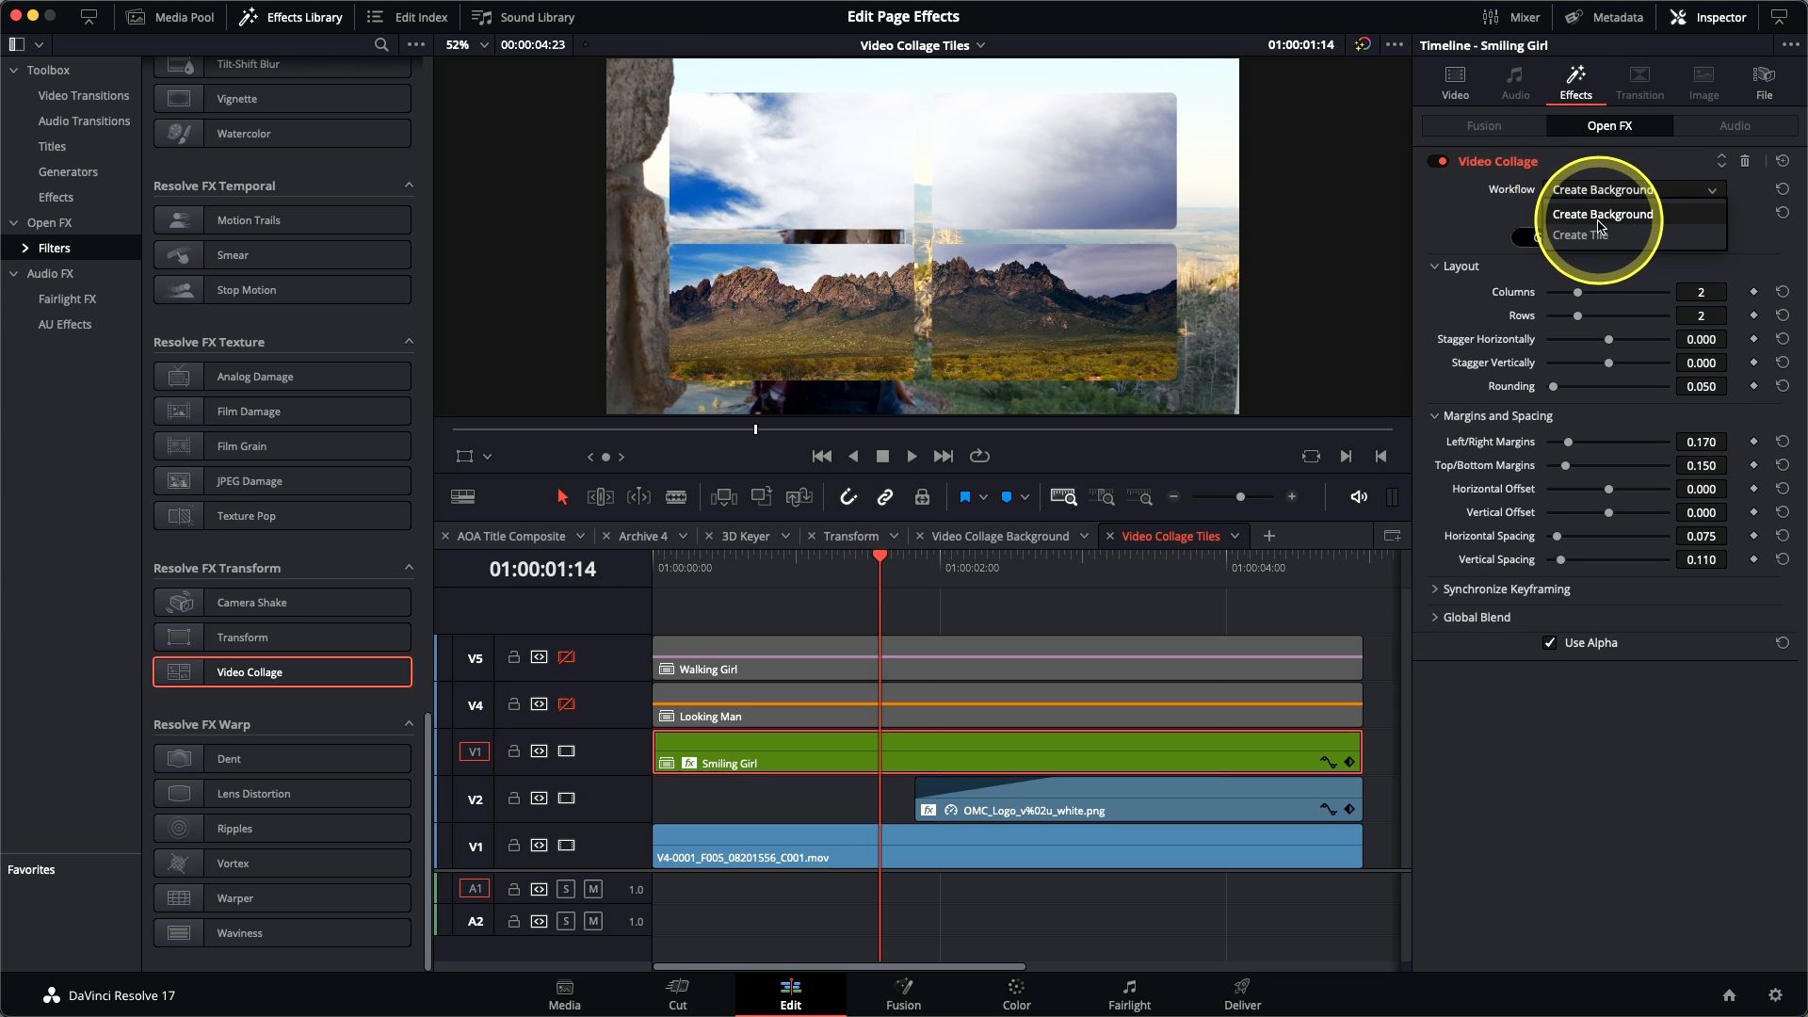
left_click(1599, 236)
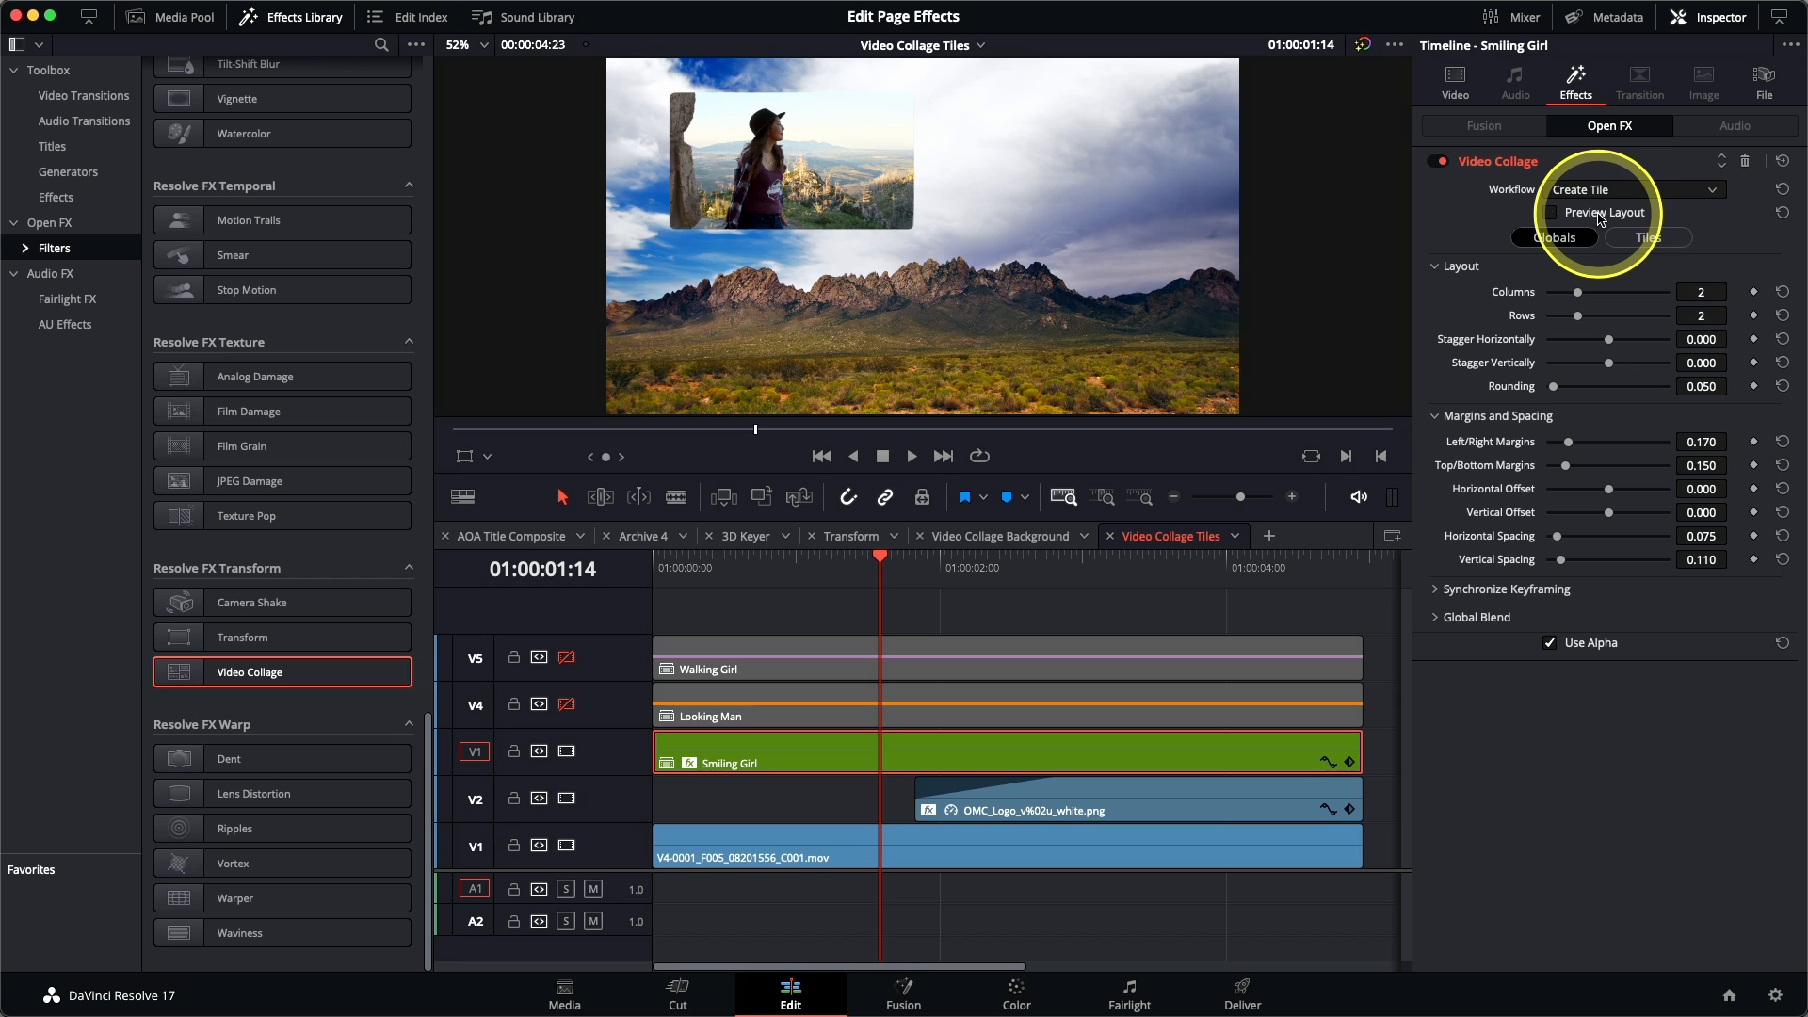
Step: Preview the tile layout and set it to 3 columns, 1 row, rounding 1.000 and vertical offset 0.198
left_click(1601, 216)
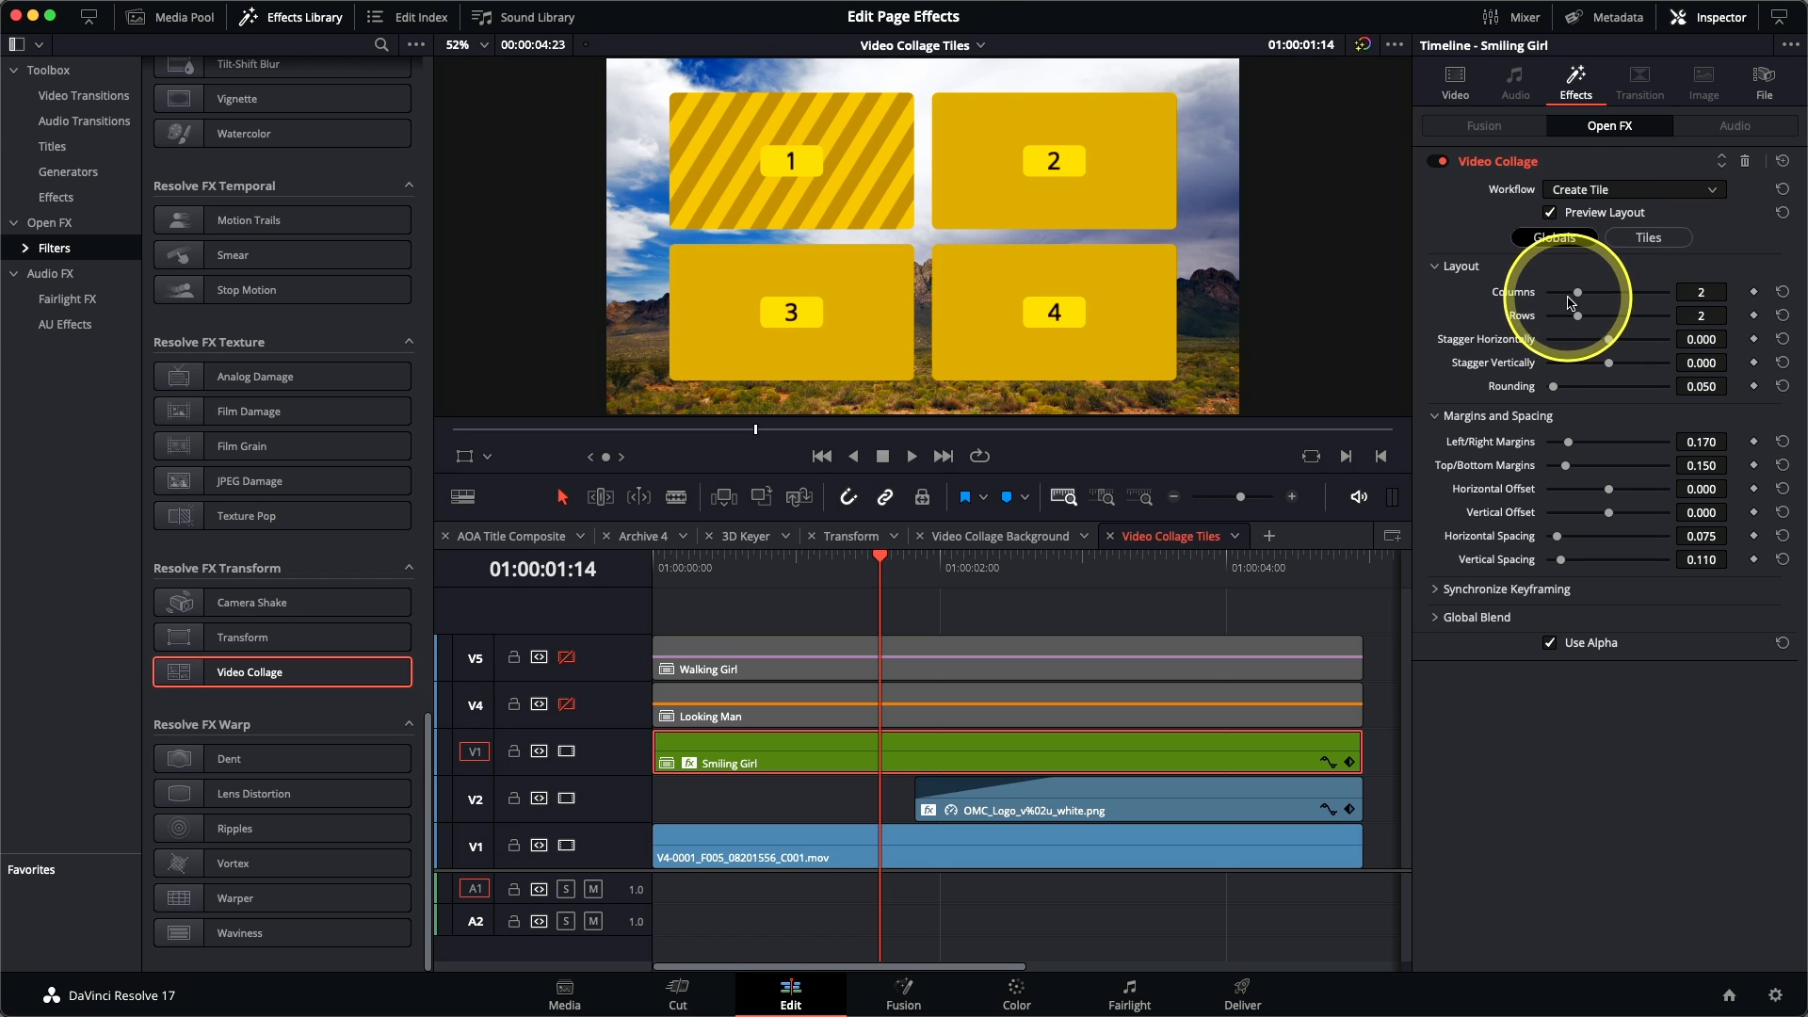
left_click_drag(1581, 294, 1598, 296)
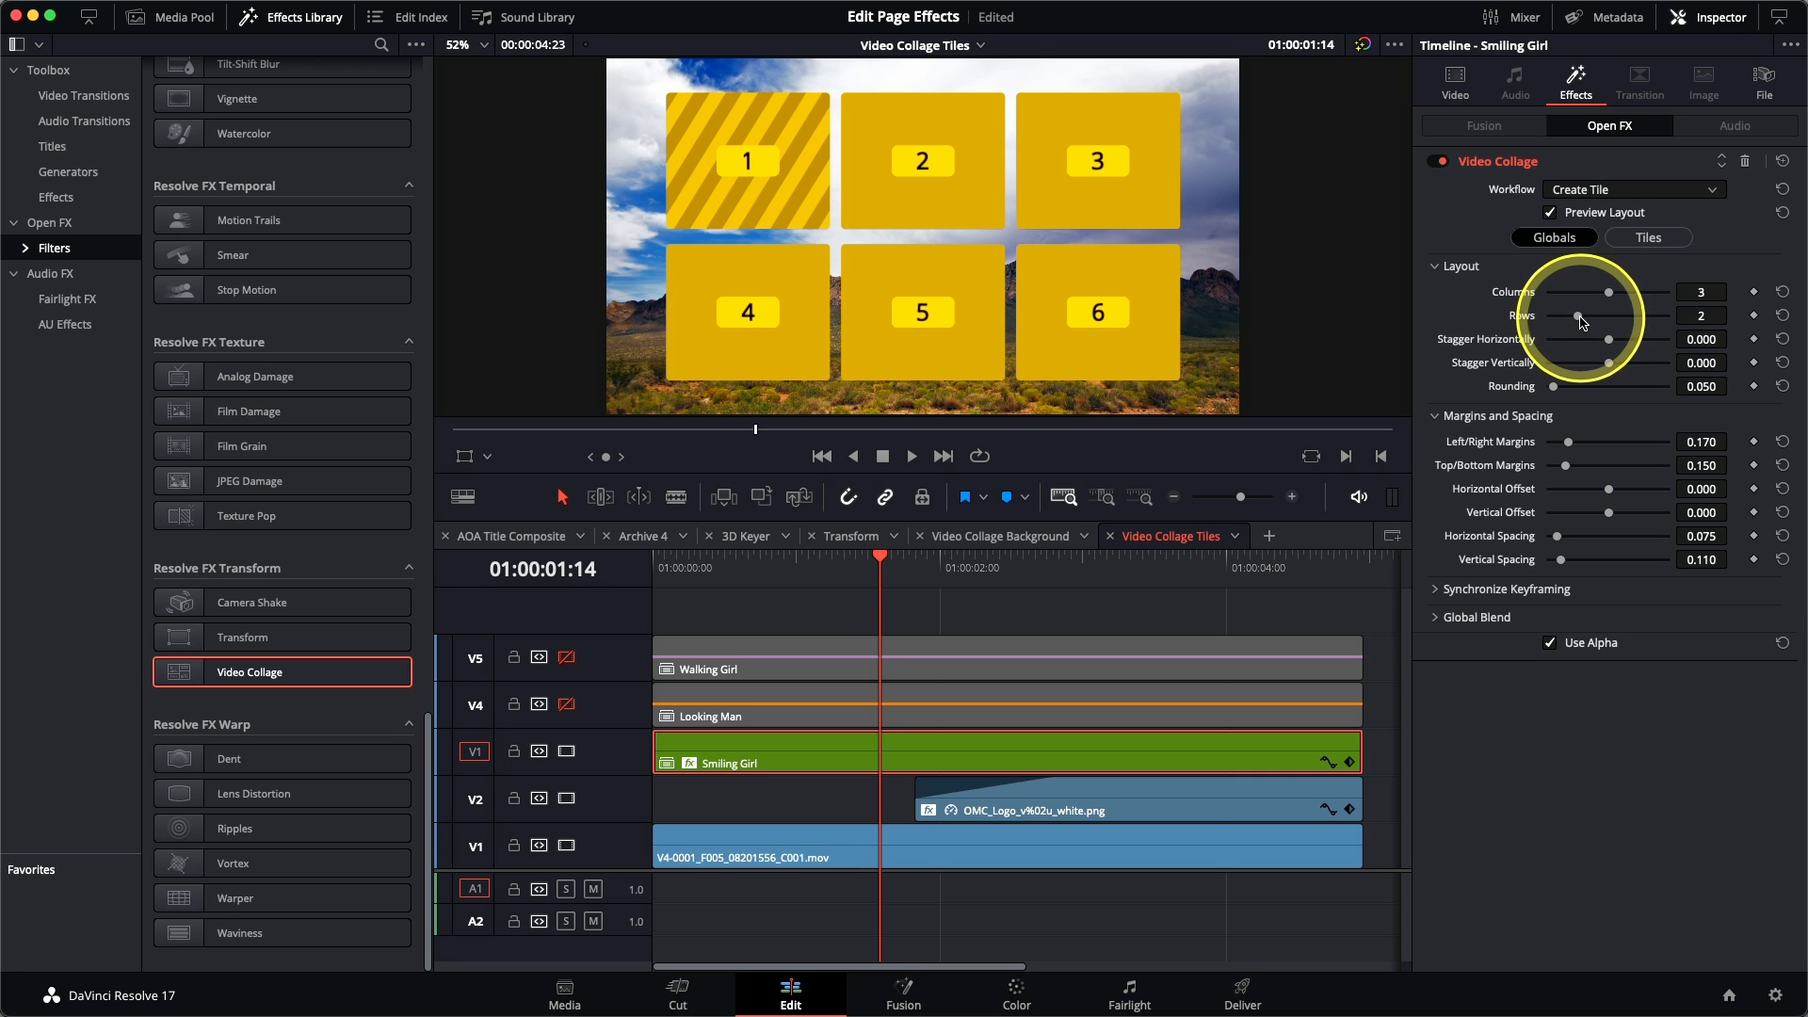
left_click_drag(1577, 316, 1553, 323)
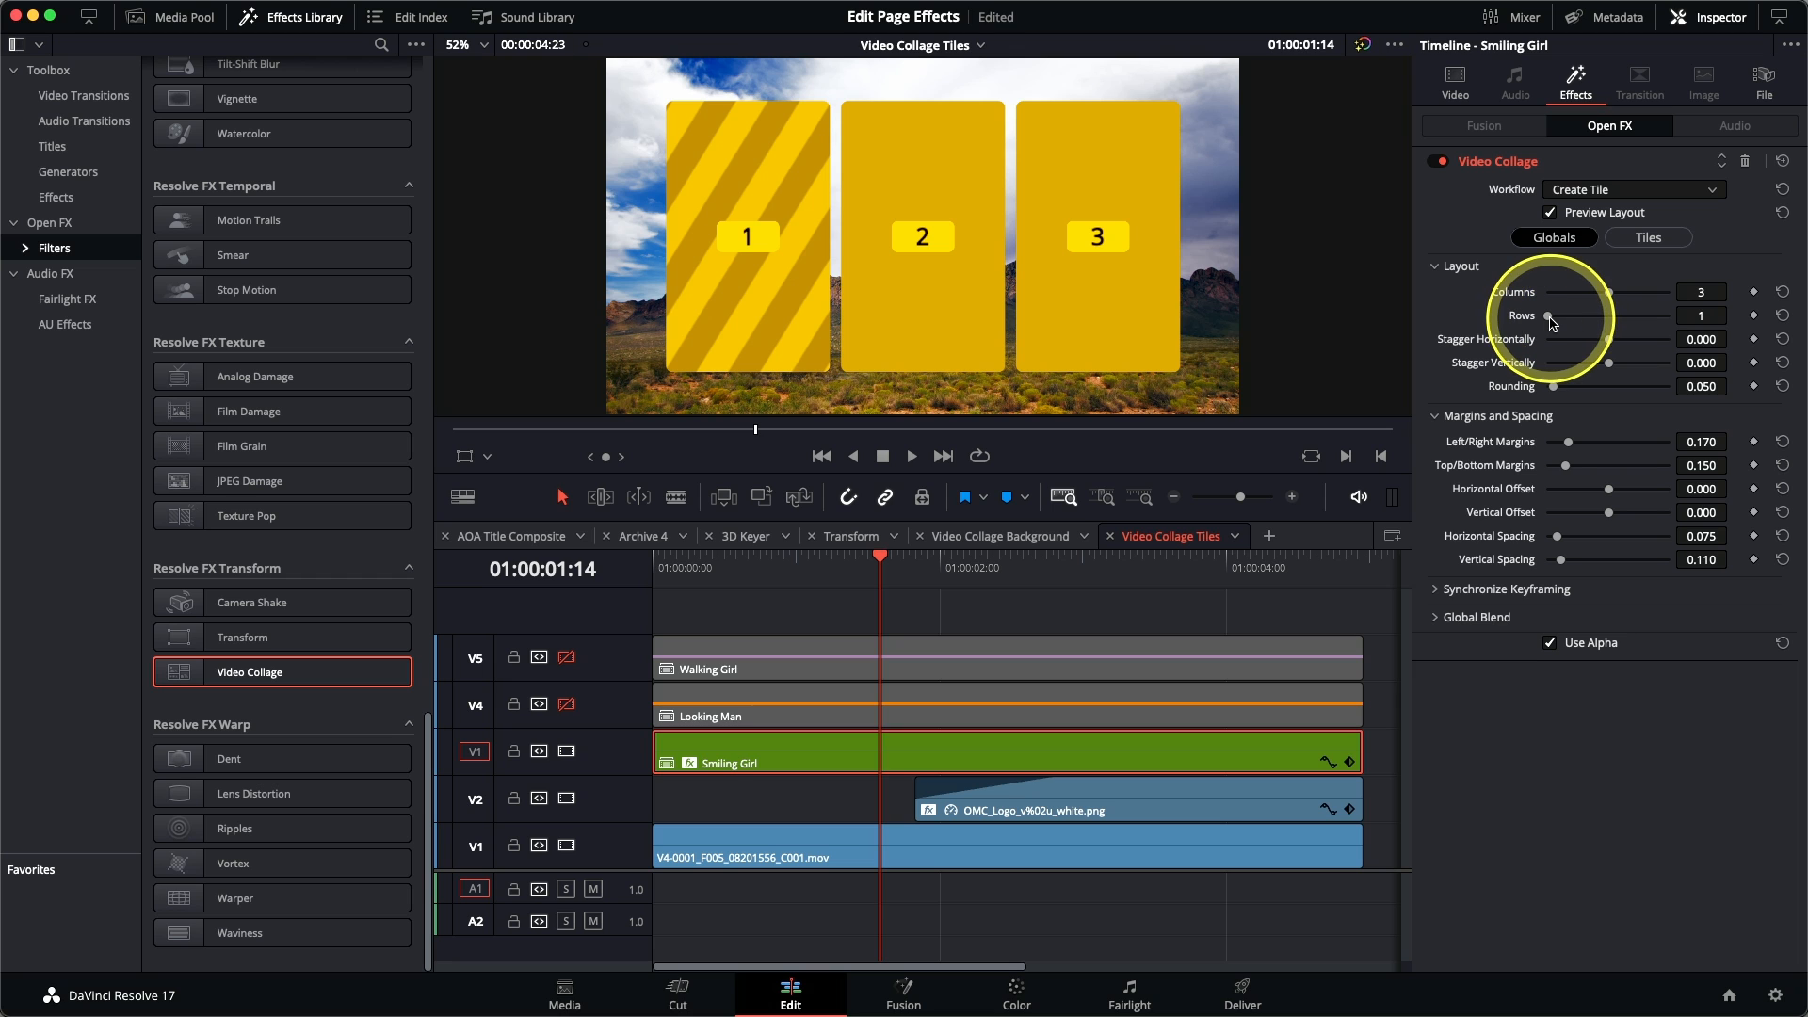
left_click_drag(1554, 386, 1698, 384)
left_click_drag(1610, 519, 1634, 516)
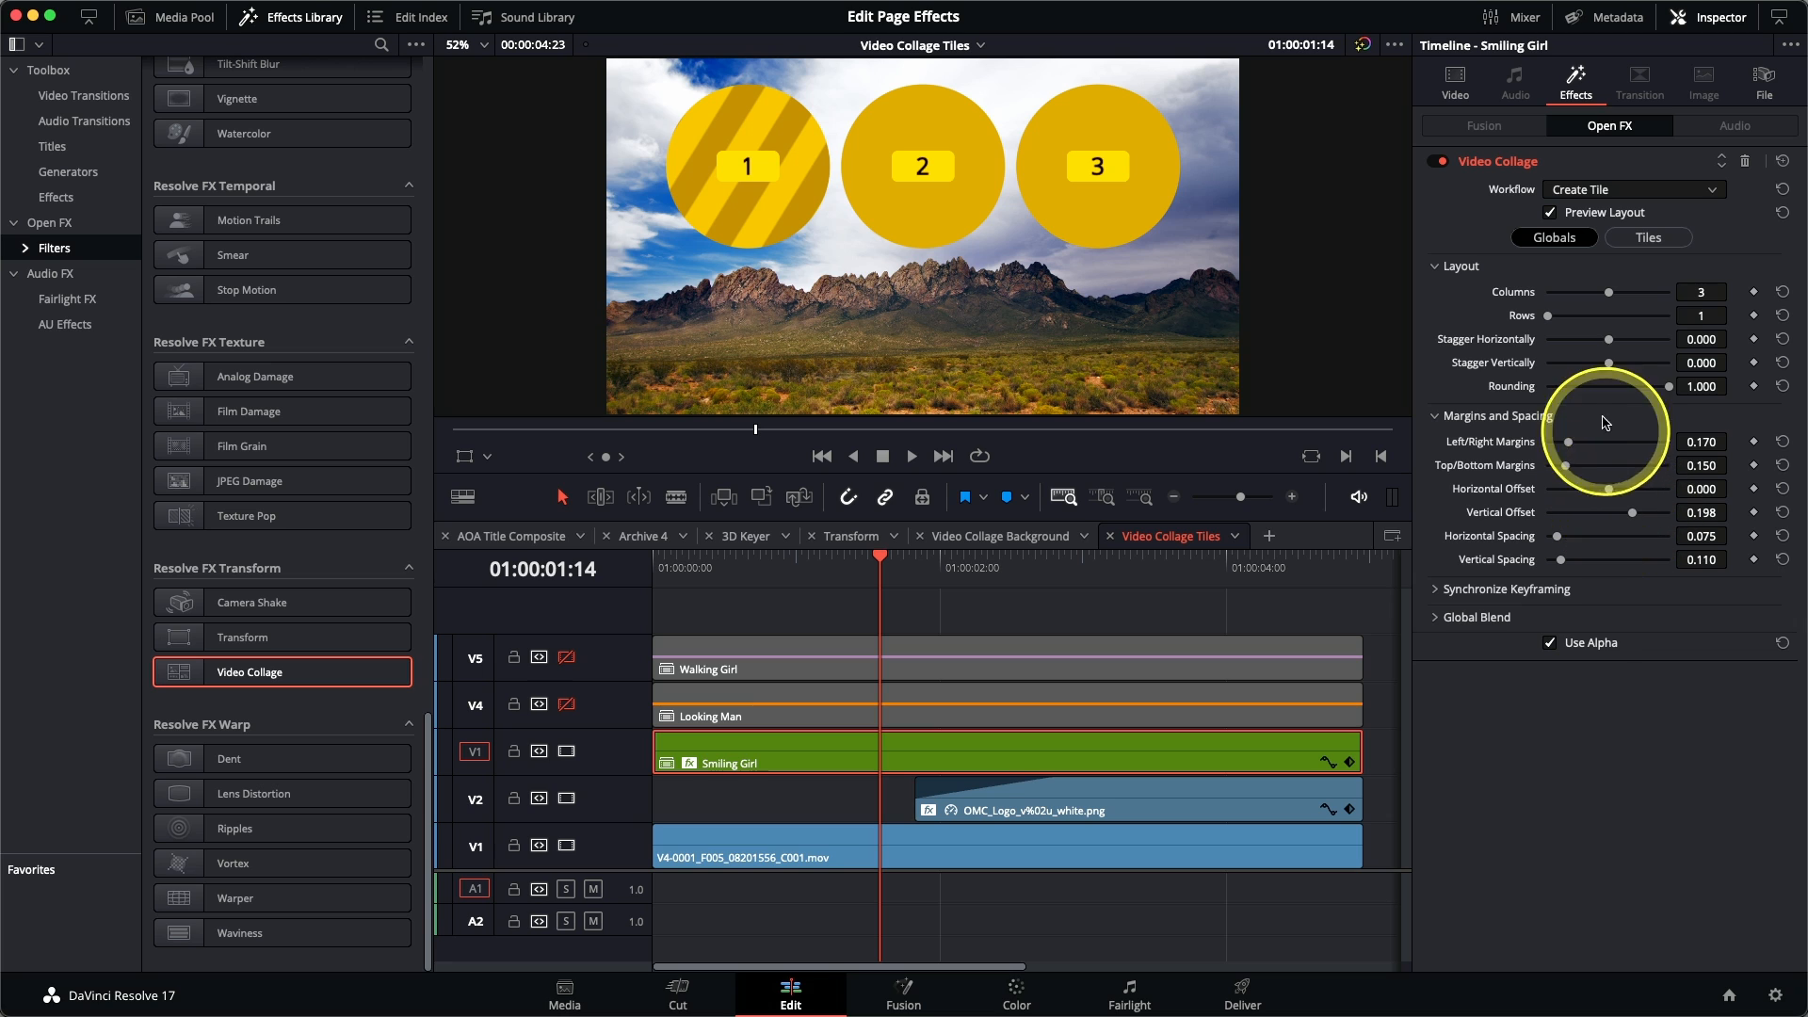
Step: Style all tiles with a tile border of 0.010 and a near-white tile color chosen by grayscale brightness
left_click(1644, 240)
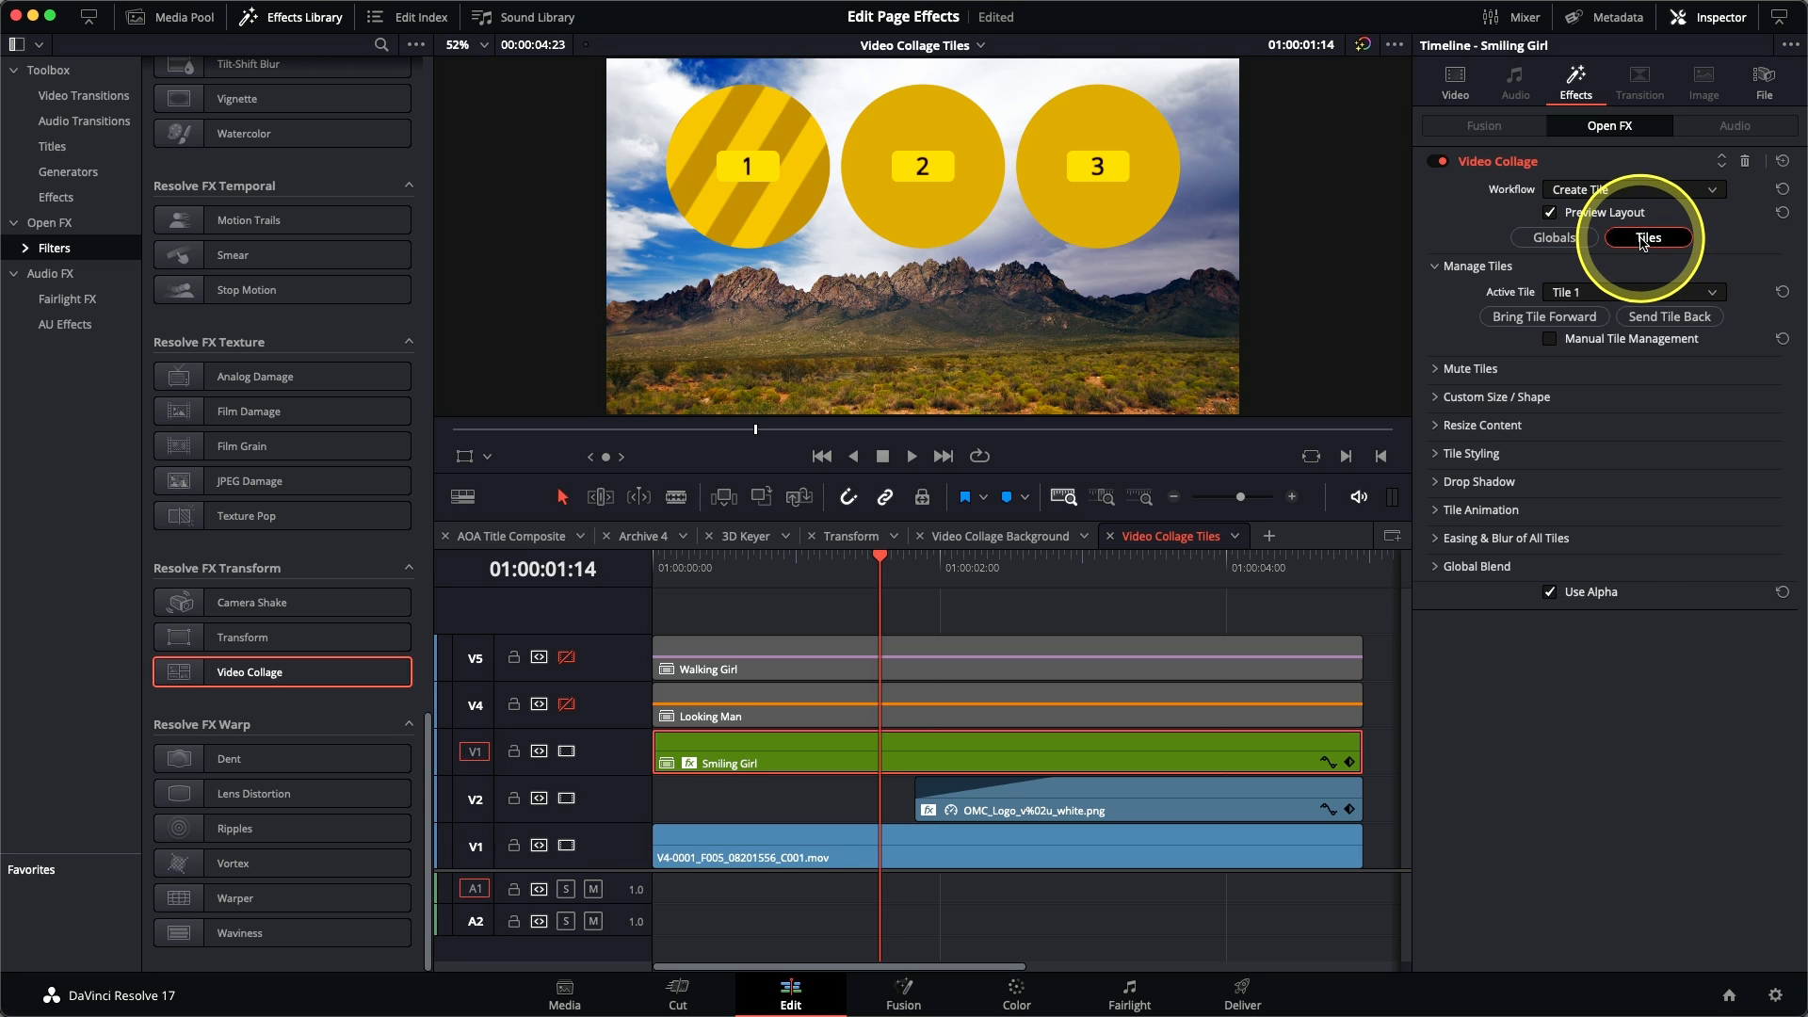
left_click(1439, 455)
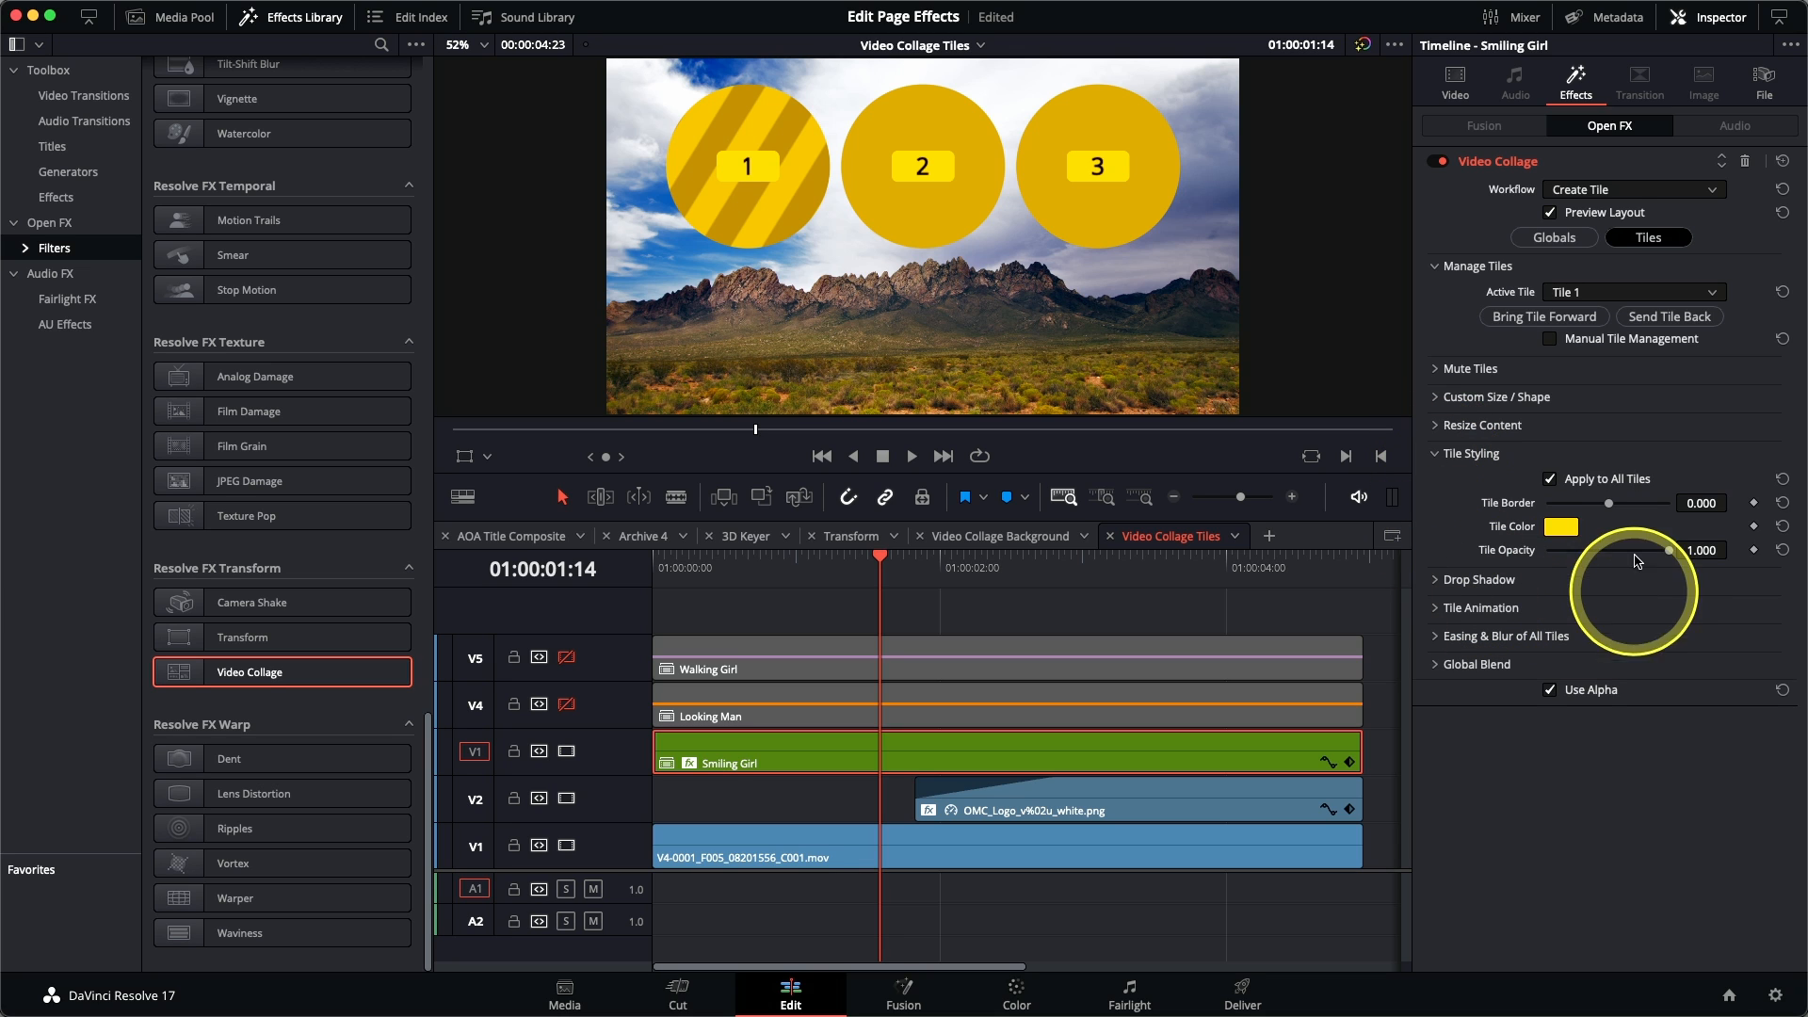
left_click_drag(1611, 511, 1613, 511)
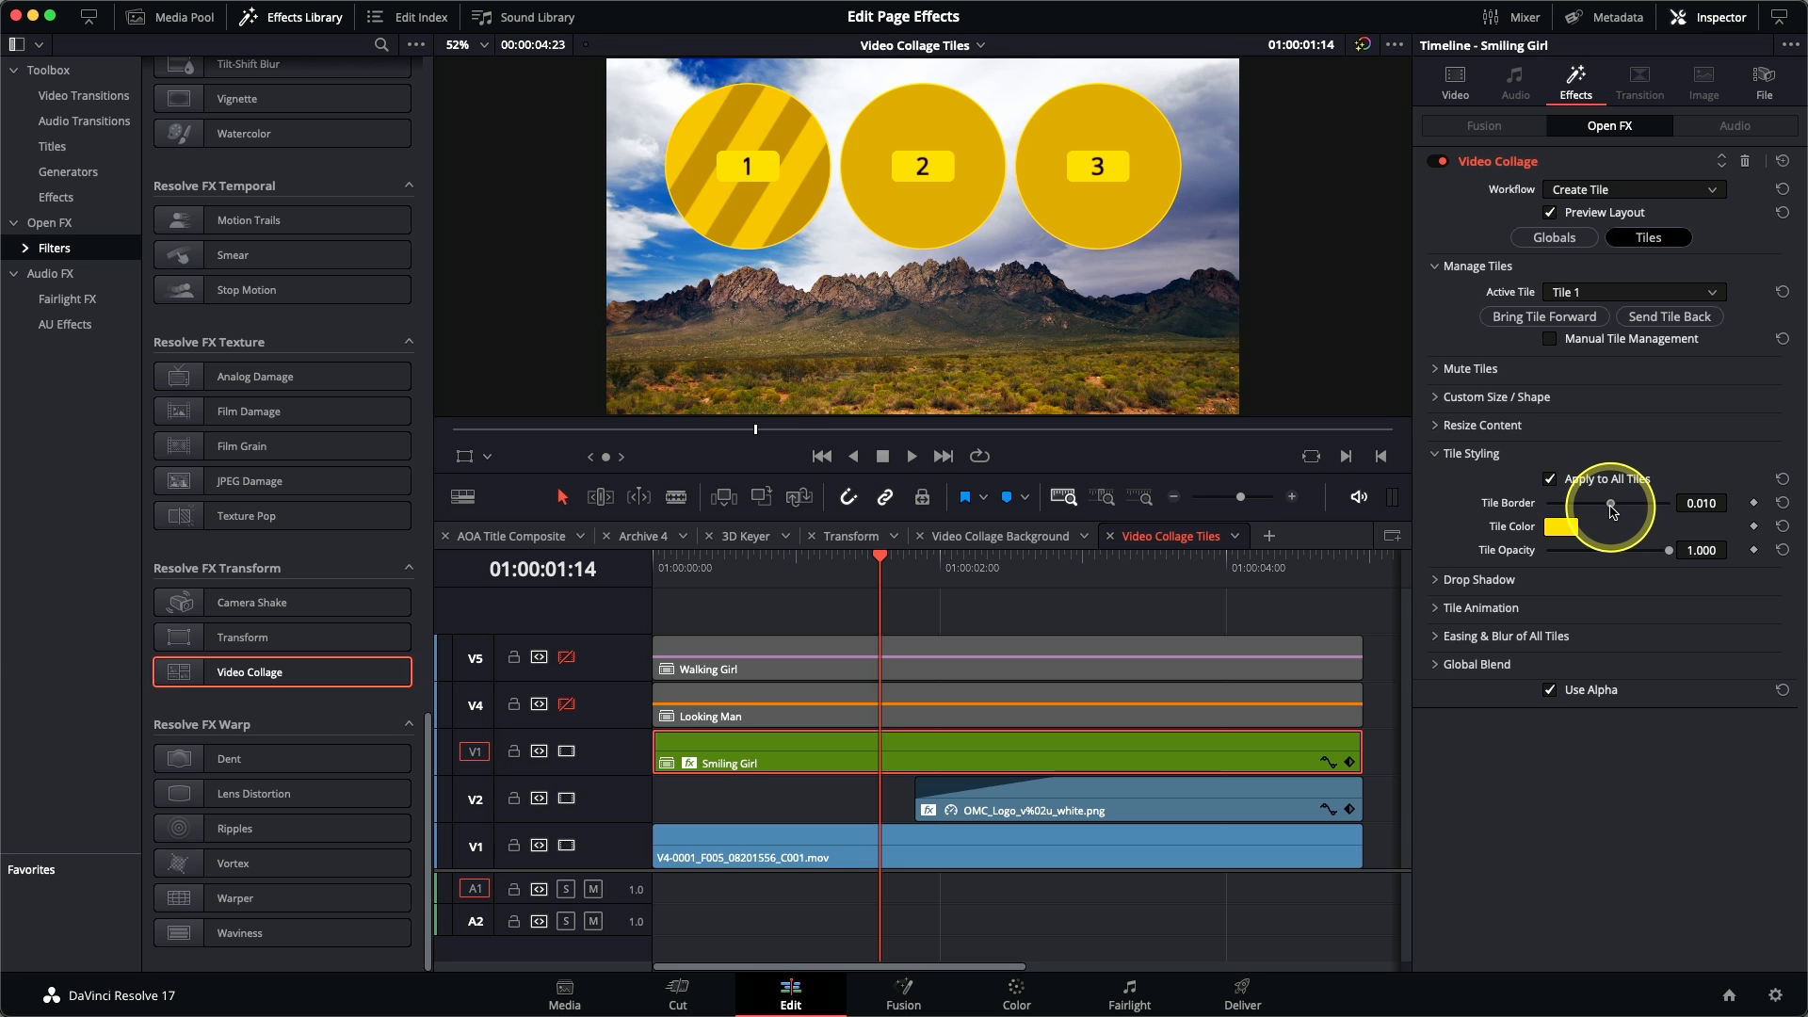
left_click(1562, 527)
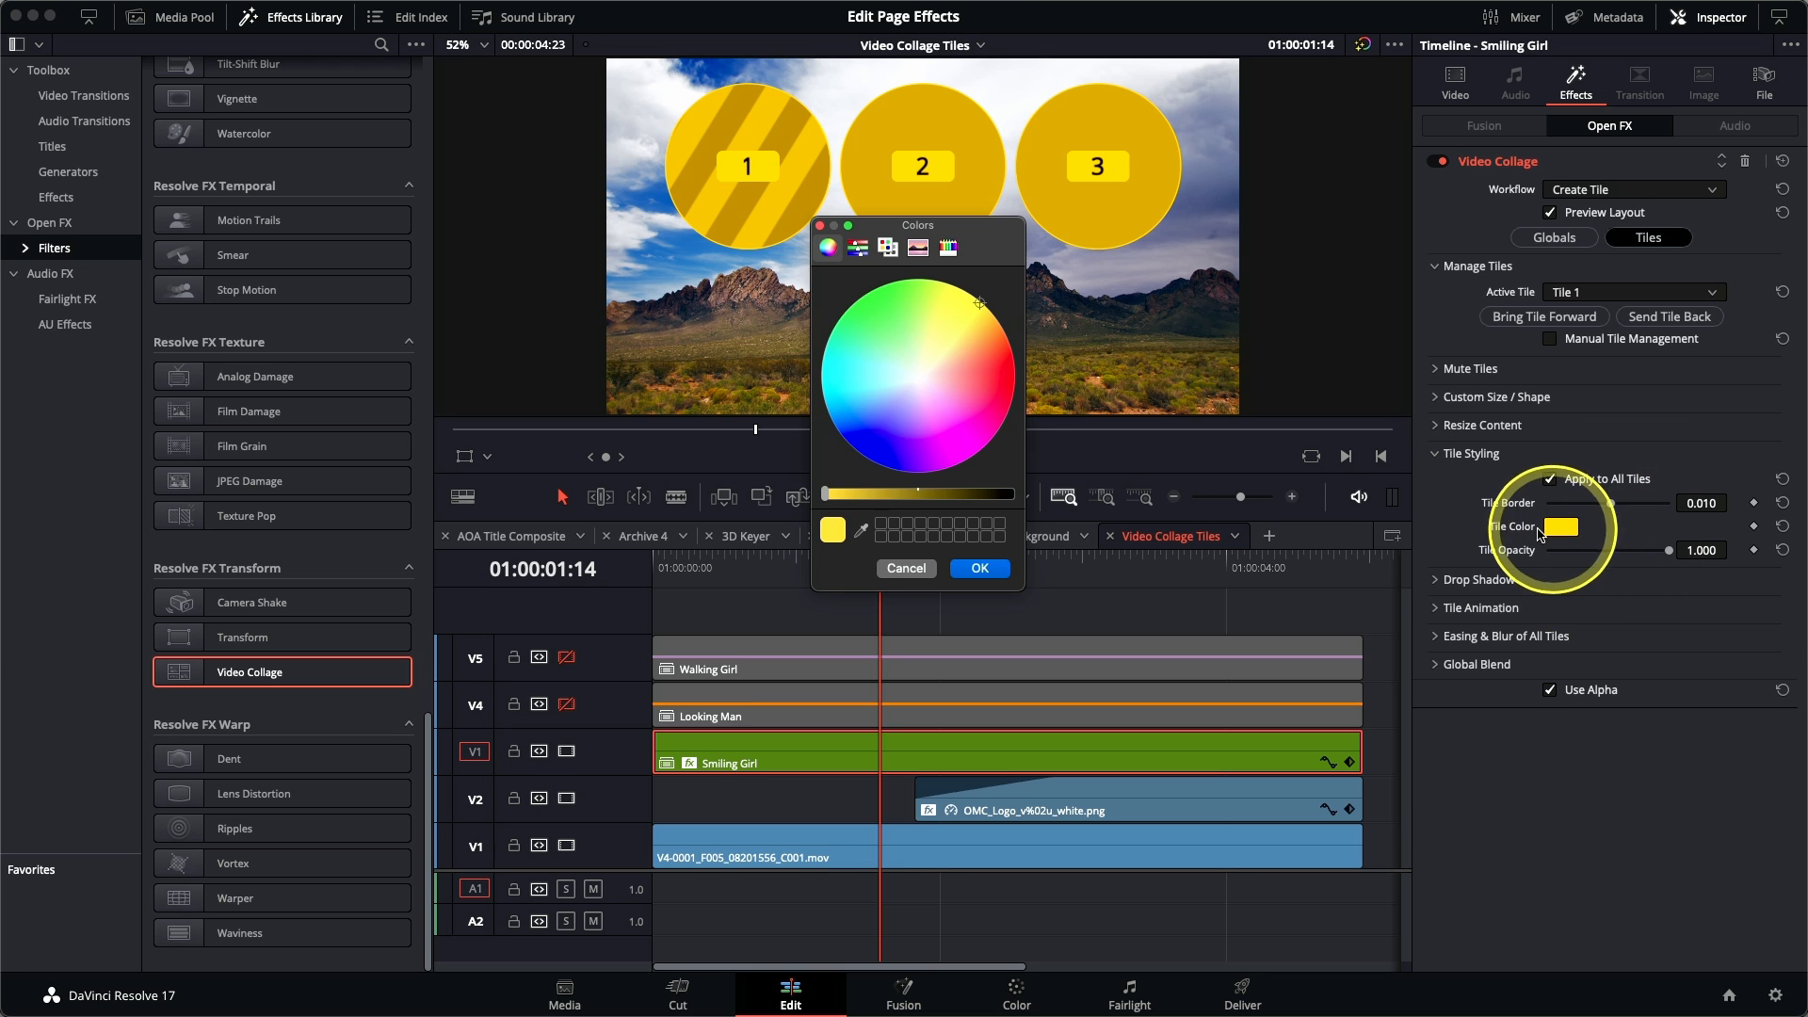
left_click(859, 247)
left_click_drag(910, 331, 959, 335)
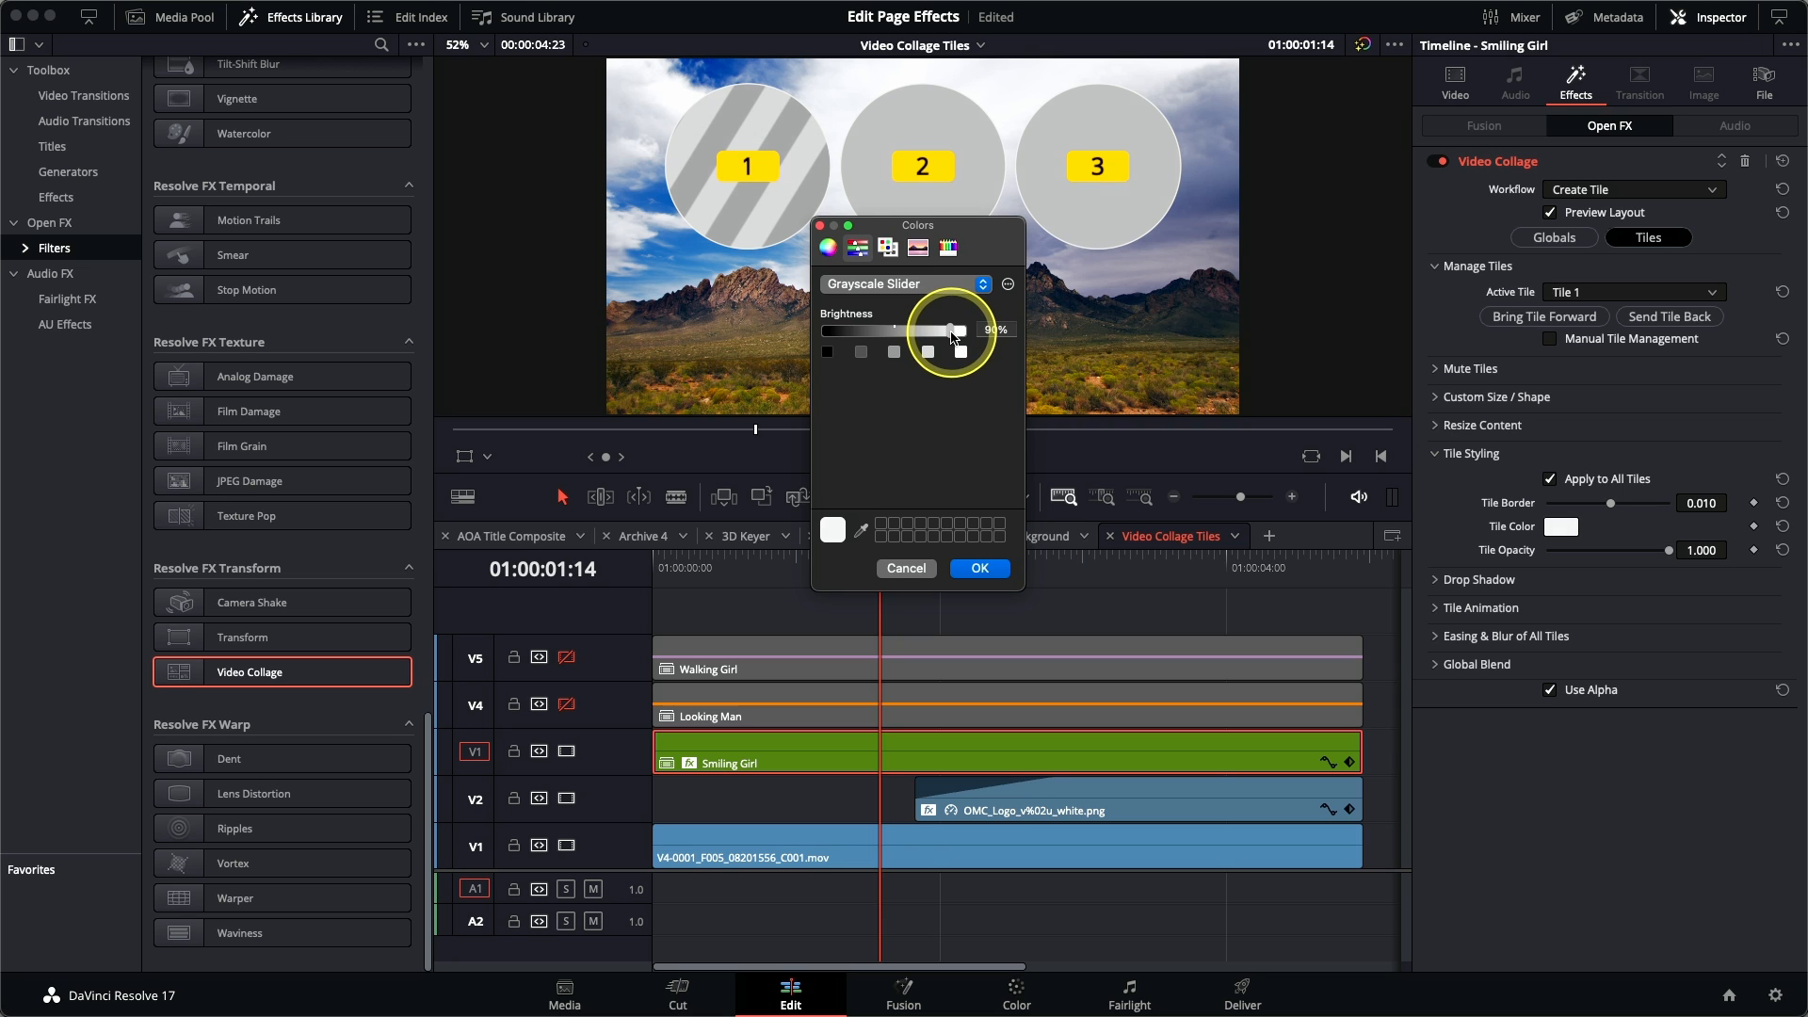
left_click(979, 568)
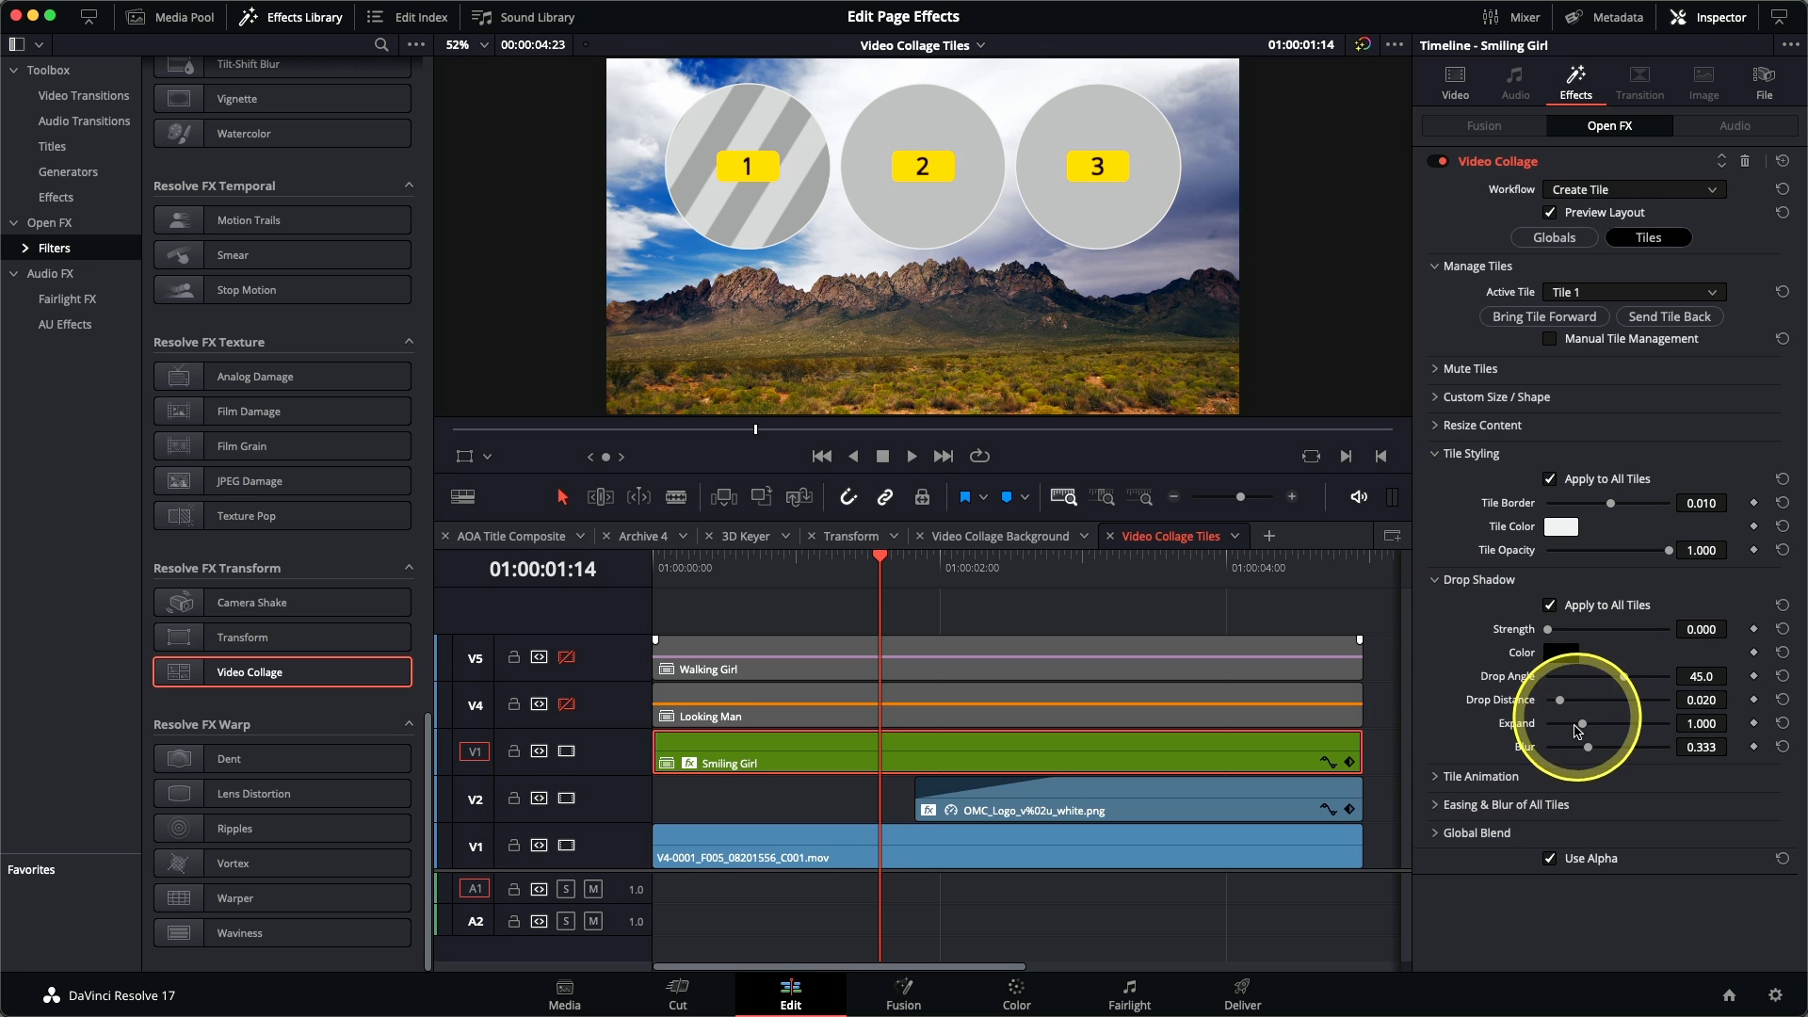
Step: Give all tiles a drop shadow with strength 0.581, drop angle 87.8, drop distance 0.042 and blur 0.628
left_click_drag(1549, 631, 1641, 684)
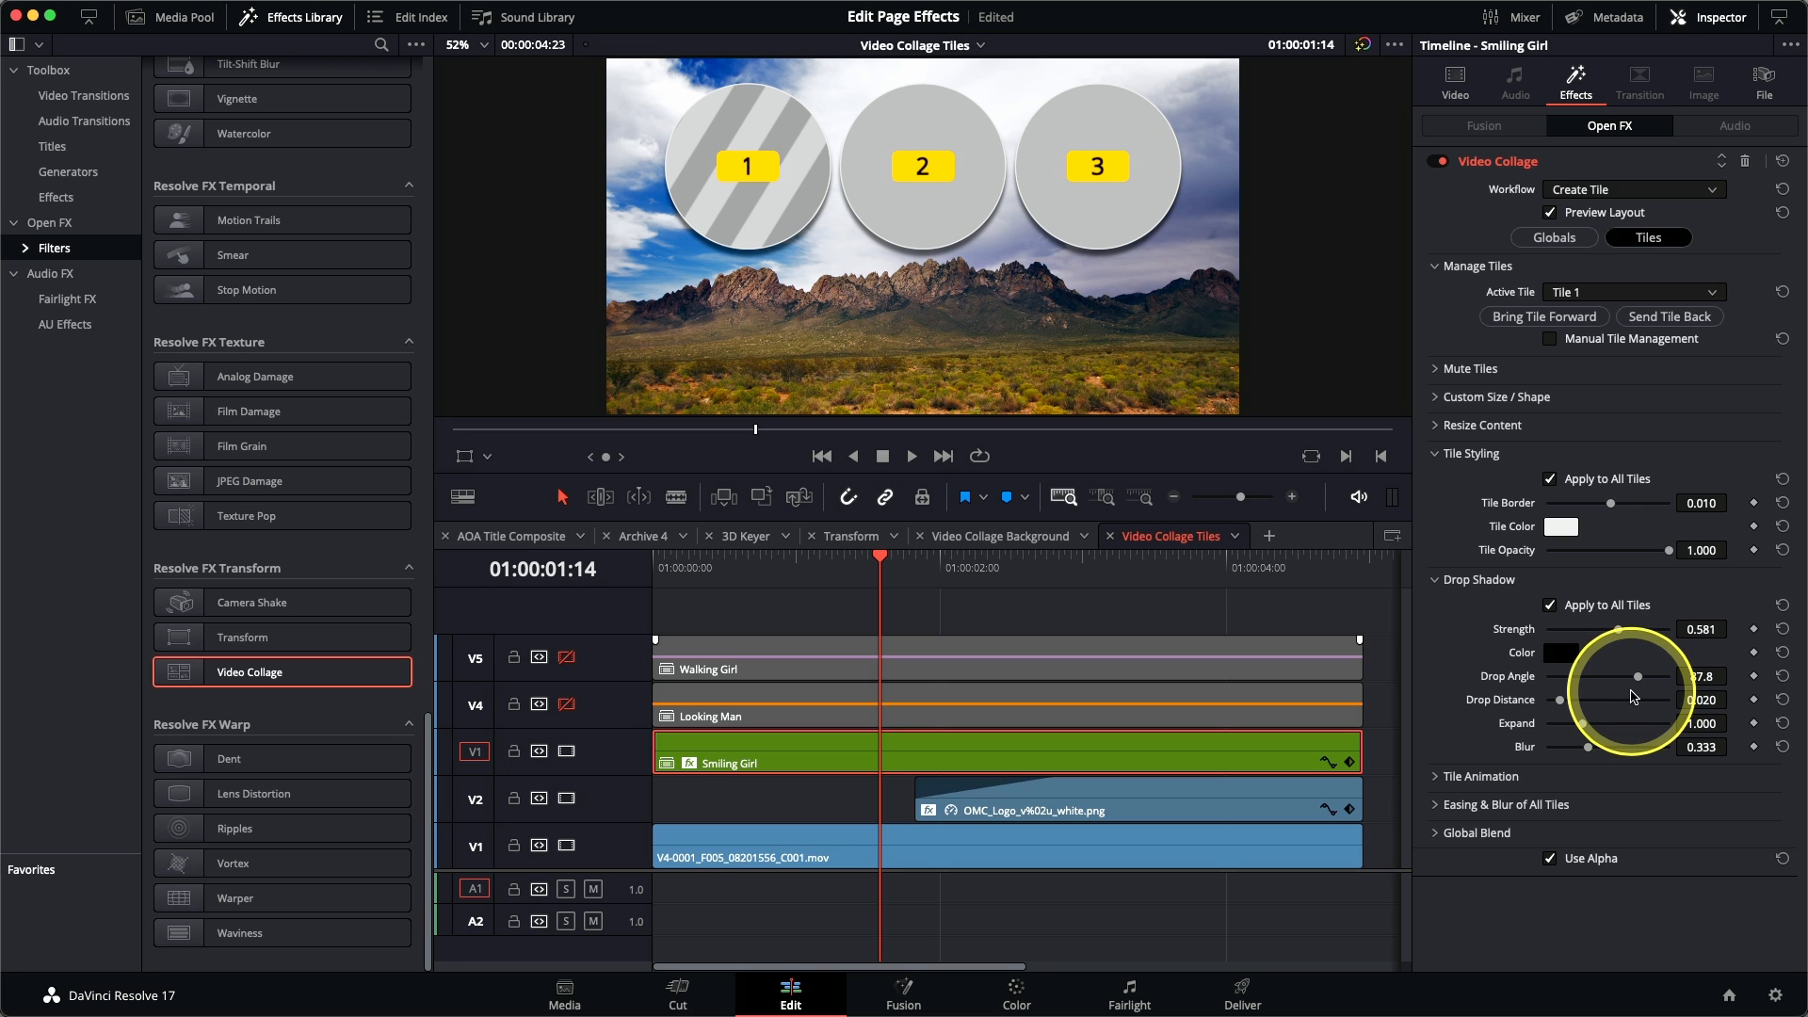
left_click_drag(1560, 700, 1618, 751)
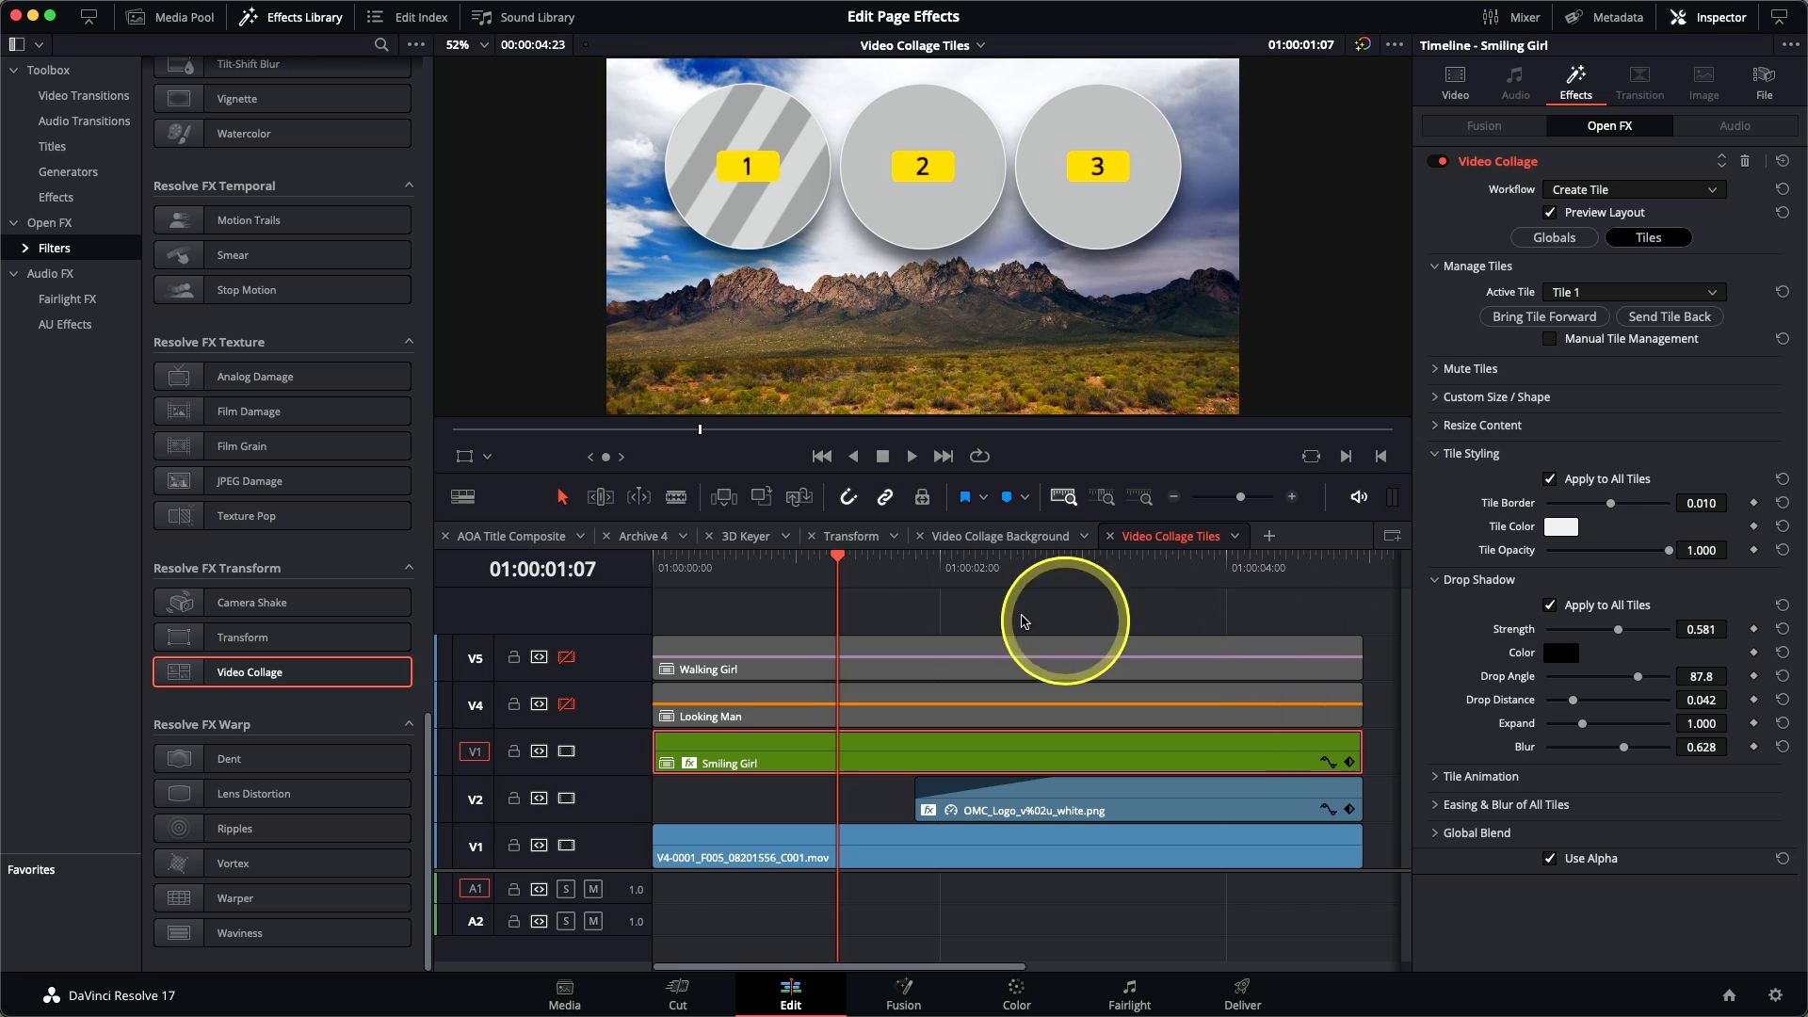
Step: Set the tile animation to Fly Up and keyframe Fly Progress at 0.000 at 01:00:02:02 and 0.550 at 01:00:00:00
left_click_drag(838, 568, 960, 591)
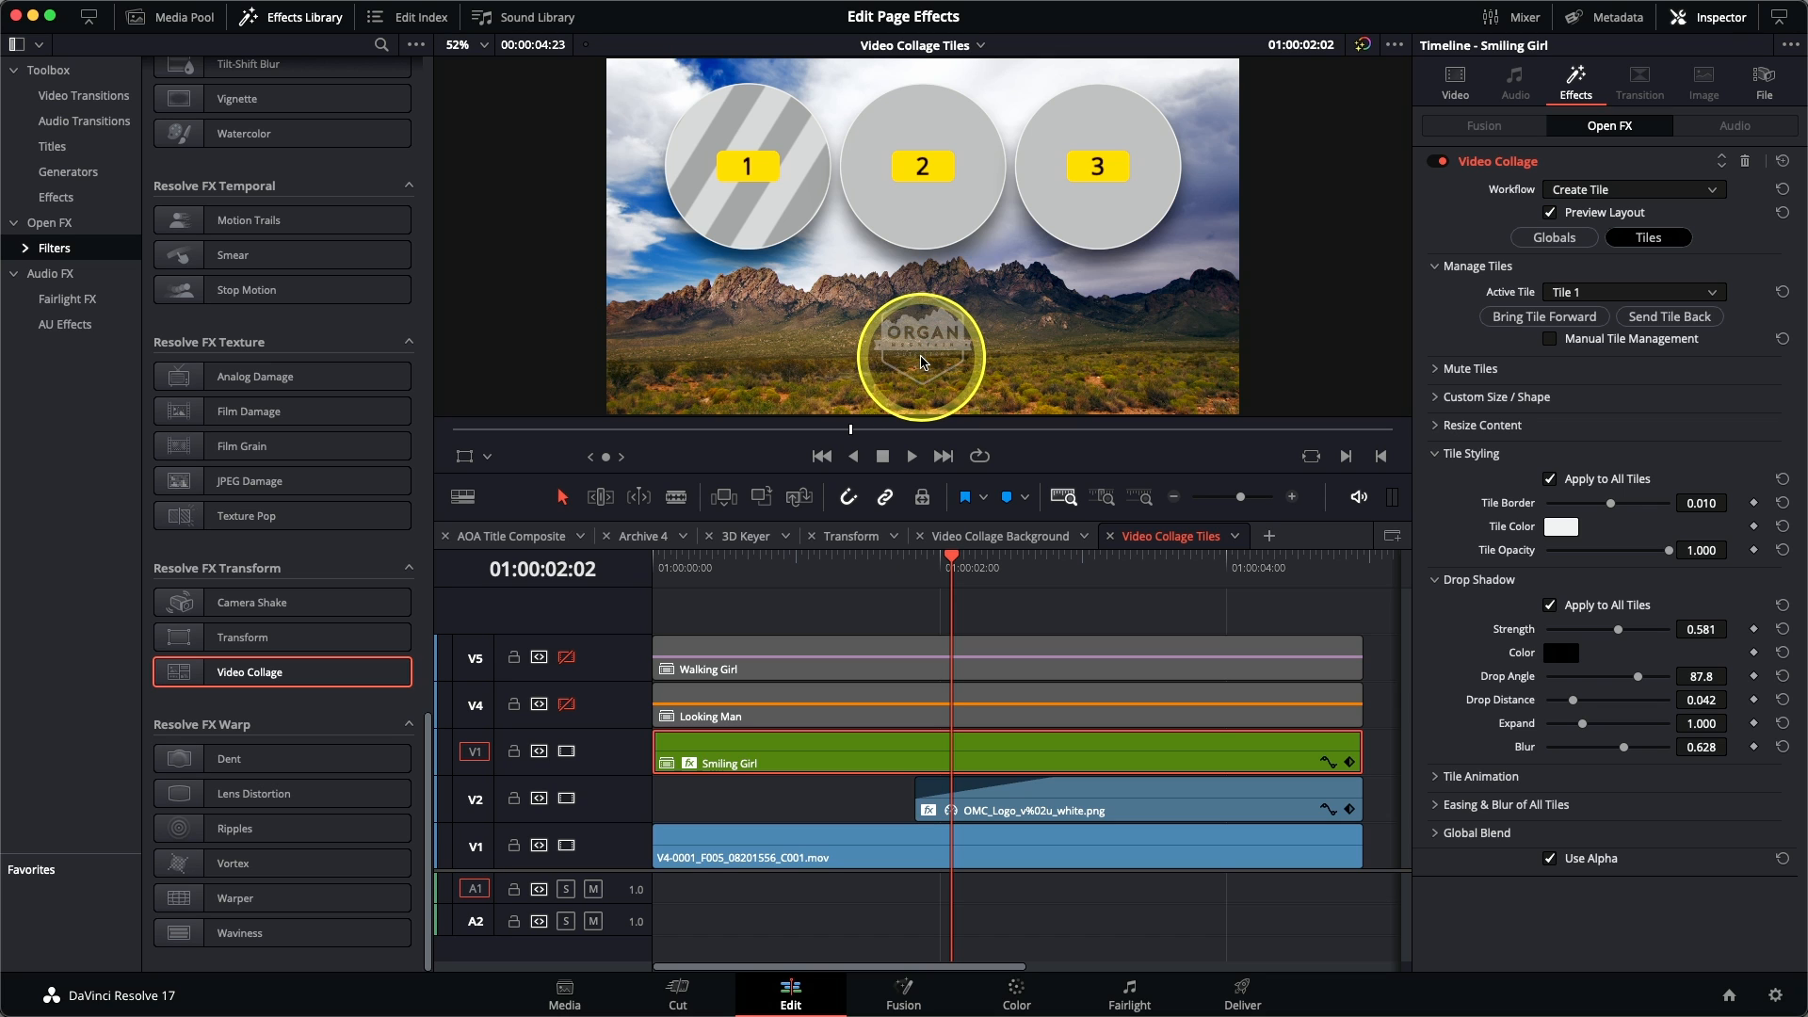
left_click(1435, 778)
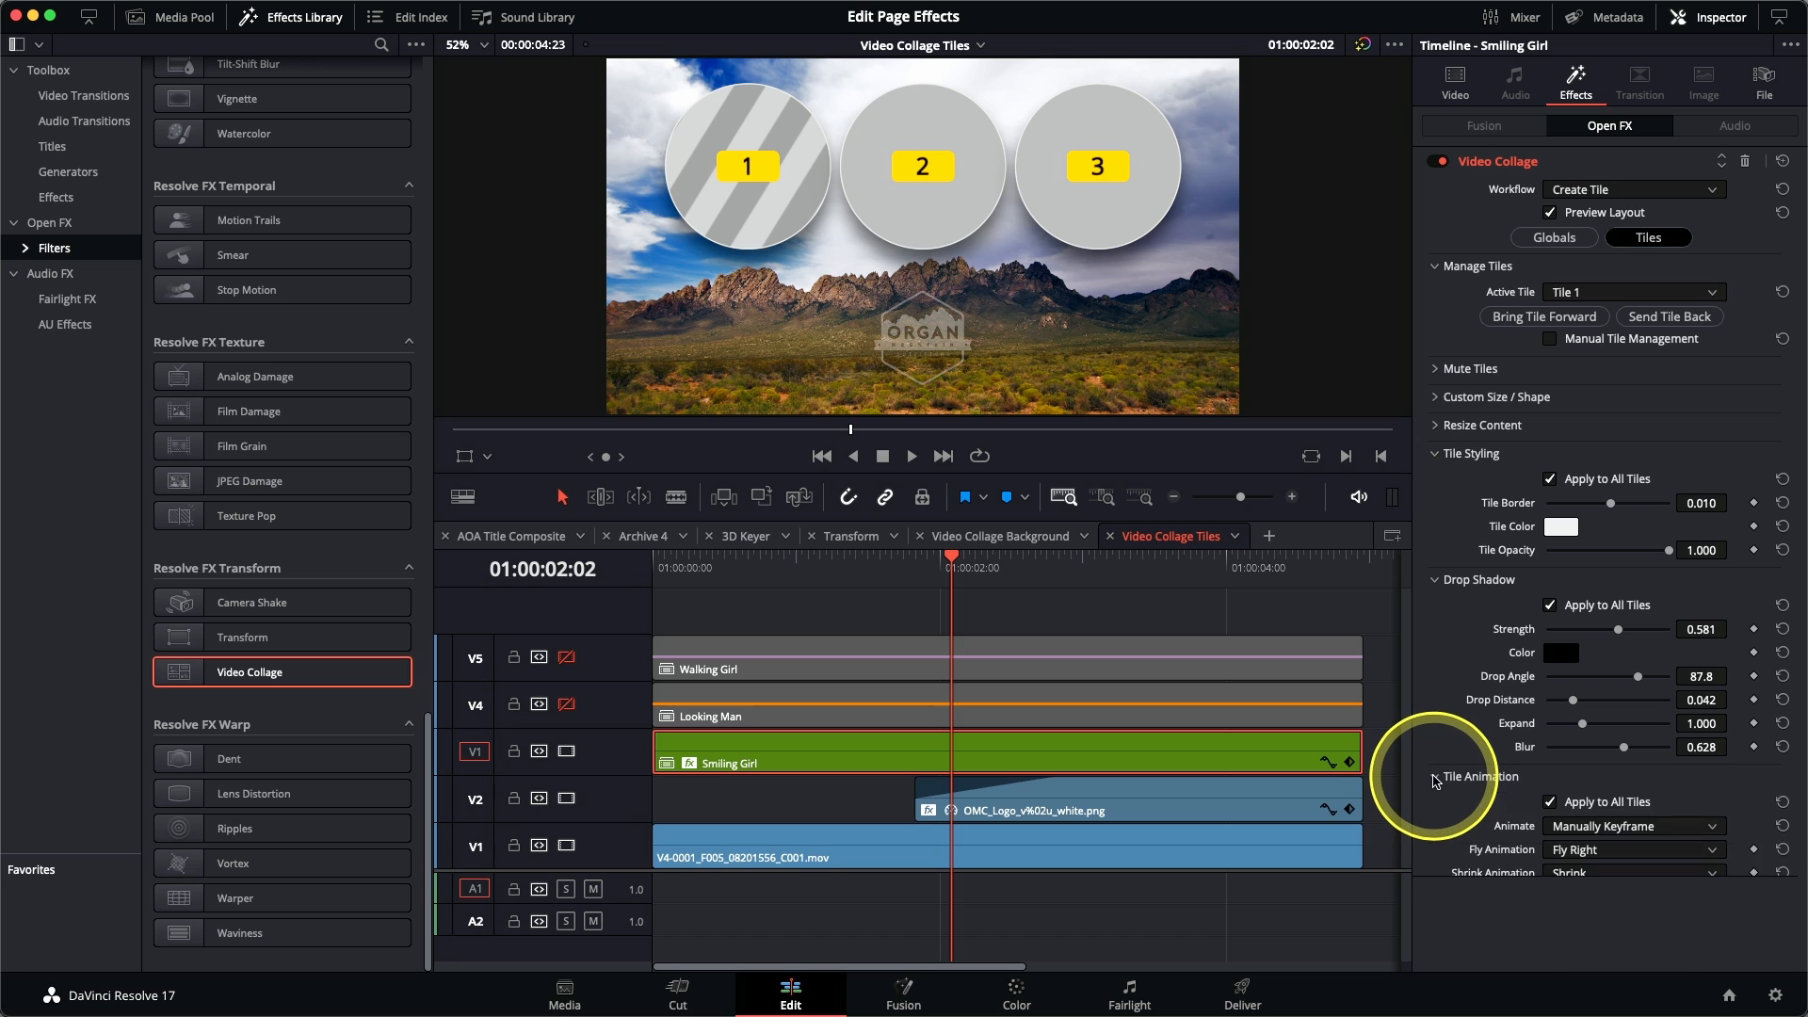
scroll(1449, 731, "down", 2)
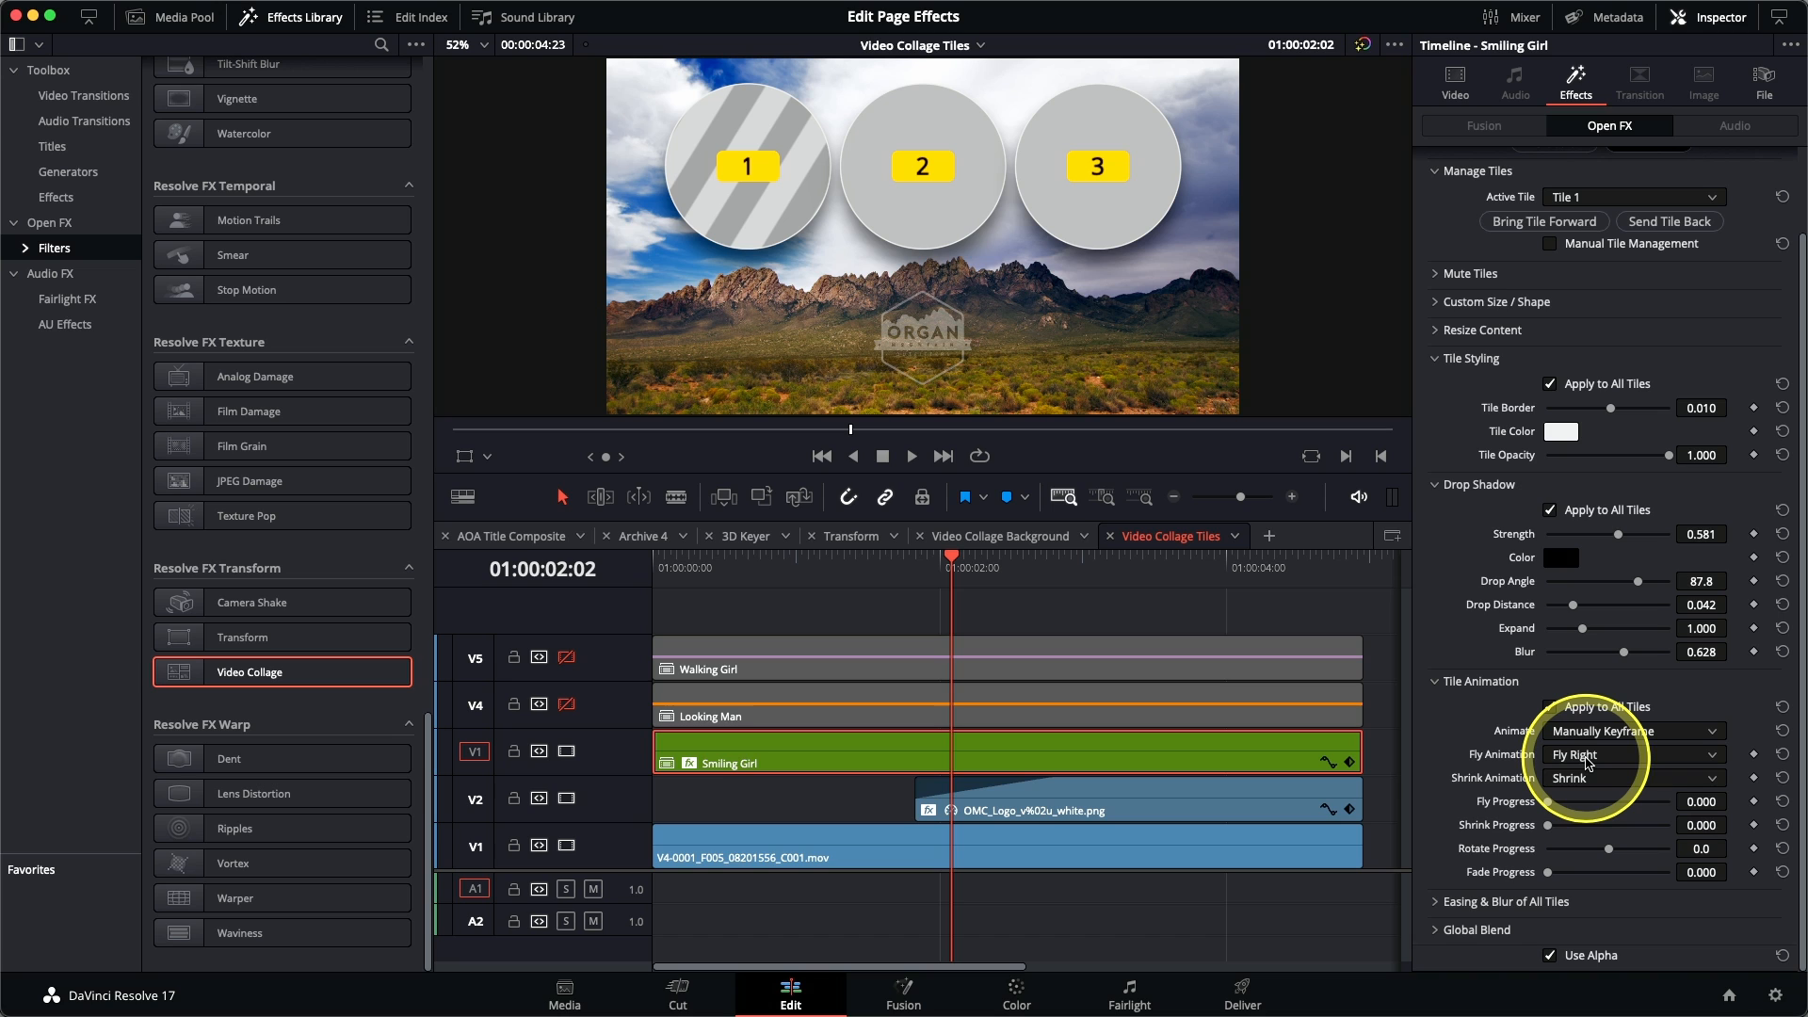
left_click(1589, 759)
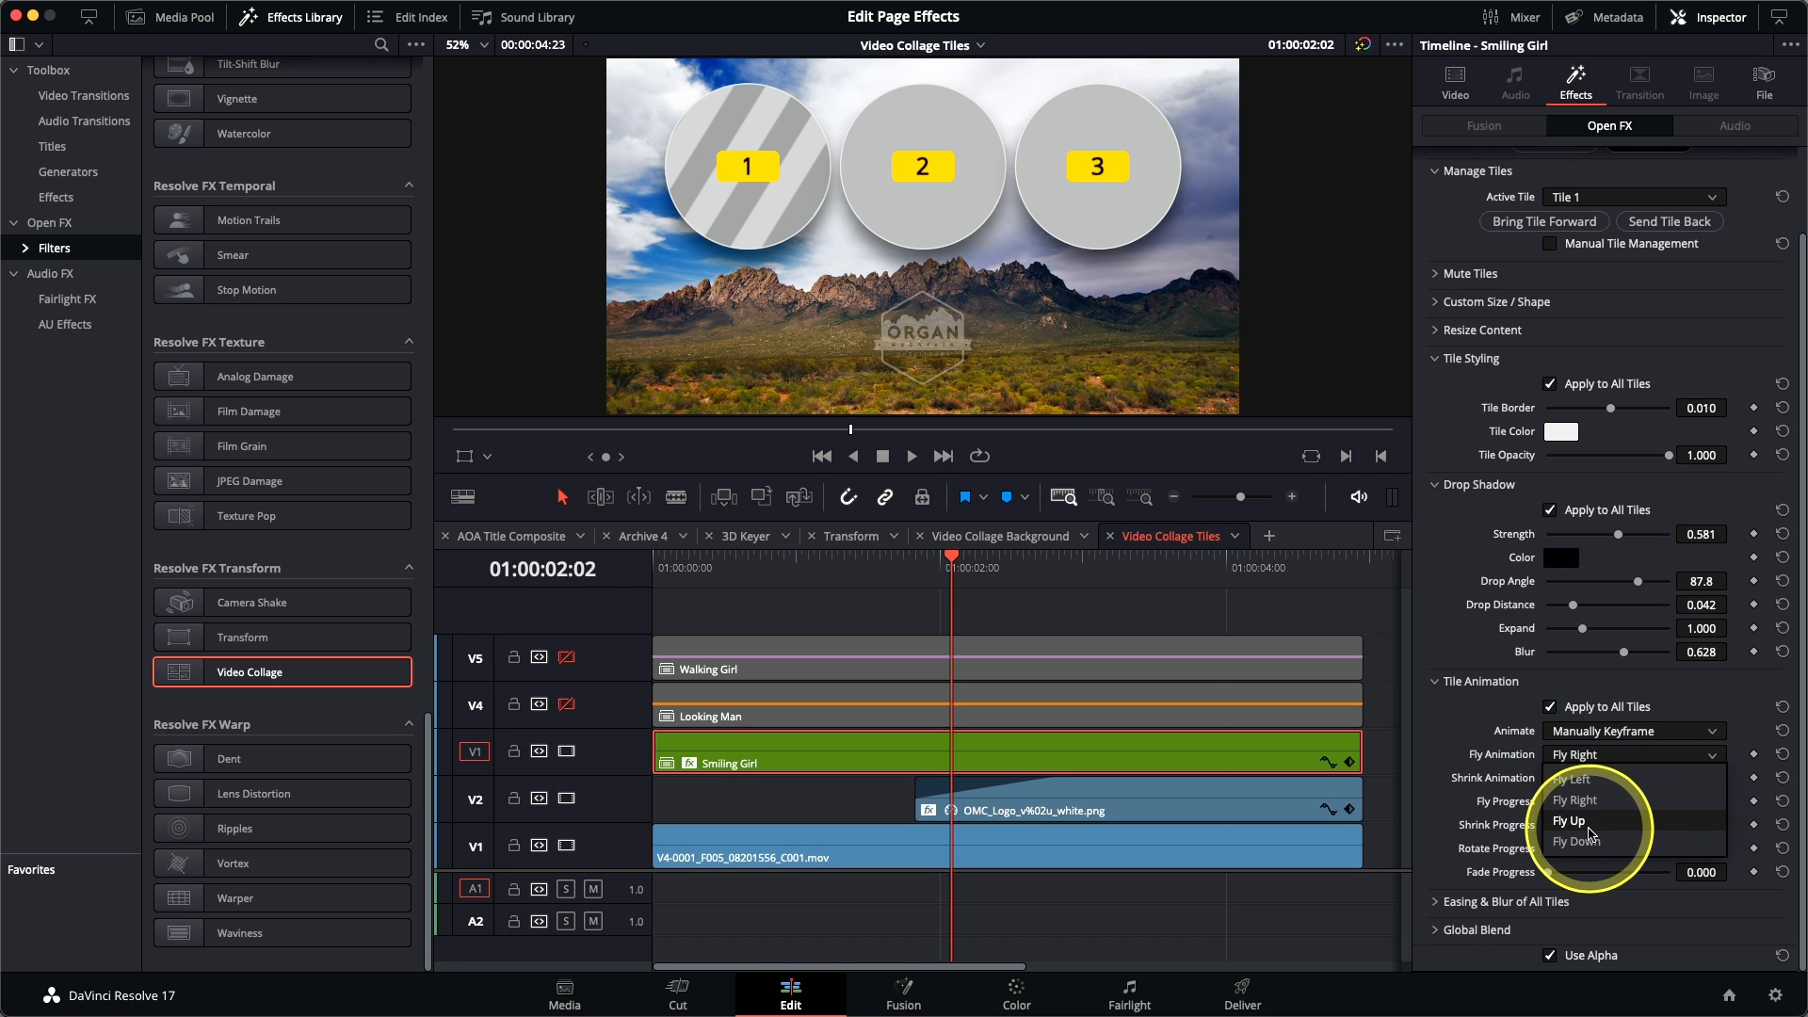
left_click(1591, 826)
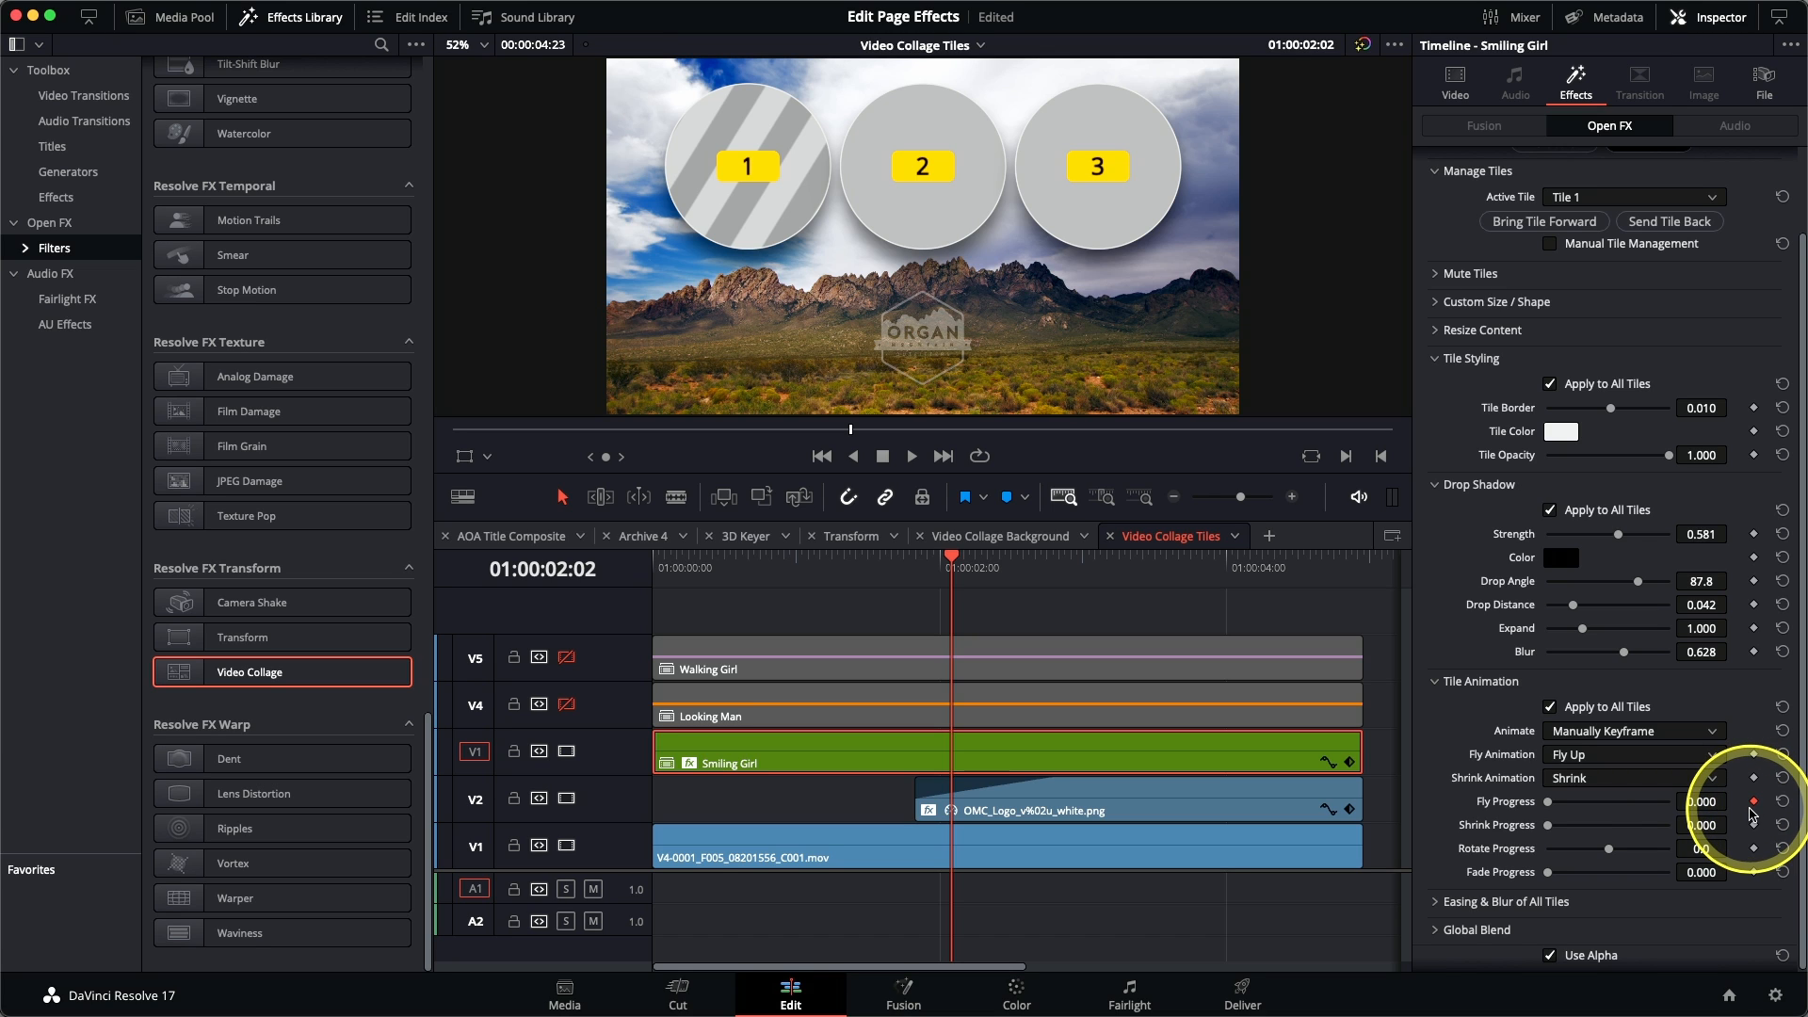
key("Home")
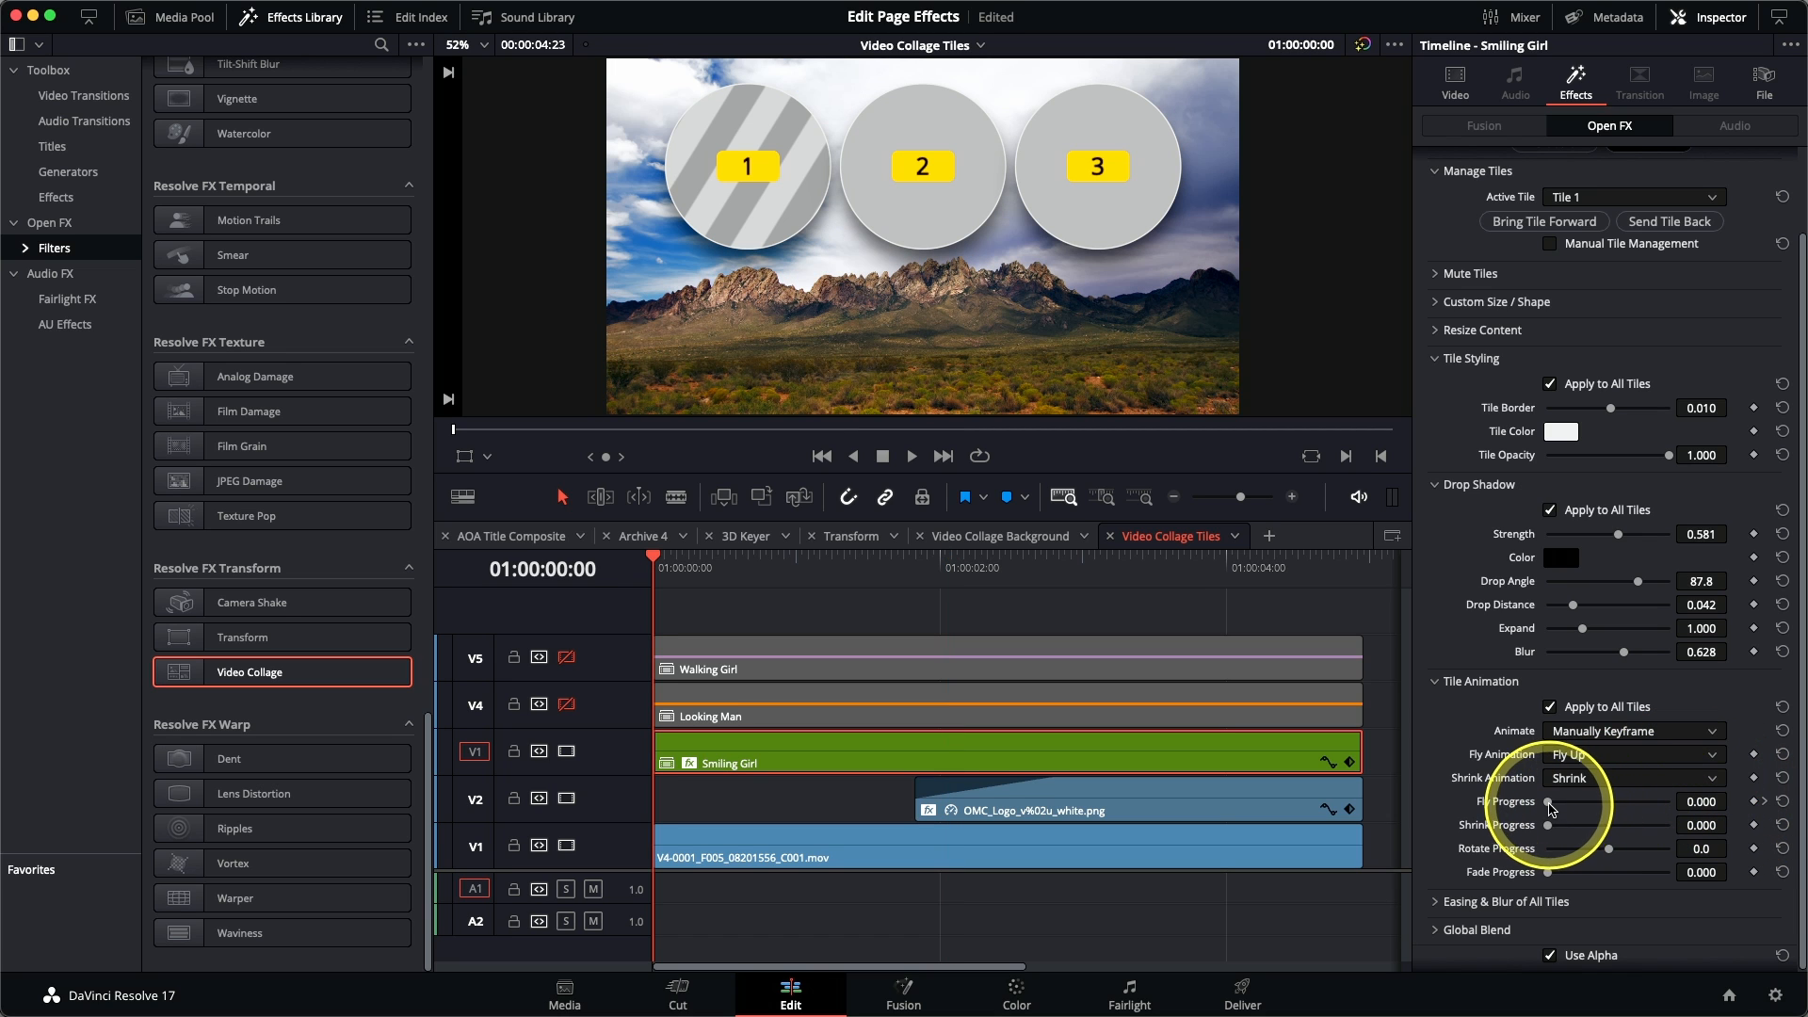
left_click_drag(1548, 807, 1617, 807)
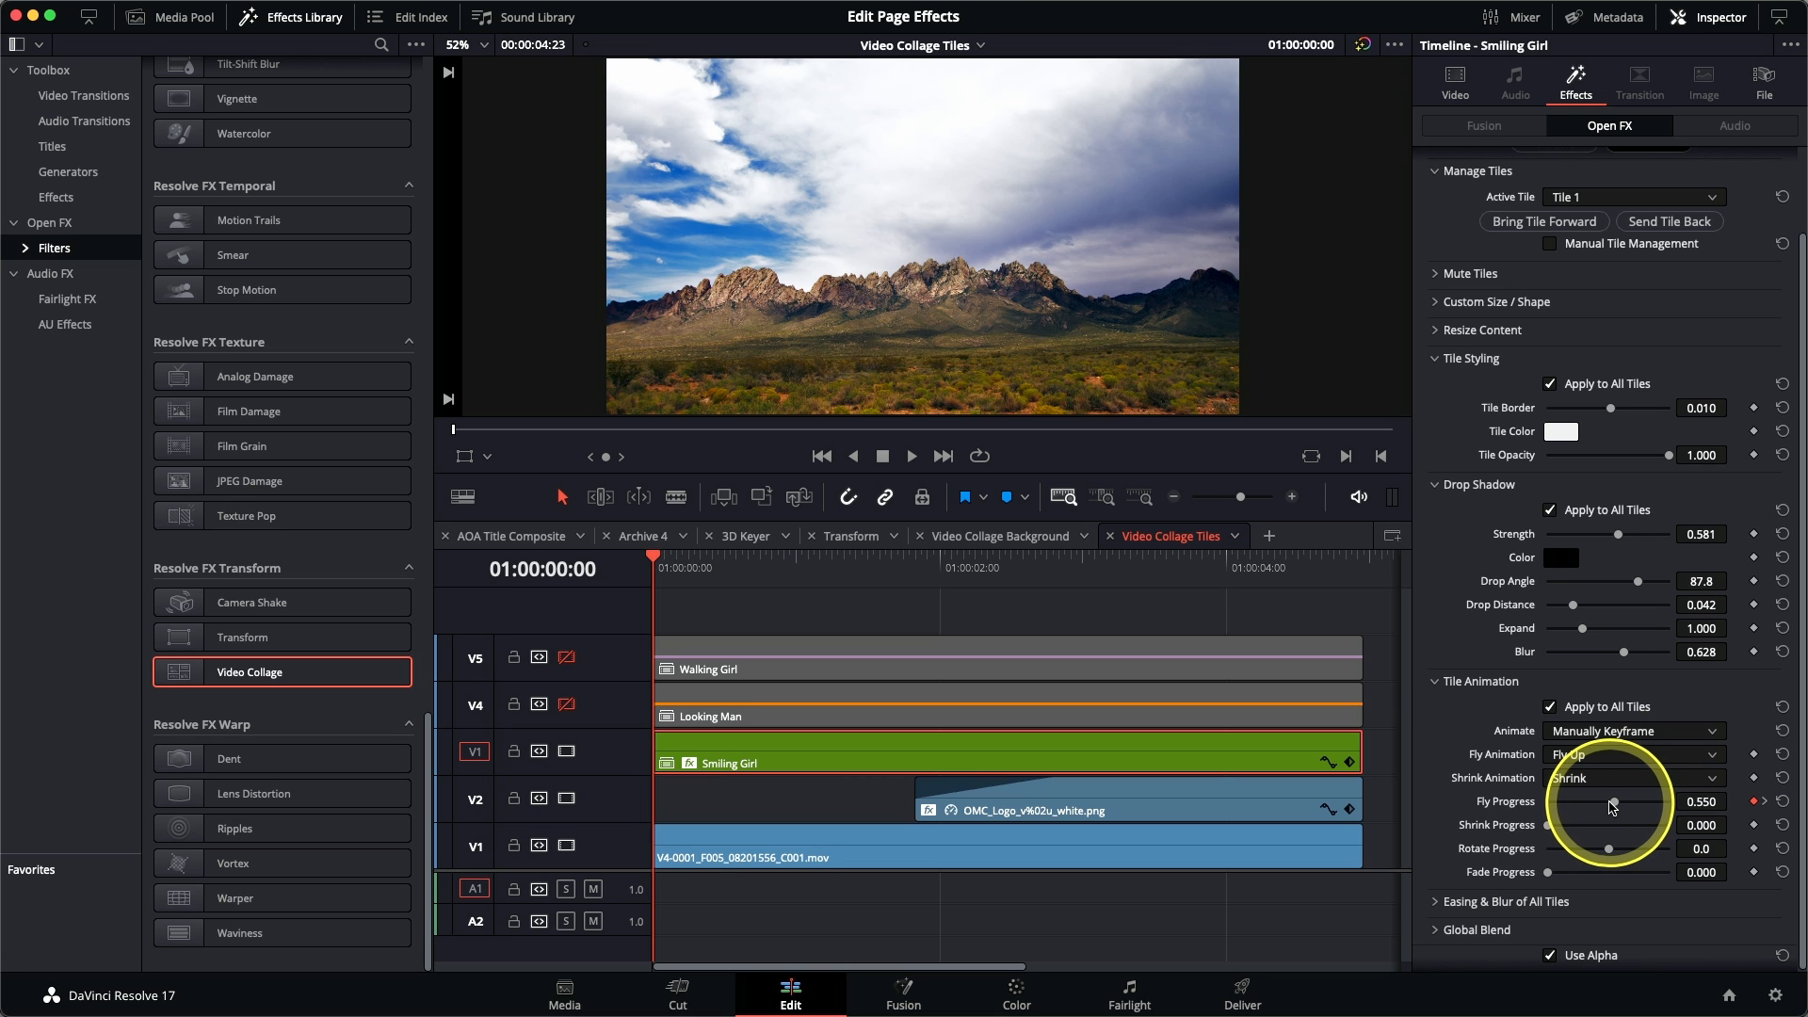
Step: Set the tiles' animation effect ease to Out with an ease amount of 0.666 and play the animation from the start
key("space")
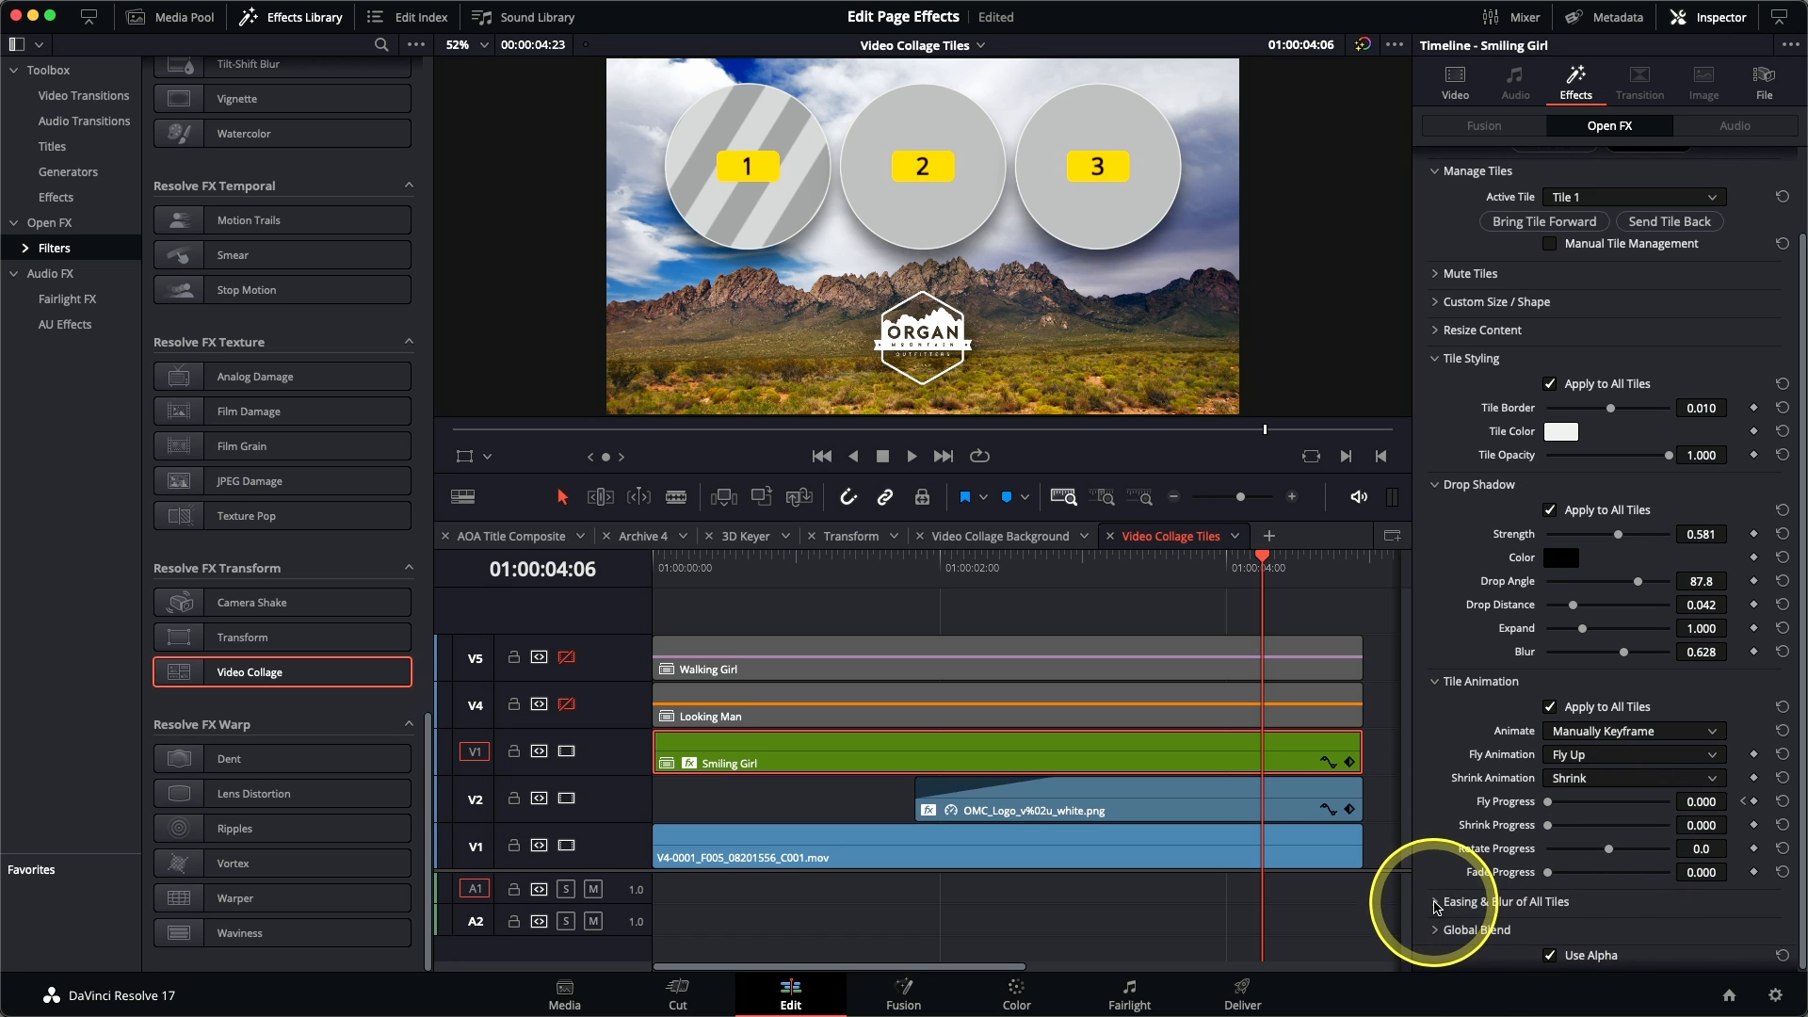
left_click(1437, 905)
scroll(1432, 847, "down", 2)
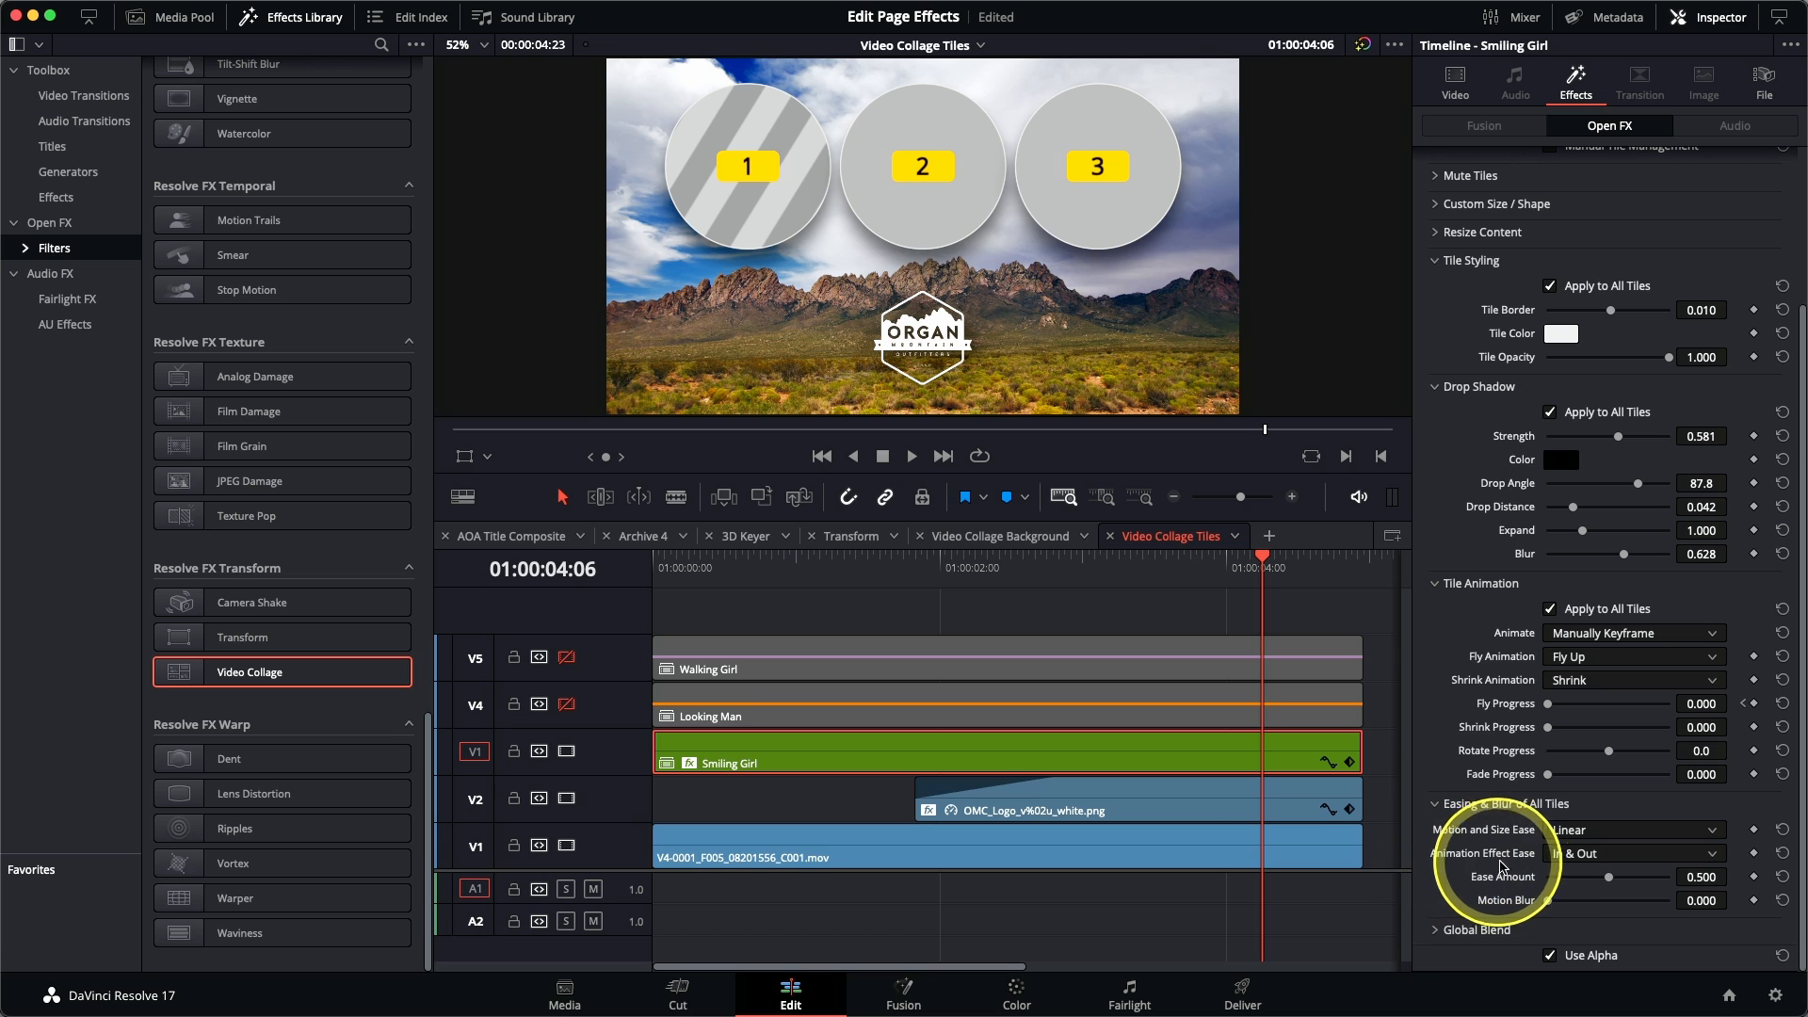
left_click(1584, 855)
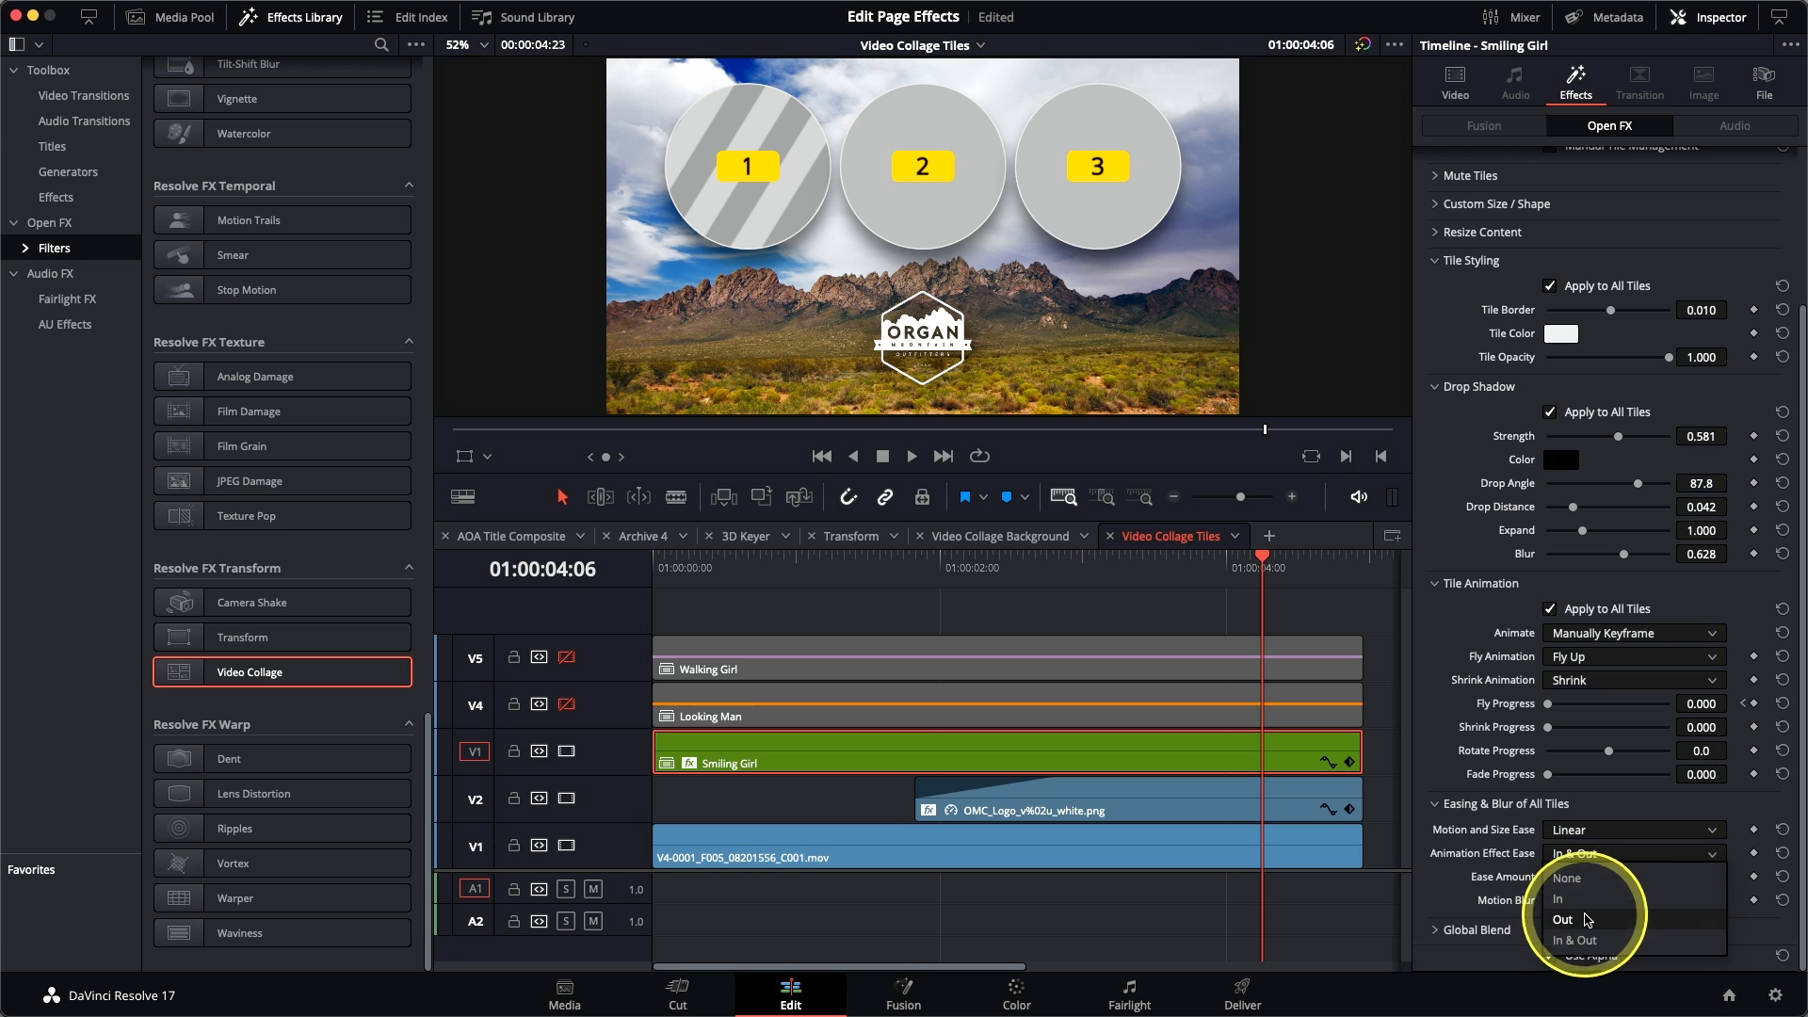
left_click(1589, 920)
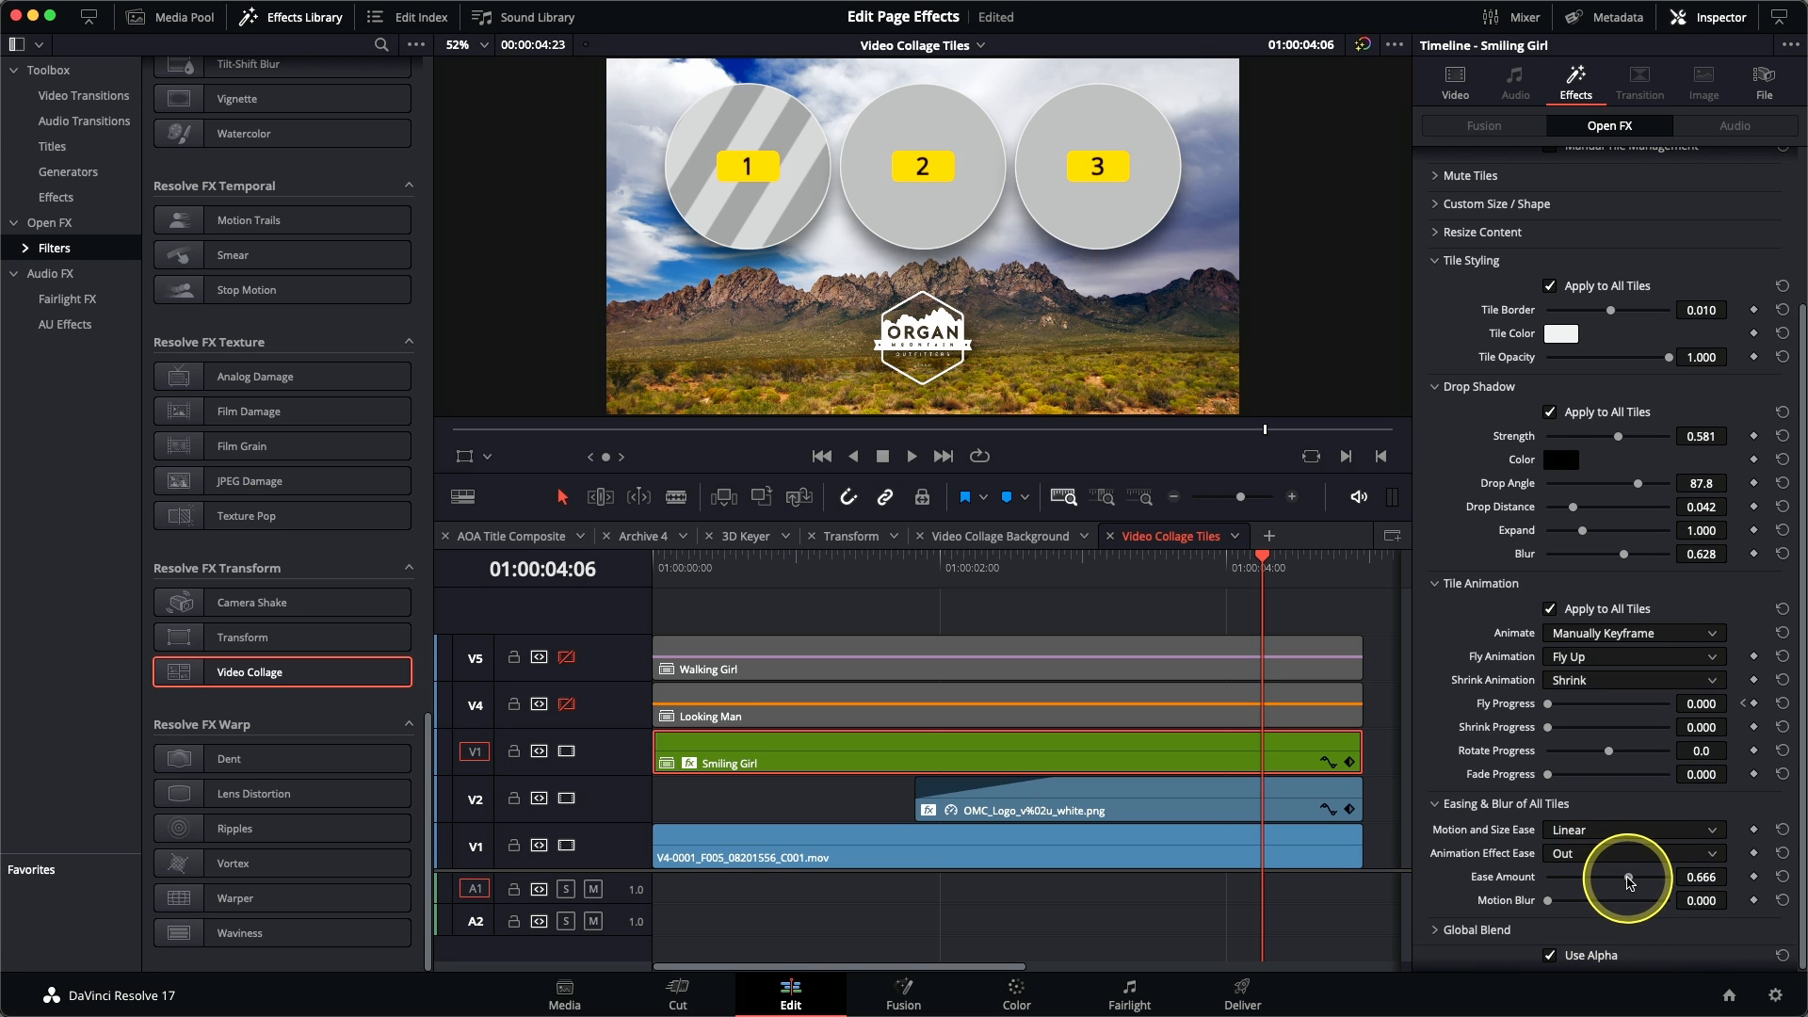
left_click_drag(980, 570, 632, 593)
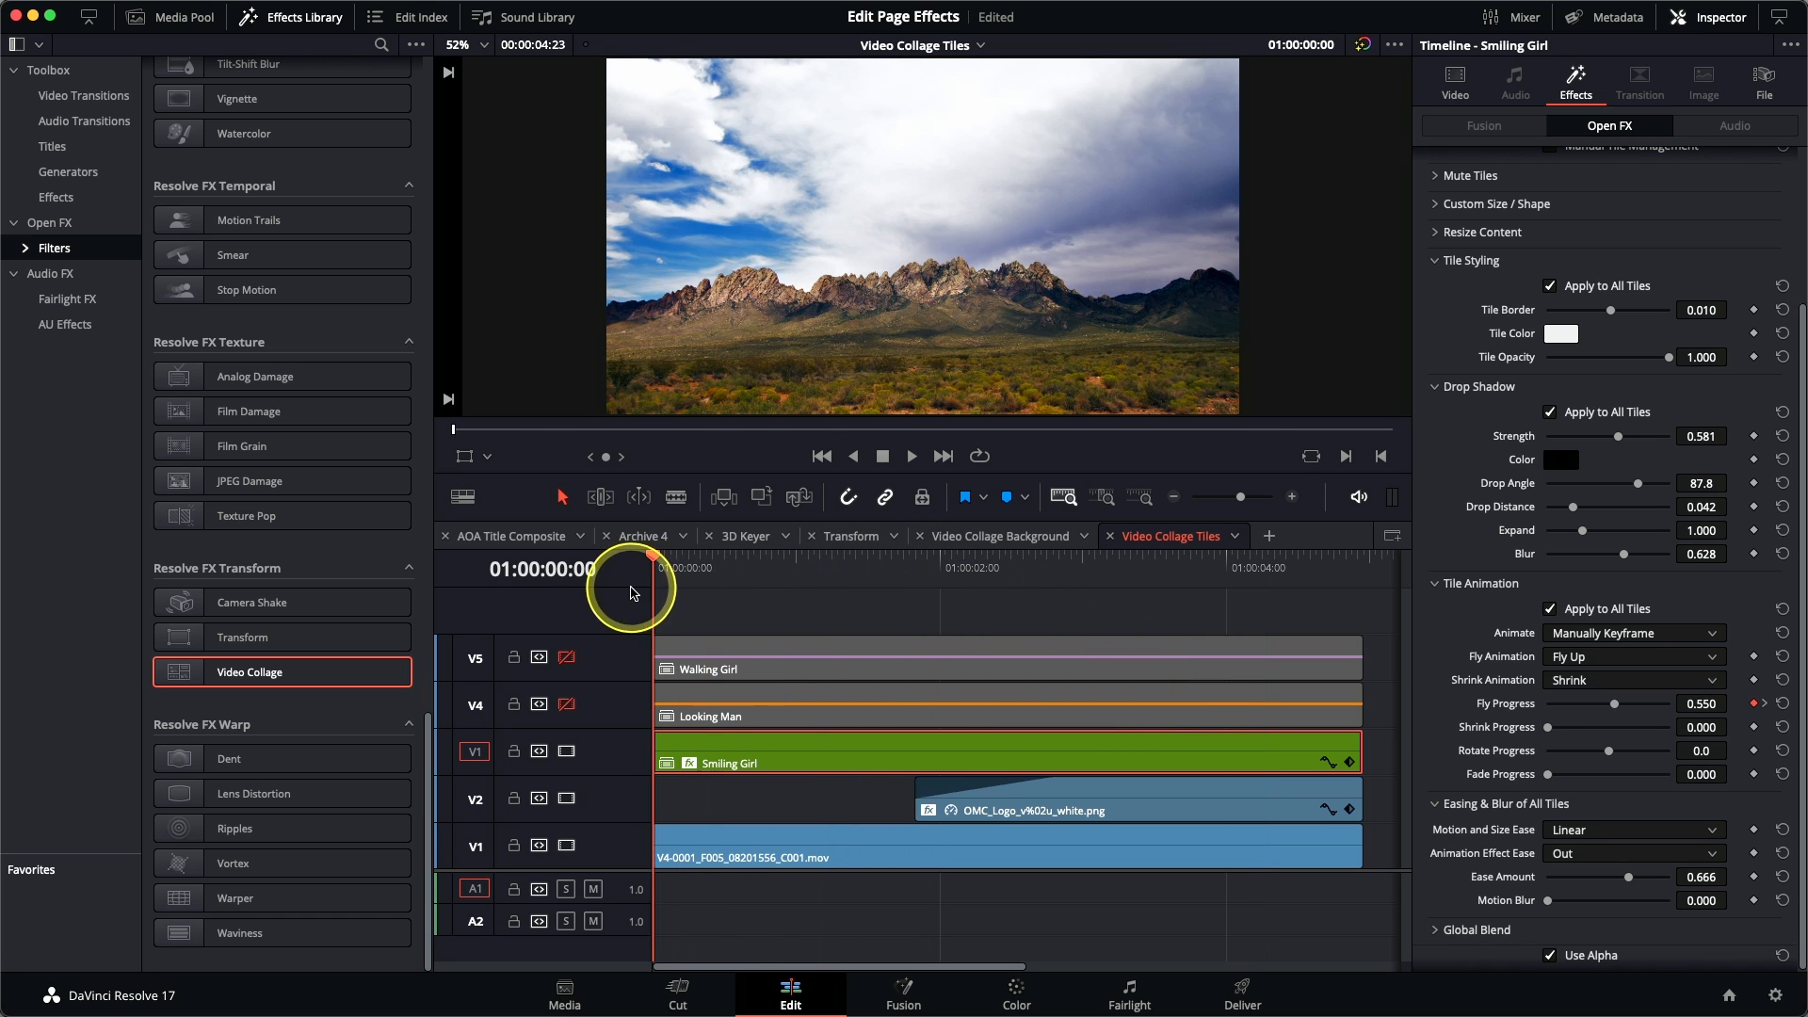
key("space")
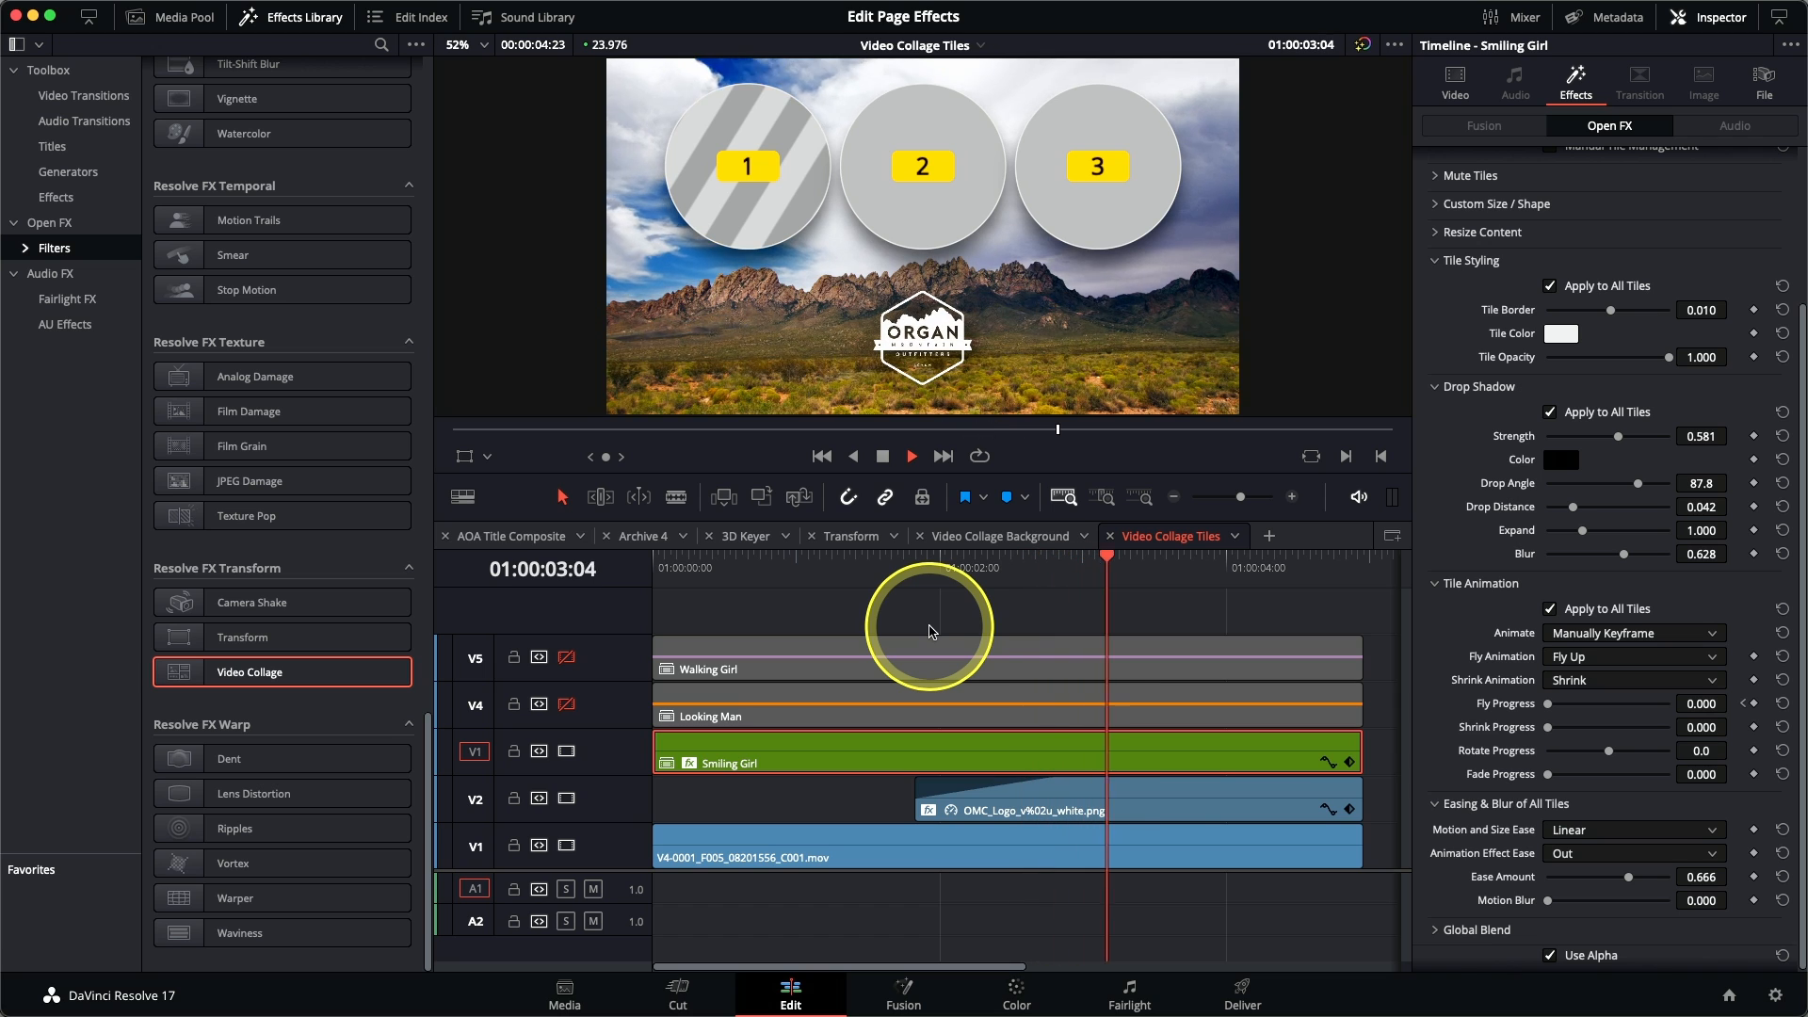
key("space")
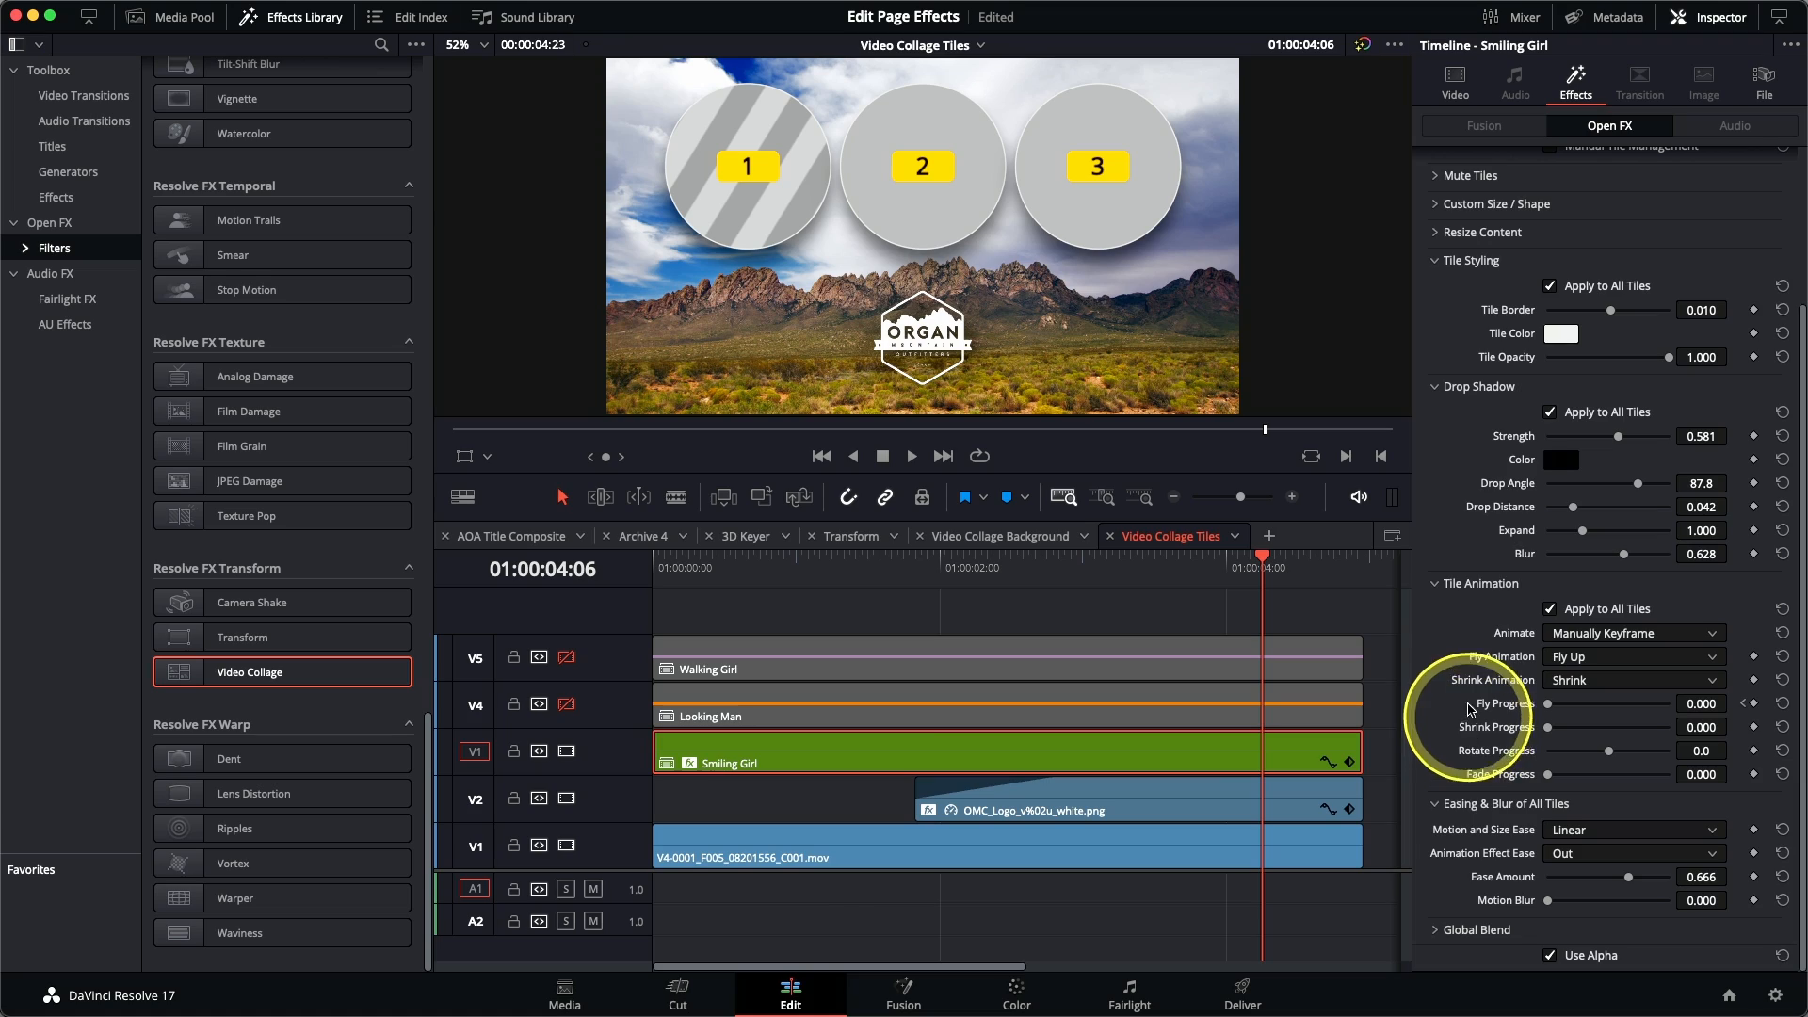
Step: Turn off the layout preview and set Tile 1's content pan and tilt to 0.085 each
scroll(1479, 486, "up", 5)
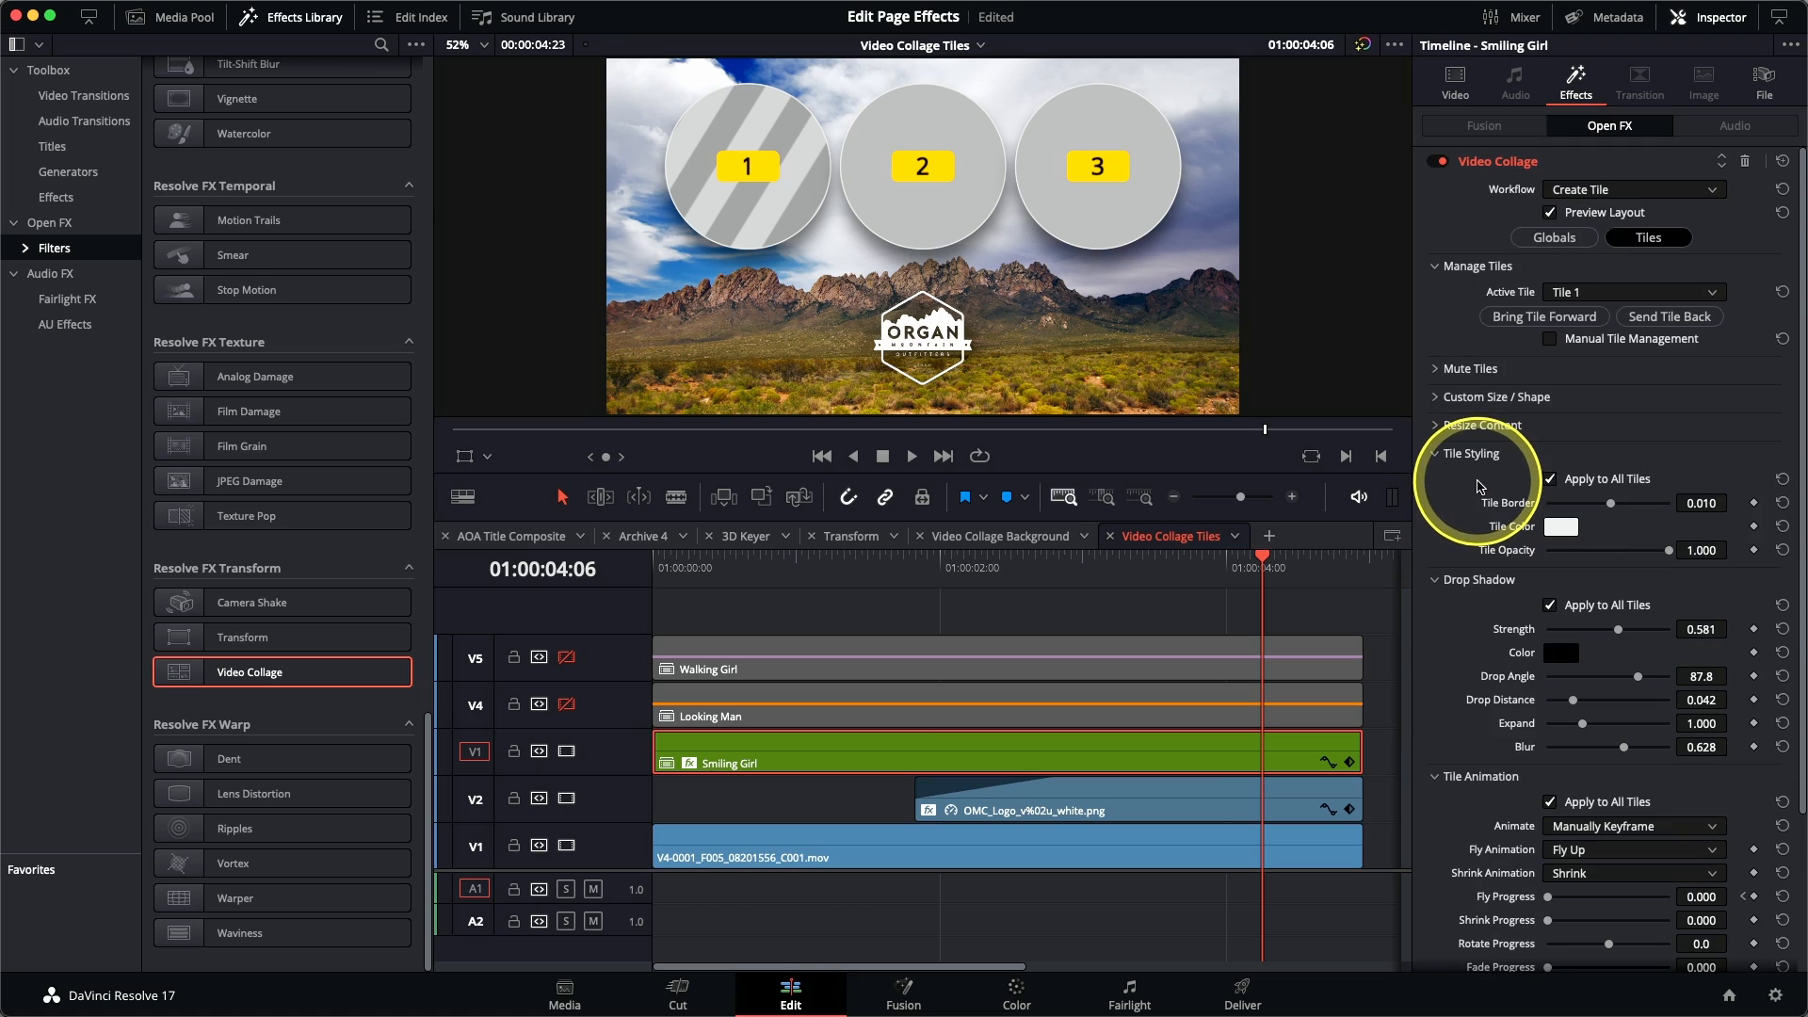
left_click(1593, 217)
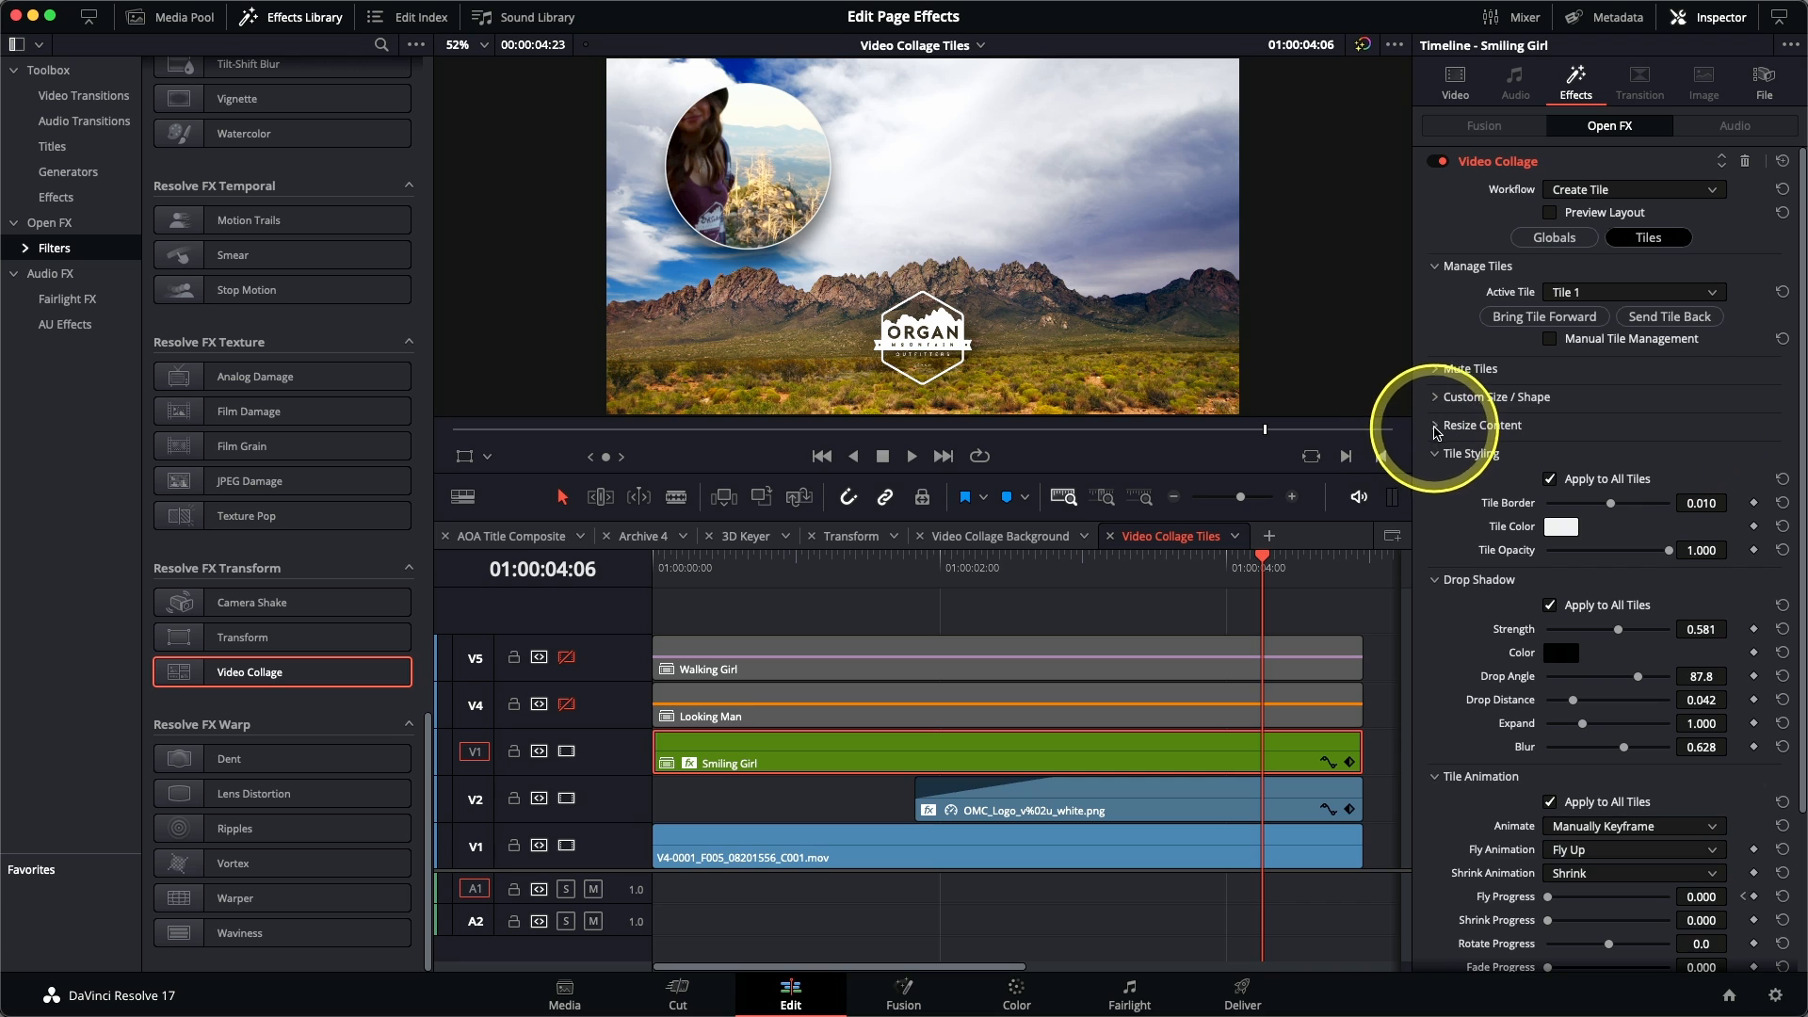
left_click(1437, 425)
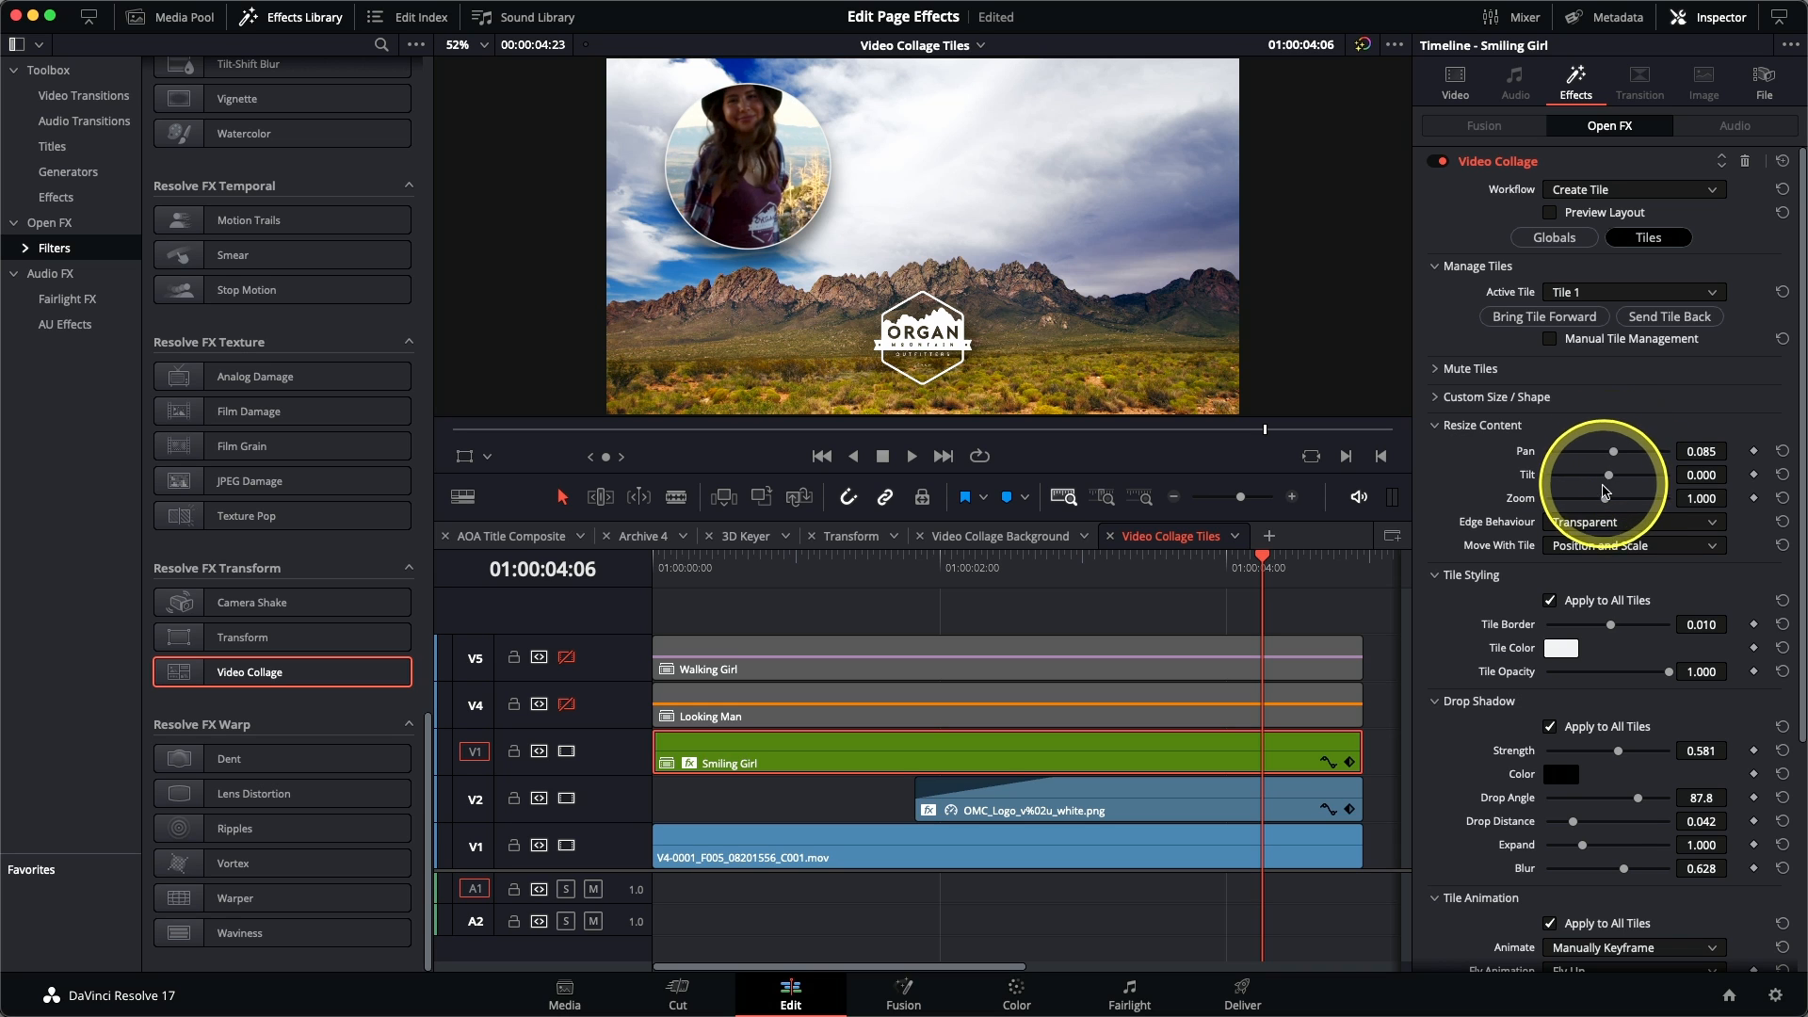
left_click_drag(1610, 482, 1605, 484)
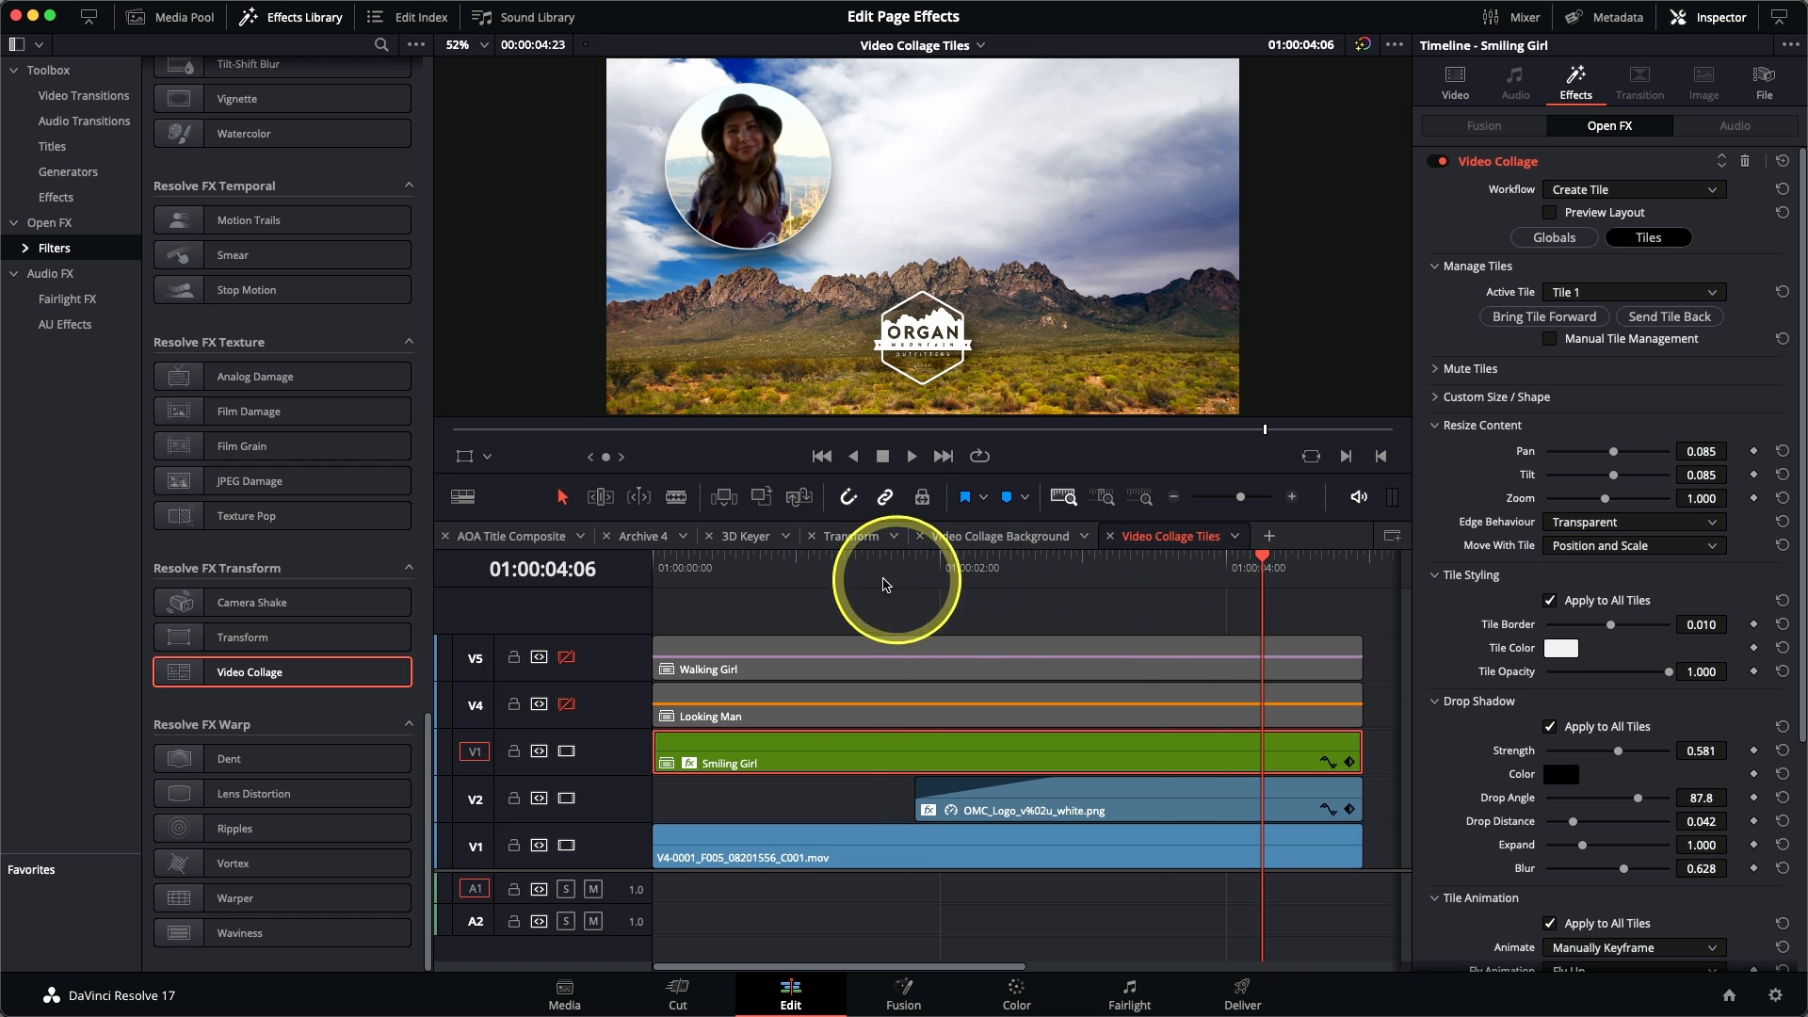
Step: Play the tile animation from the start and set its motion blur to 0.837
left_click_drag(891, 578, 609, 574)
key("space")
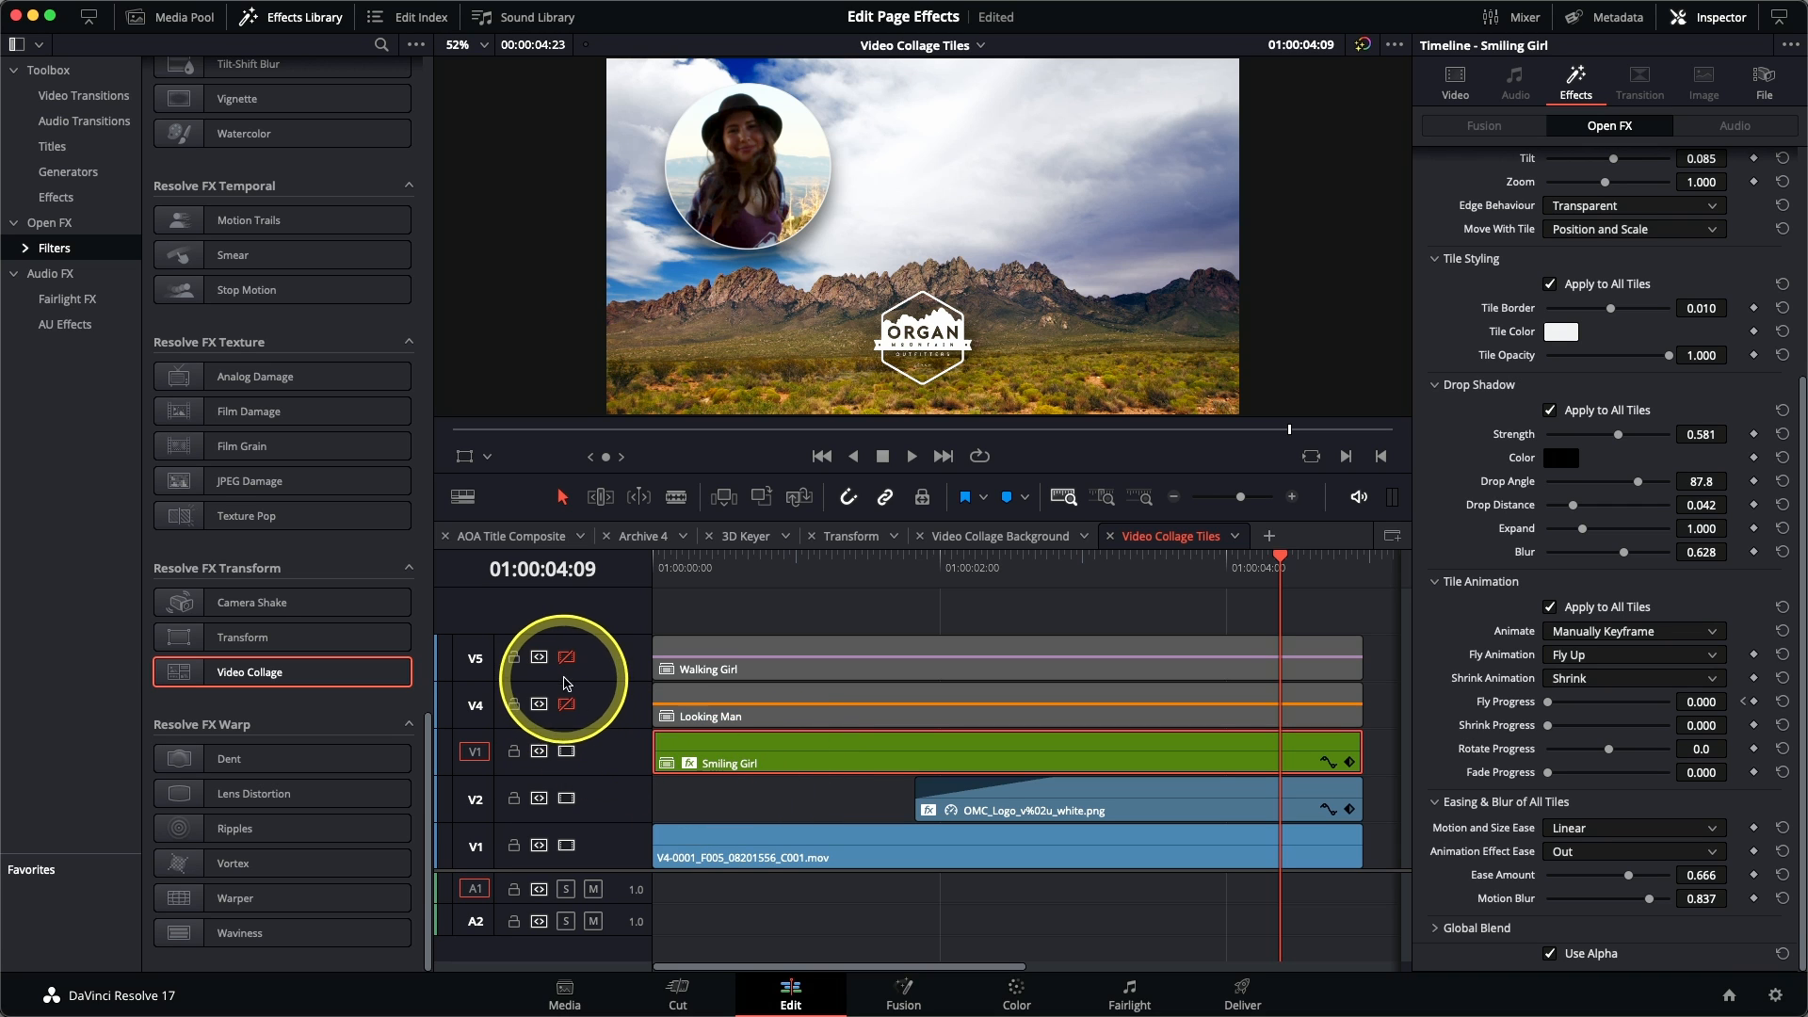
Step: Enable track V4 and paste only the Plugins attribute from the Smiling Girl clip onto the Looking Man clip
left_click(566, 705)
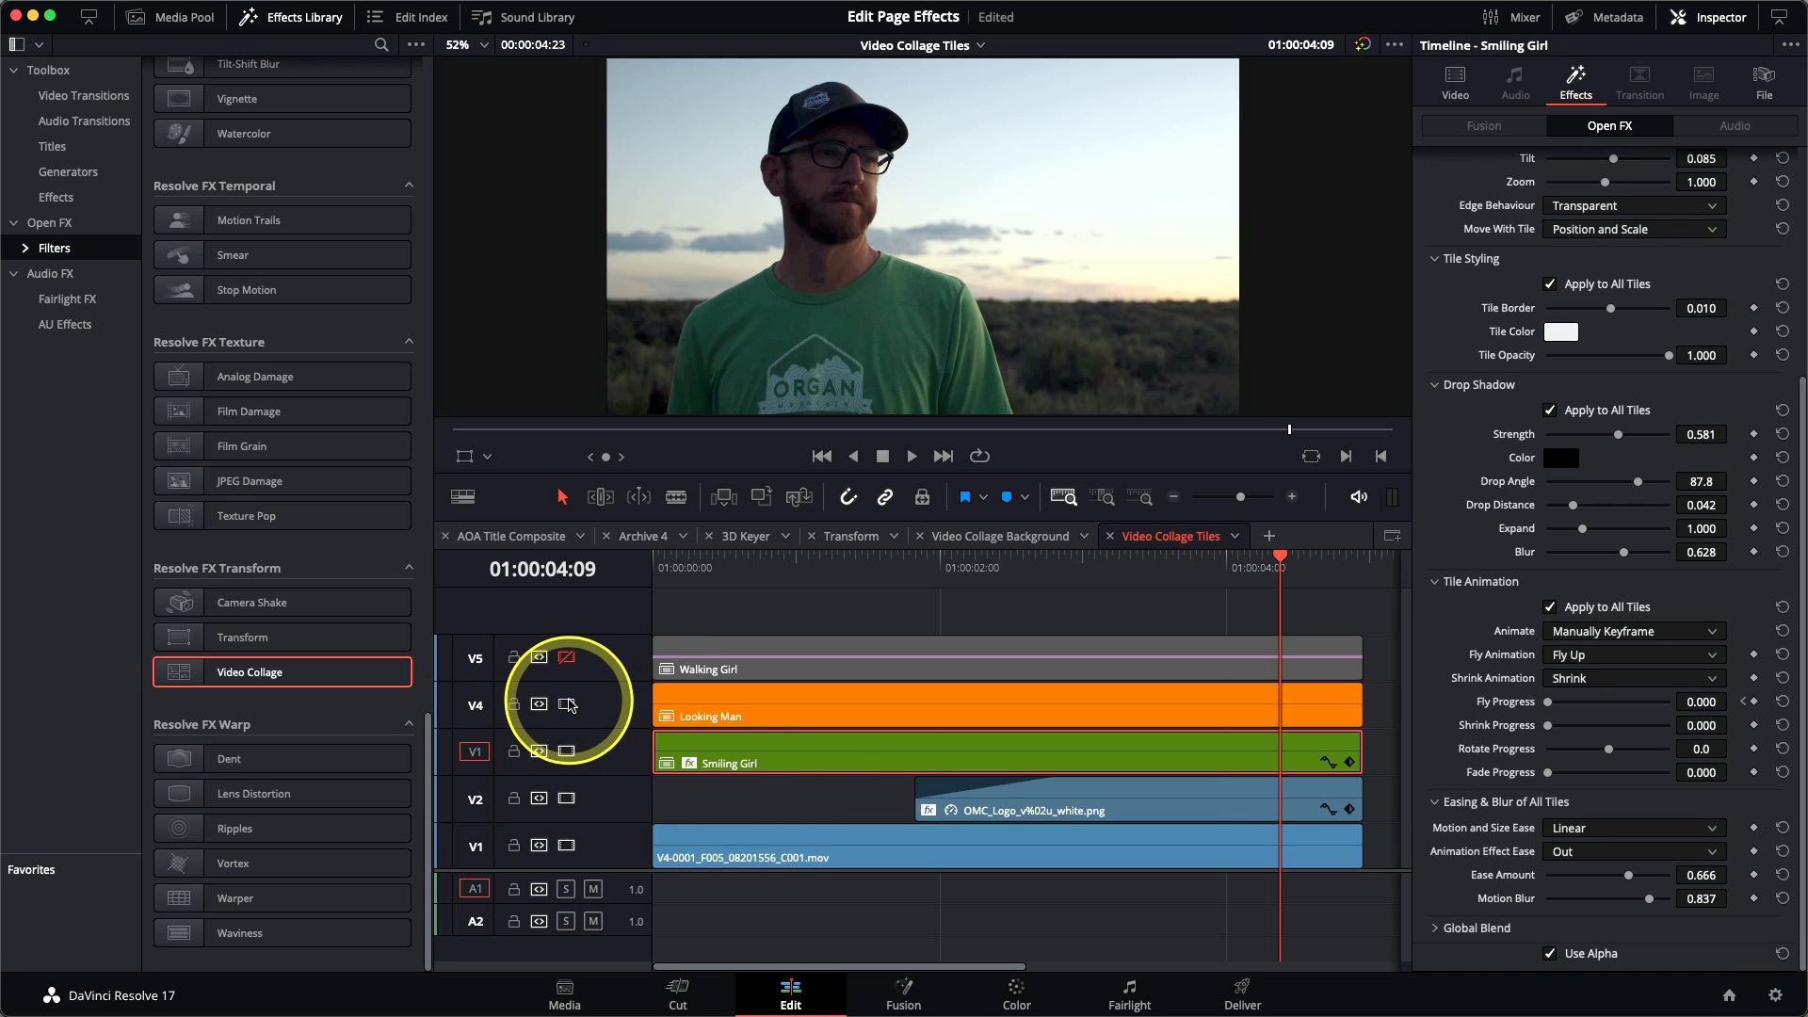
left_click(736, 718)
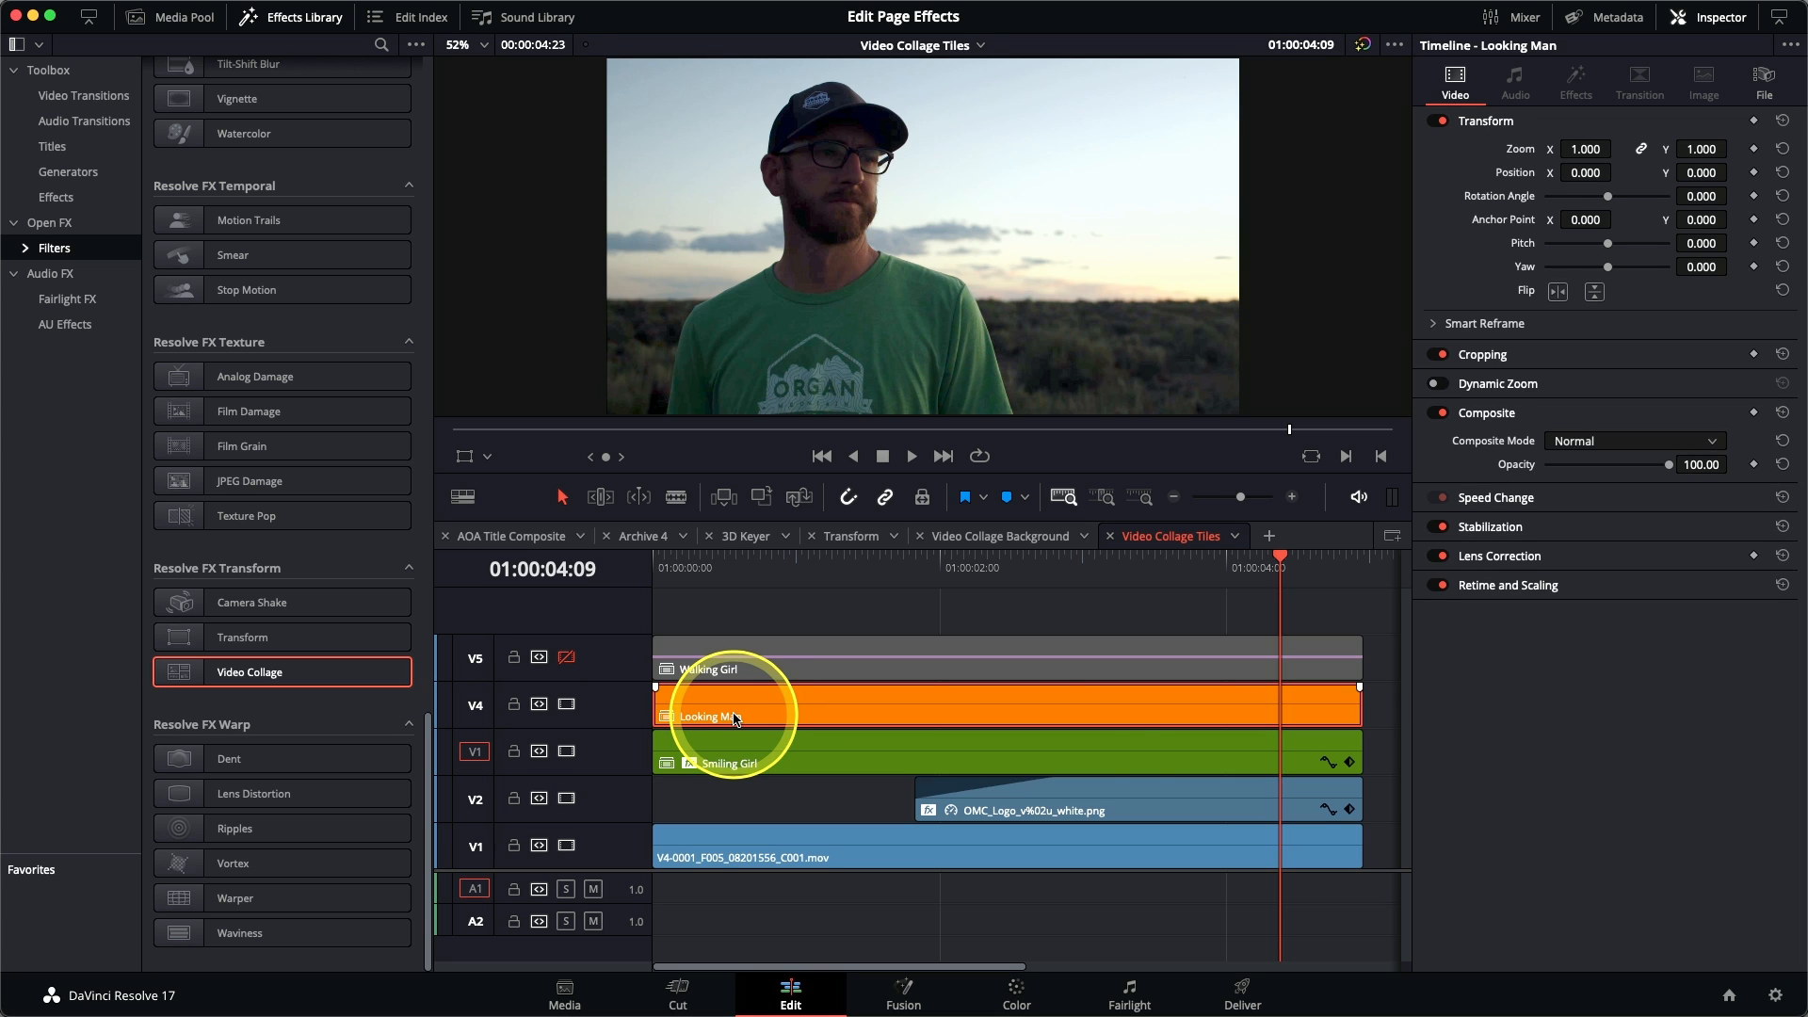
key("alt+v")
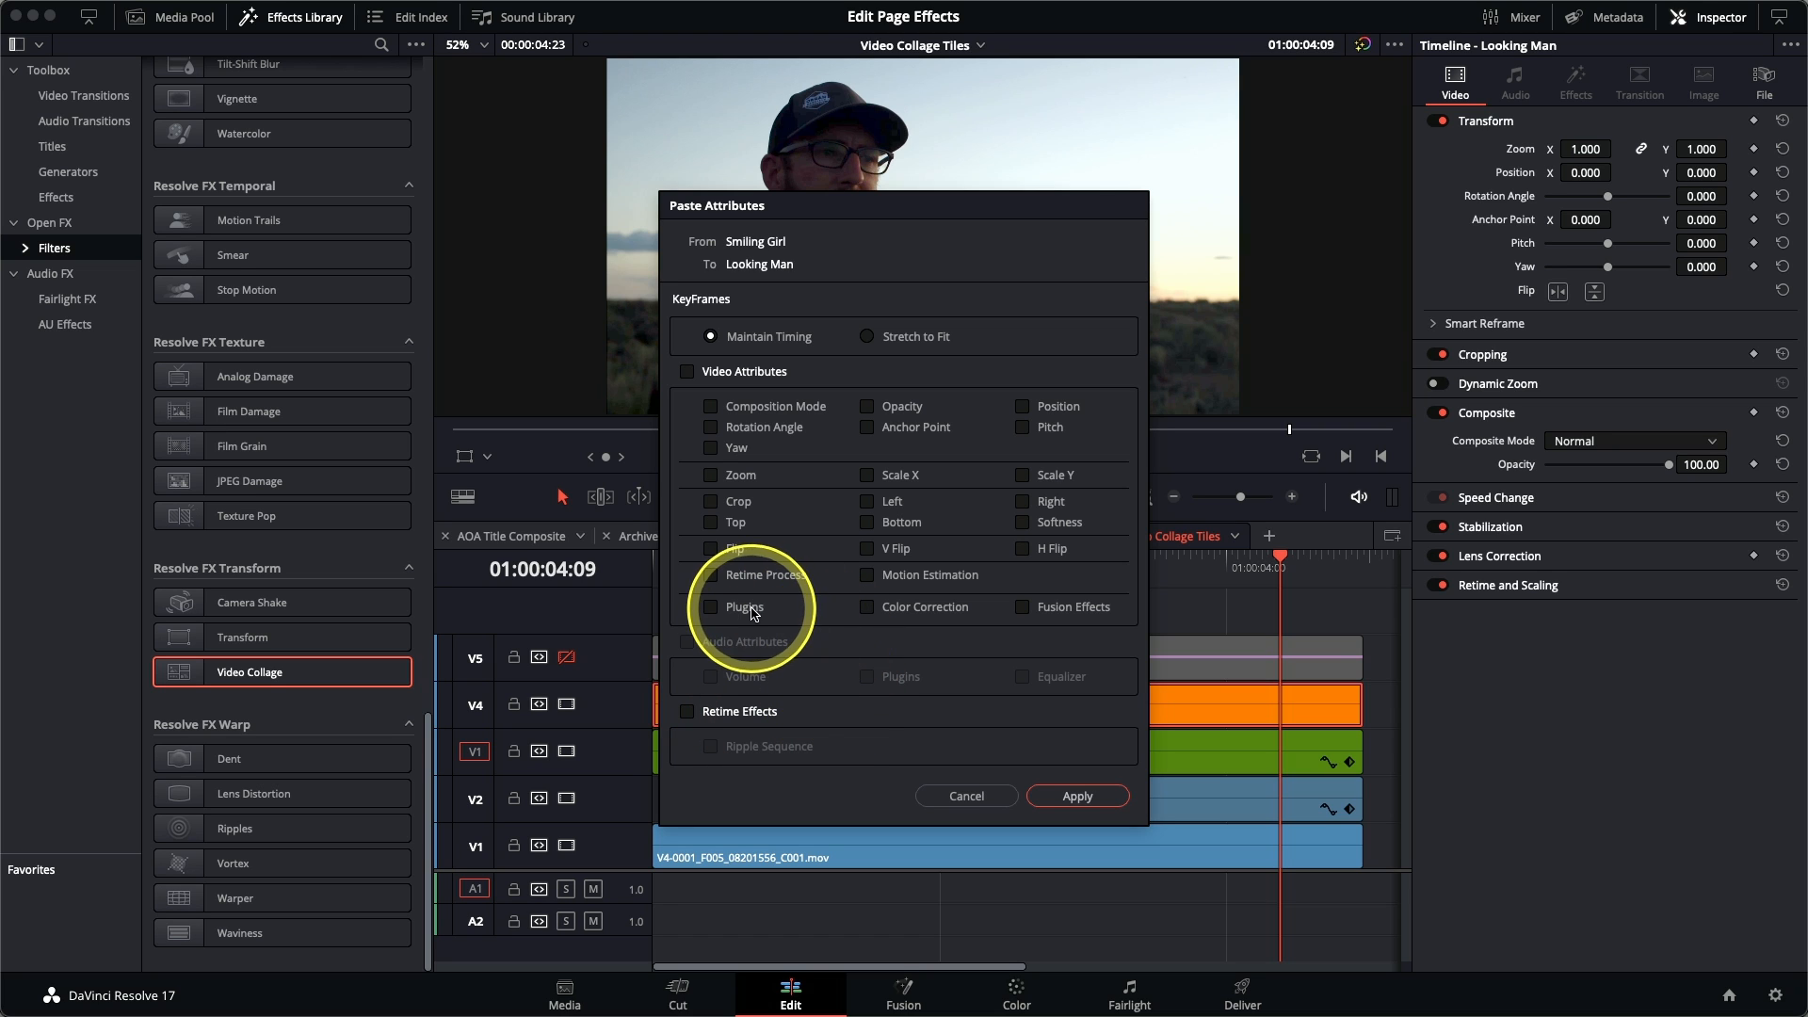
left_click(1079, 797)
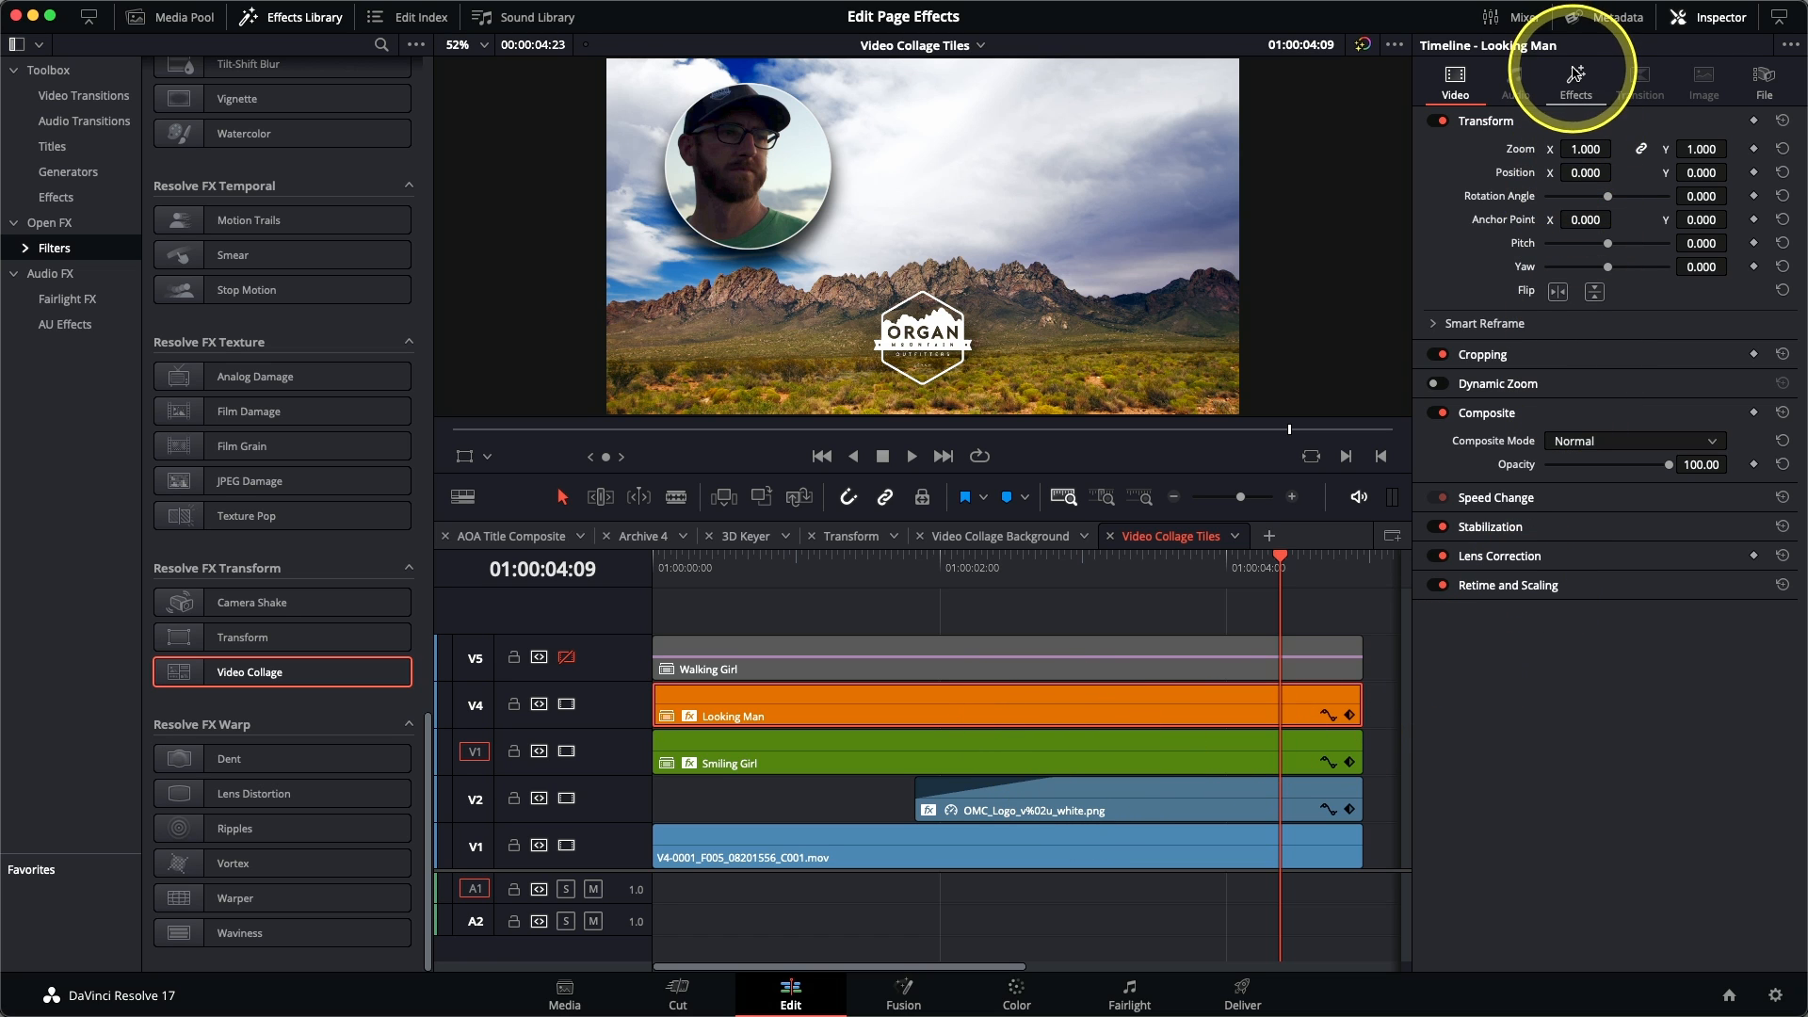
Step: Assign the Looking Man clip to Tile 2 and set its content pan to 0.070, tilt to 0.023 and zoom to 0.704
left_click(1576, 77)
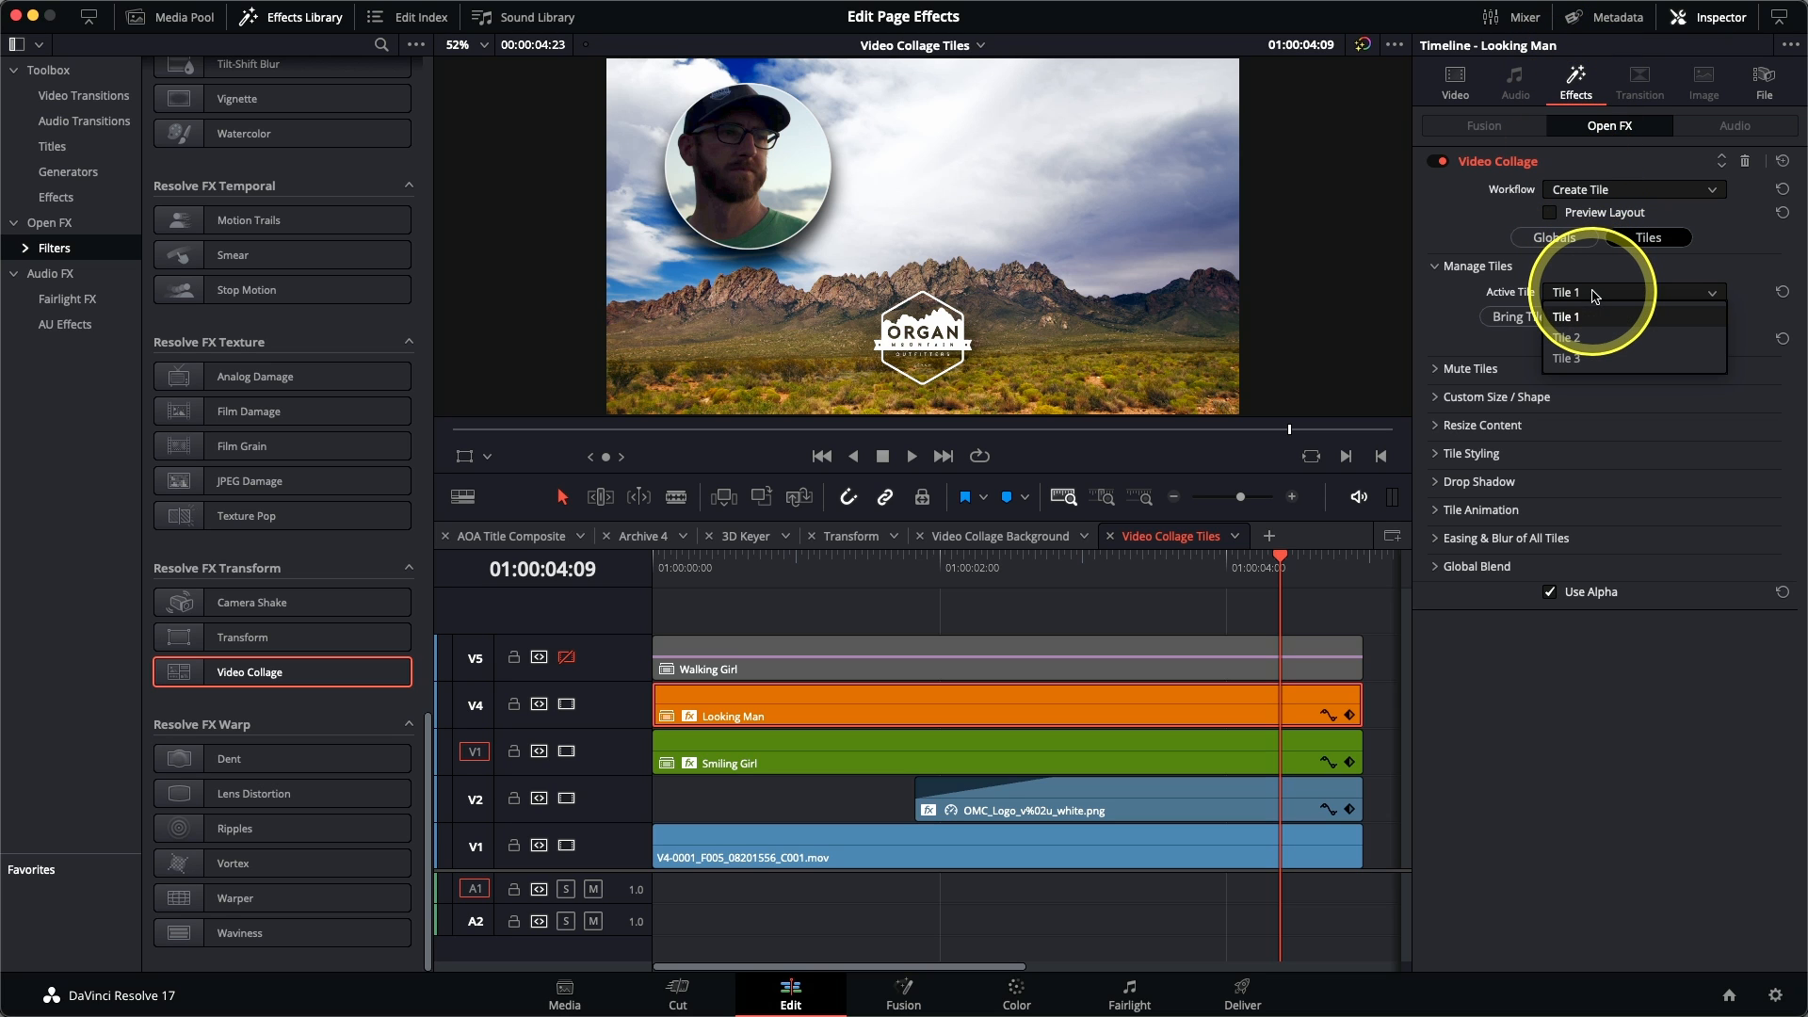
left_click(1592, 338)
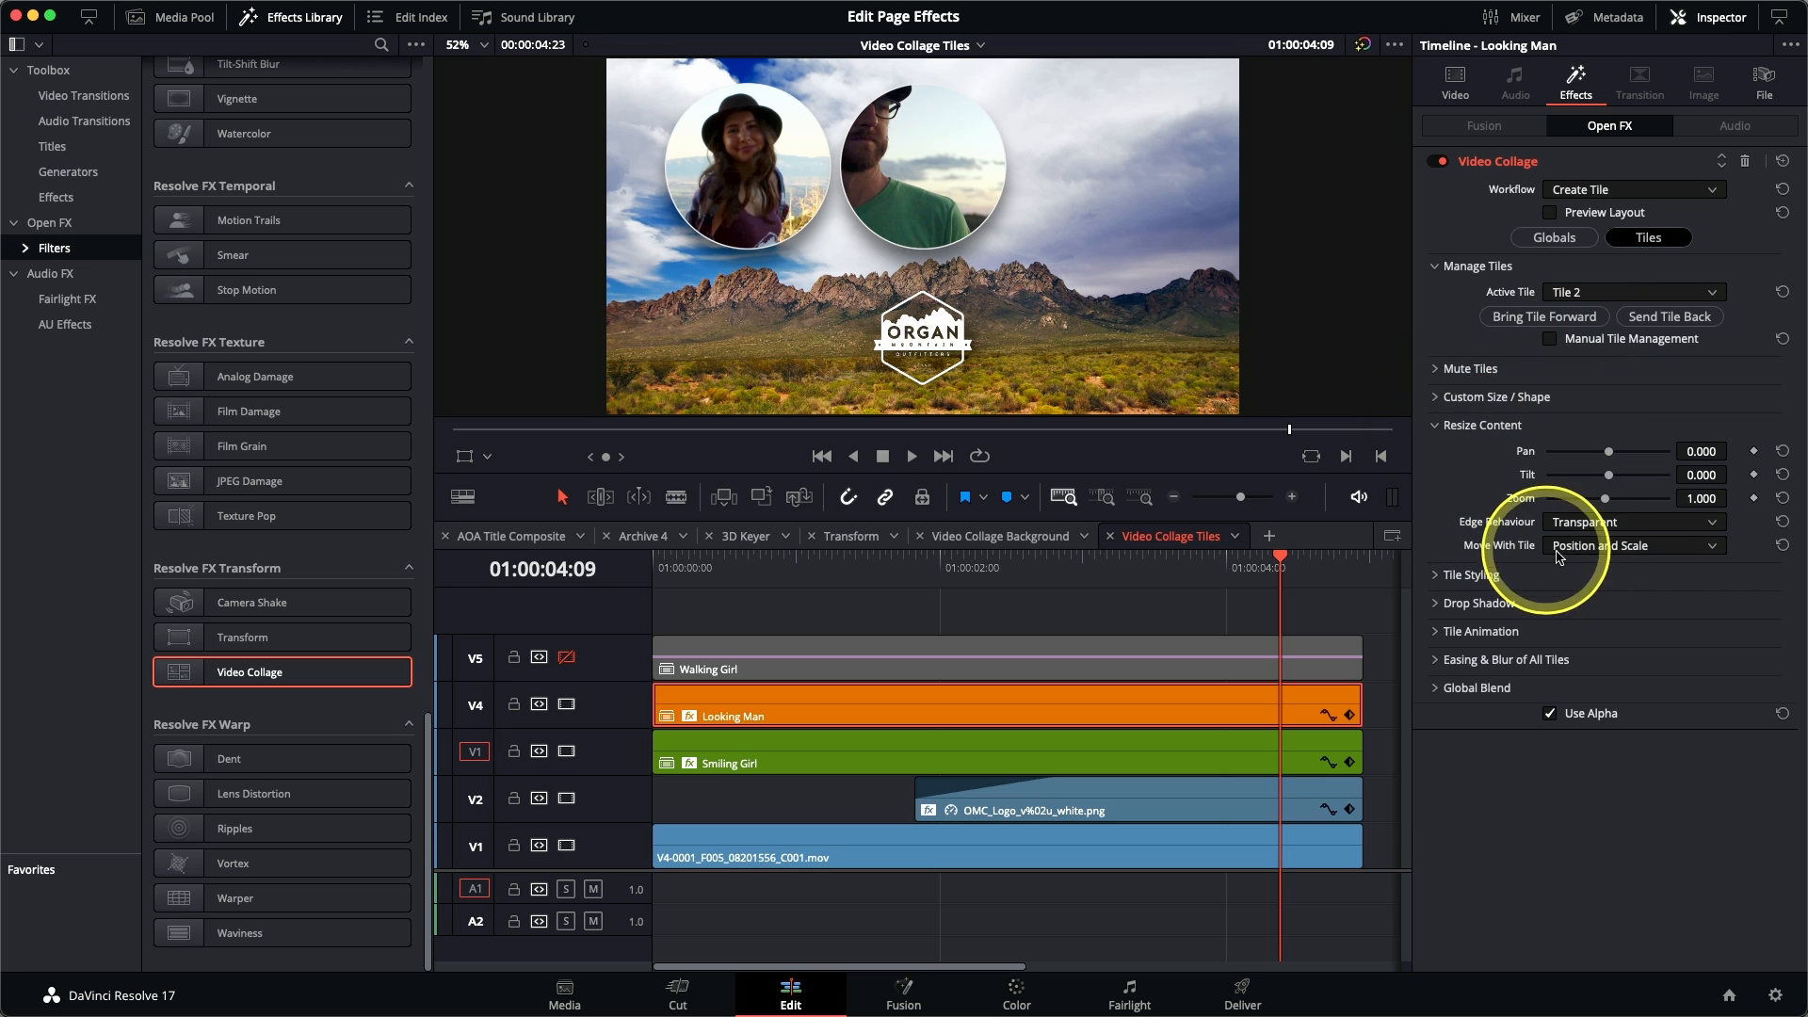
mouse_move(1611, 453)
left_mouse_down()
mouse_move(1626, 453)
mouse_move(1587, 500)
mouse_move(1609, 476)
left_mouse_up()
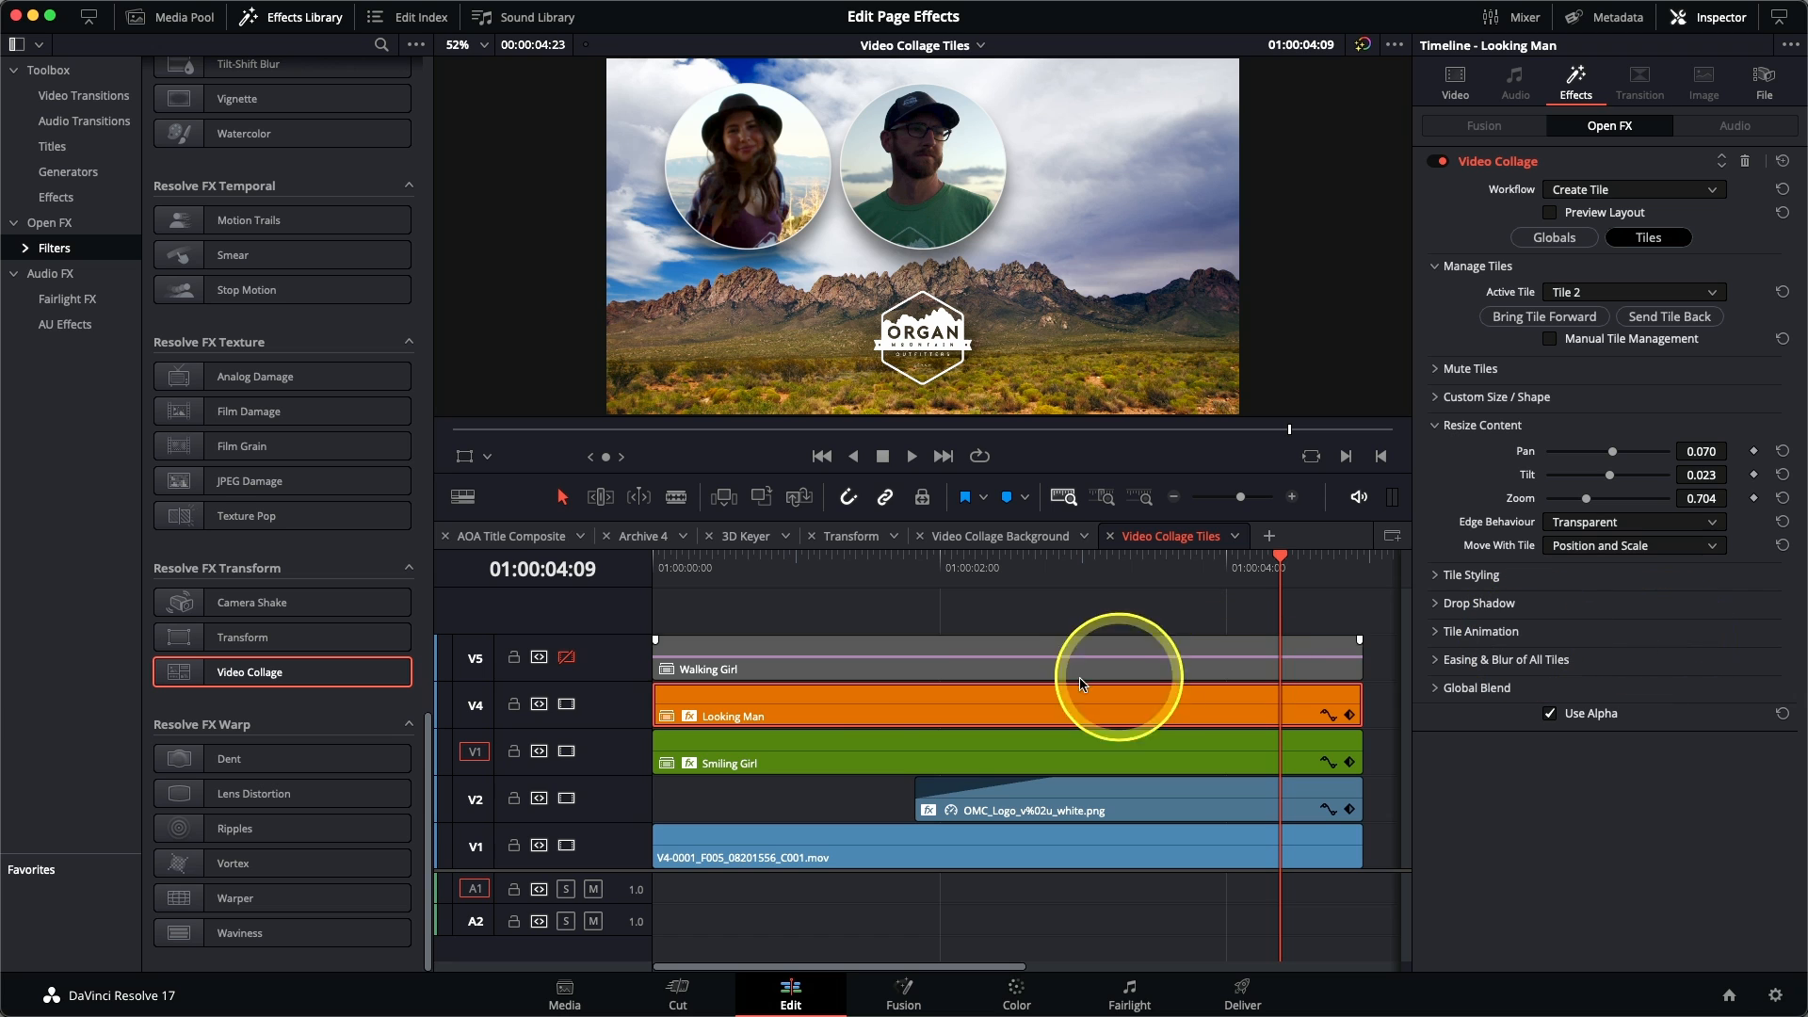
Step: Enable track V5 and paste only the Plugins attribute from the Smiling Girl clip onto the Walking Girl clip
left_click(565, 657)
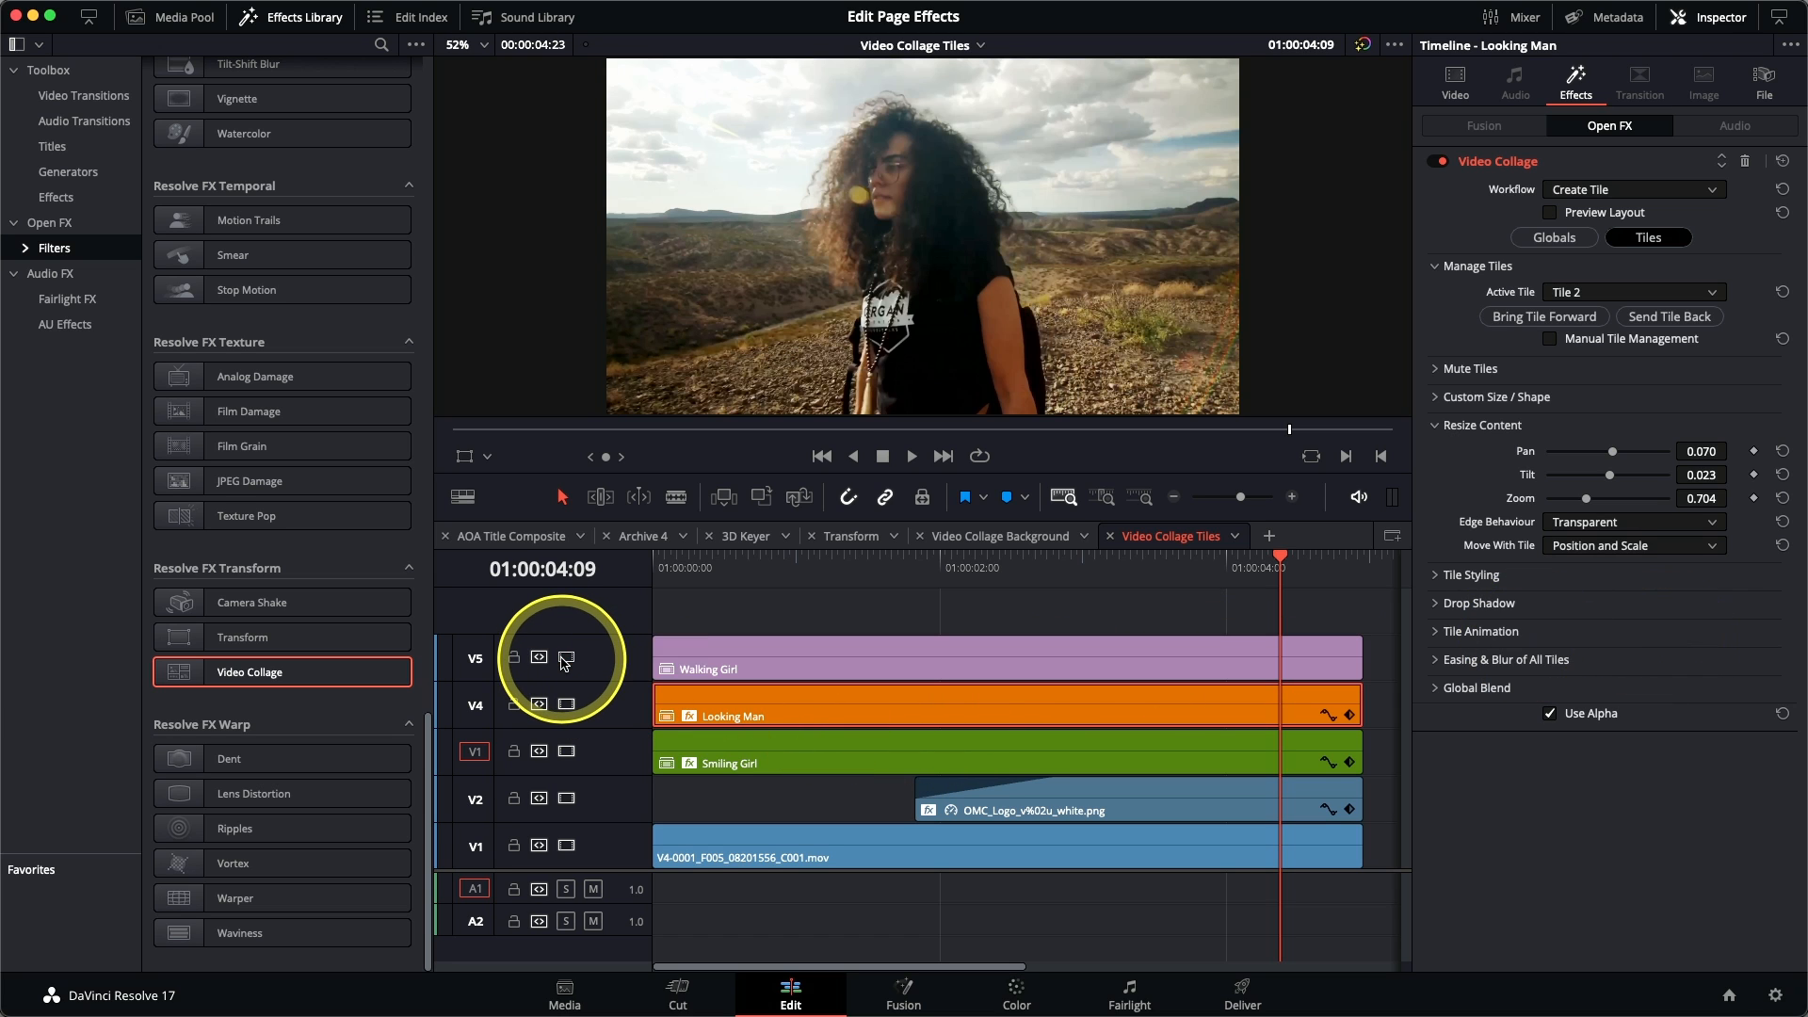
left_click(873, 658)
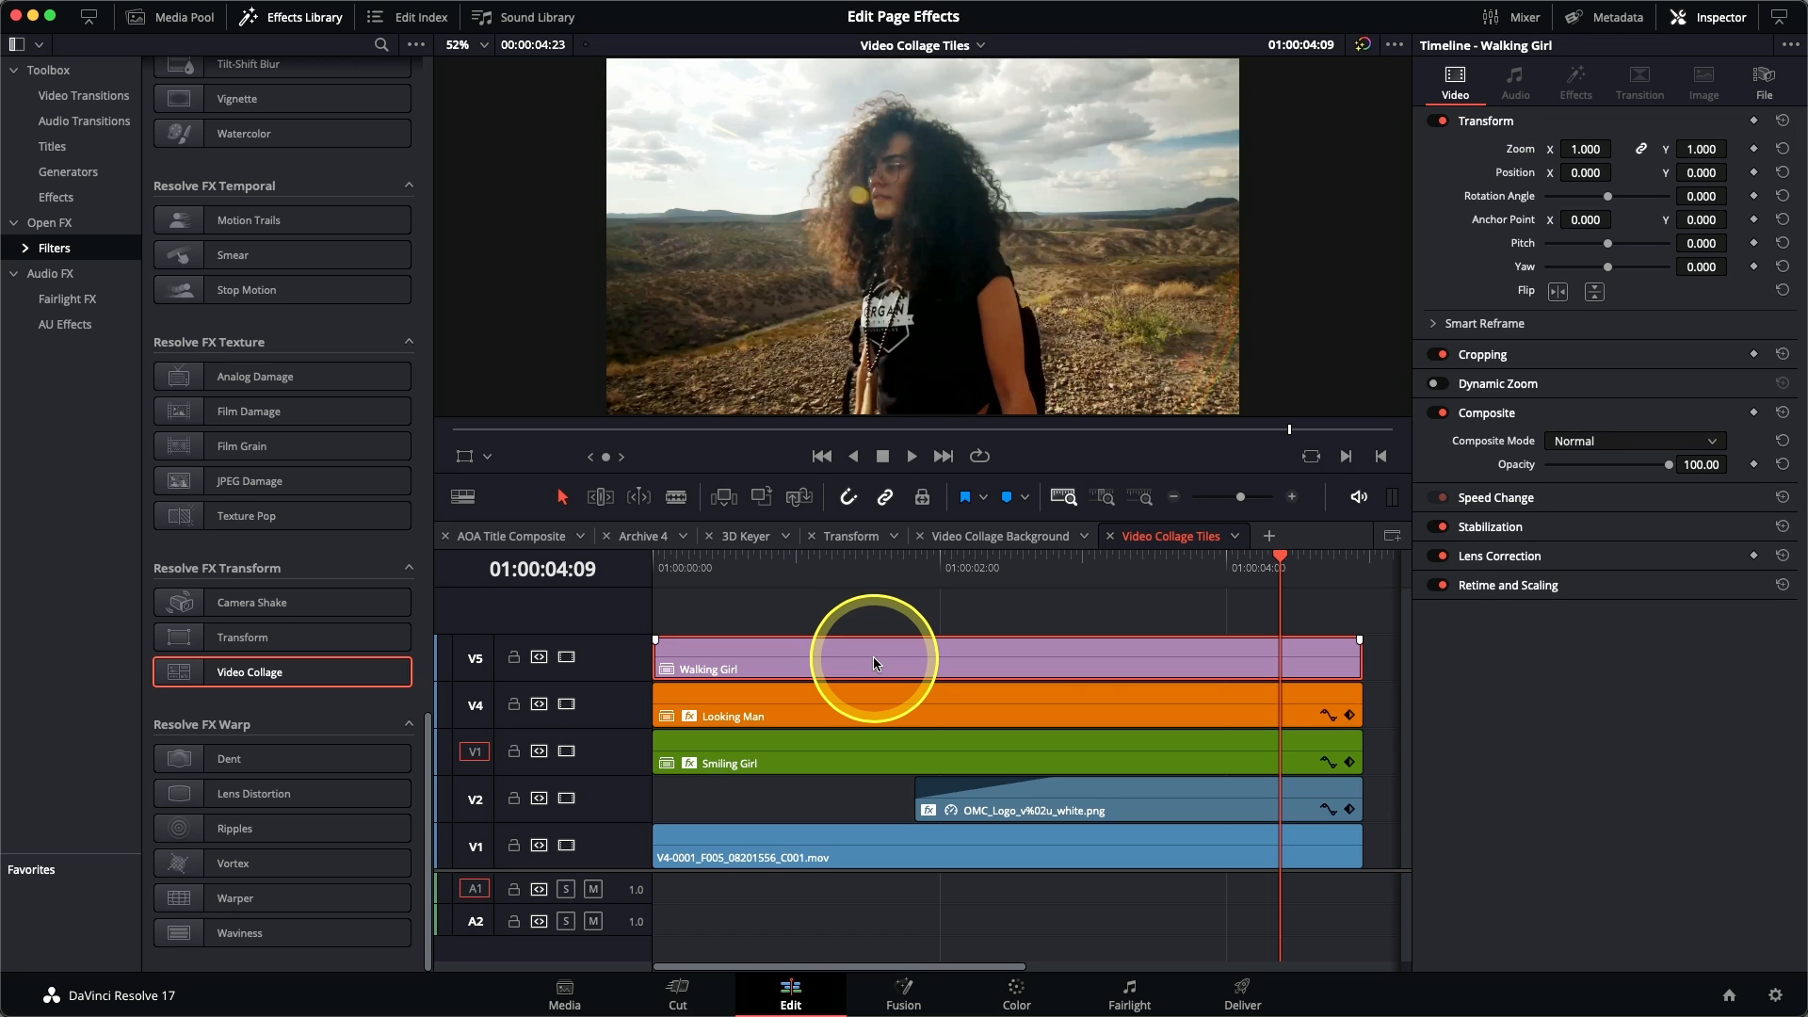
key("alt+v")
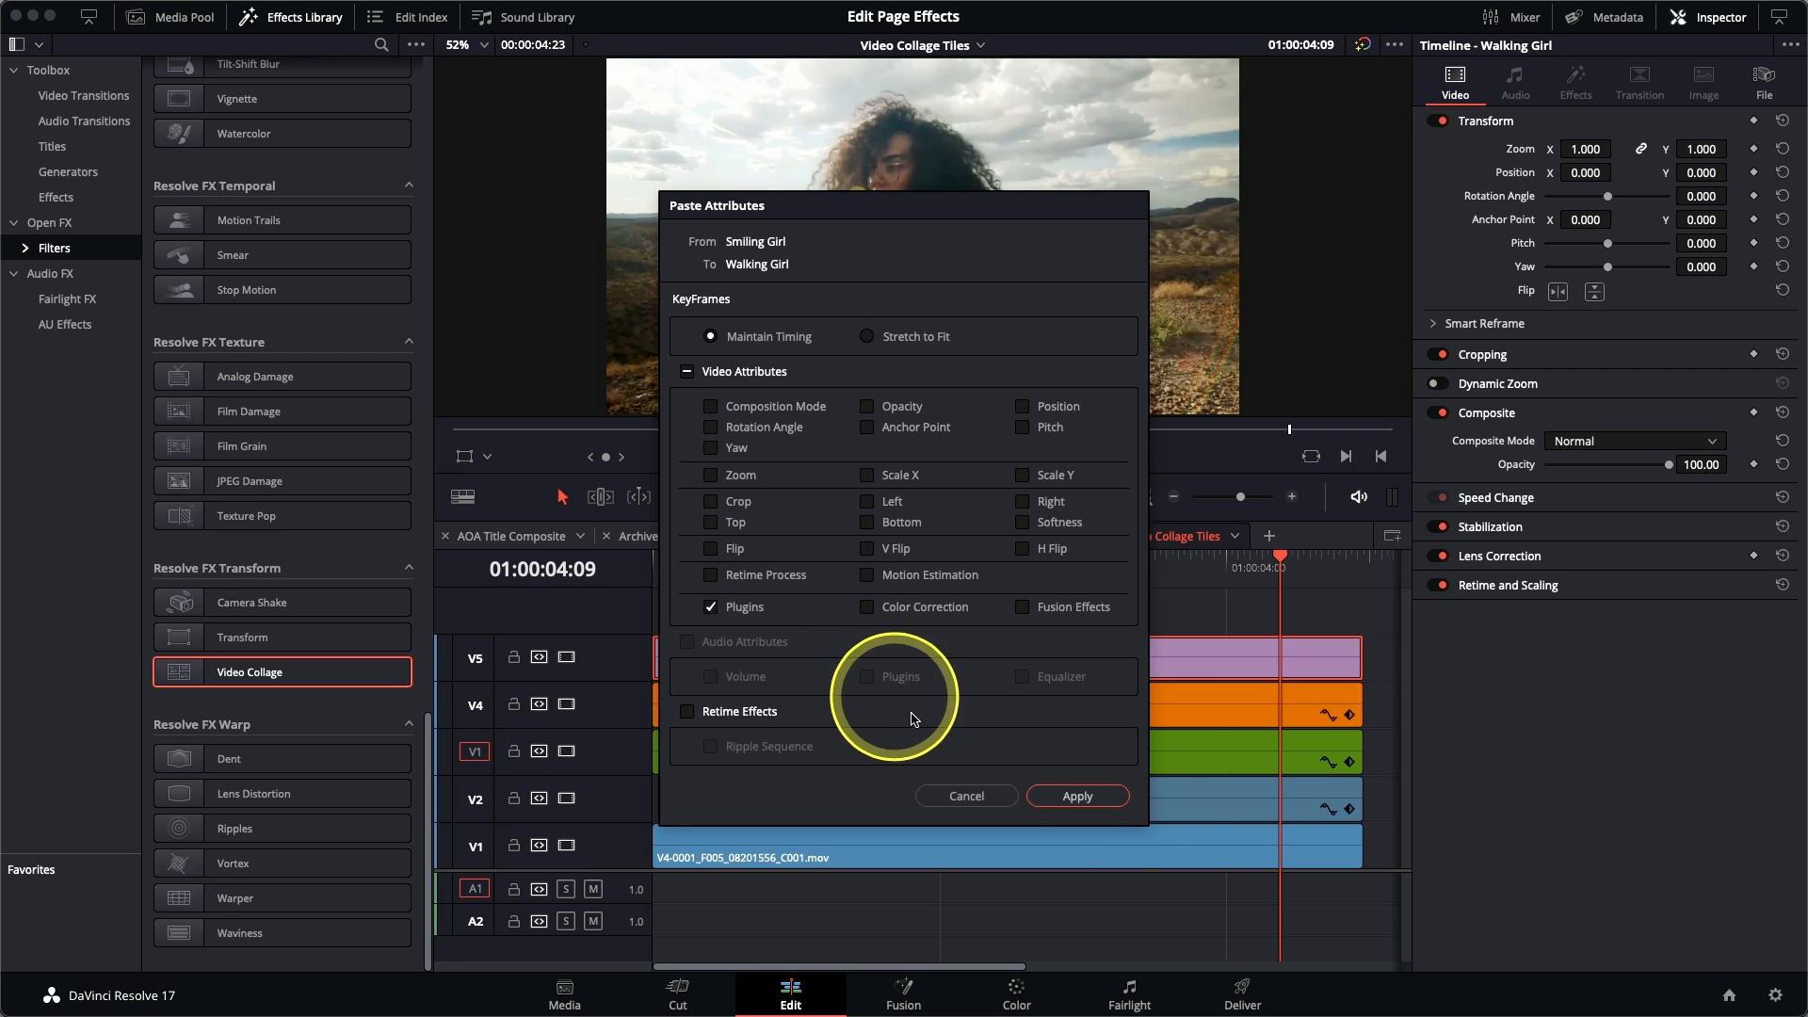
left_click(1122, 802)
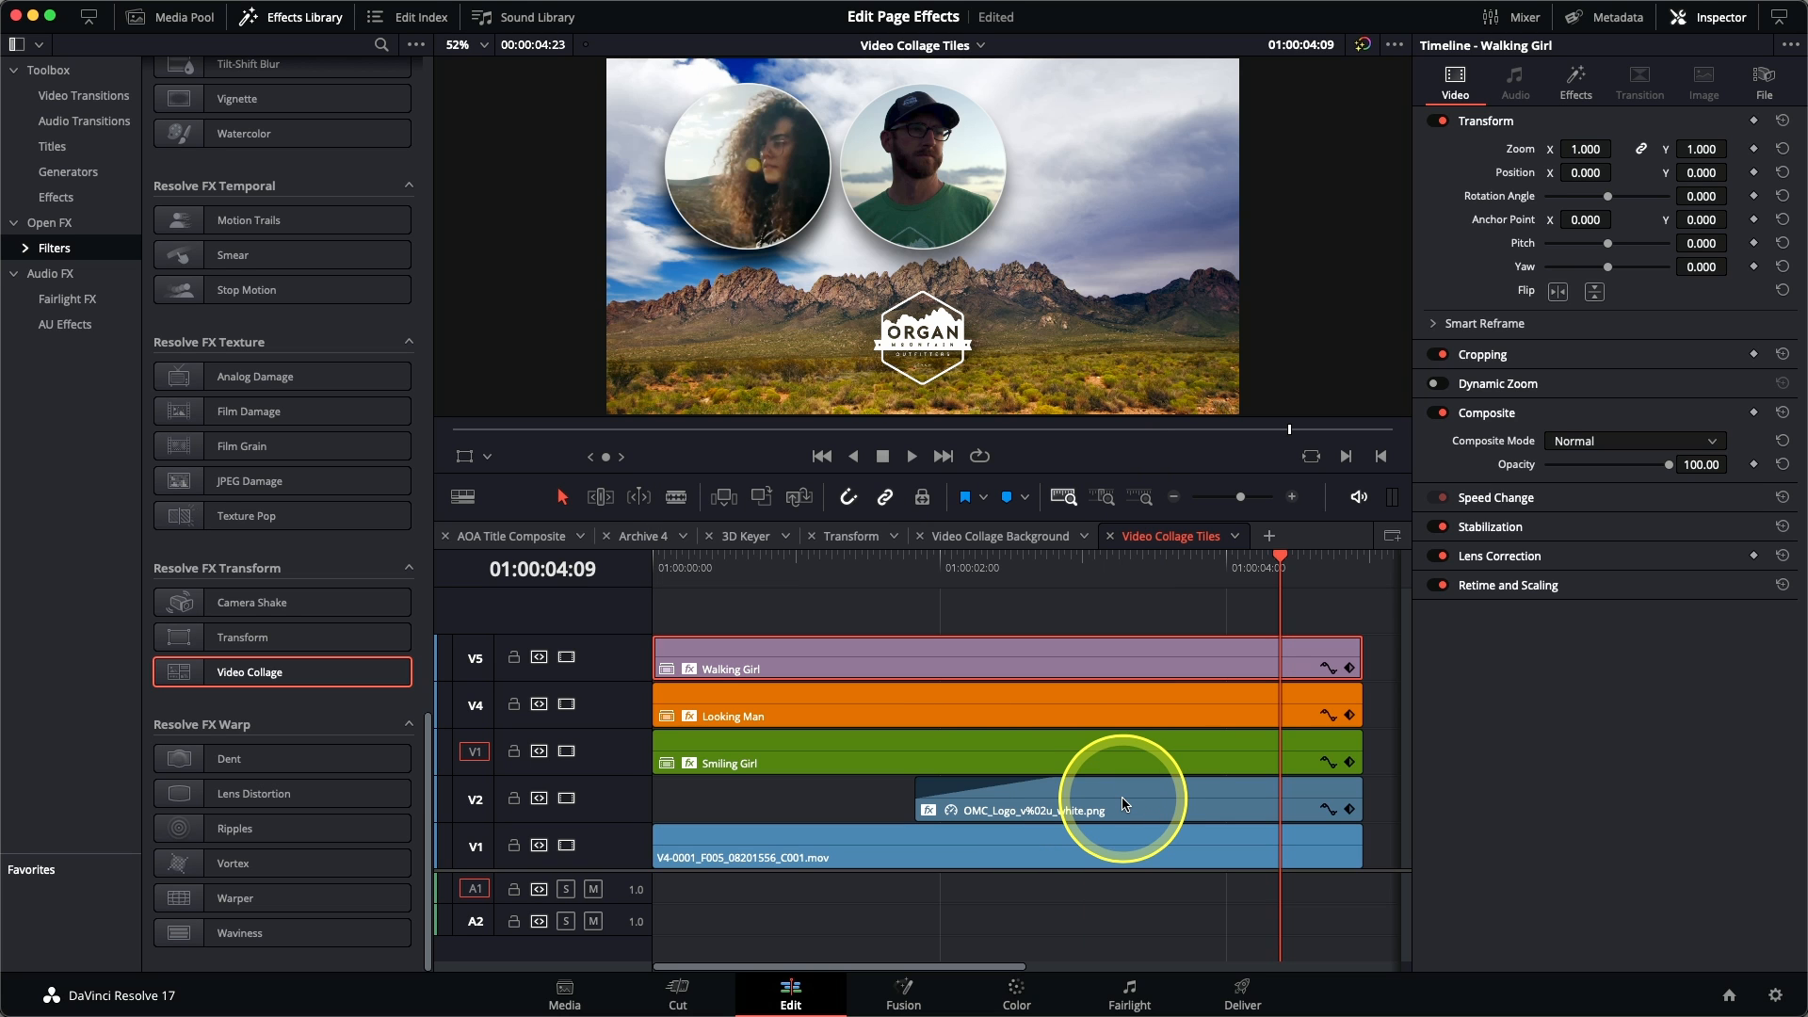
Step: Assign the Walking Girl clip to Tile 3 with a content zoom of 0.645 and play the collage from the start
left_click(1582, 98)
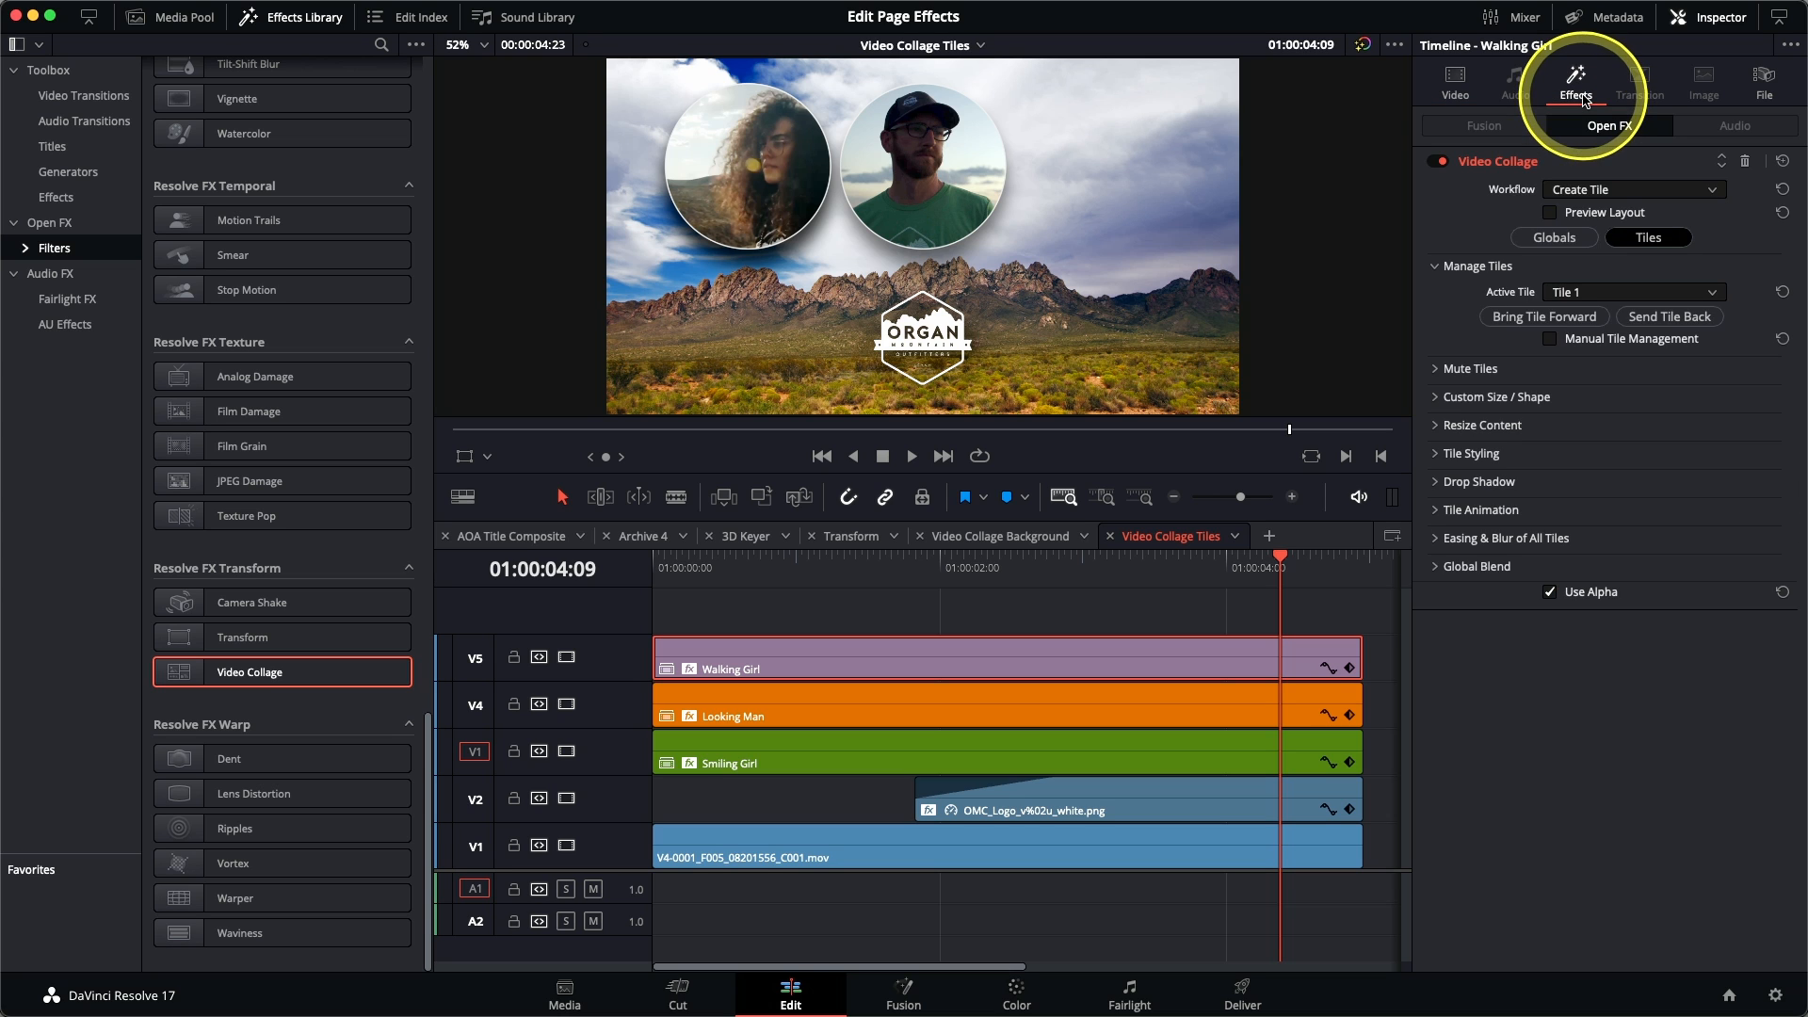
left_click(1583, 292)
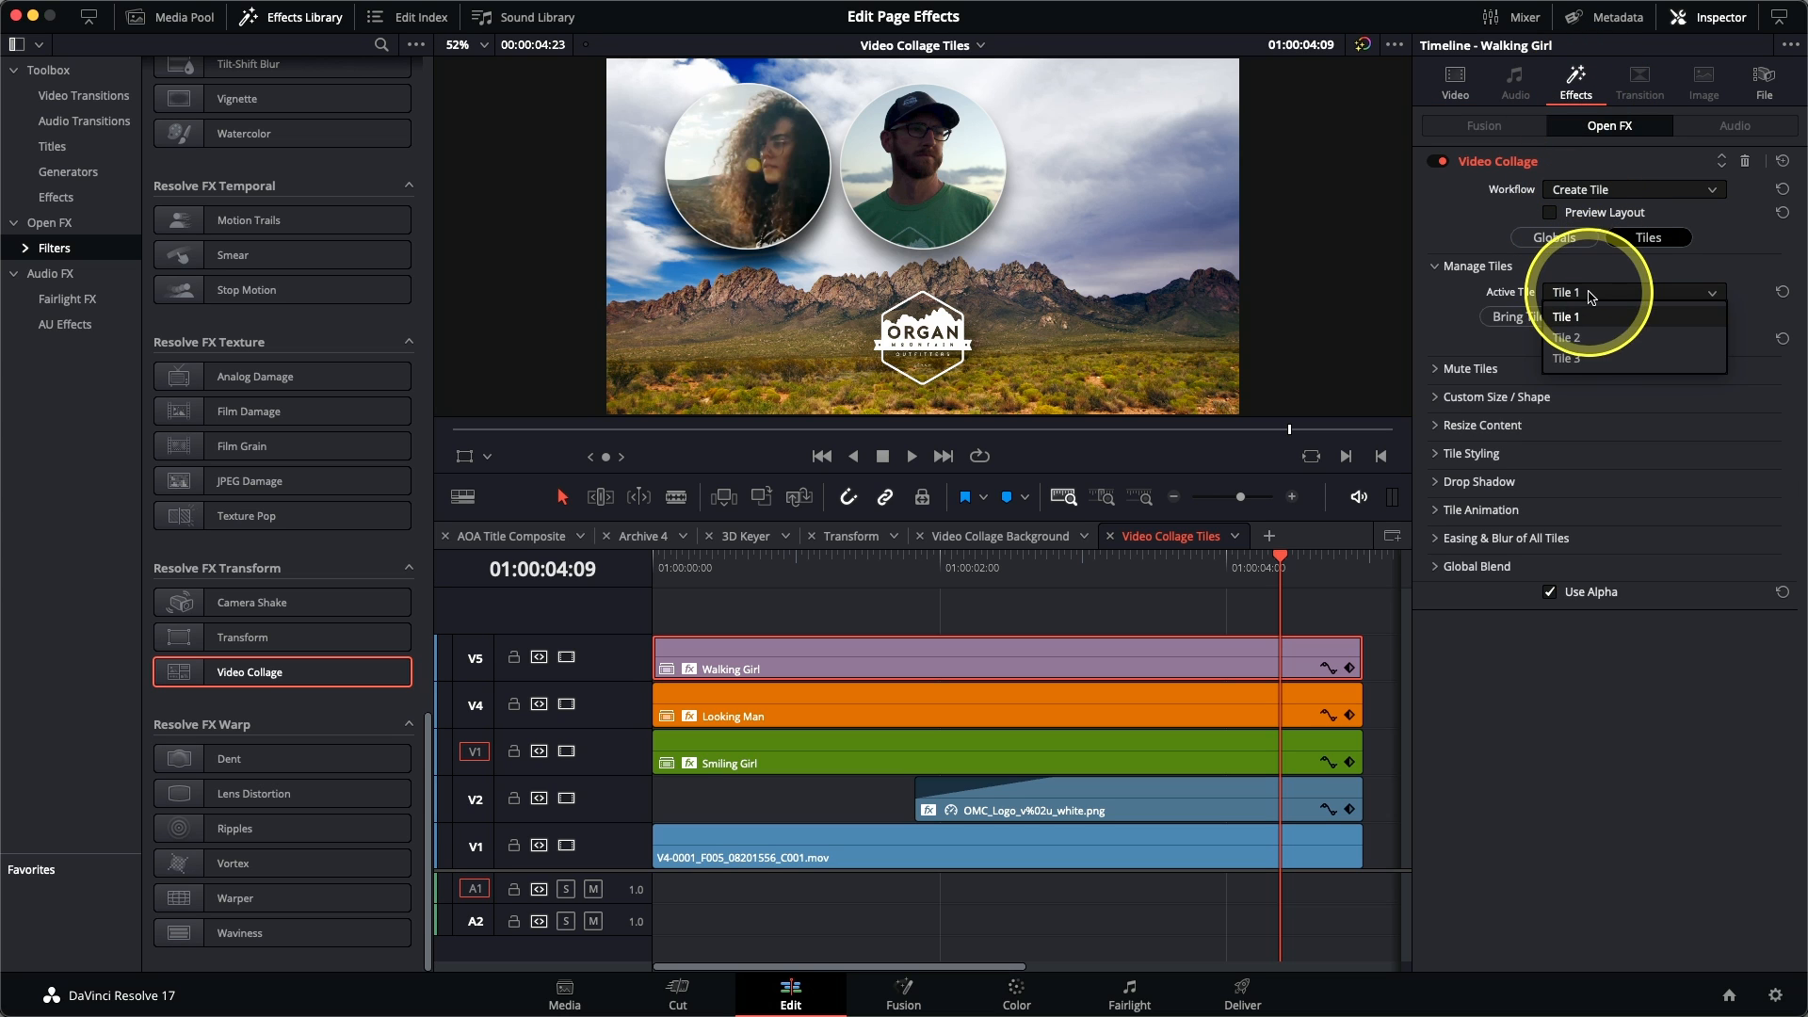
left_click(1591, 363)
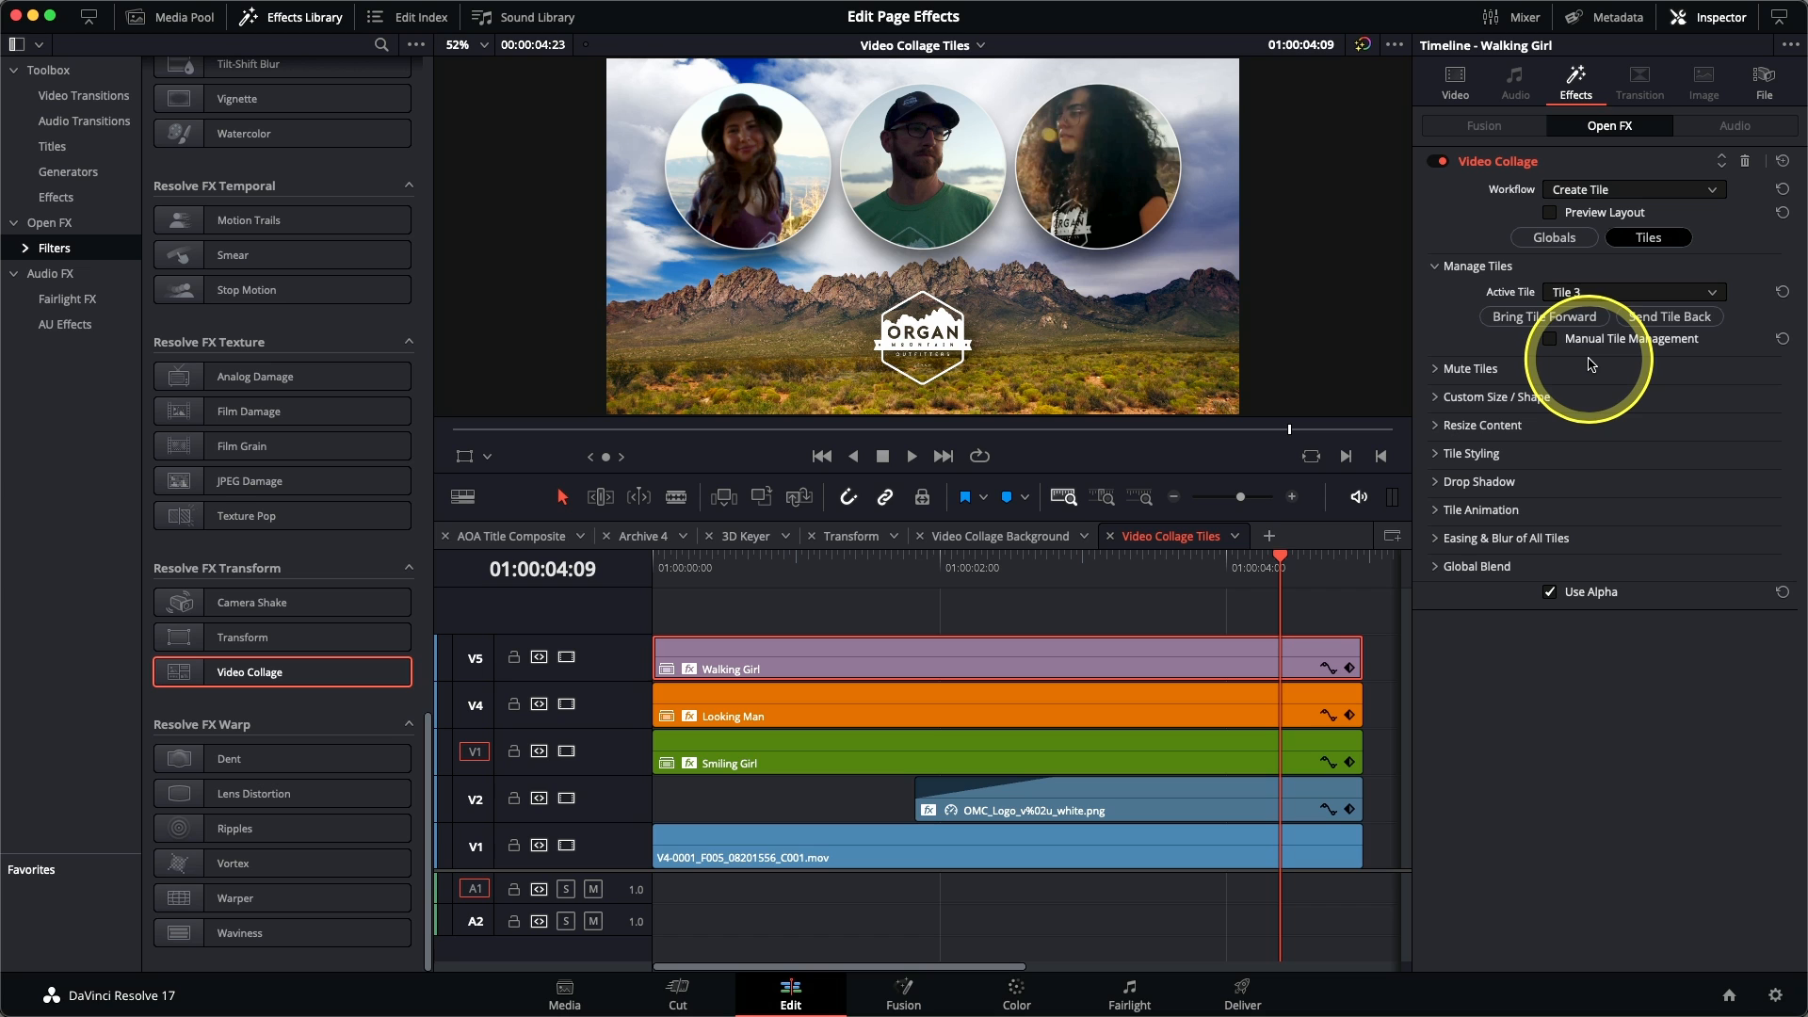
left_click(1436, 427)
left_click_drag(1606, 499, 1583, 513)
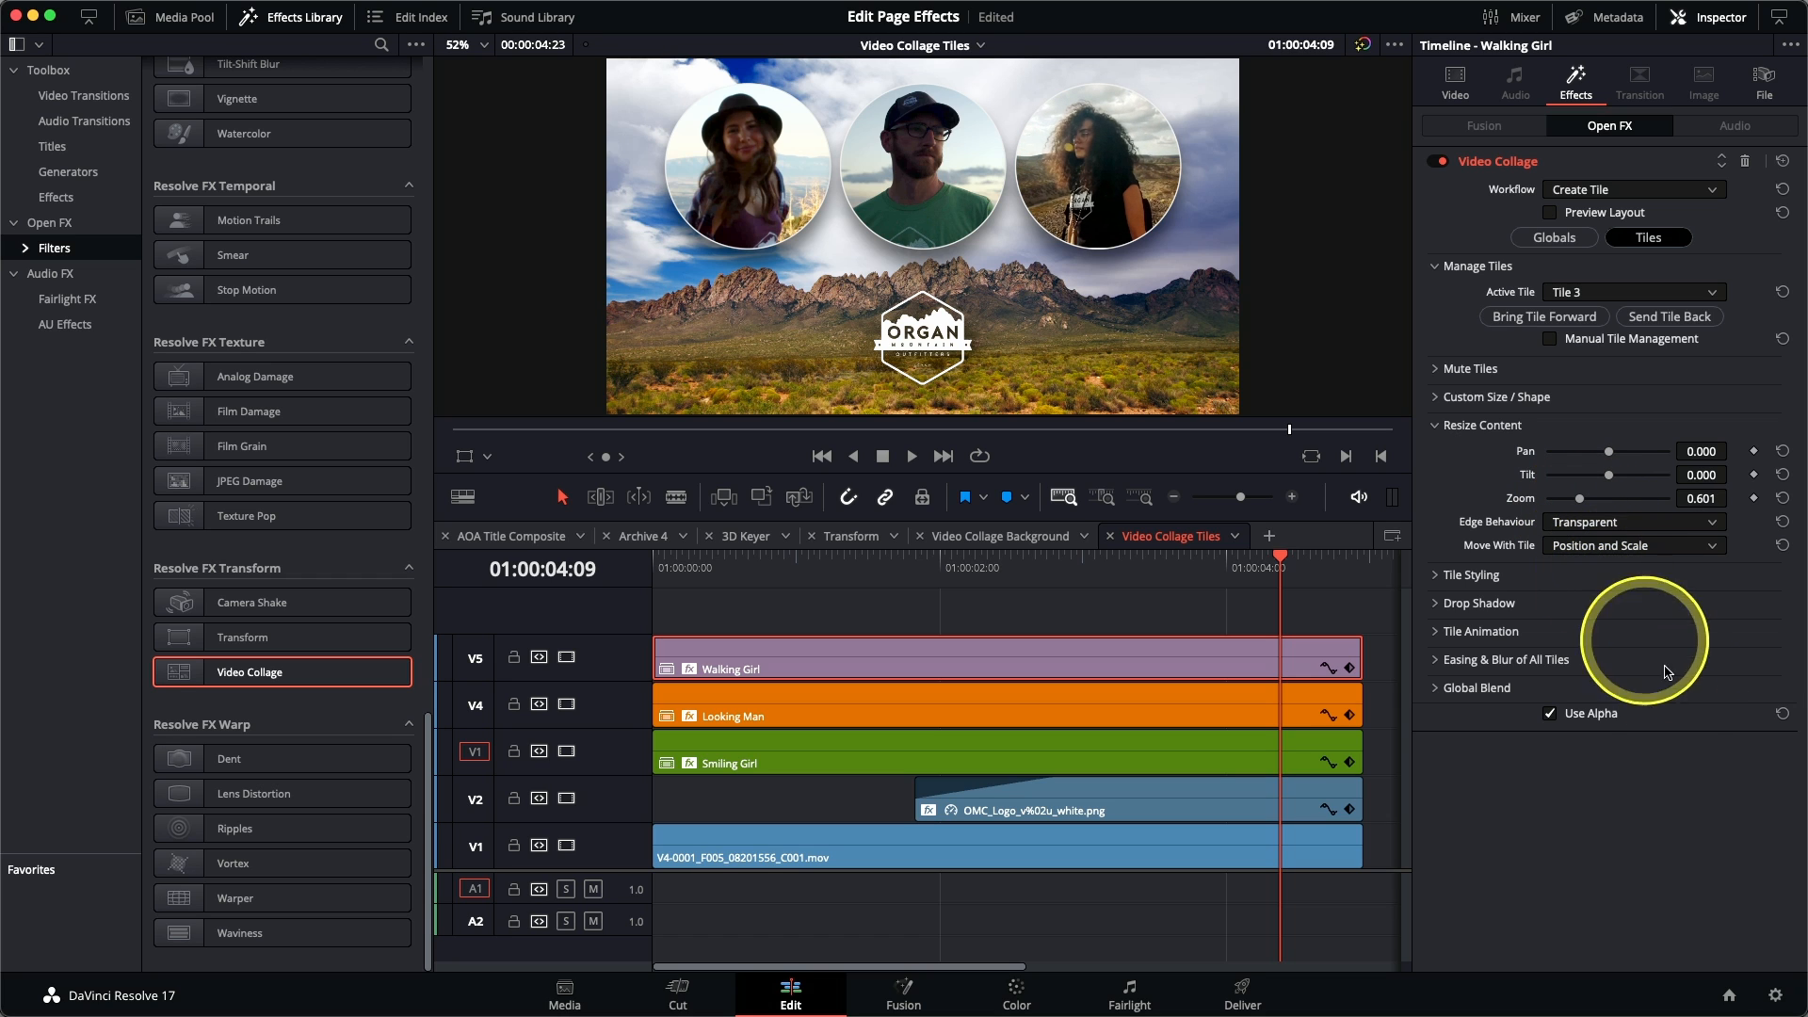
left_click_drag(1581, 500, 1584, 504)
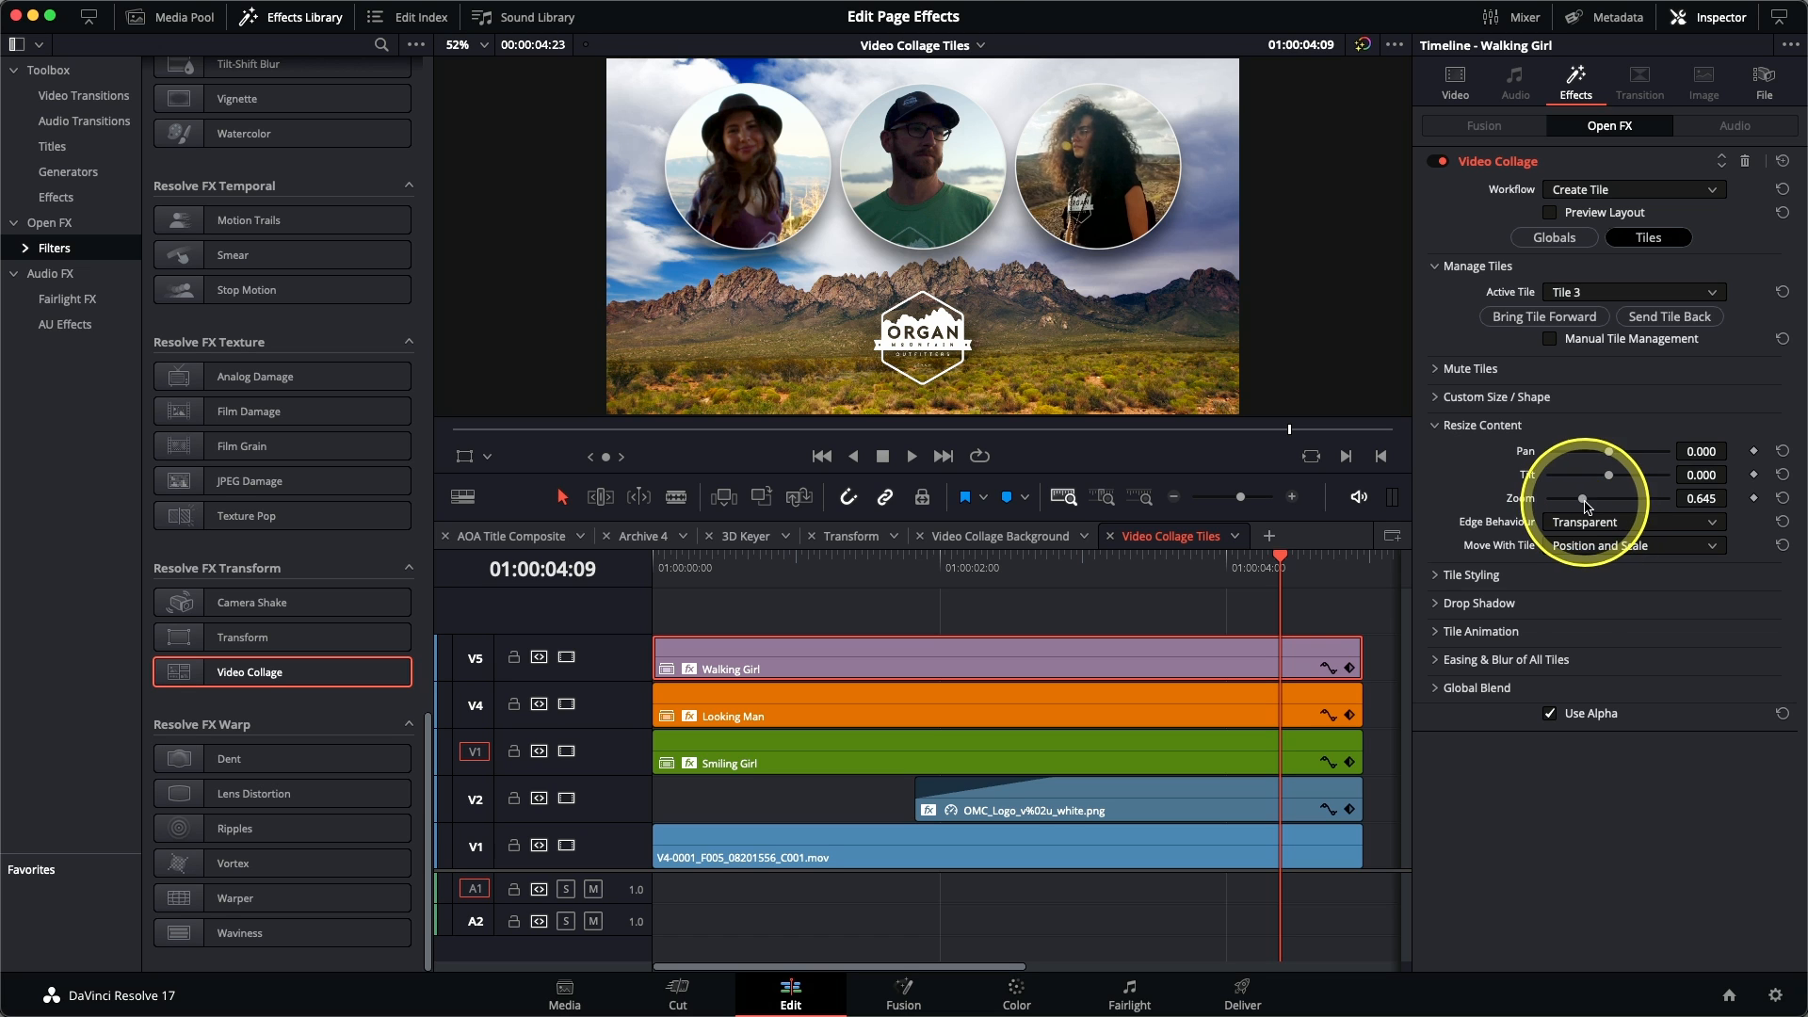
left_click_drag(674, 562, 604, 621)
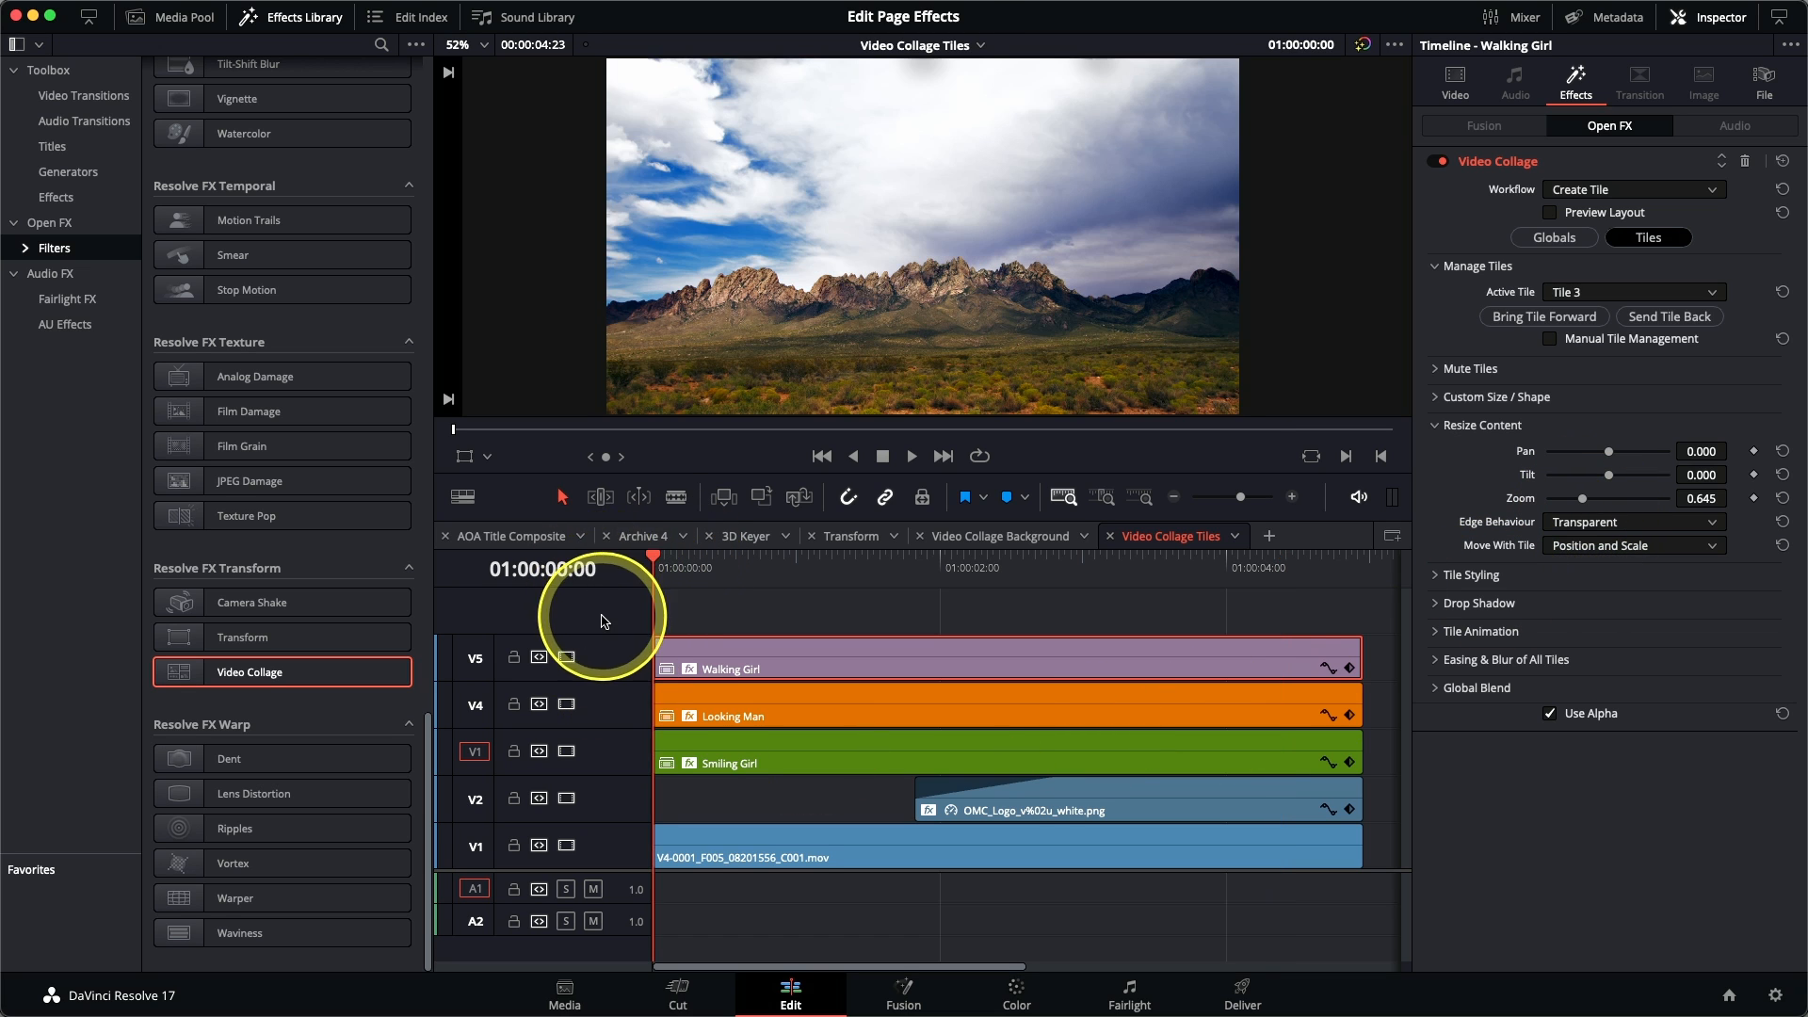
key("space")
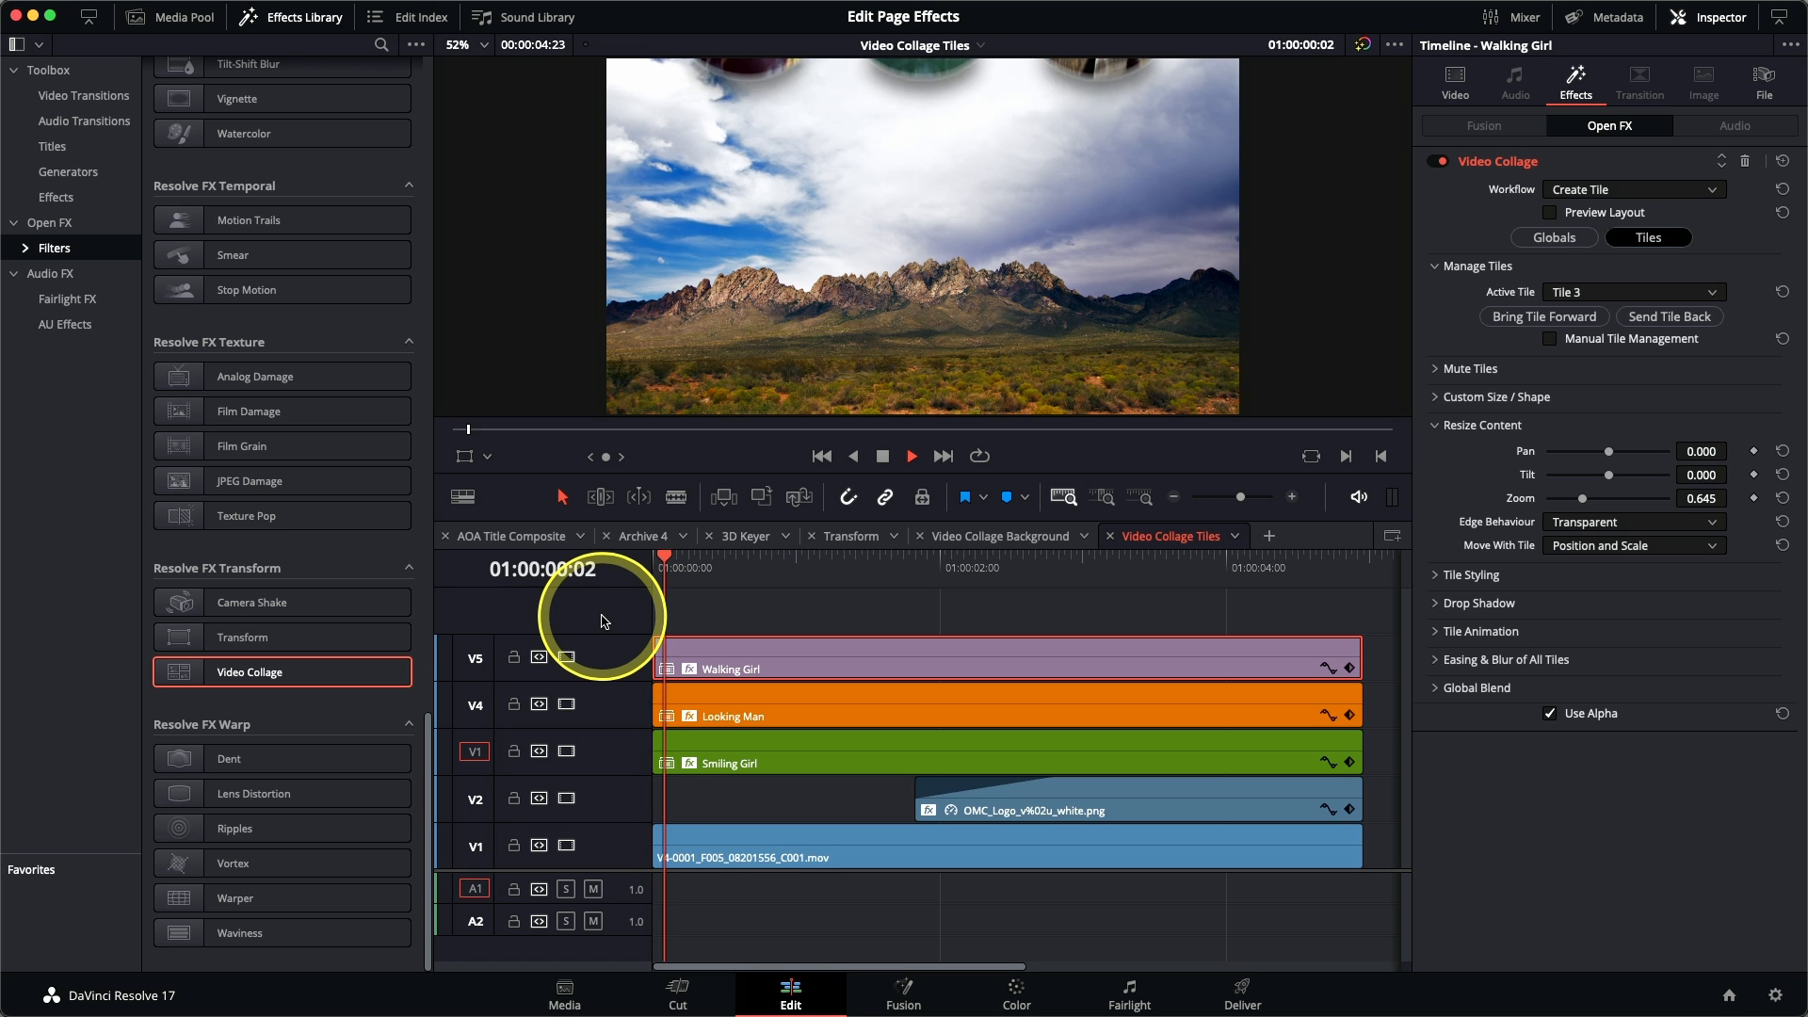